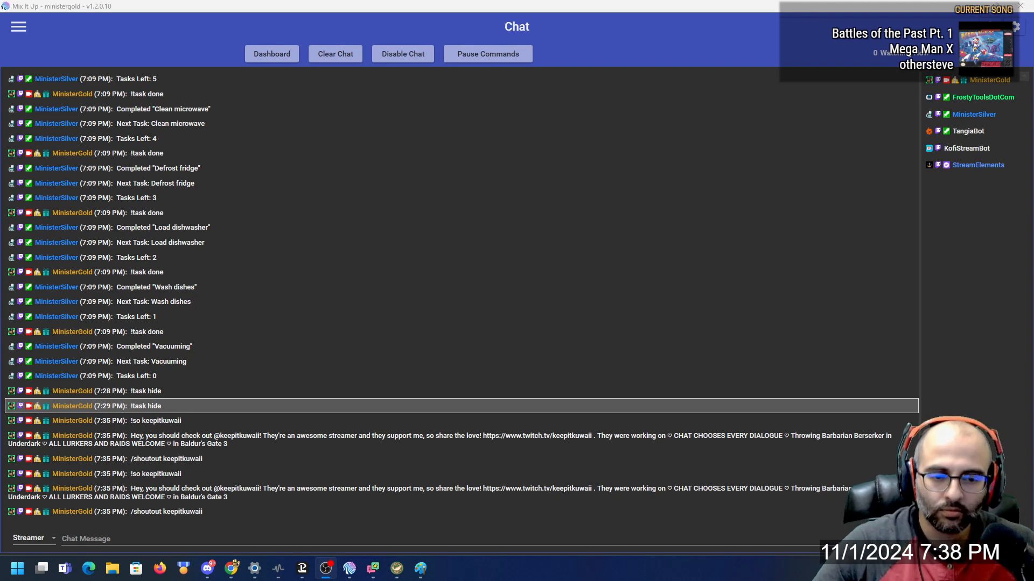
Switch to the Chrome window with the household chores list and place the stream chat window over it.
key(alt+Tab)
key(alt+Tab)
key(alt+Tab)
key(alt+Tab)
key(alt+Tab)
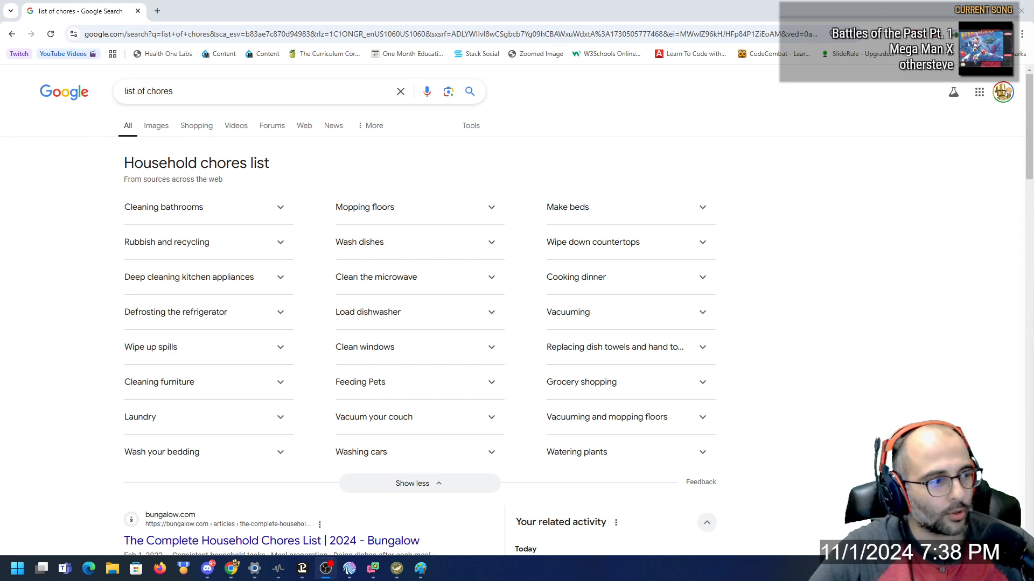
drag(1033, 54, 796, 35)
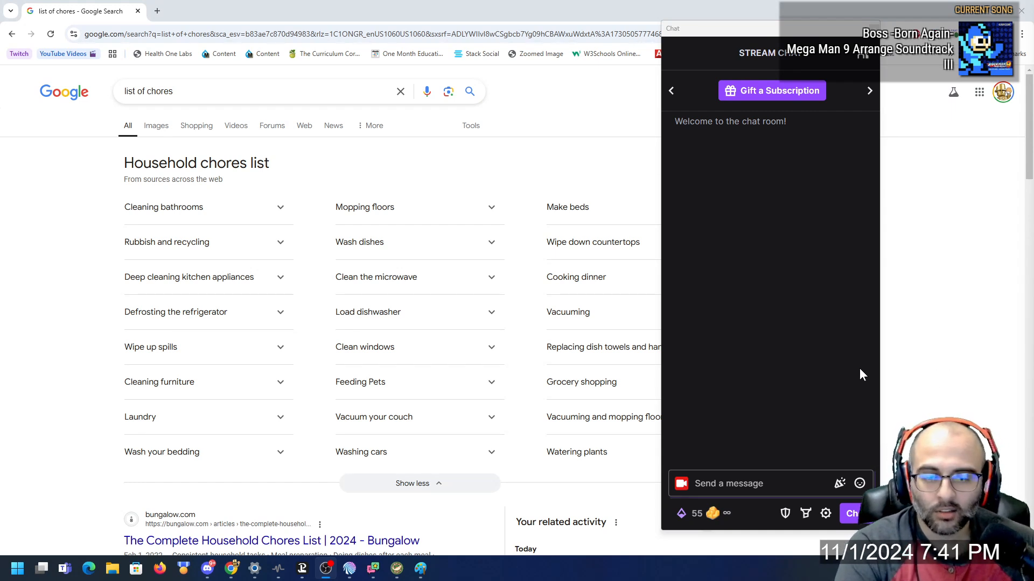
Add the task "Clean bathroom" by sending the chat command "!task add Clean bathroom".
click(785, 479)
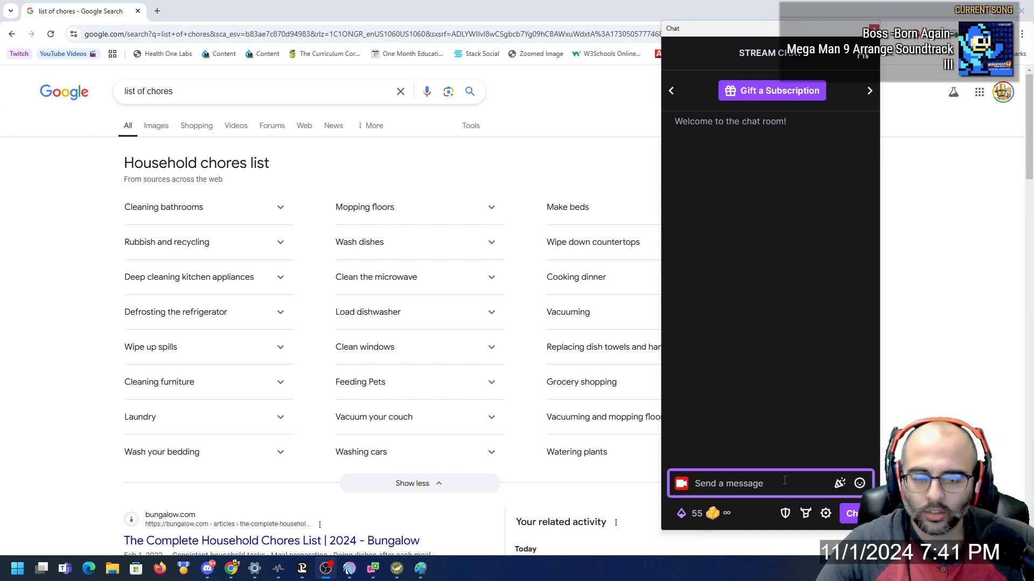
text(!task add Clean bathroom)
key(Return)
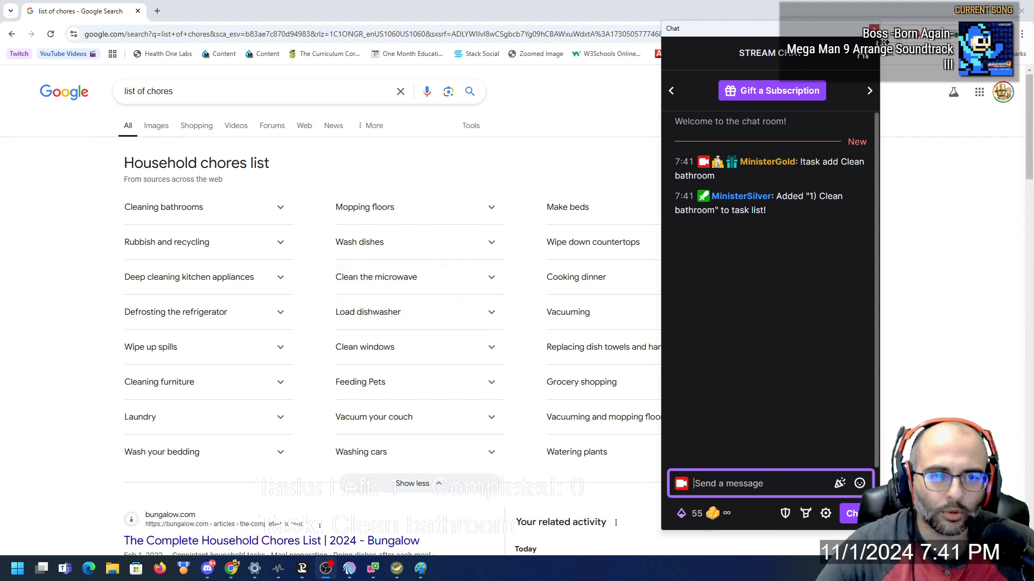
Reposition the stream chat window so its message field sits fully above the taskbar.
drag(851, 30, 851, 57)
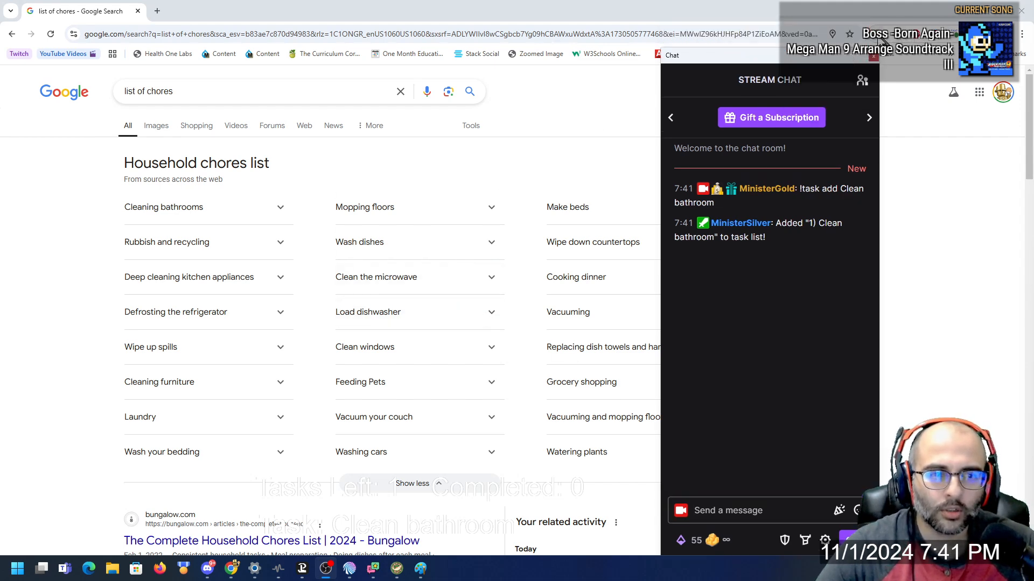
click(886, 59)
drag(777, 56, 782, 15)
Add the tasks "Mop floor" and "Make bed" with separate !task add commands in the stream chat.
click(760, 462)
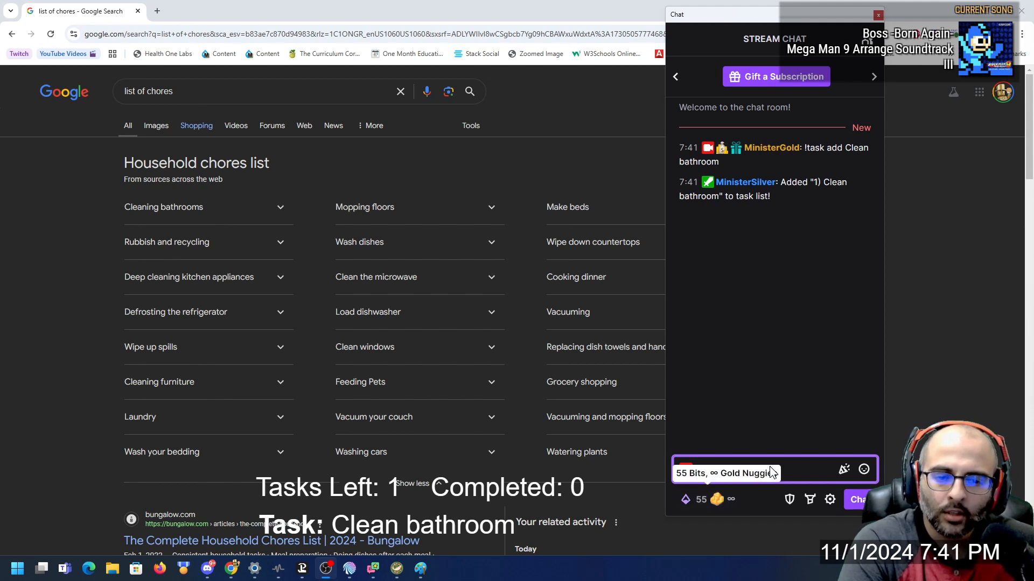
text(!task add M)
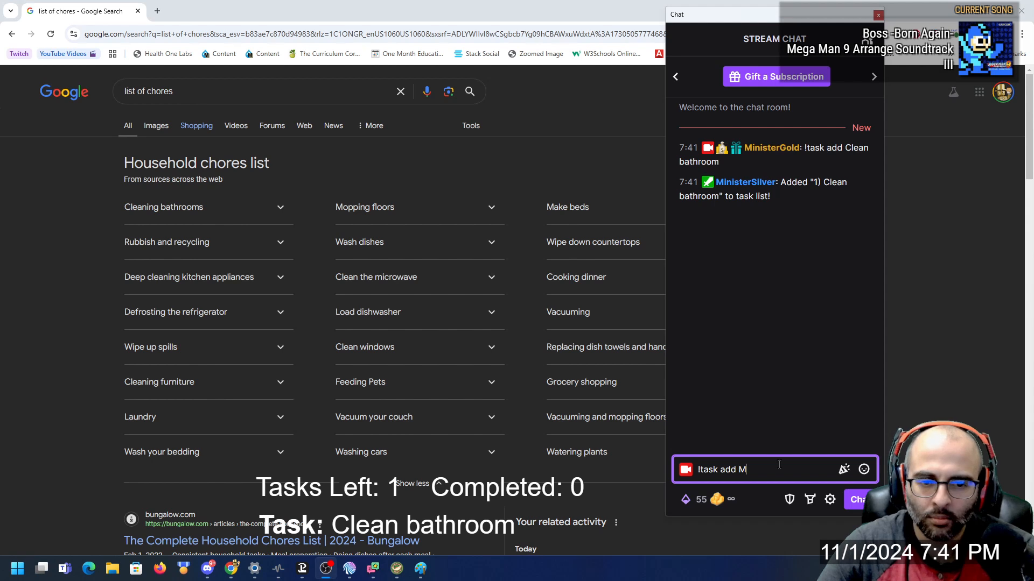
text(op floor)
key(Return)
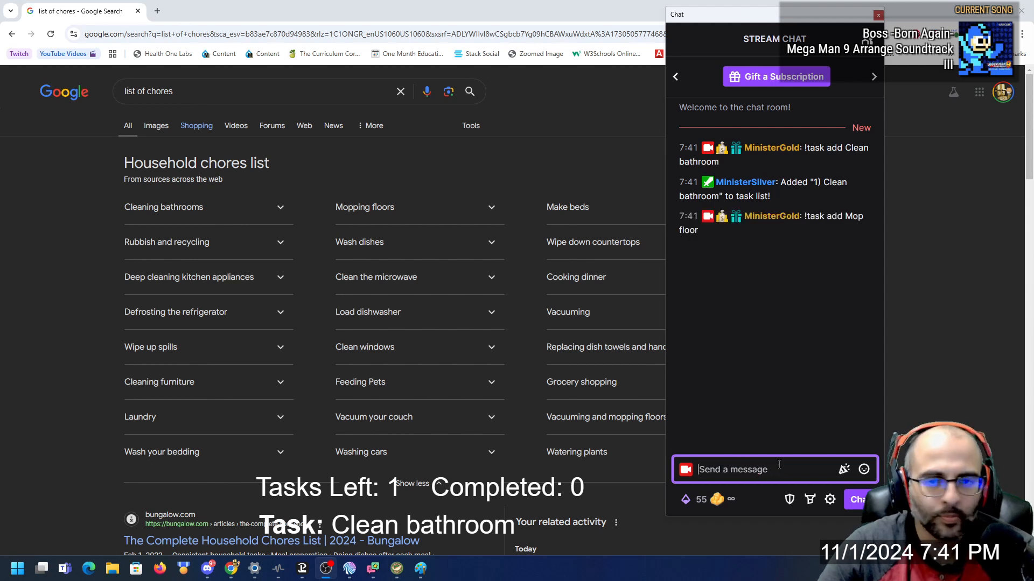
text(!task add Make bed)
key(Return)
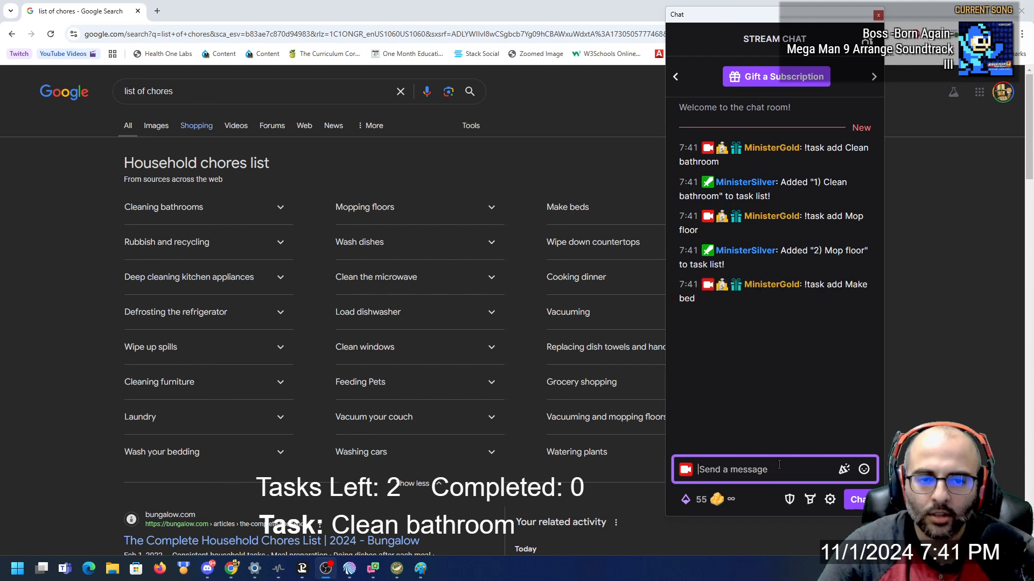
Add the tasks "Throw out trash" and "Wash dishes" with separate !task add chat commands.
text(!task add)
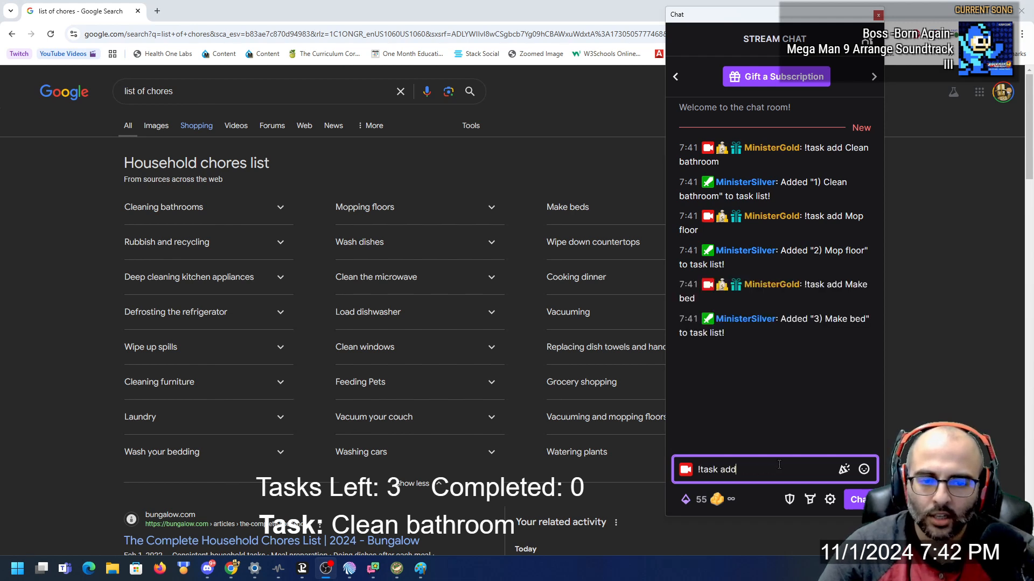
text( Throw out trash)
key(Return)
text(!ta)
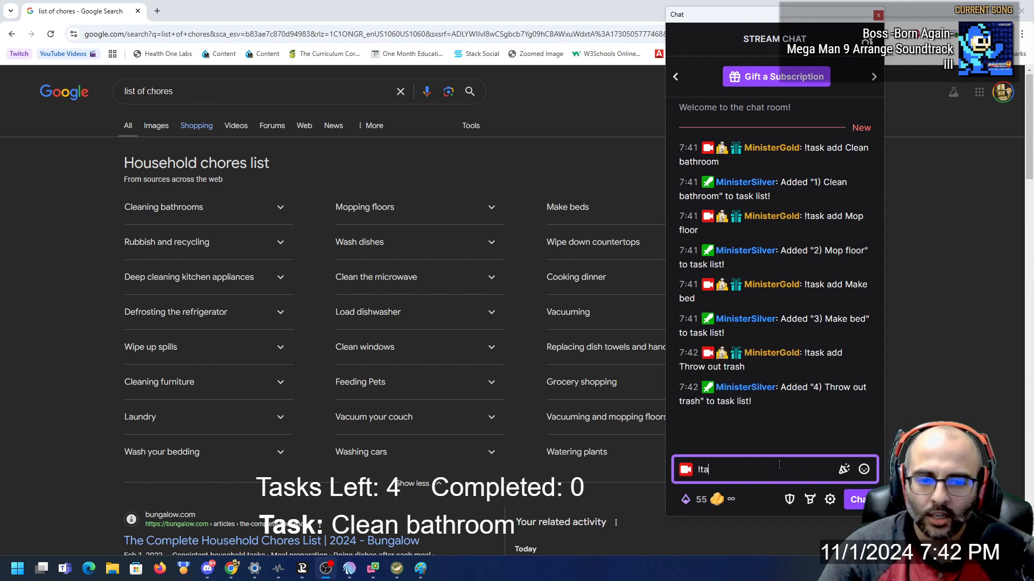
text(sk add Wash dishes)
key(Return)
Add the task "Wipe down kitchen counters" with the !task add chat command.
text(!)
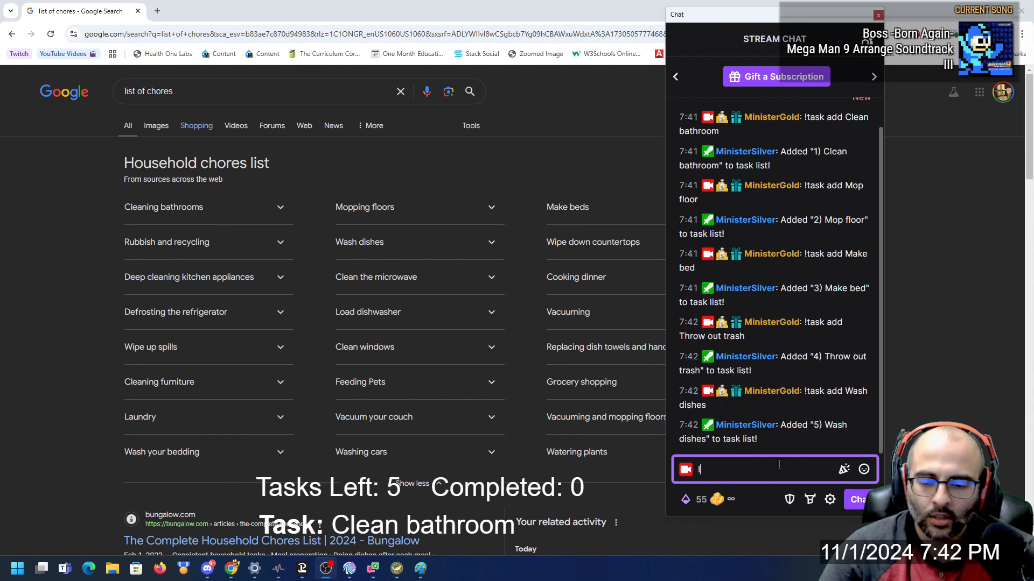
text(task add Wipe down counters)
key(ctrl+BackSpace)
text(kitchen)
key(ctrl+BackSpace)
text(kitchen )
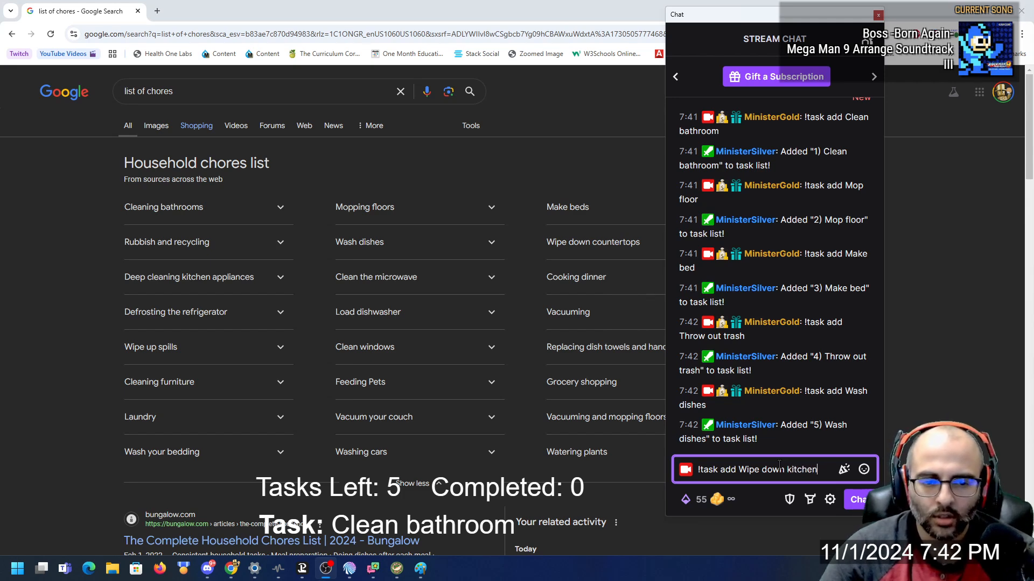
text(counters)
key(Return)
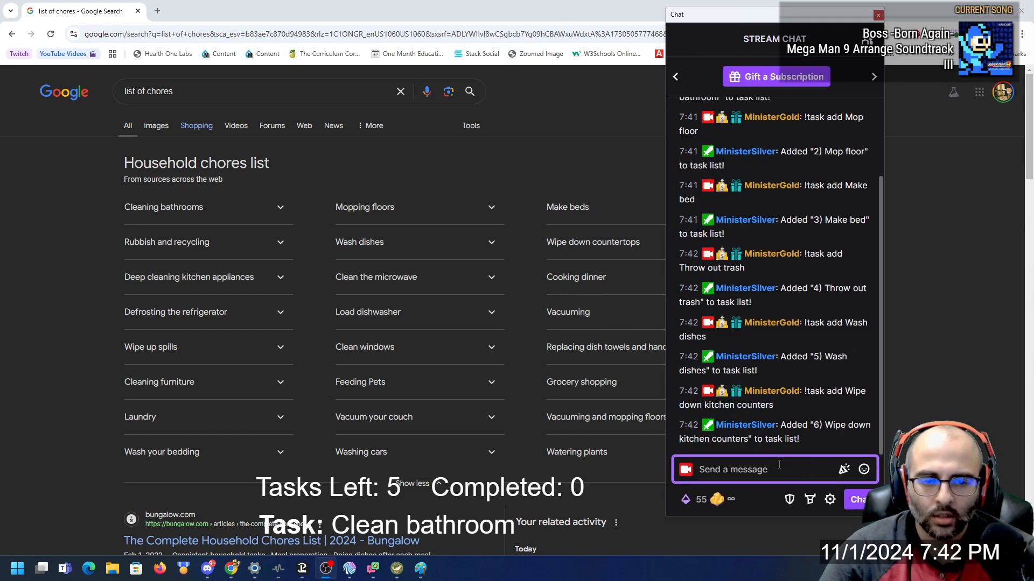
Add the tasks "Clean out fridge" and "Clean microwave" with separate !task add chat commands.
text(!task add)
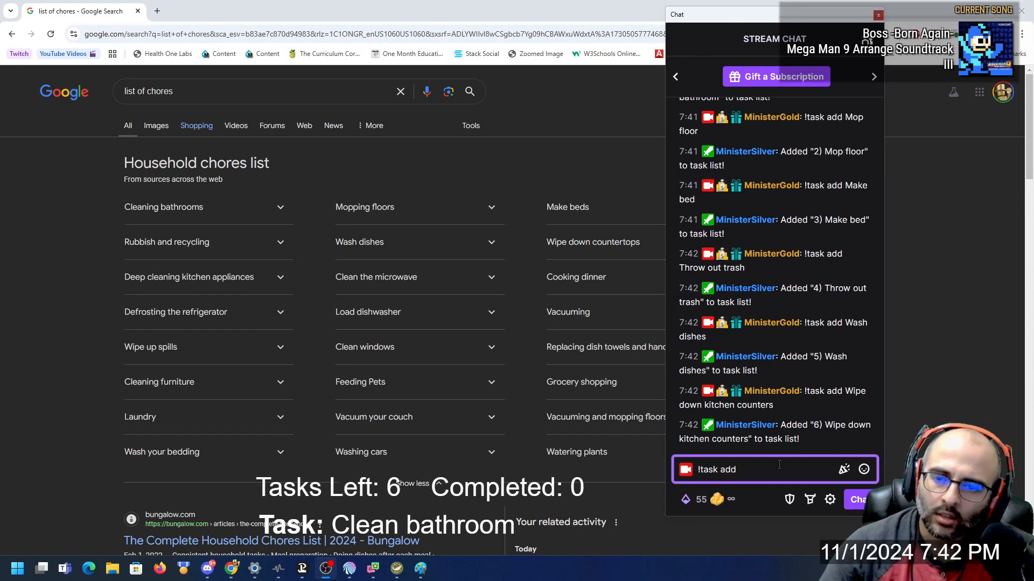
text( Clean out fridge)
key(Return)
text(!task add Clean)
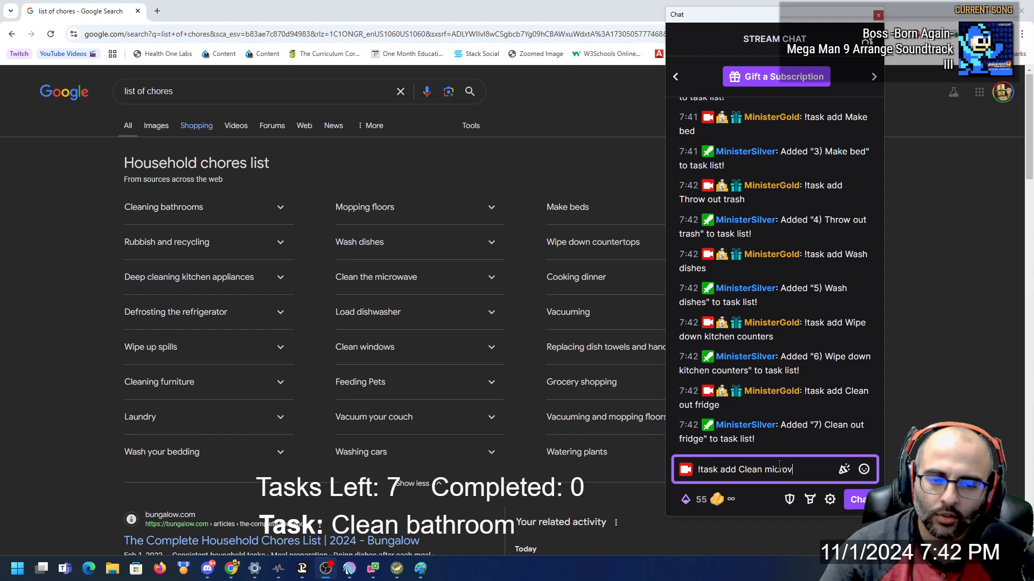
text( microwave)
key(Return)
Add the task "Make dinner" with the !task add chat command.
text(!tas)
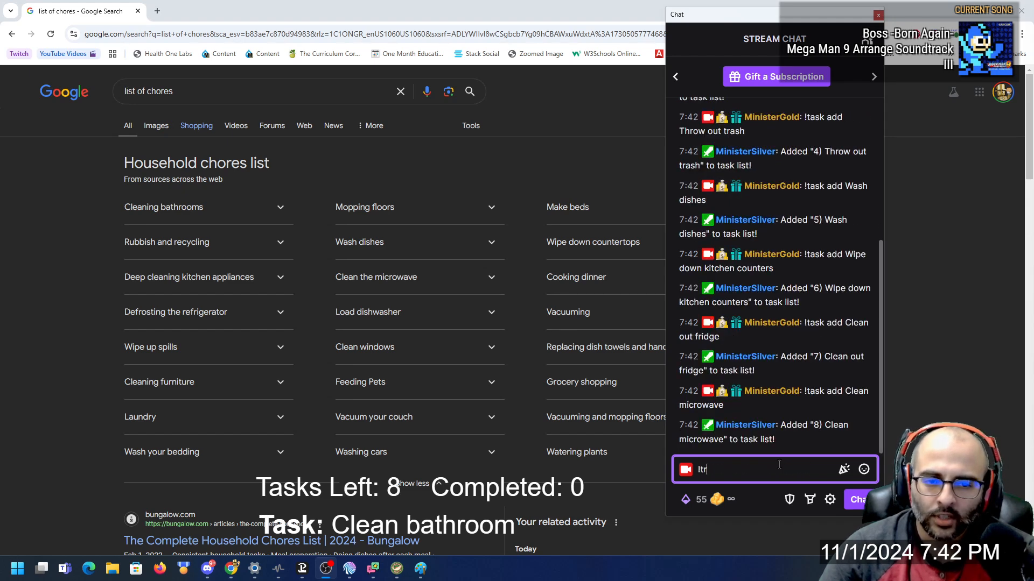
text(k add Mak)
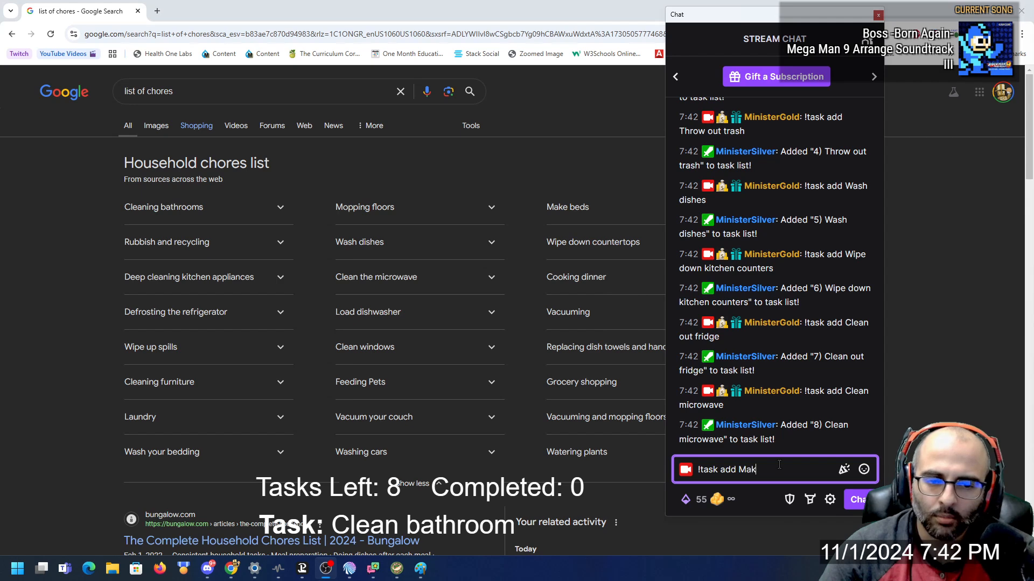
text(e dinner)
key(Return)
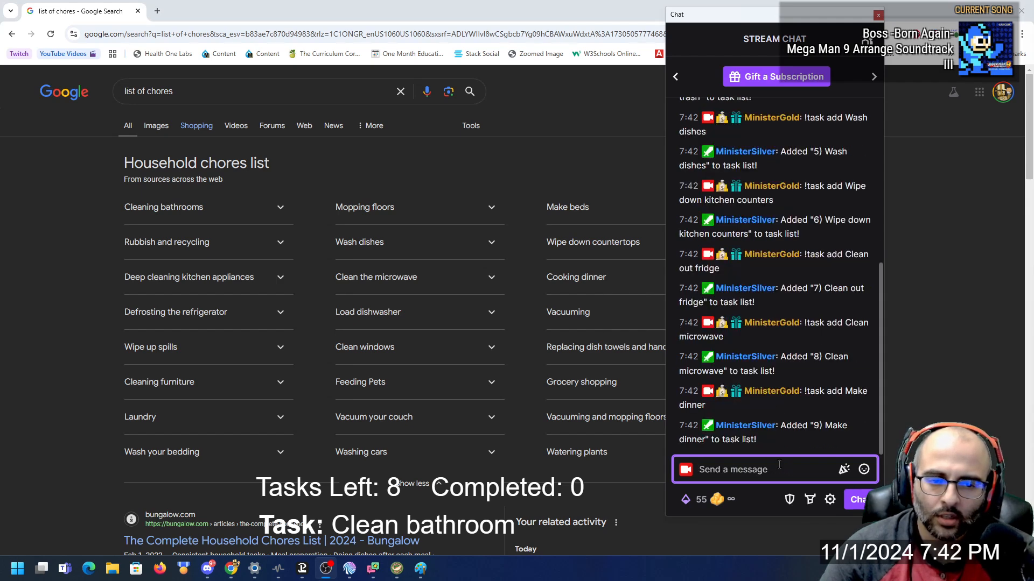
Add the task "Load Dishwasher" with the !task add chat command.
text(!tak)
key(BackSpace)
key(BackSpace)
text(sk add)
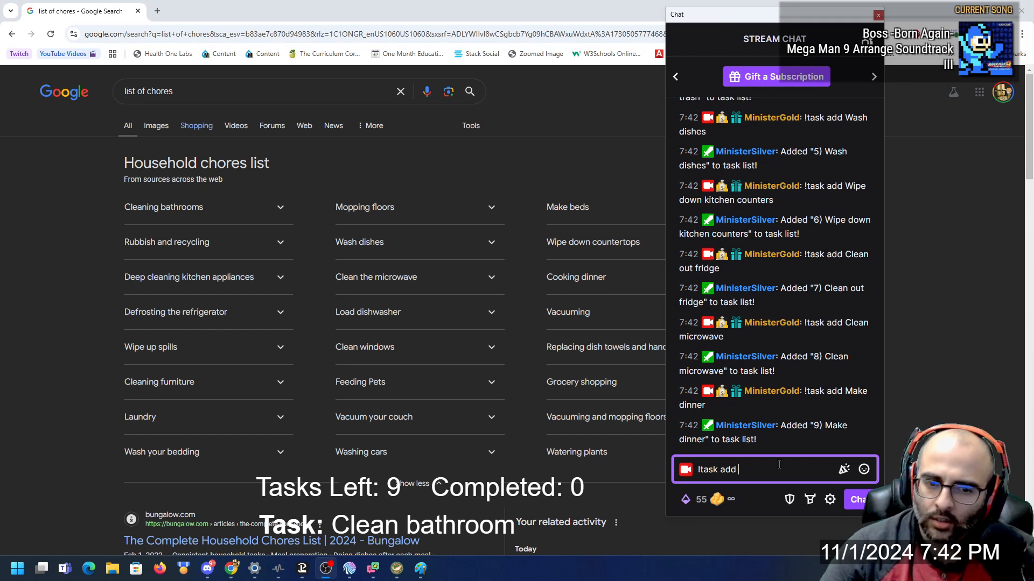
text( Load D)
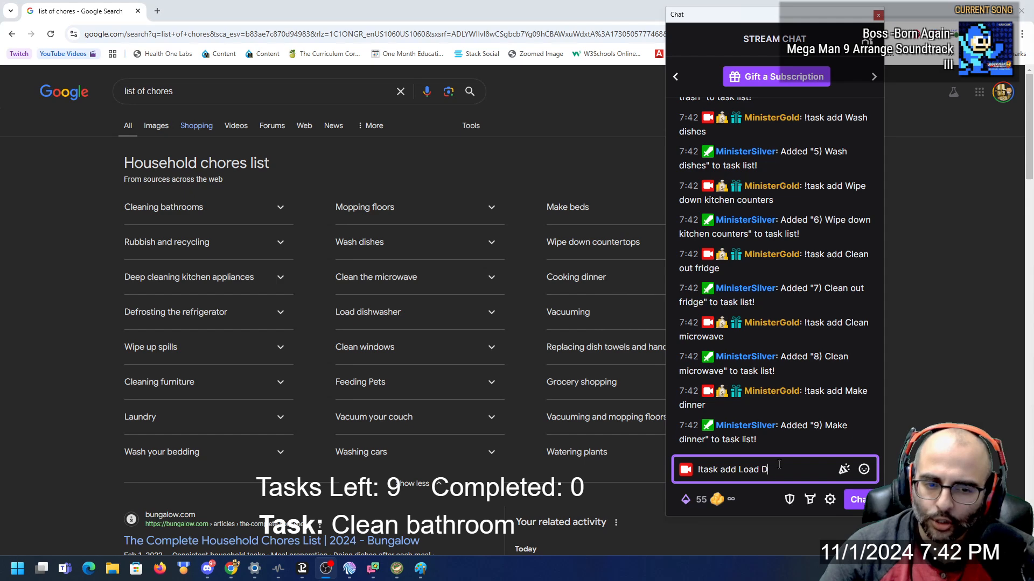
text(ishwasher)
key(Return)
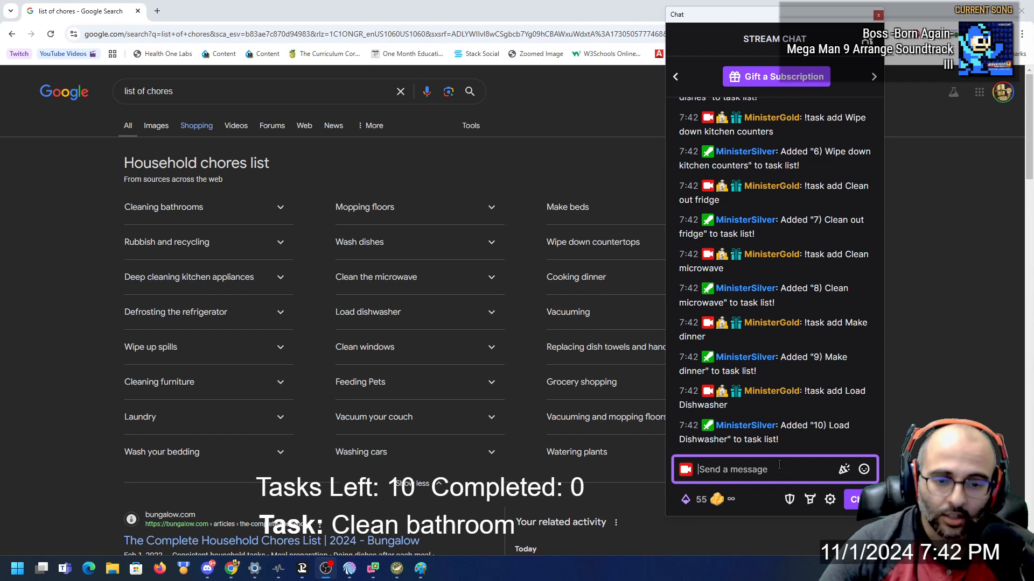
Clear the stream chat by sending the /clear command.
text(/clear)
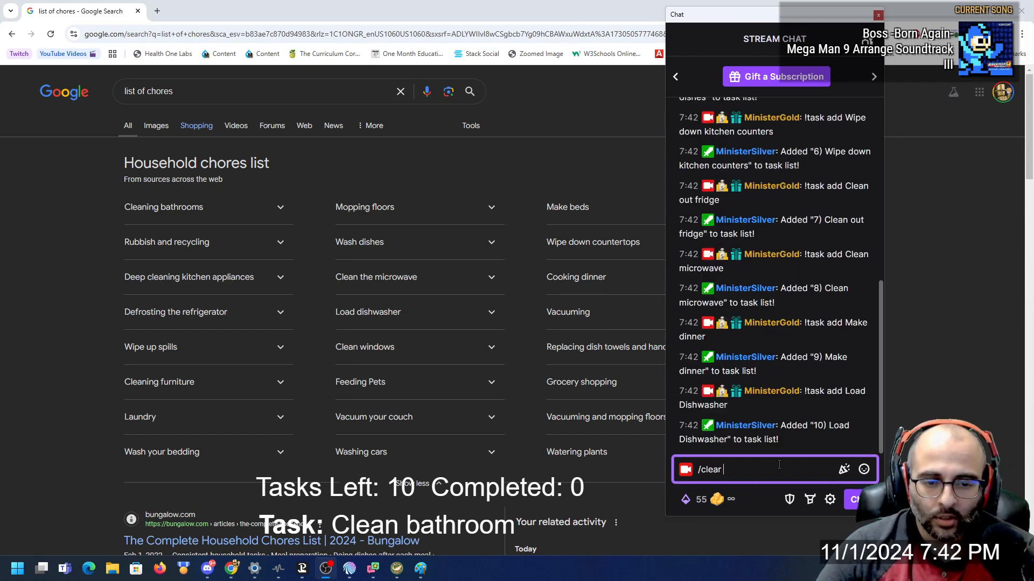
key(Return)
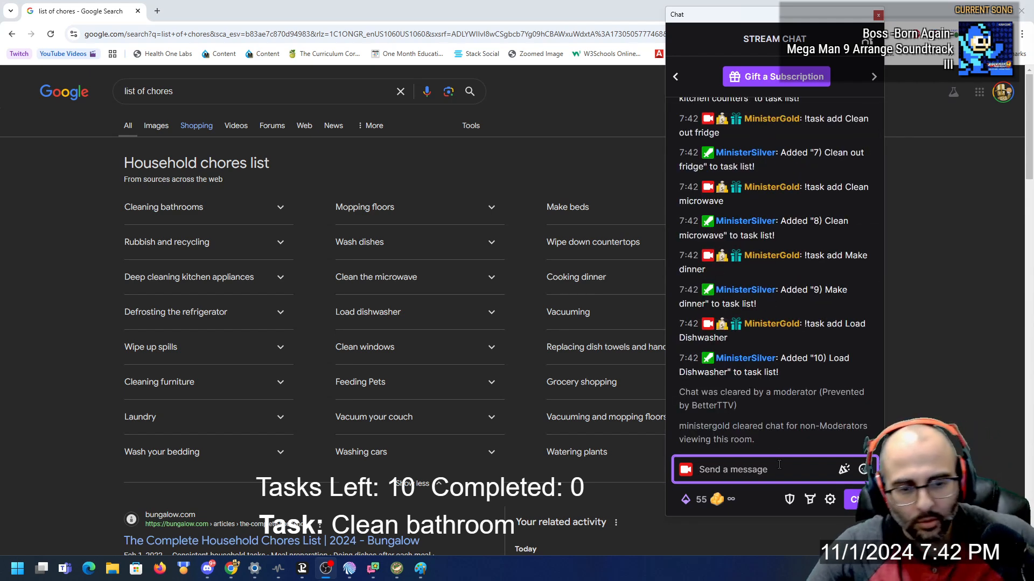
right_click(836, 419)
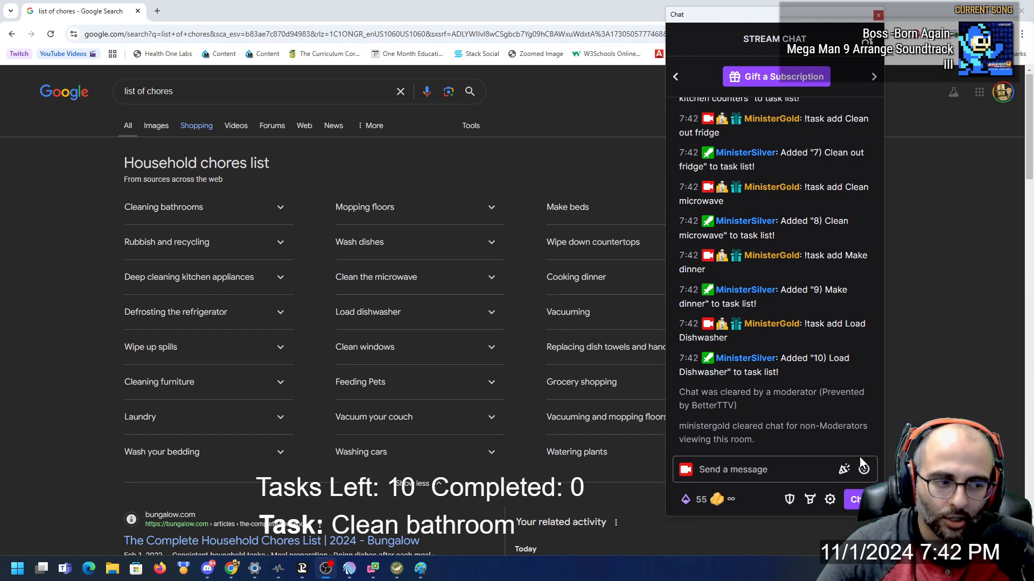
click(860, 457)
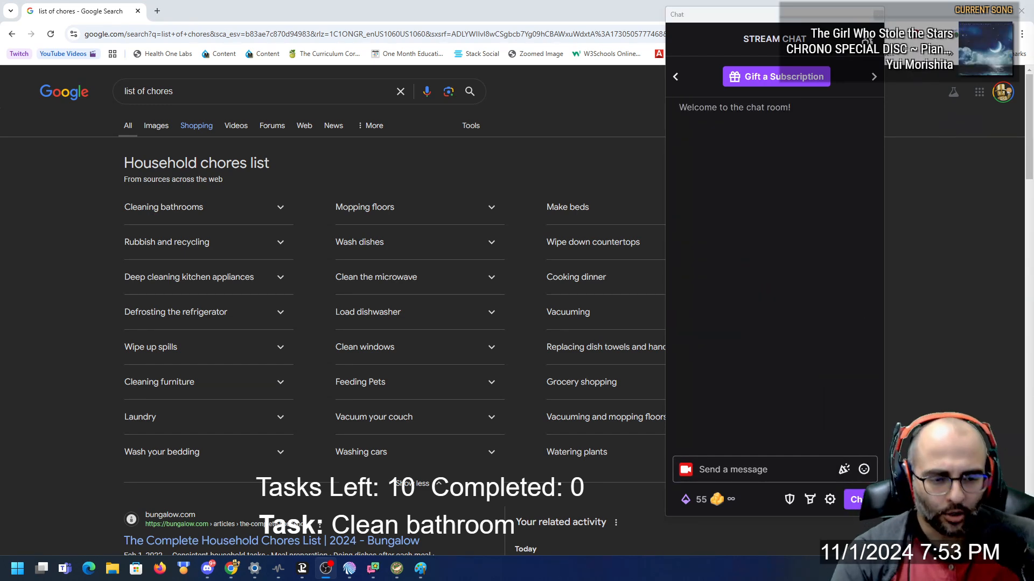
List all current tasks in the stream chat by sending "!task list".
click(814, 462)
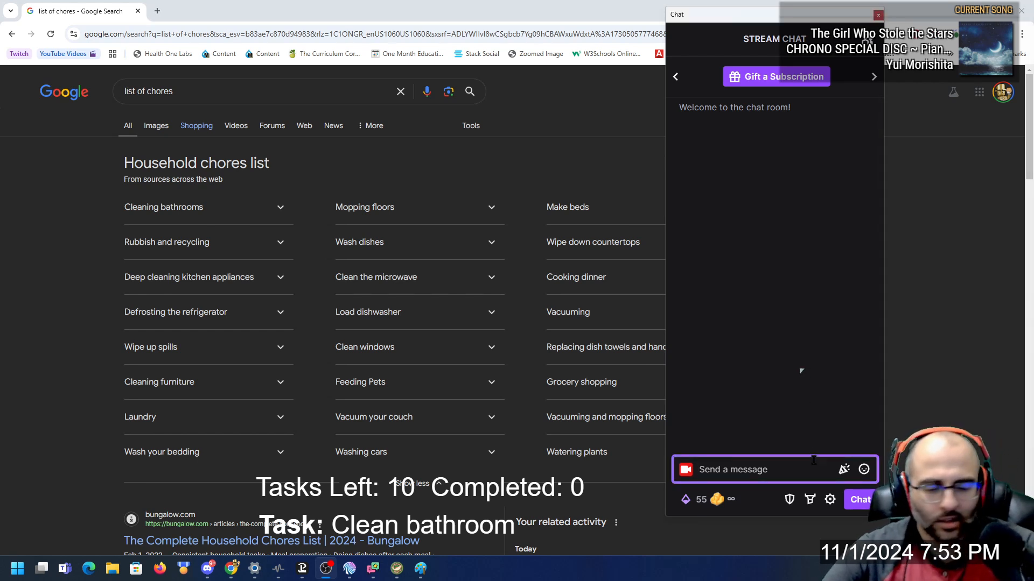
text(!)
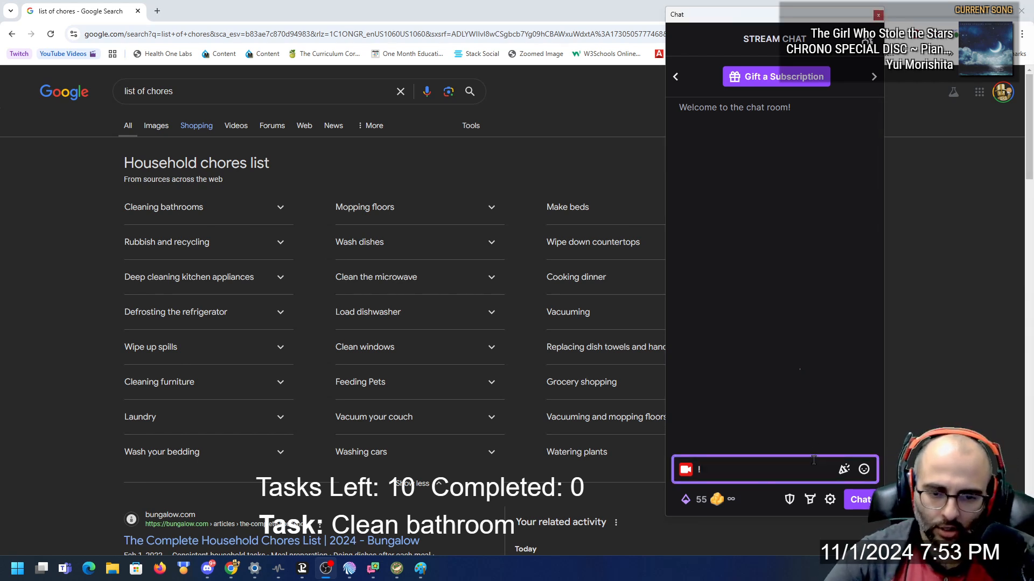
text(task list)
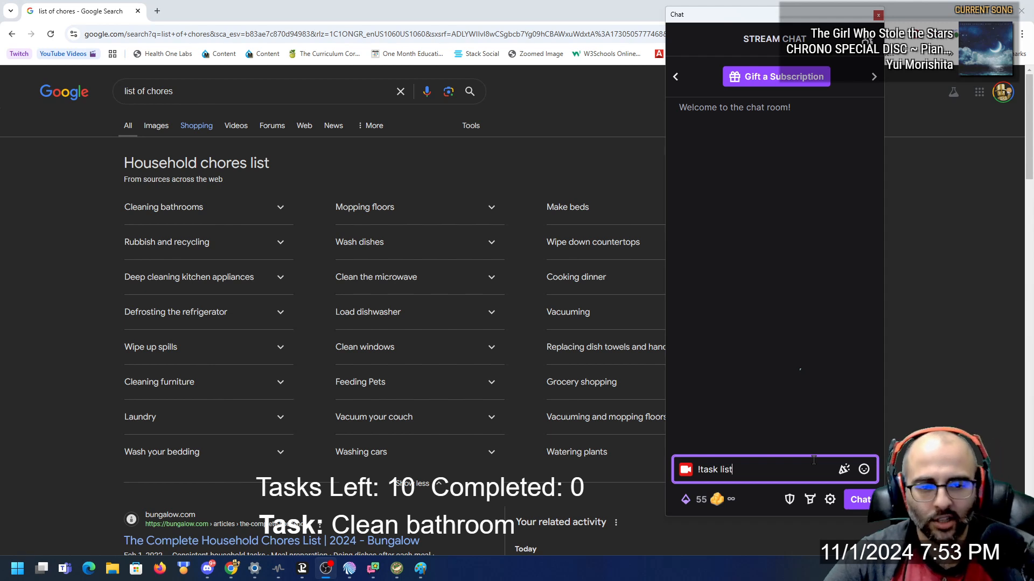
key(Return)
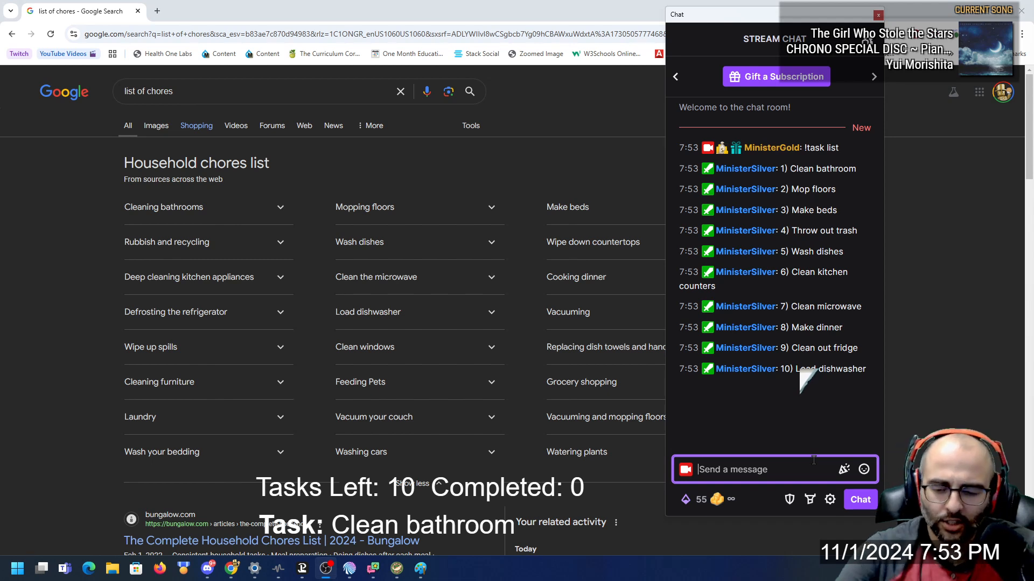
Mark the currently displayed task as completed by sending "!task done" in the chat.
text(!a)
text(ask done)
key(Return)
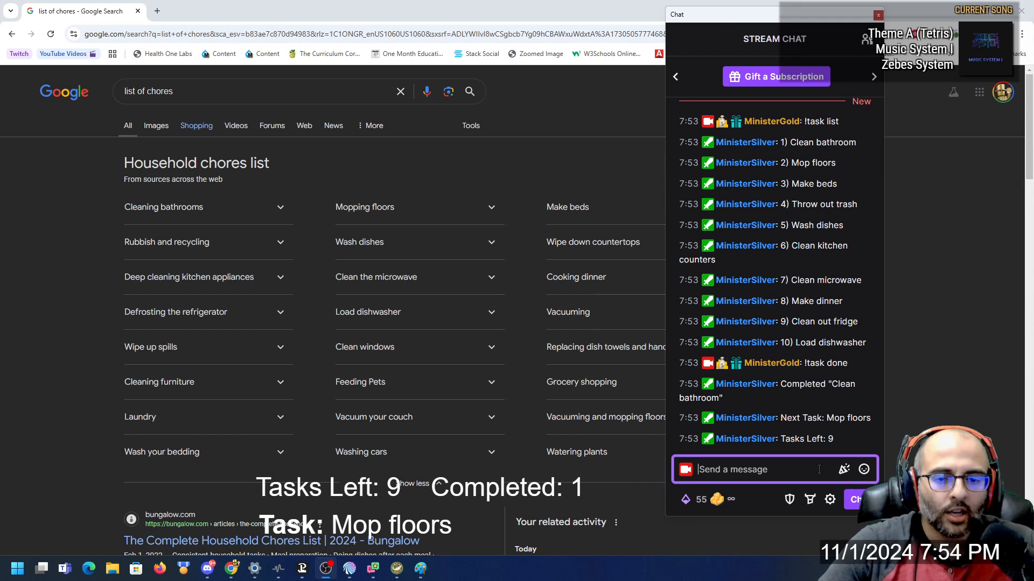
Show task 5 on the overlay with "!task display 5" and complete task 5 with "!task line 5" in the chat.
text(!task display 5)
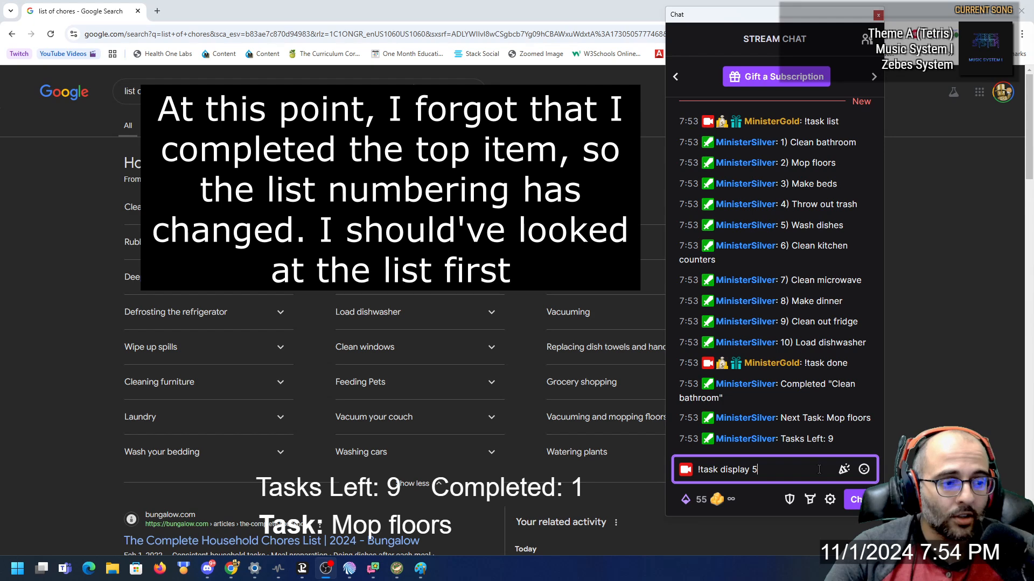
key(Return)
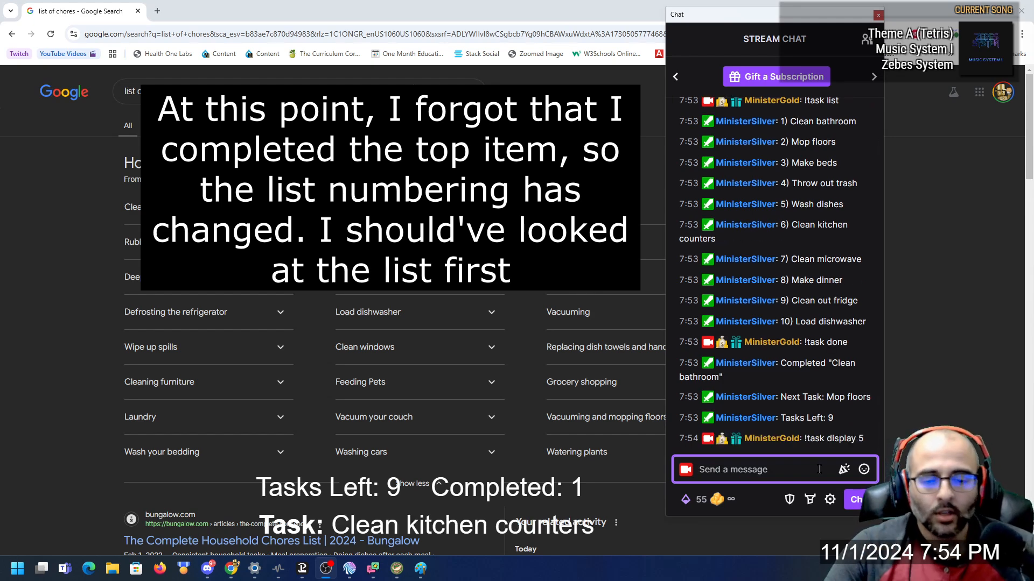
text(!t)
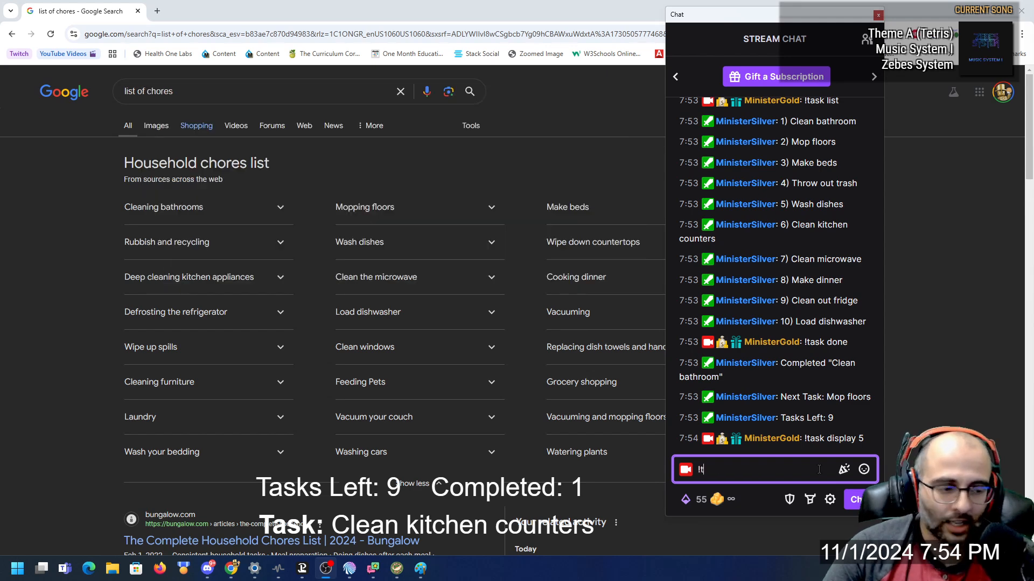
text(ask line 5)
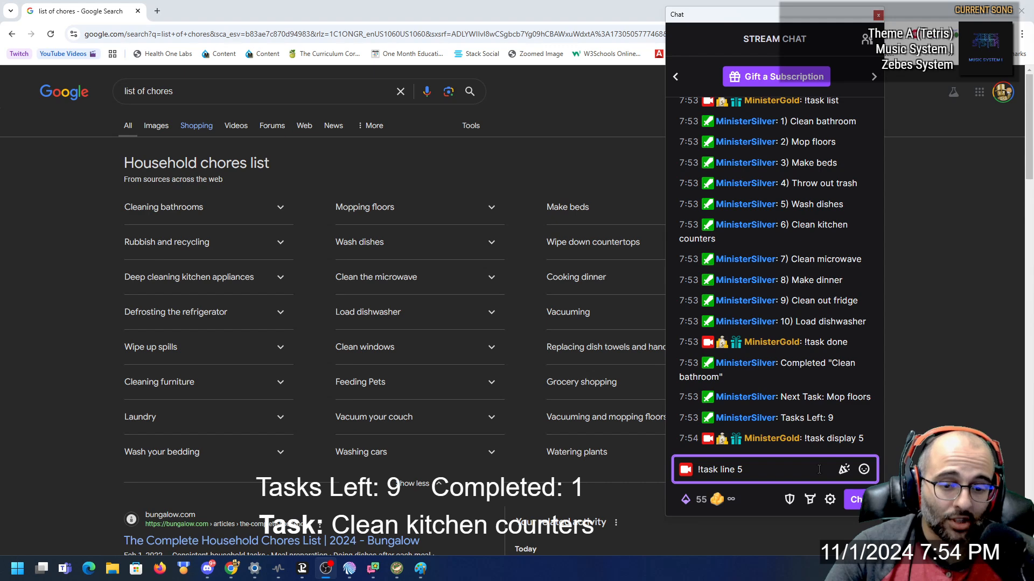
key(Return)
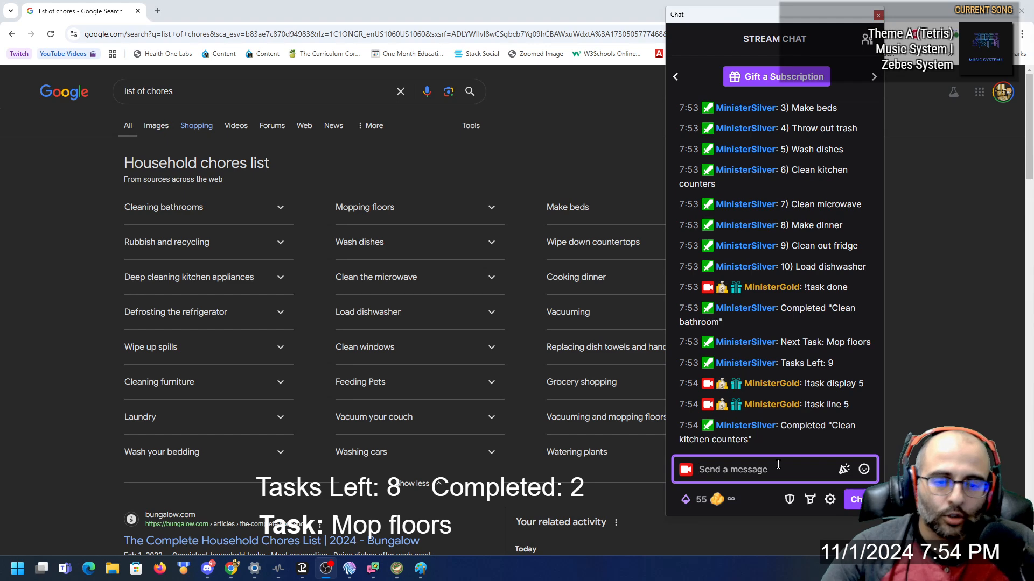
List the remaining tasks in the stream chat by sending "!task list".
text(!)
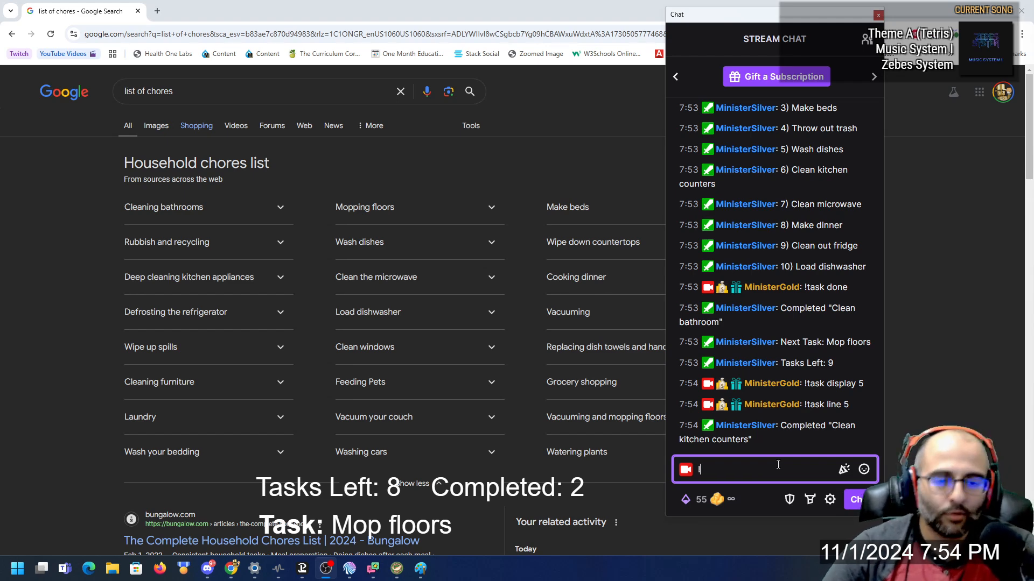
text(task )
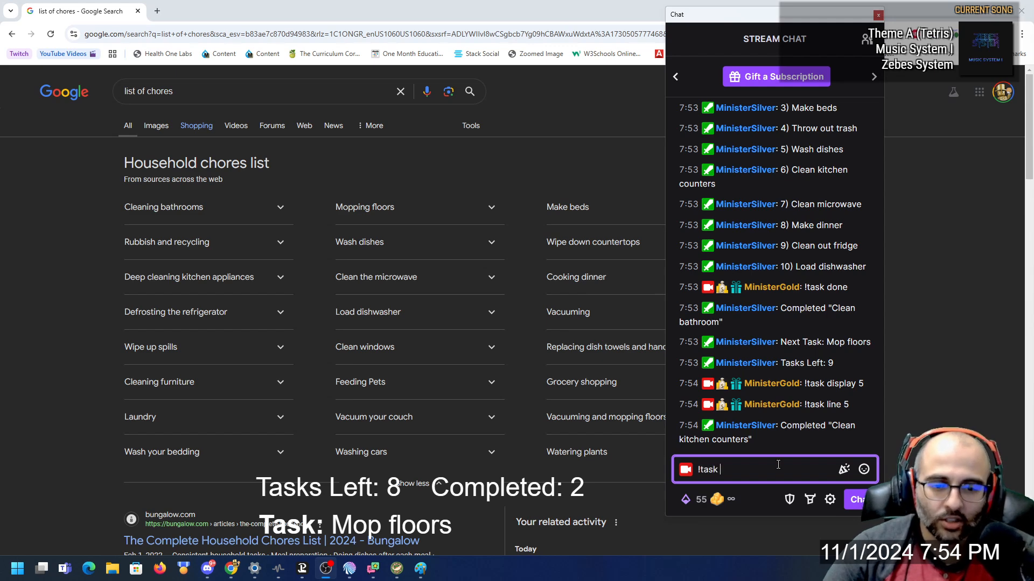
text(list)
key(Return)
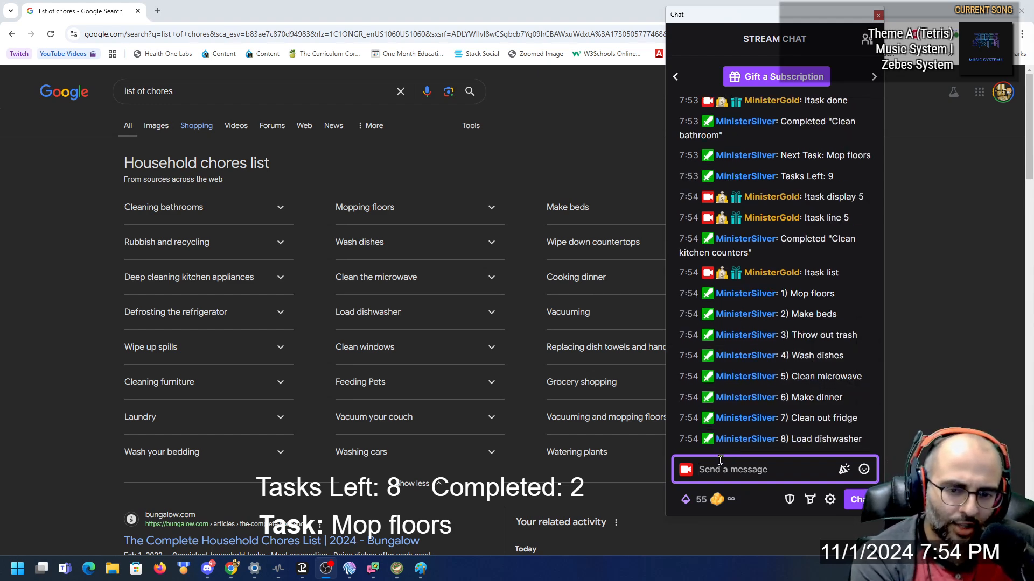
Add the task "Vacuum" with the !task add chat command and list the tasks again with "!task list".
text(!task add Vacuum)
key(Return)
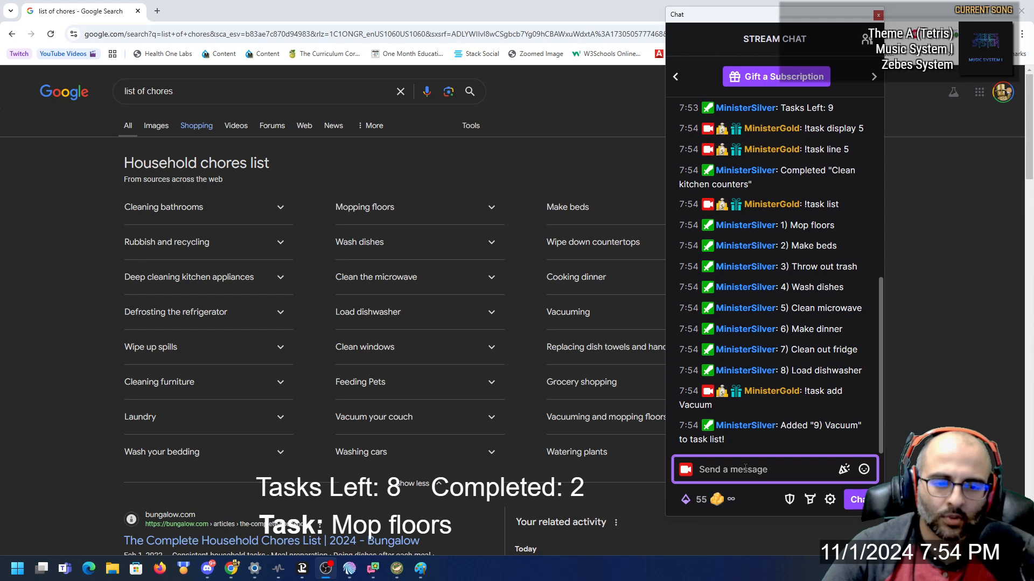
text(!task list)
key(Return)
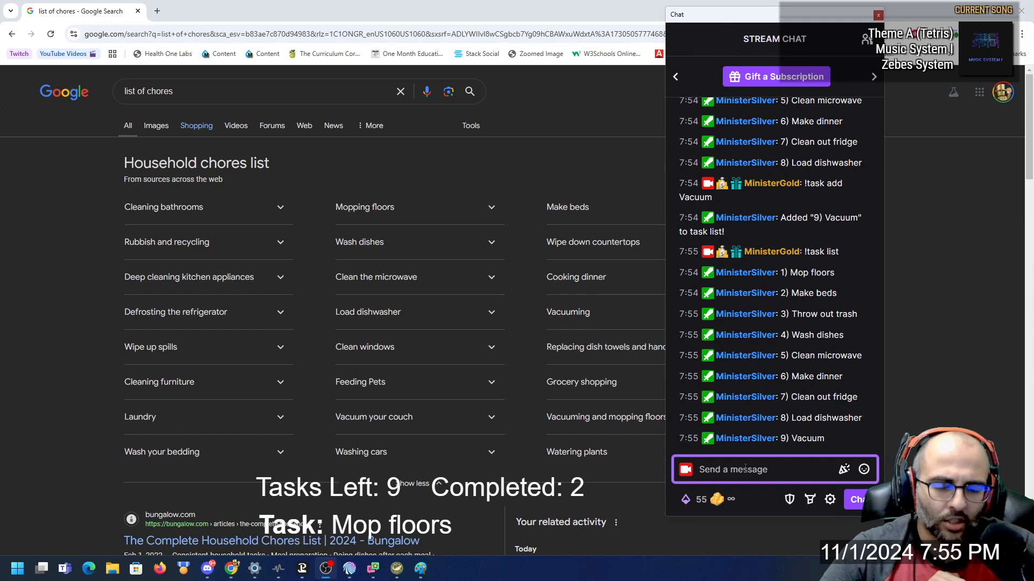
Hide the task overlay with "!task hide" and bring it back with "!task show" in the chat.
text(!task hide)
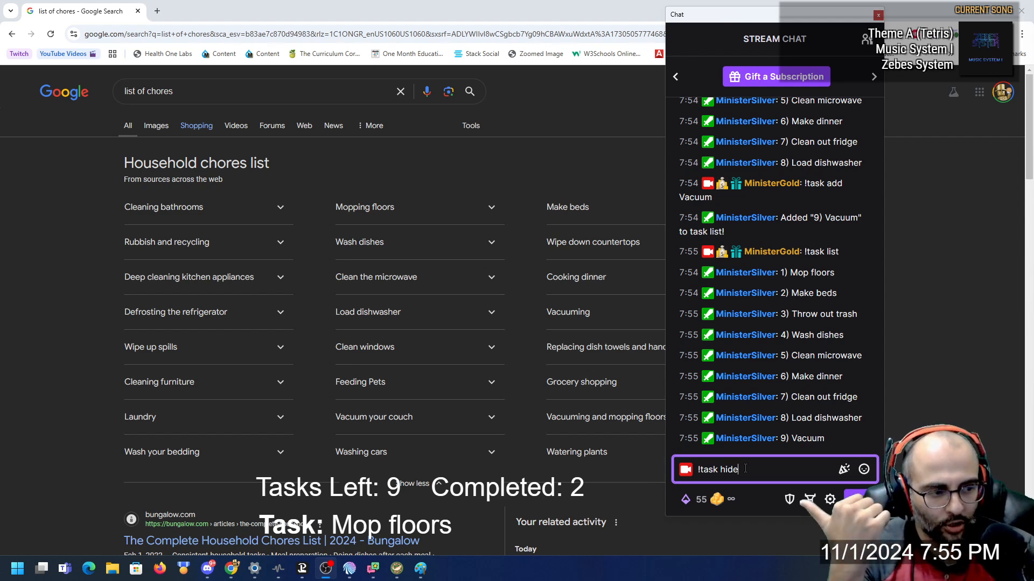
key(Return)
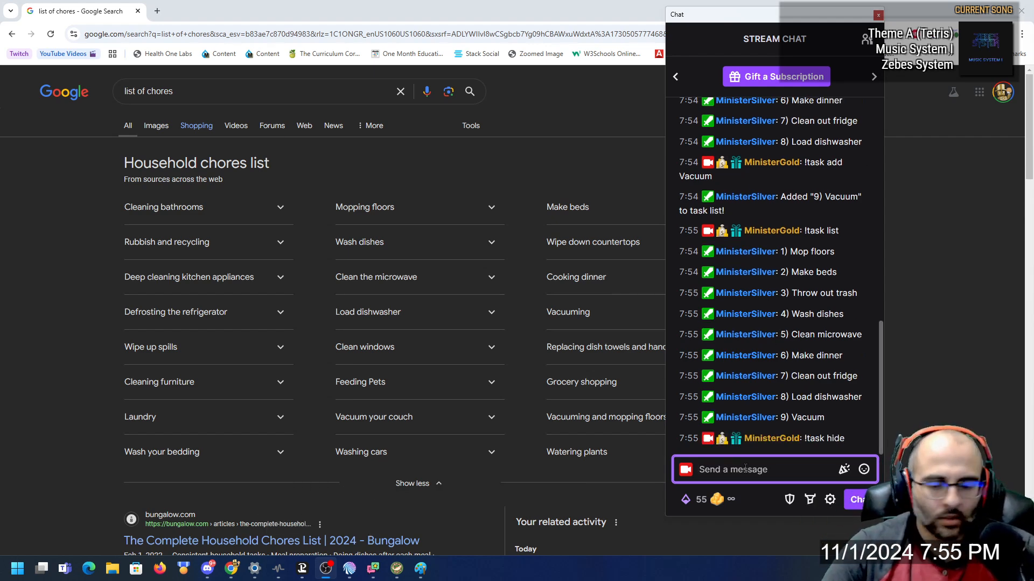
text(!task show)
key(Return)
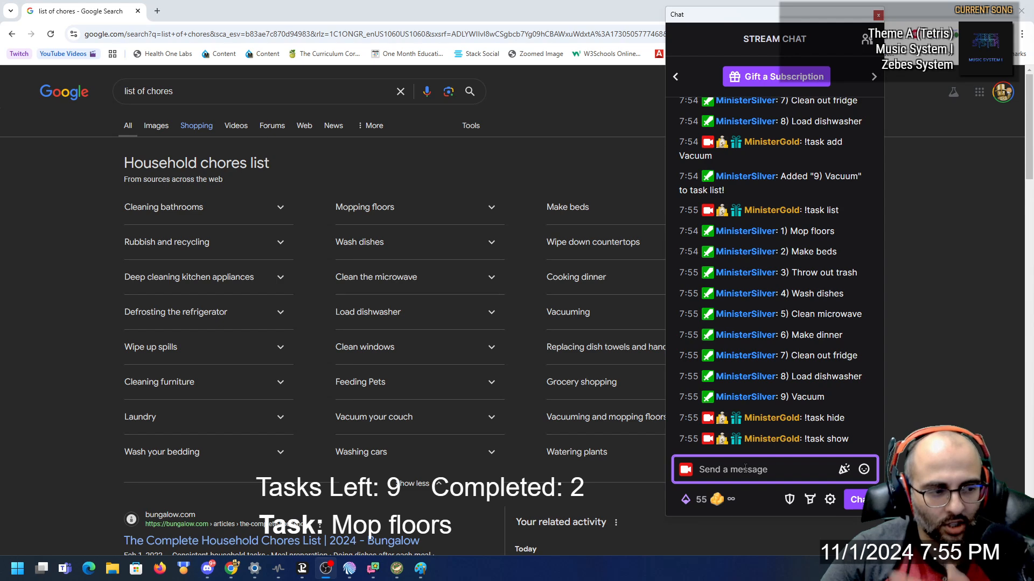
Send "!task done" in the chat repeatedly to complete every remaining task in order, from "Mop floors" through "Vacuum".
text(!task done)
key(Return)
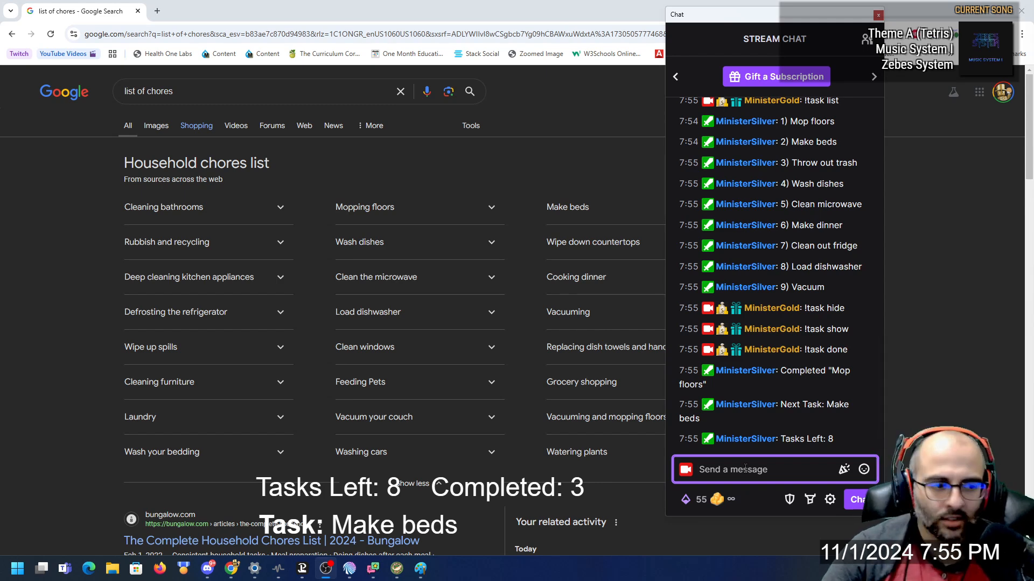
text(!)
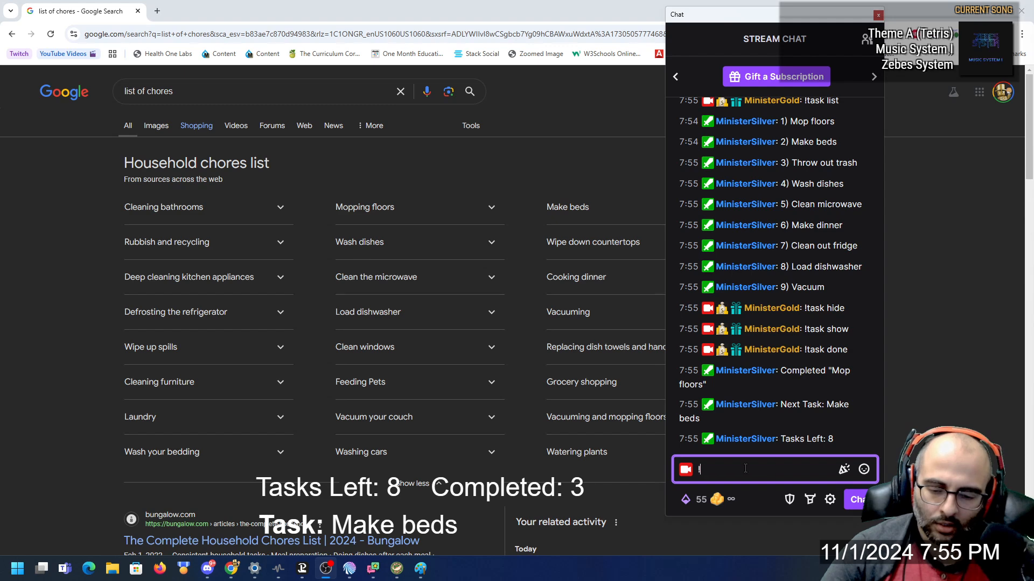
text(task done)
key(Return)
text(!task done)
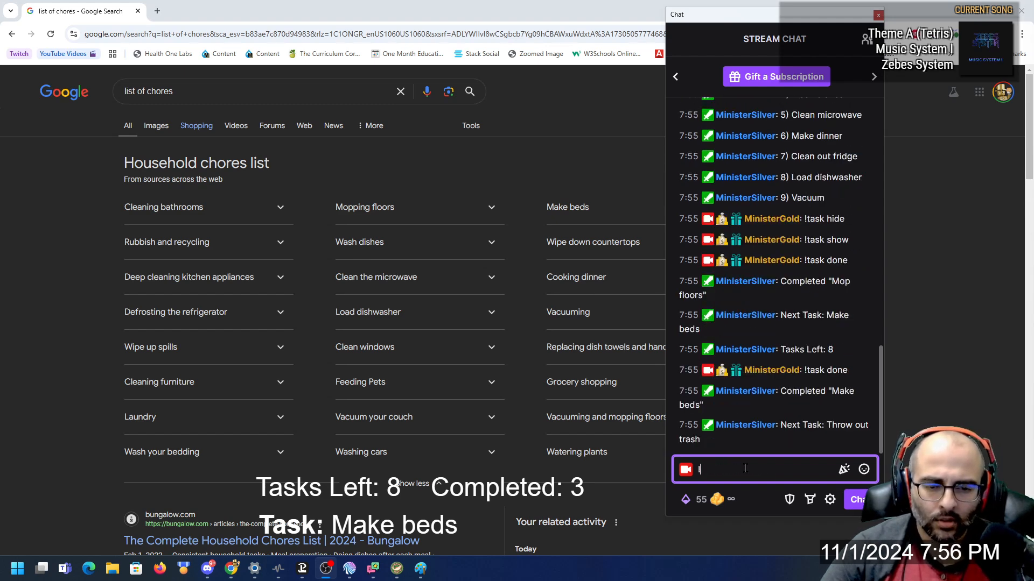
key(Return)
text(!task done)
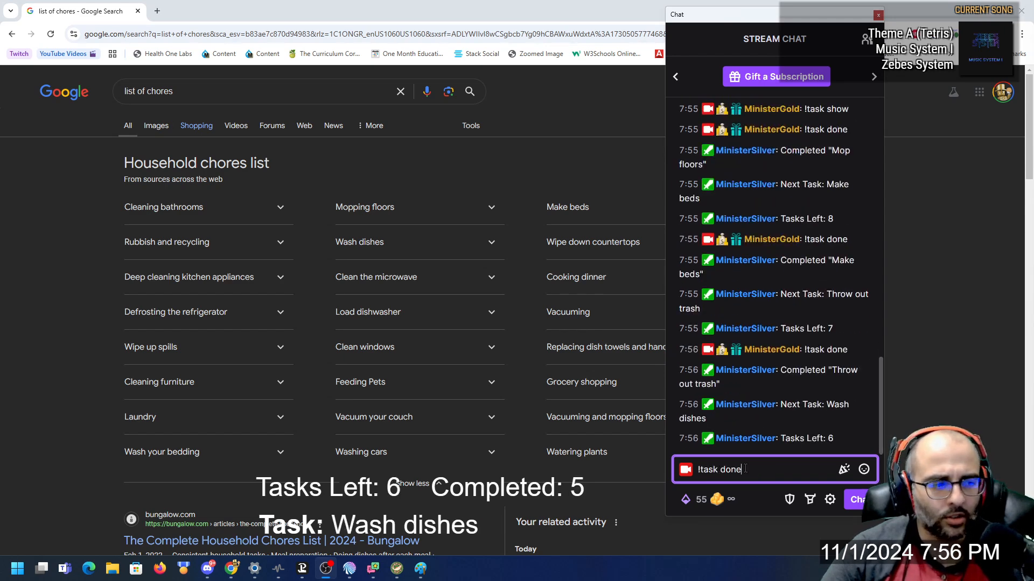
key(Return)
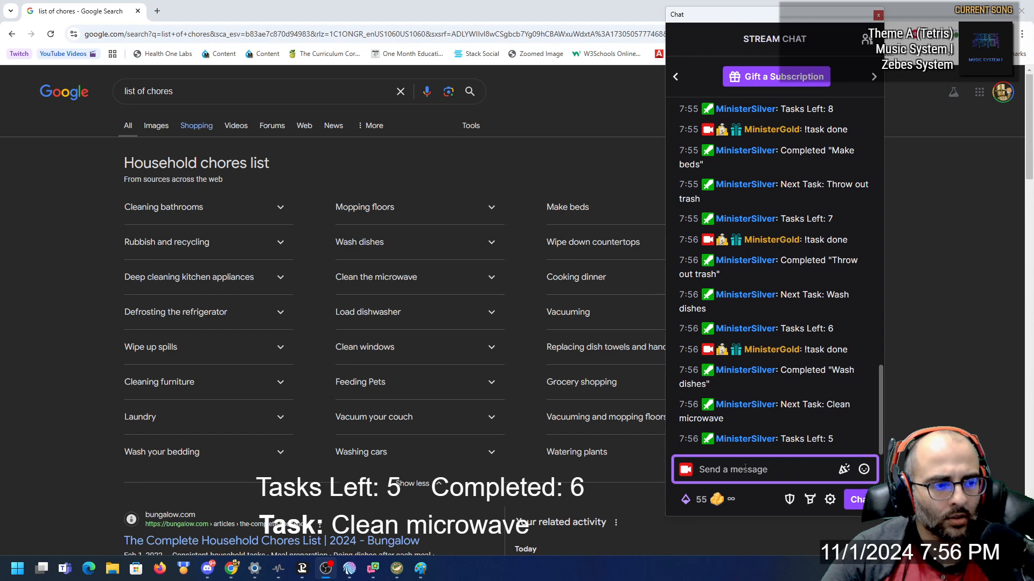
text(!task done)
key(Return)
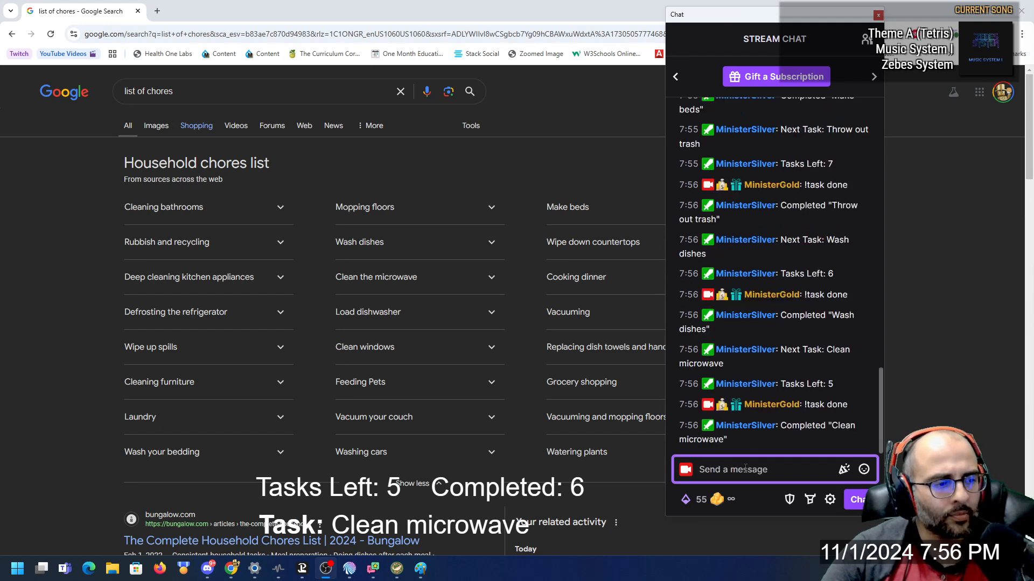
text(!task done)
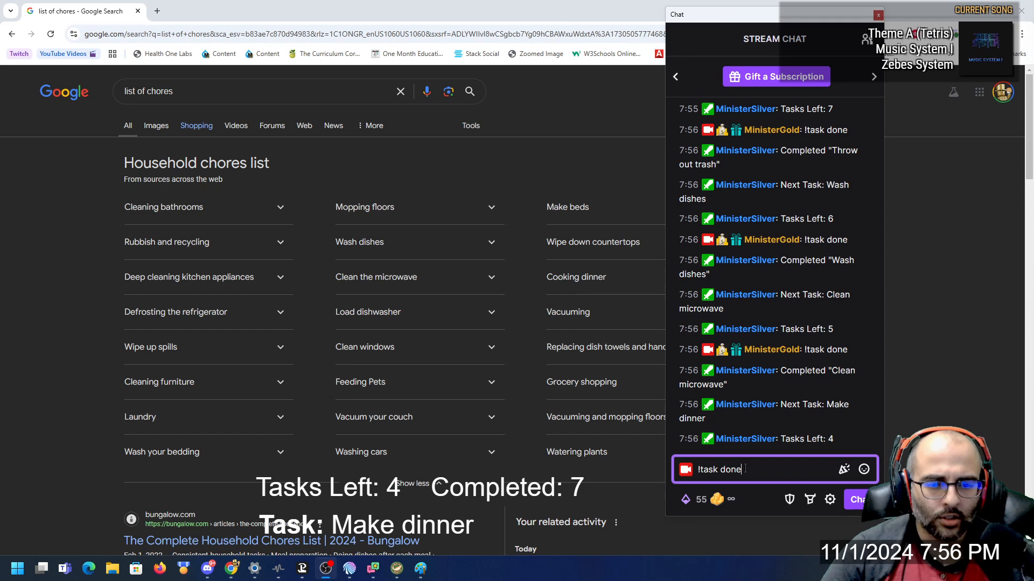
key(Return)
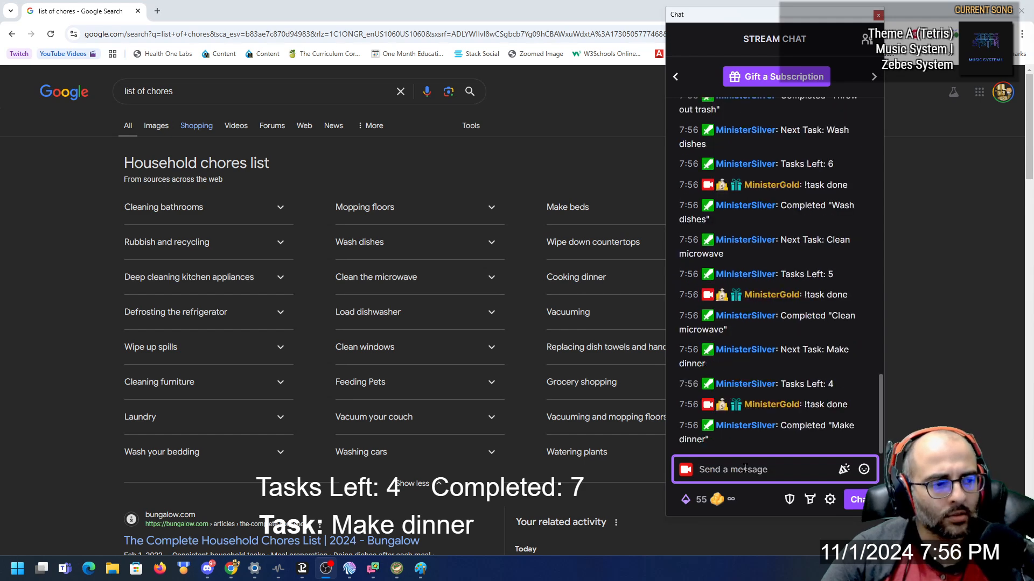
text(!task done)
key(Return)
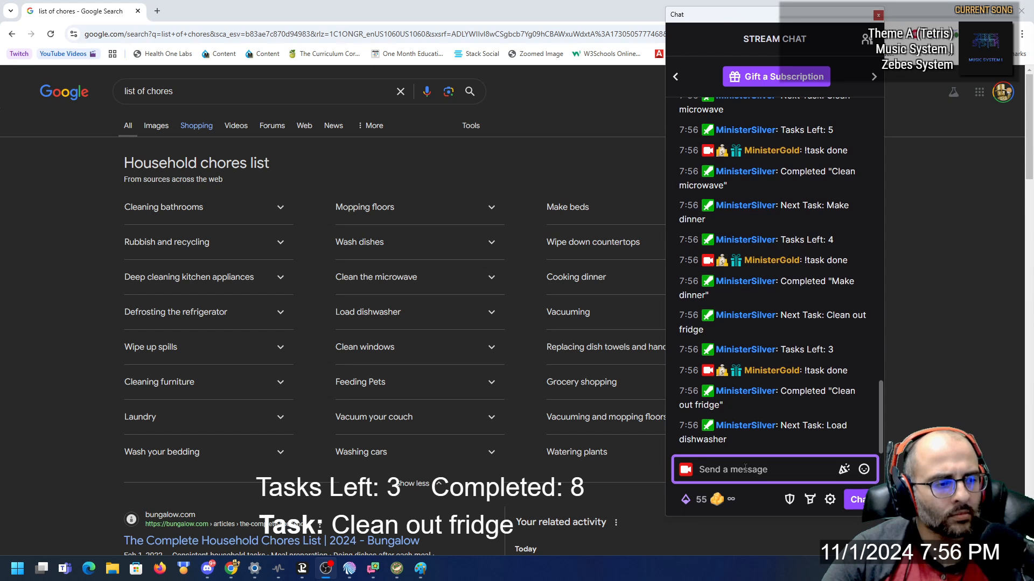
text(!task done)
key(Return)
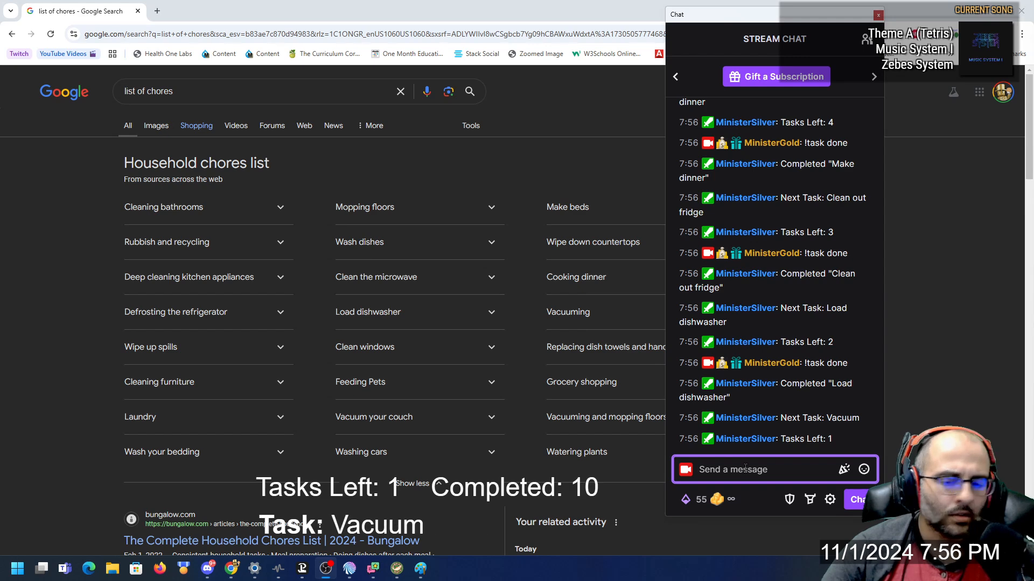
text(!task done)
key(Return)
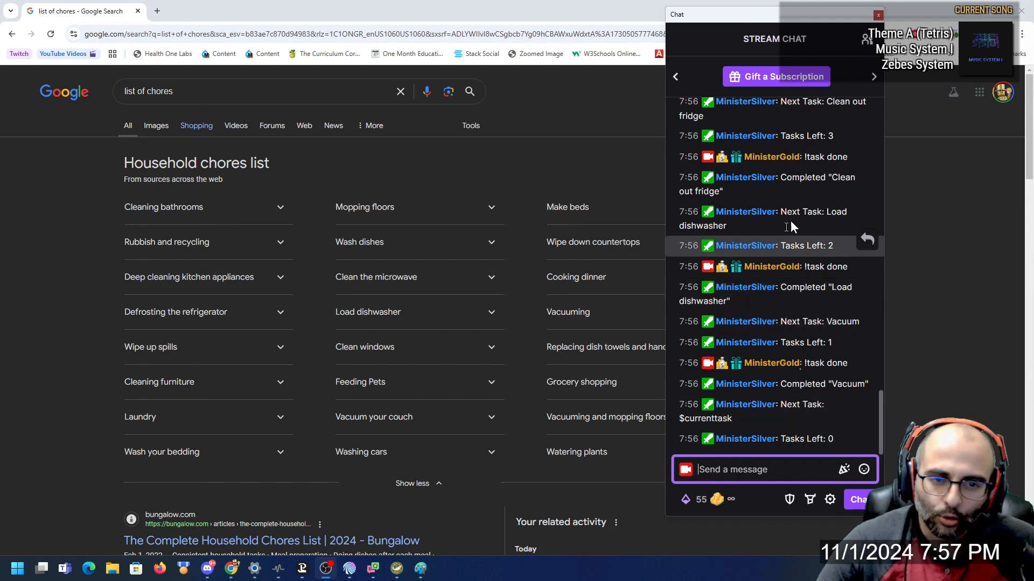
Switch to Mix It Up and open its About page to view the contact and resource links.
key(alt+Tab)
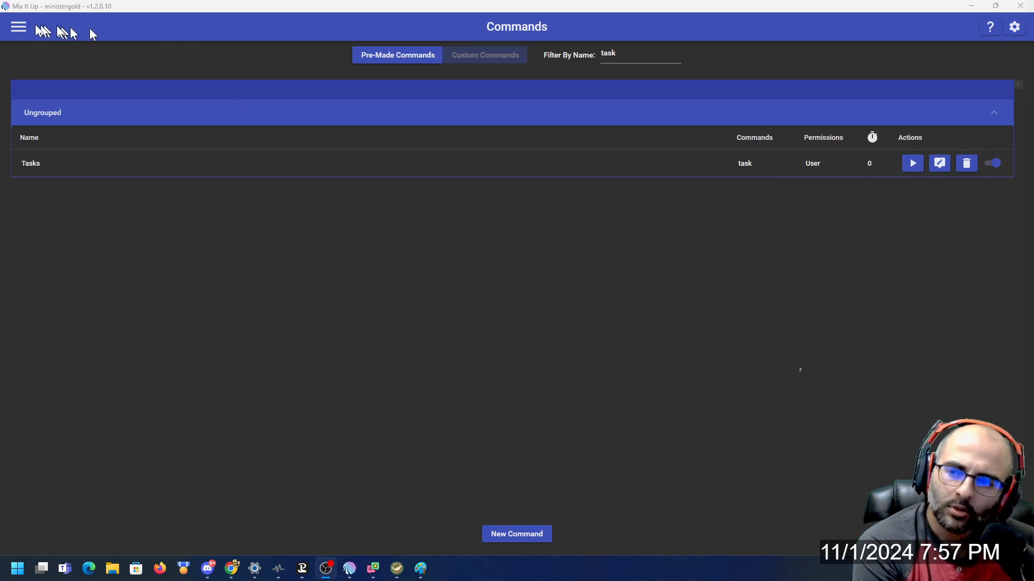
click(19, 26)
scroll(117, 517, down, 2)
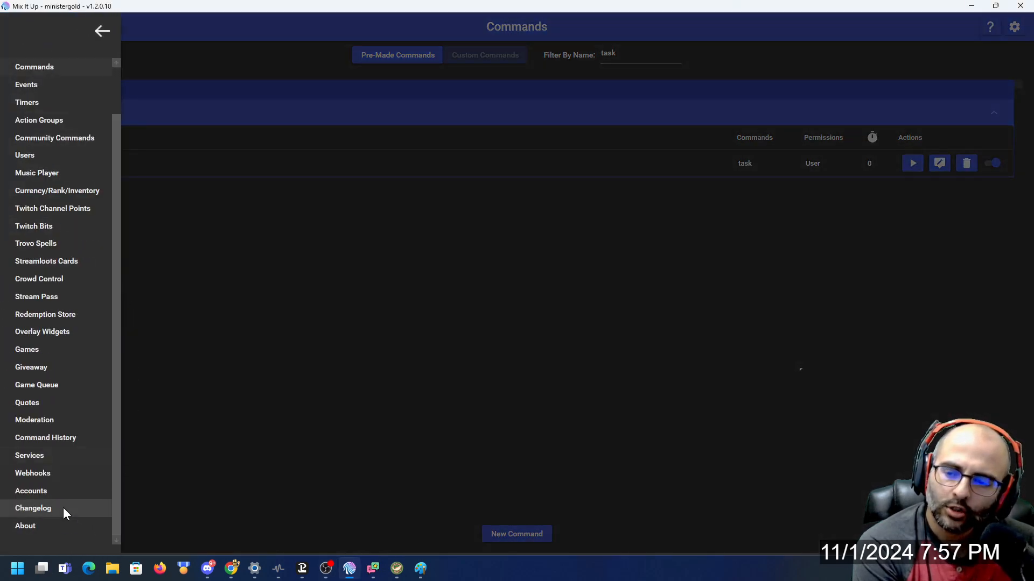
click(34, 523)
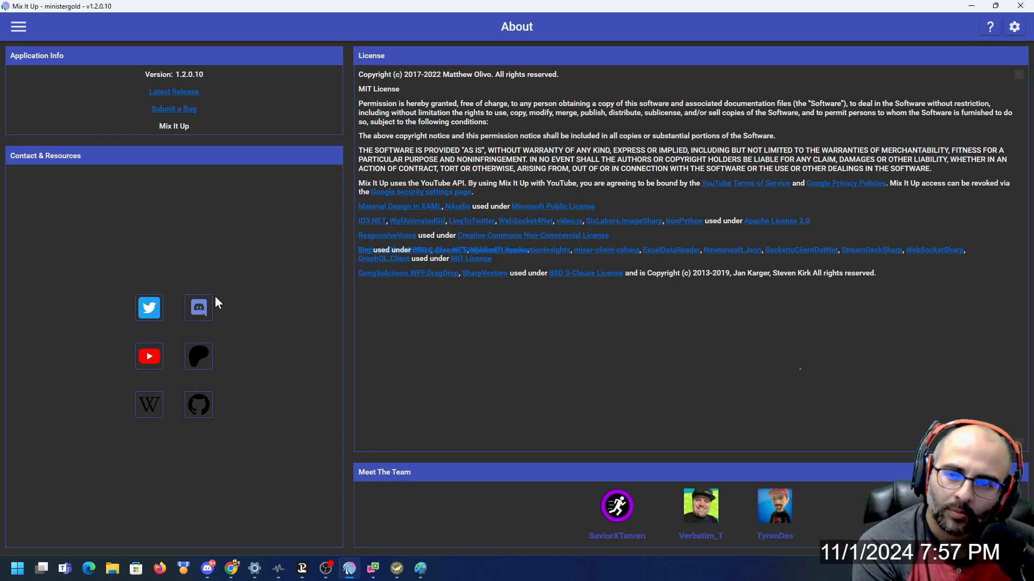
Return to the Commands page, filter the commands by the name "task", and open the Tasks command for editing.
click(20, 27)
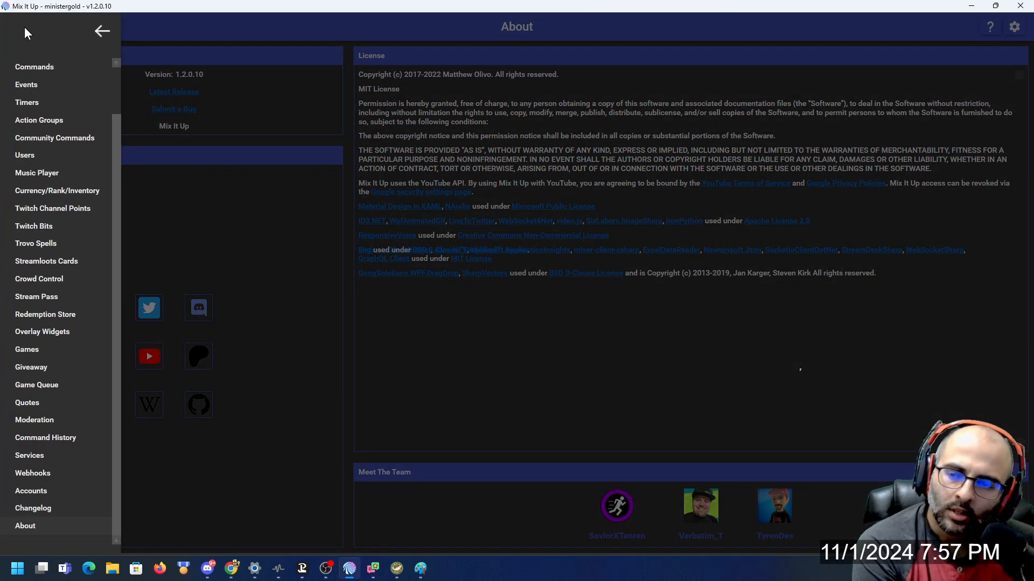
click(22, 69)
click(626, 56)
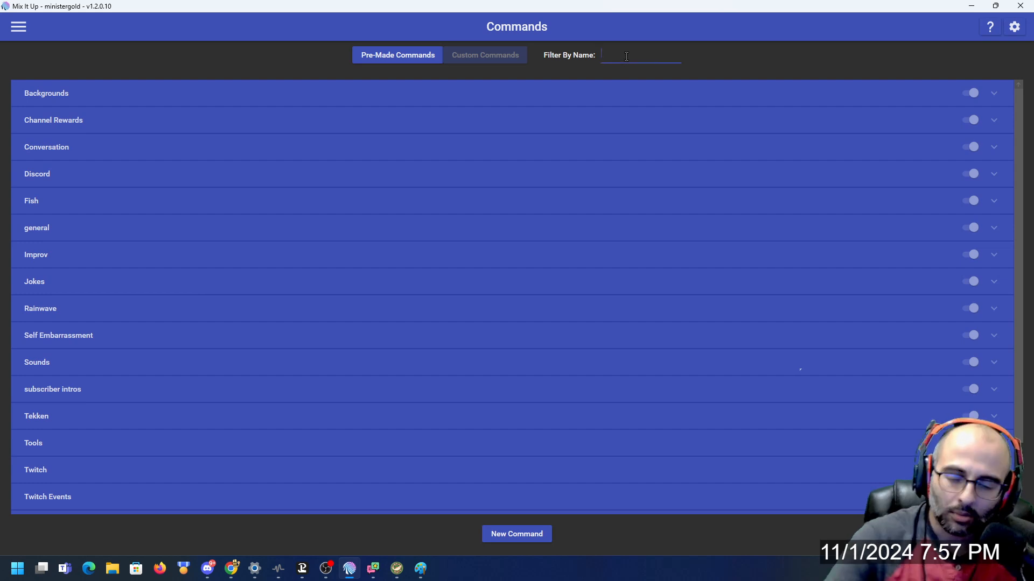
text(task)
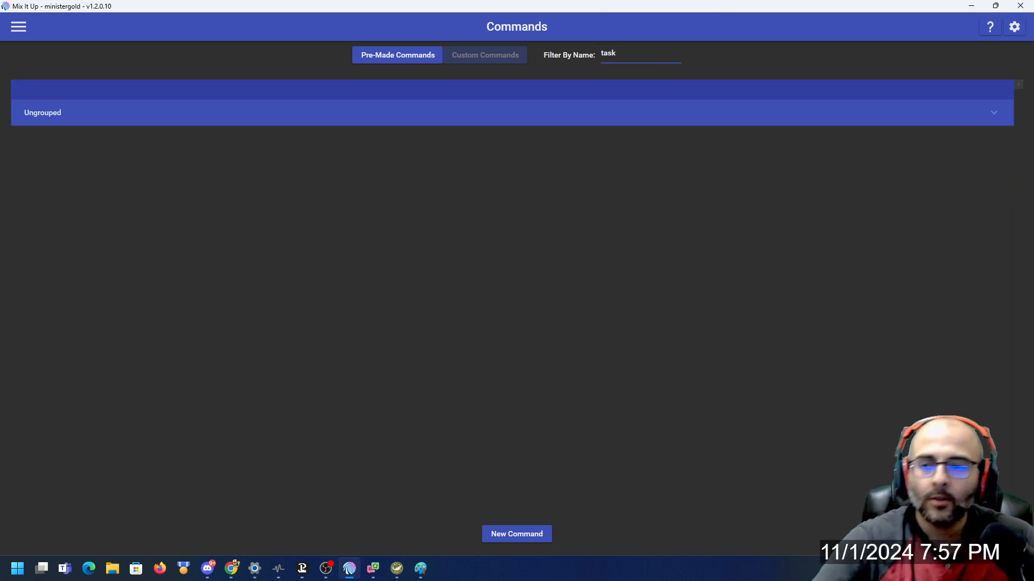
click(647, 117)
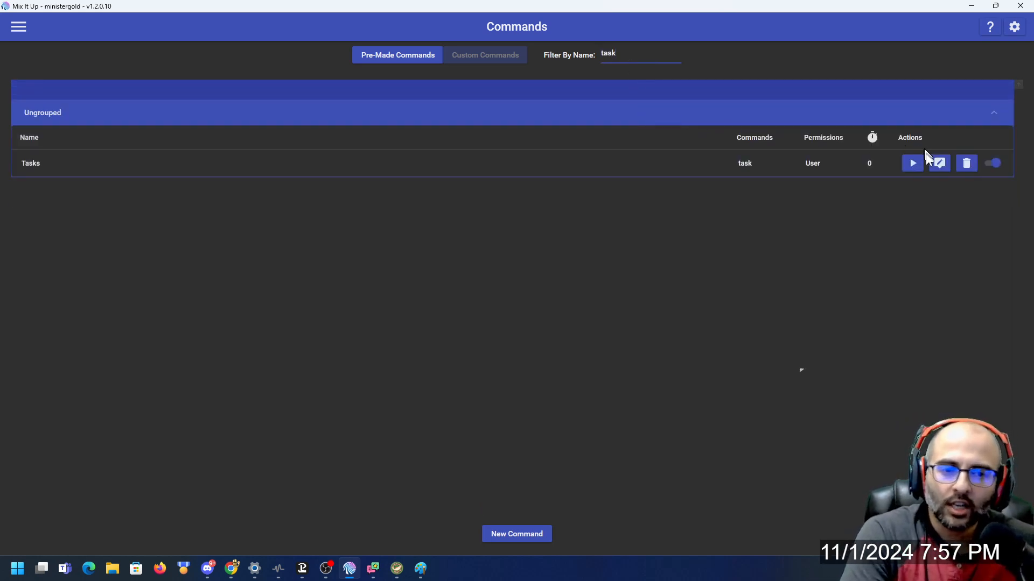
click(938, 164)
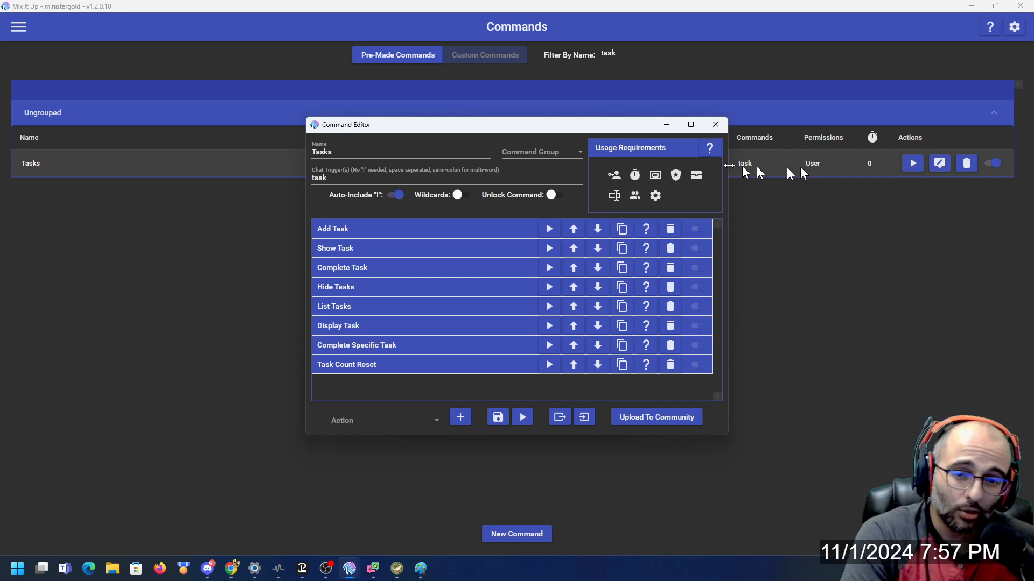
Switch the Tasks command's role requirement to Advanced and add Streamer as an allowed role.
mouse_move(637, 183)
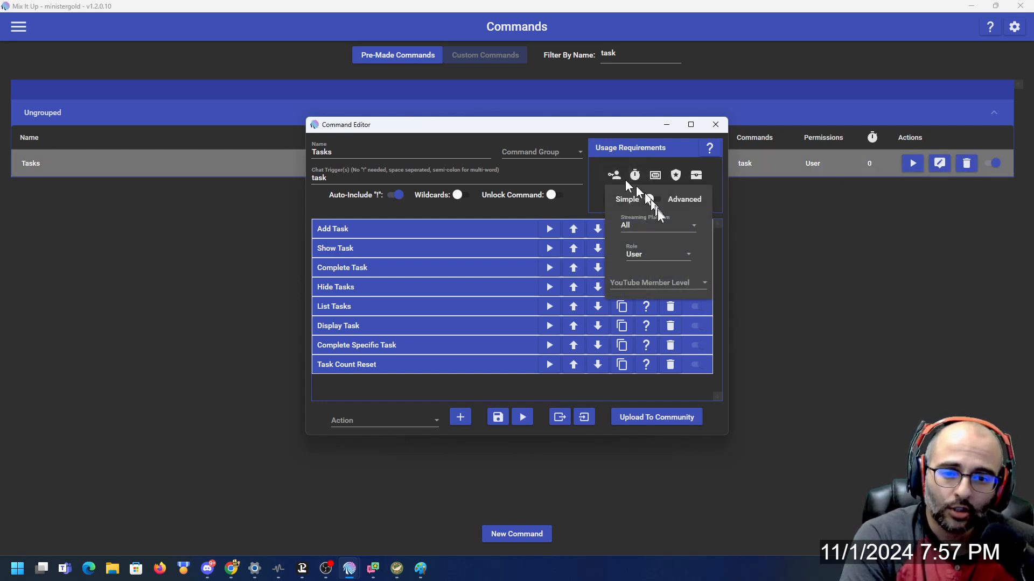
click(664, 256)
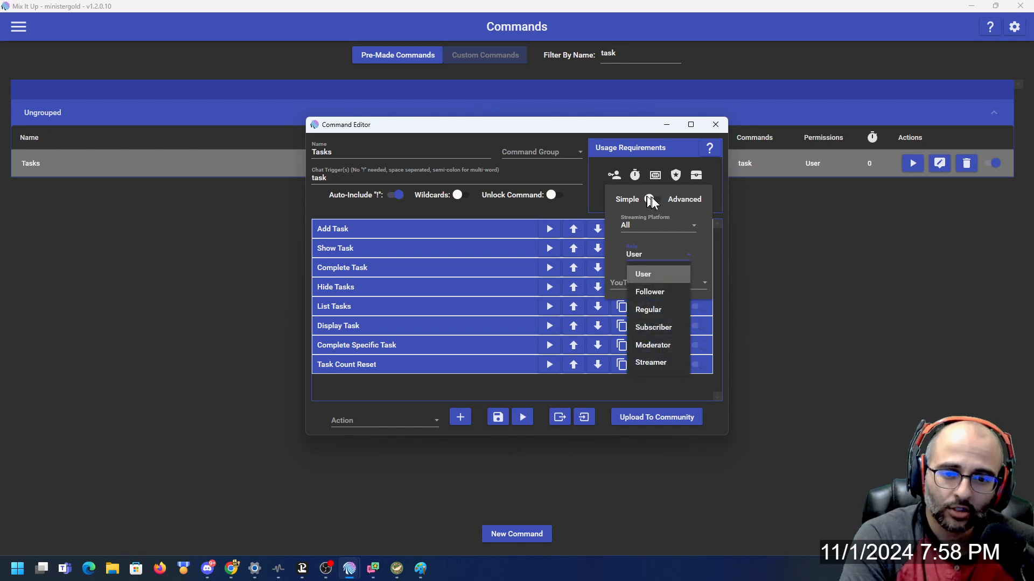
click(652, 198)
click(652, 198)
click(687, 256)
scroll(687, 302, down, 5)
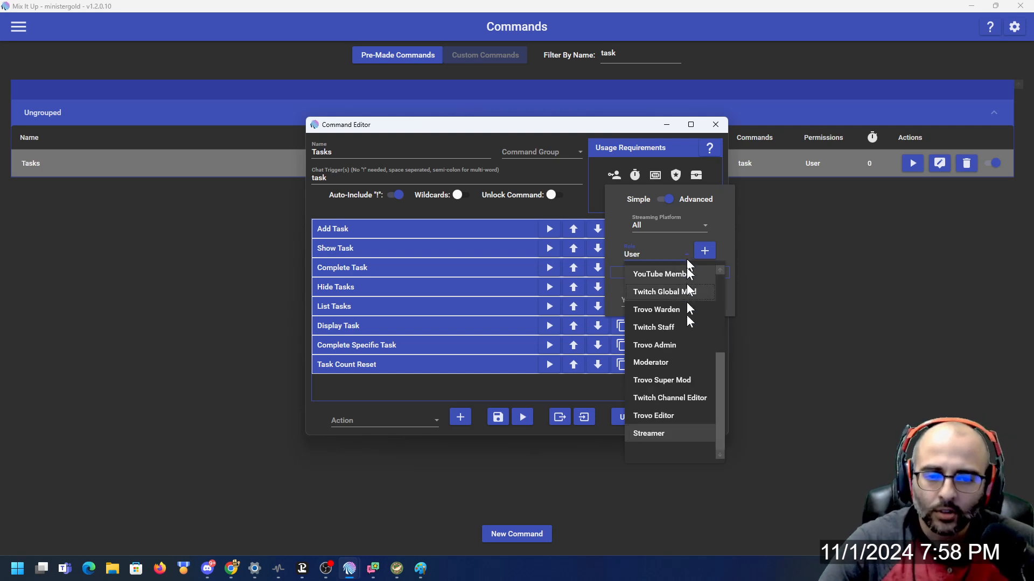
click(664, 434)
click(705, 251)
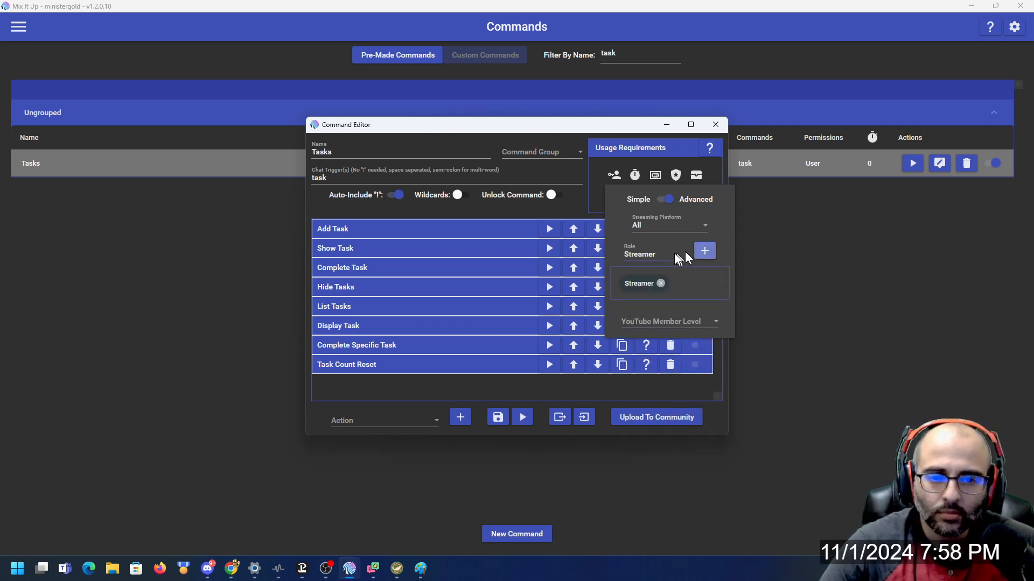
Add Moderator to the allowed roles in the Tasks command's usage requirements.
click(683, 254)
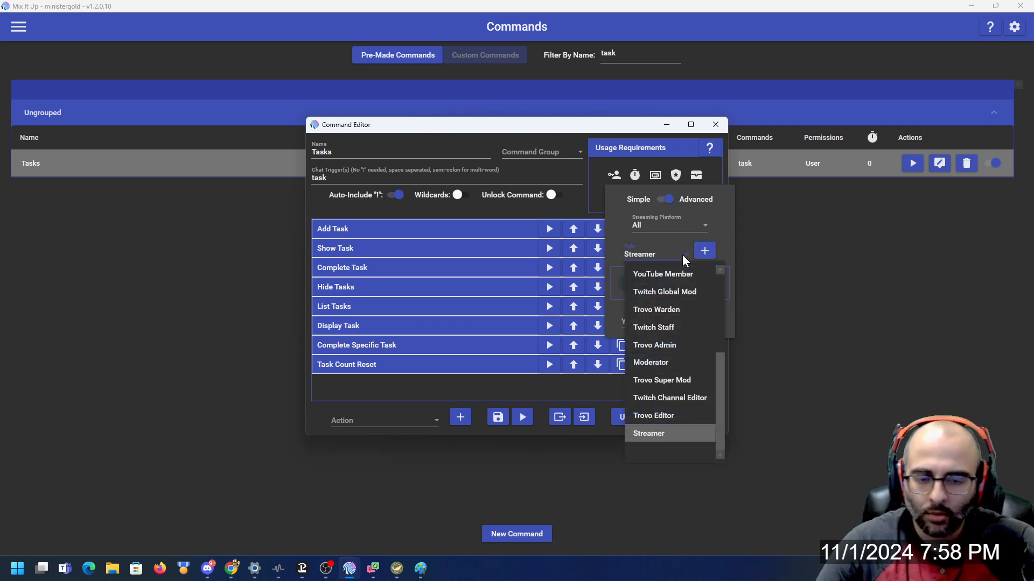
click(673, 362)
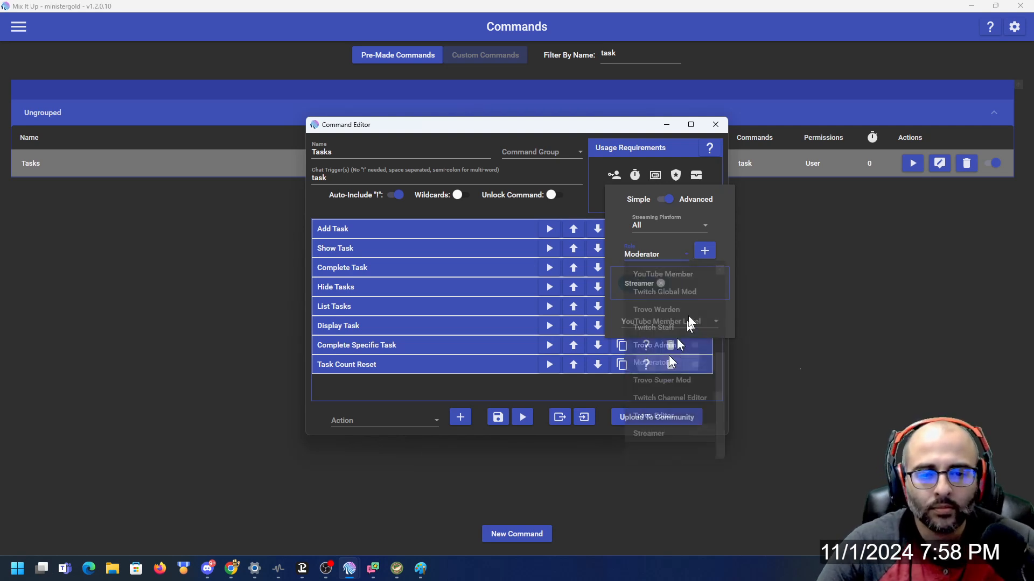
click(704, 251)
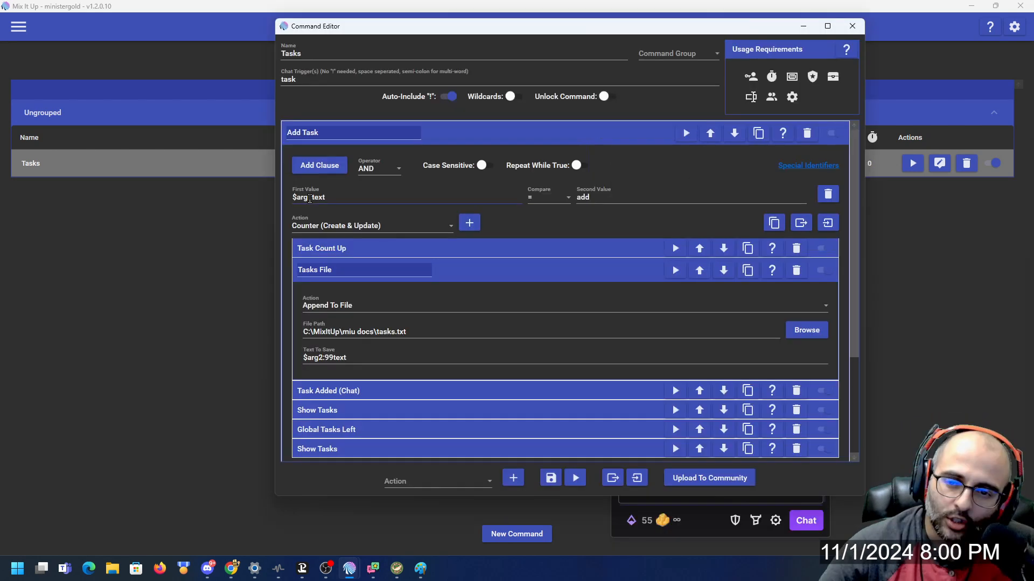
click(309, 198)
text(1text)
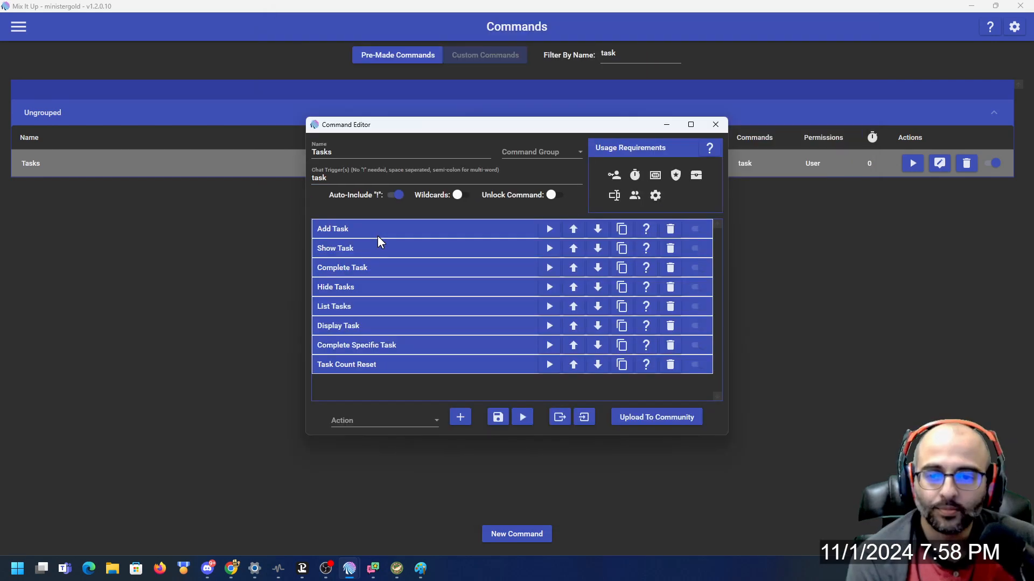
Expand the Add Task conditional, then move and enlarge the Command Editor window to fit its nested actions.
click(381, 232)
drag(453, 123, 423, 28)
drag(698, 338, 747, 413)
drag(746, 338, 865, 497)
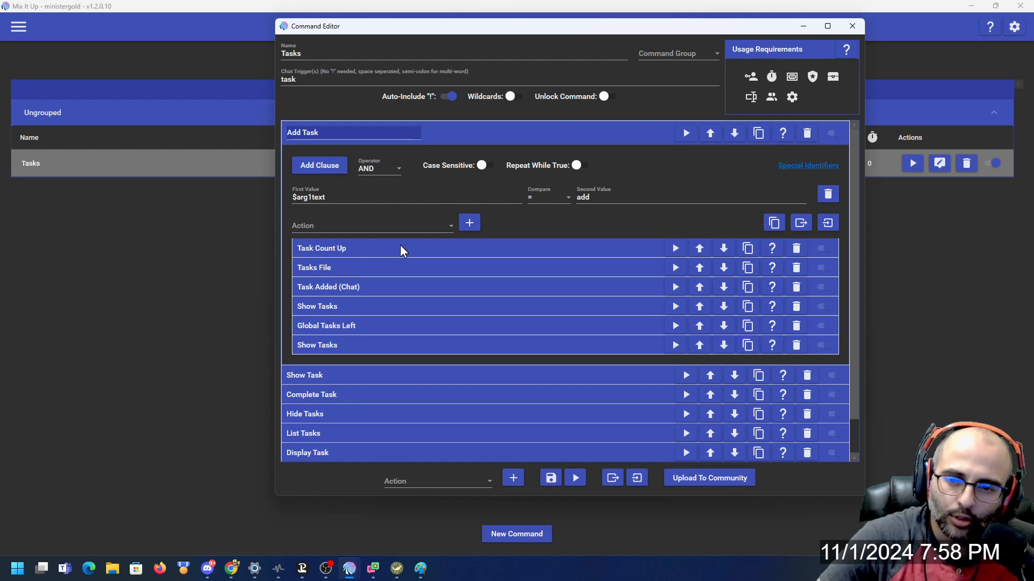
Choose Counter (Create & Update) as Add Task's nested action type and examine the counter settings of Task Count Up.
click(367, 231)
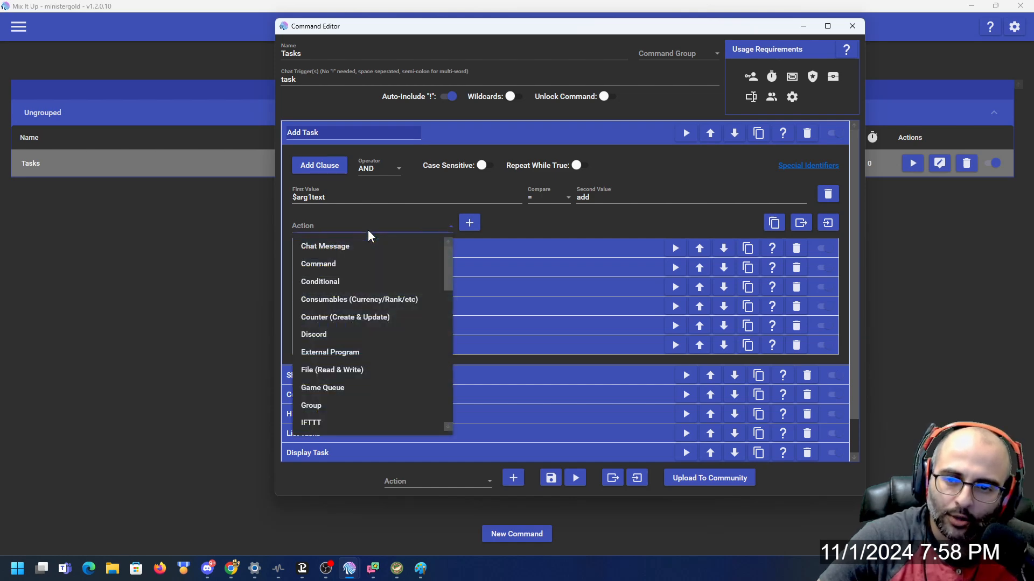
click(364, 316)
click(427, 256)
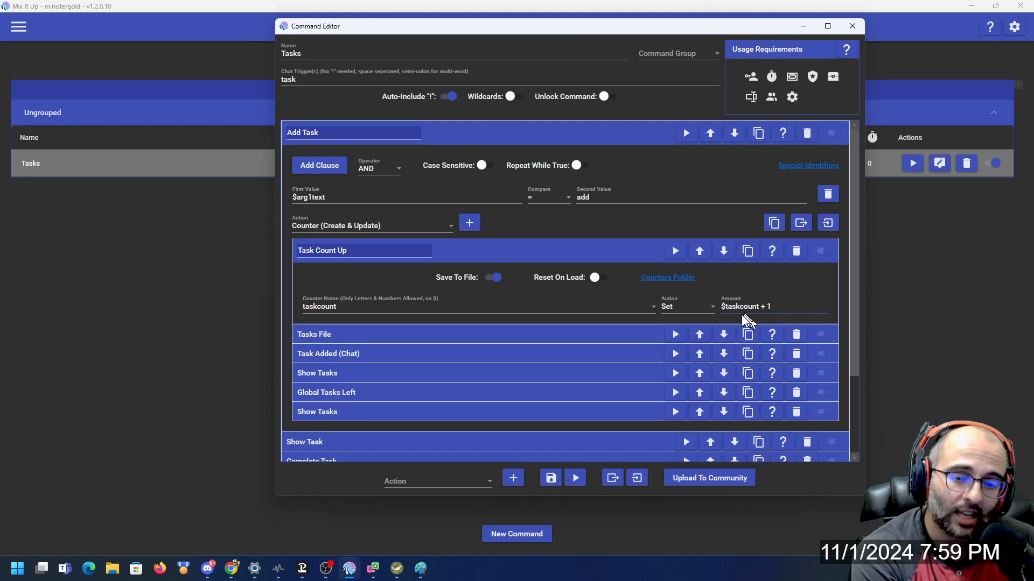
click(688, 307)
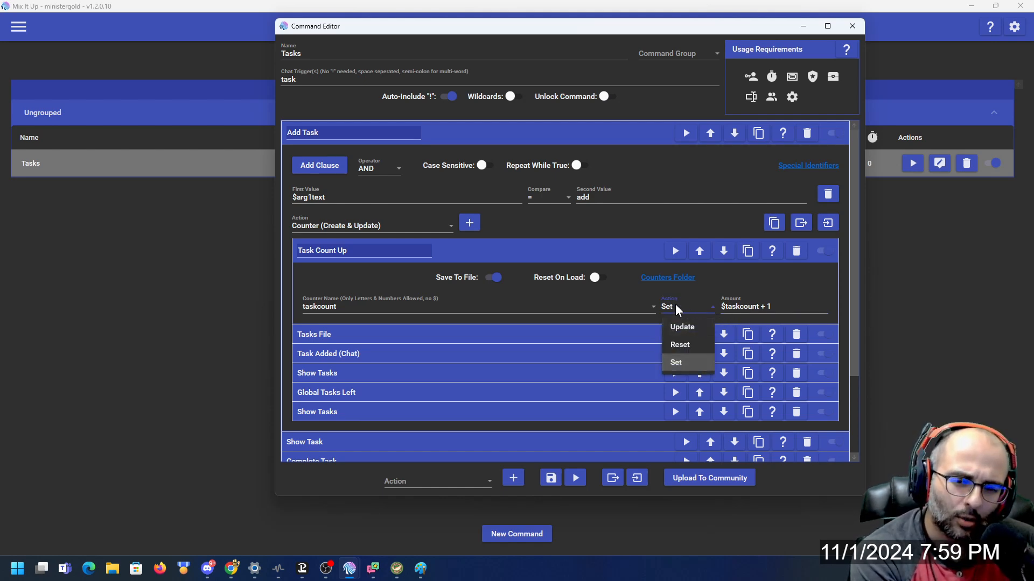
click(676, 307)
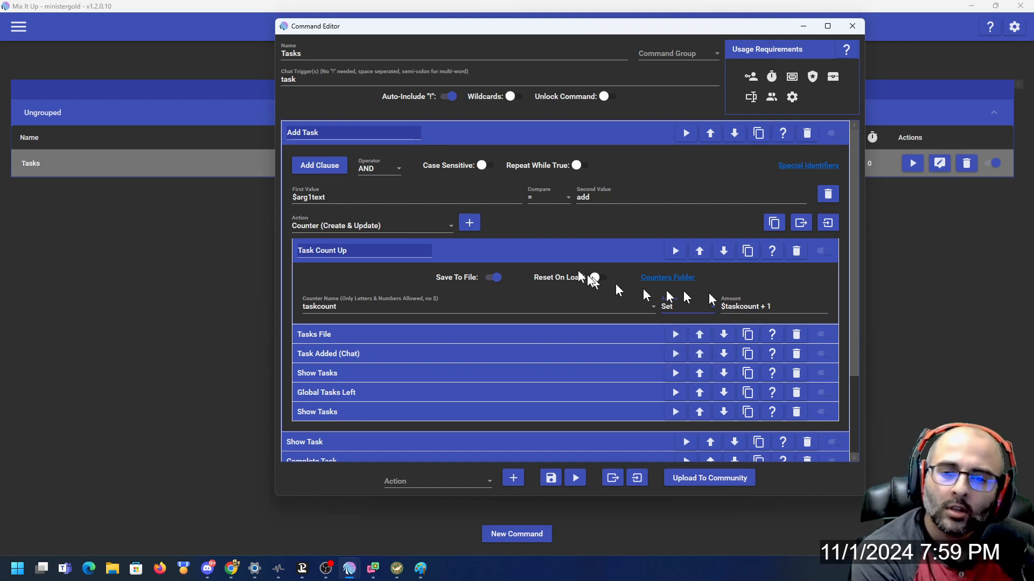
Collapse Task Count Up and expand the Tasks File action to examine its file path and text to save.
click(514, 243)
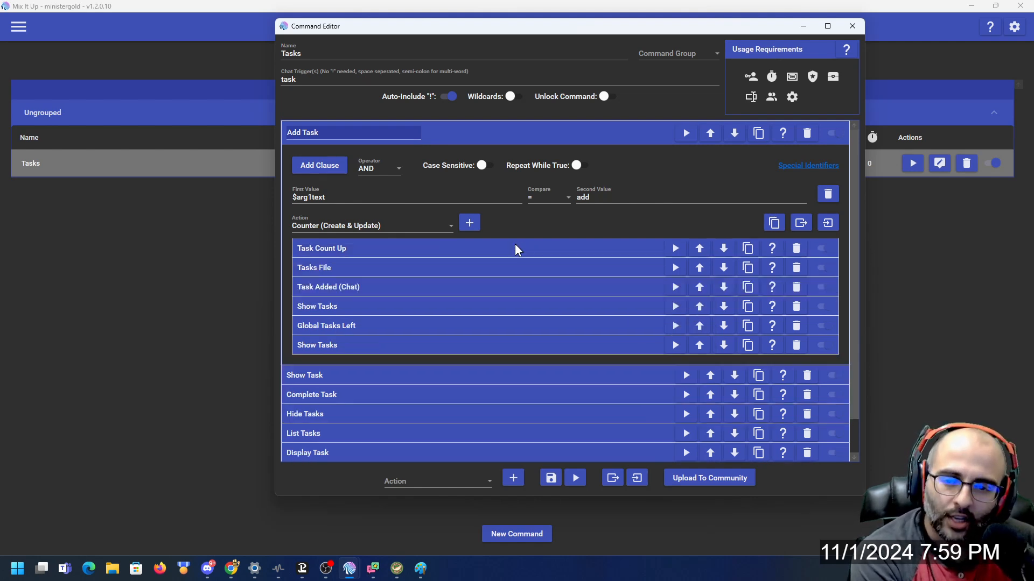
click(374, 267)
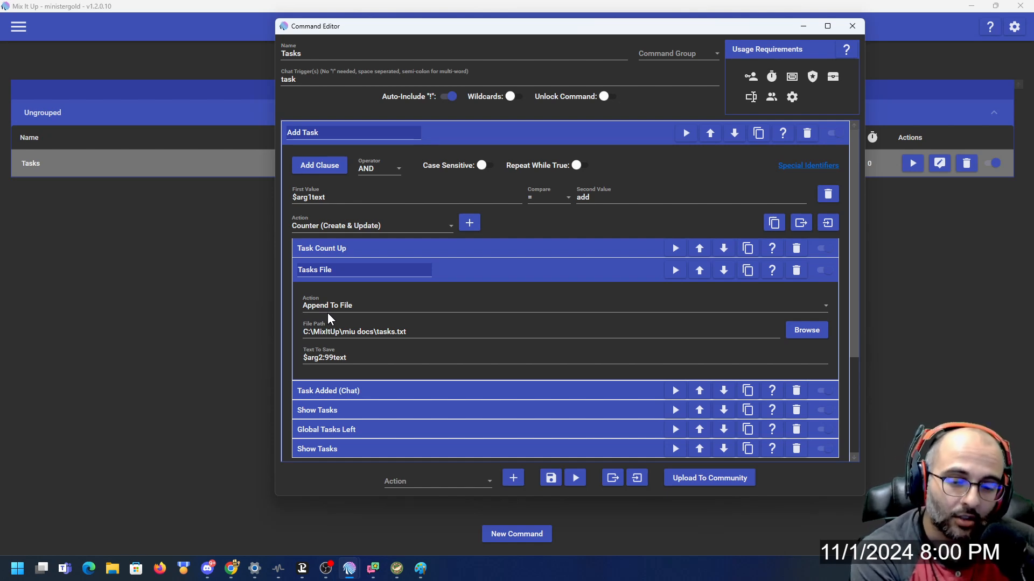
click(302, 359)
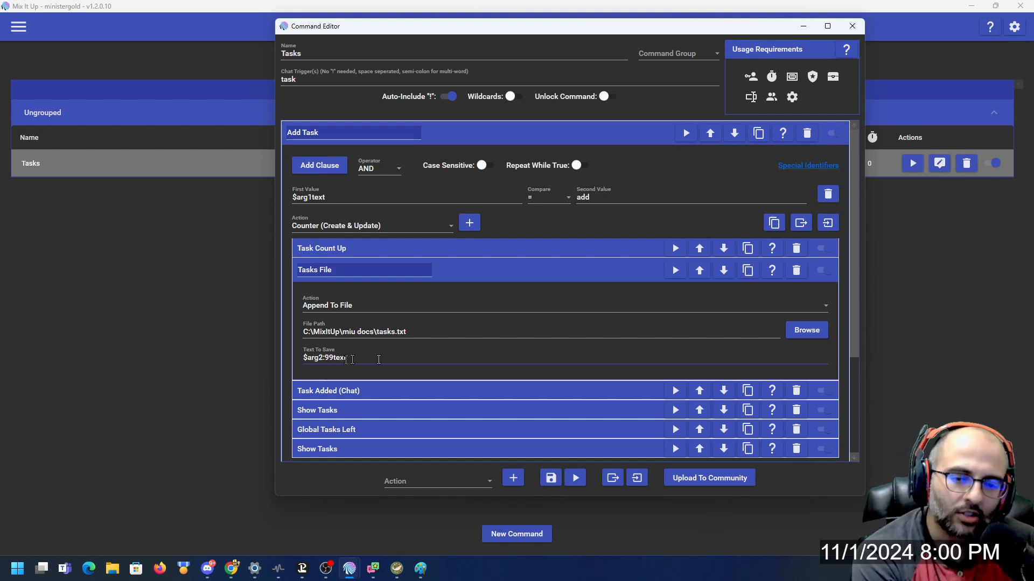
Bring the stream chat beside the command editor and draft the message "!task add glskhlsjg slkgjs glksj glksjlk" without sending it.
drag(1032, 135, 654, 38)
click(662, 481)
text(!task ad)
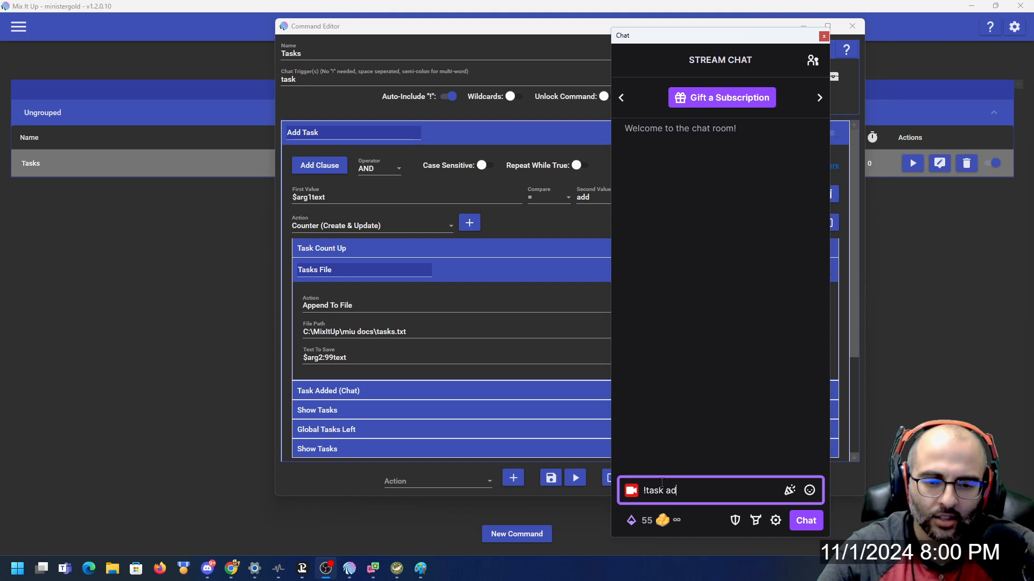
text(d glskhlsjg slkgjs glksj glksjlk)
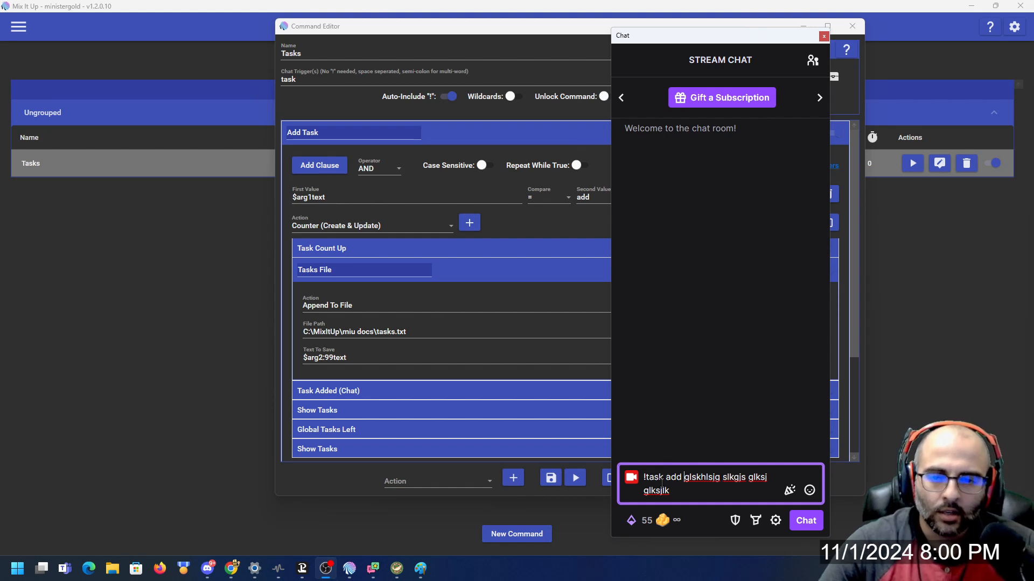
Highlight the task text of the unsent chat message, followed by the word "add" on its own.
key(ctrl+shift+Left)
key(ctrl+shift+Left)
key(ctrl+shift+Left)
key(ctrl+shift+Left)
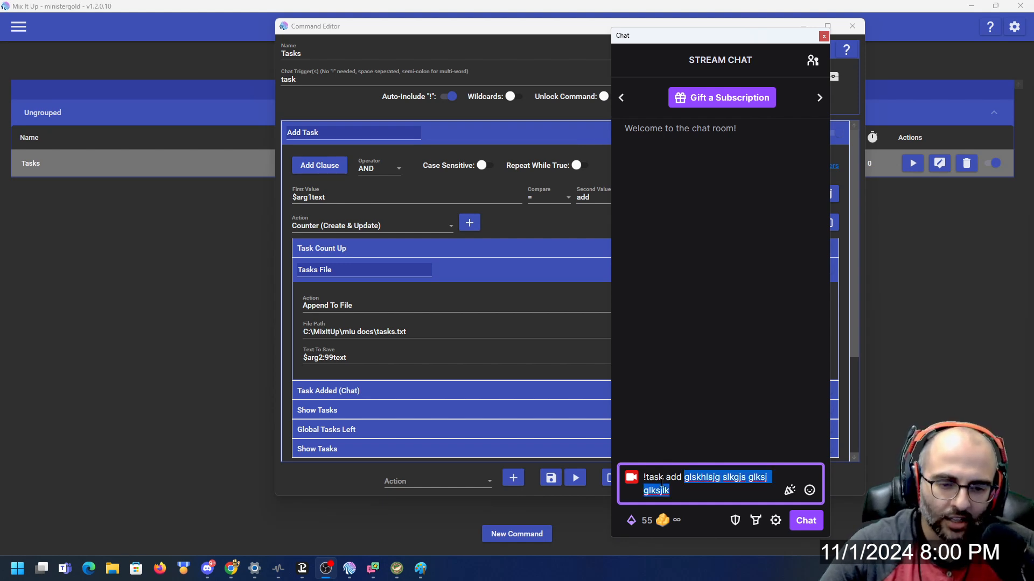
key(Left)
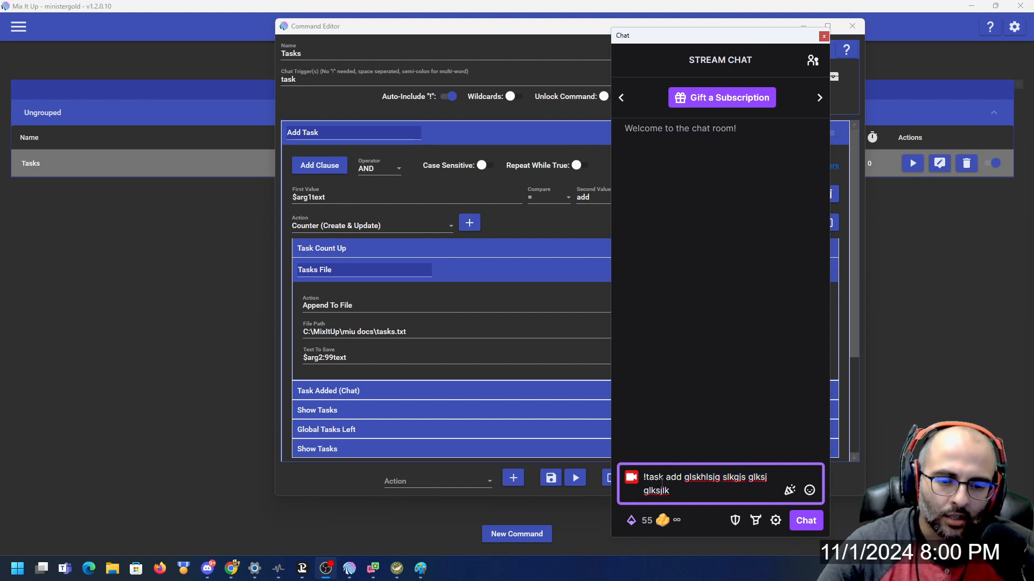
key(ctrl+shift+Left)
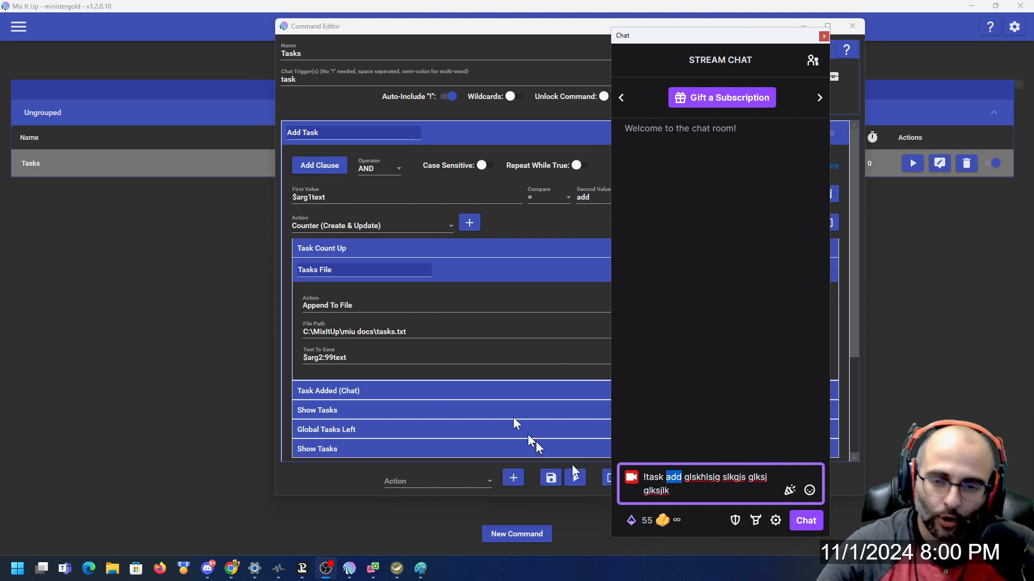
Expand Task Added (Chat) in place of Tasks File, choose Chat Message as the nested action type, and examine the message text.
click(455, 270)
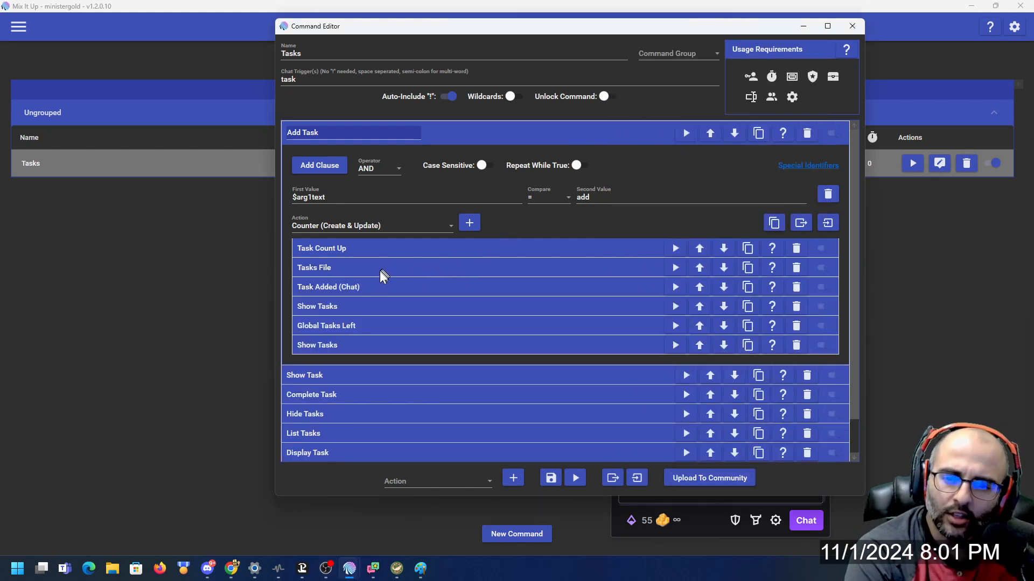
click(372, 289)
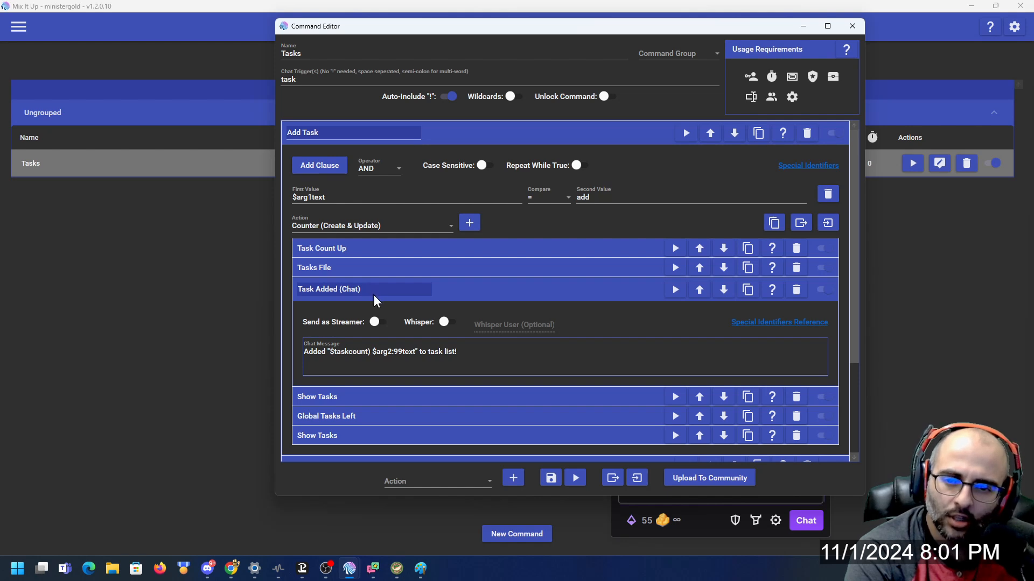
click(383, 226)
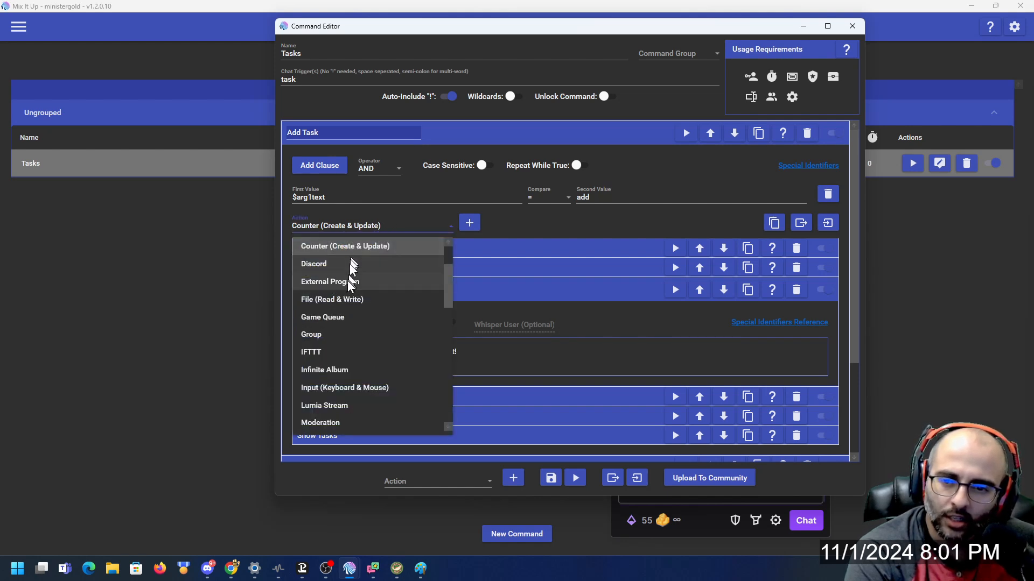
scroll(351, 270, up, 2)
click(325, 246)
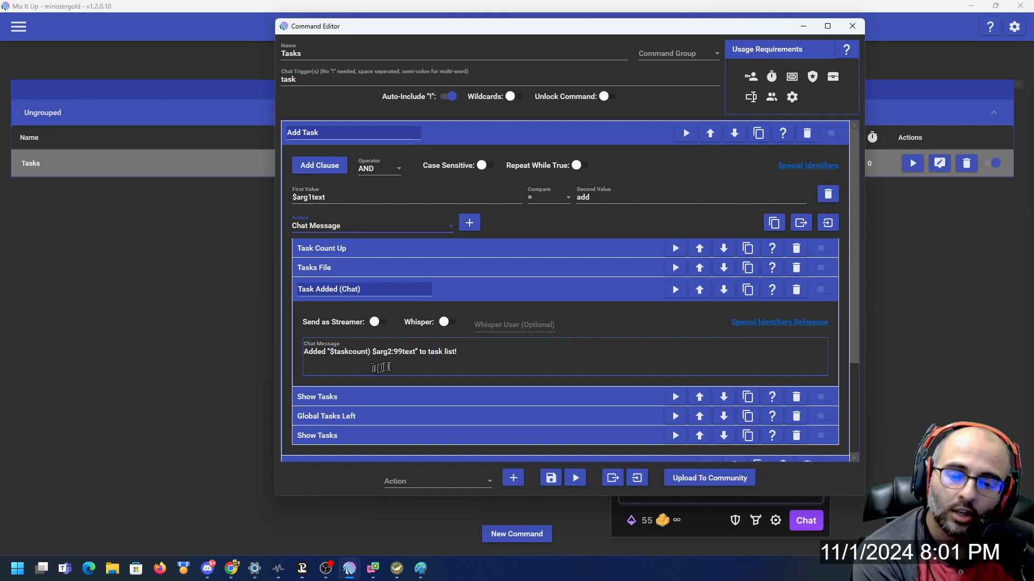
click(316, 351)
text(ed)
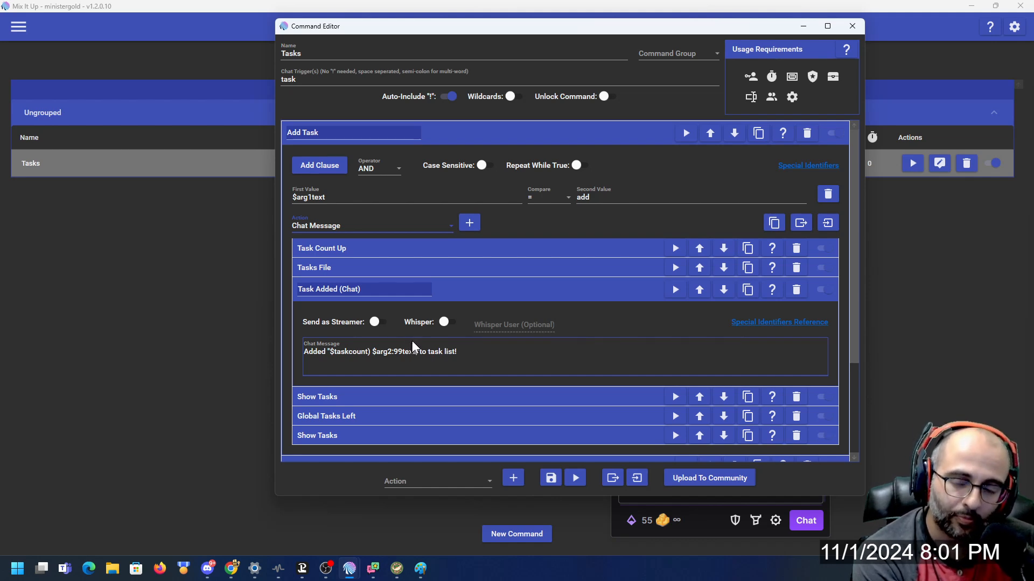
Collapse Task Added (Chat) and examine the command settings of the first Show Tasks action.
click(454, 291)
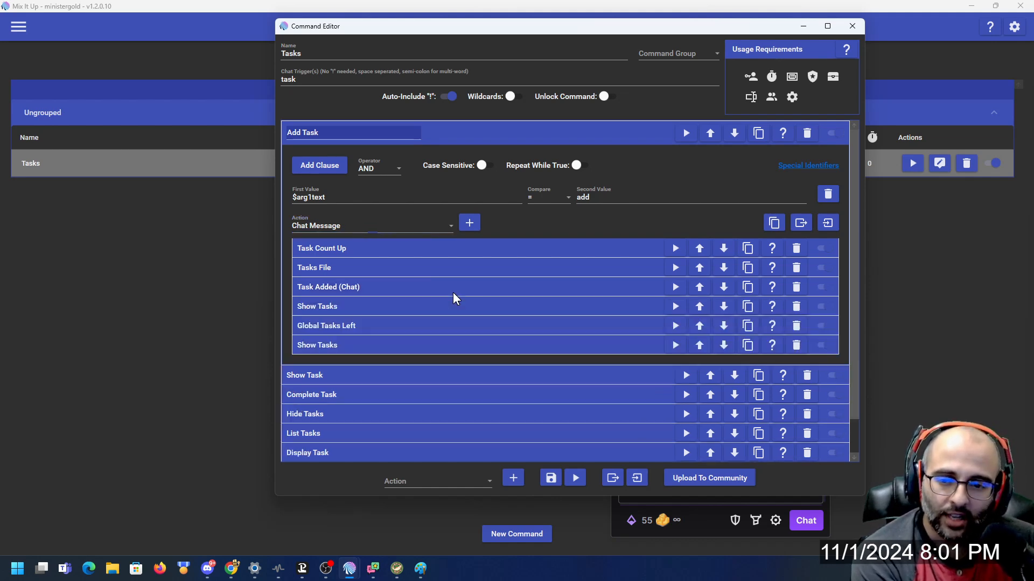
click(383, 307)
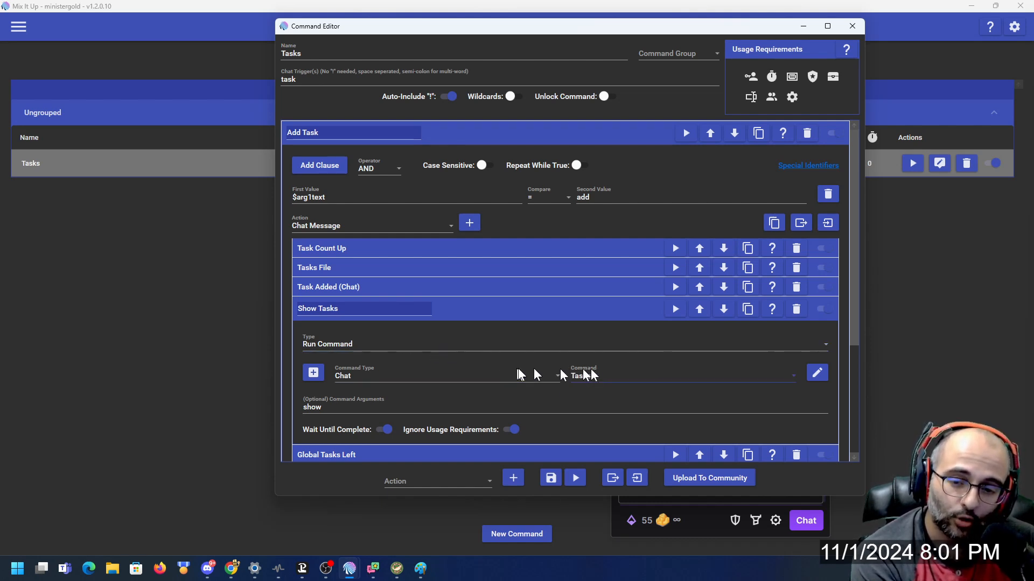
click(550, 315)
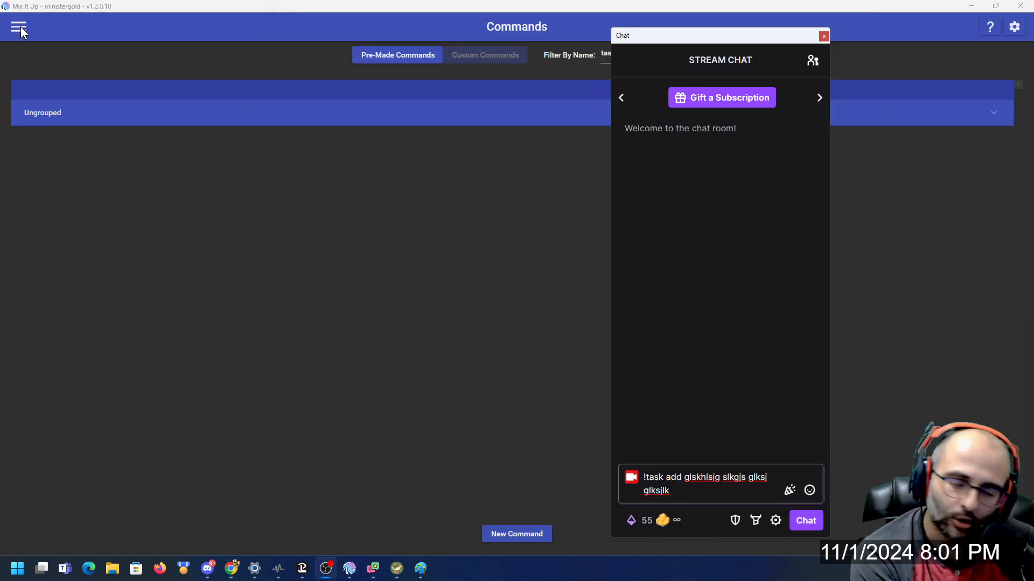
Go to the Overlay Widgets page and open the Tasks widget for editing.
click(21, 27)
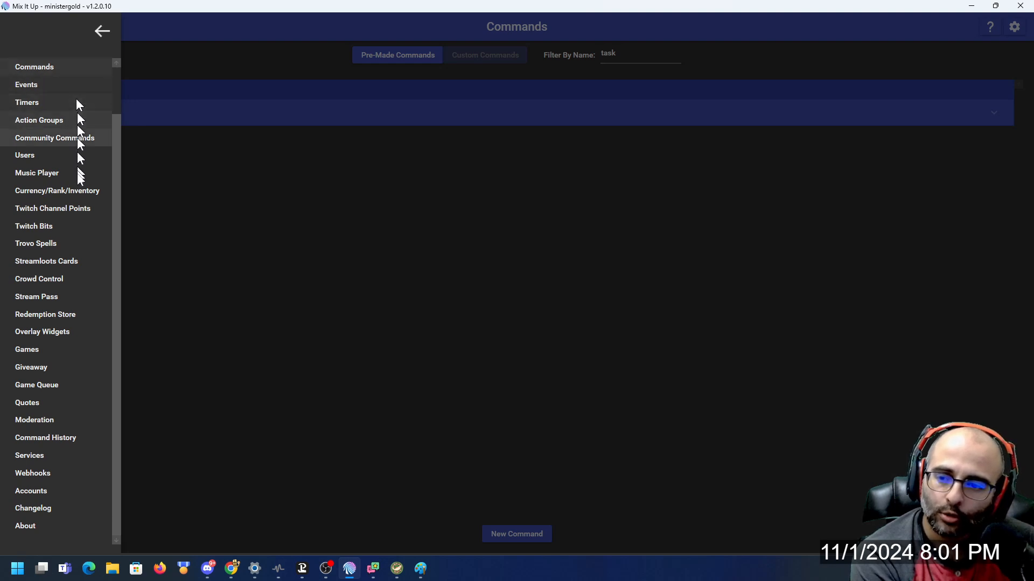
click(77, 330)
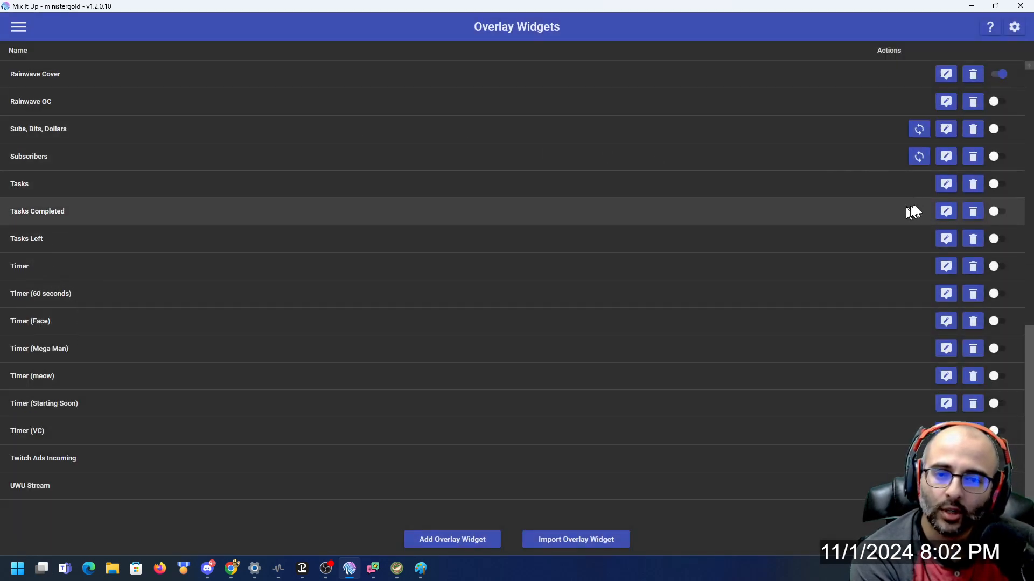
click(946, 184)
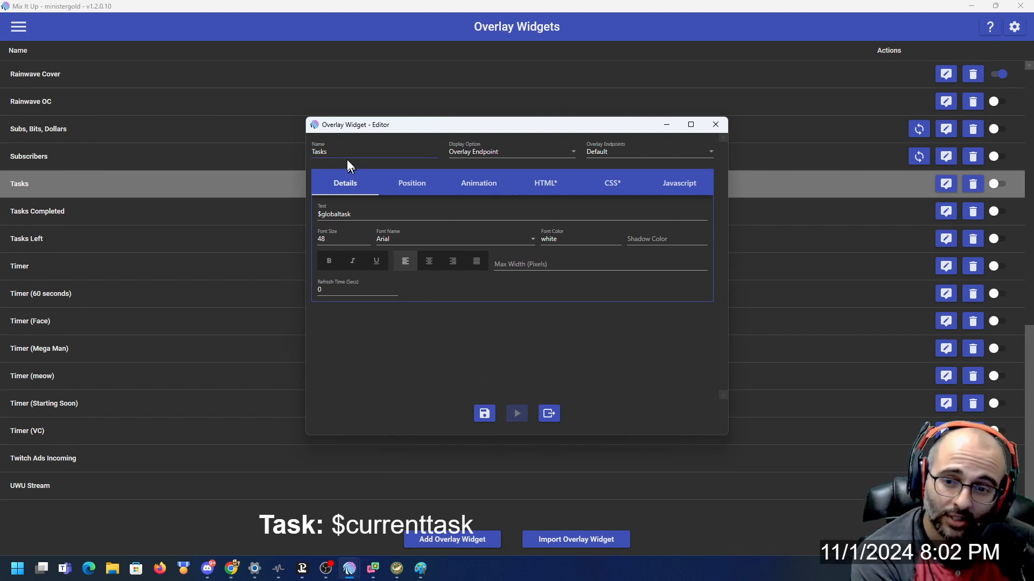
Examine the Tasks widget's text, font and position settings.
click(329, 208)
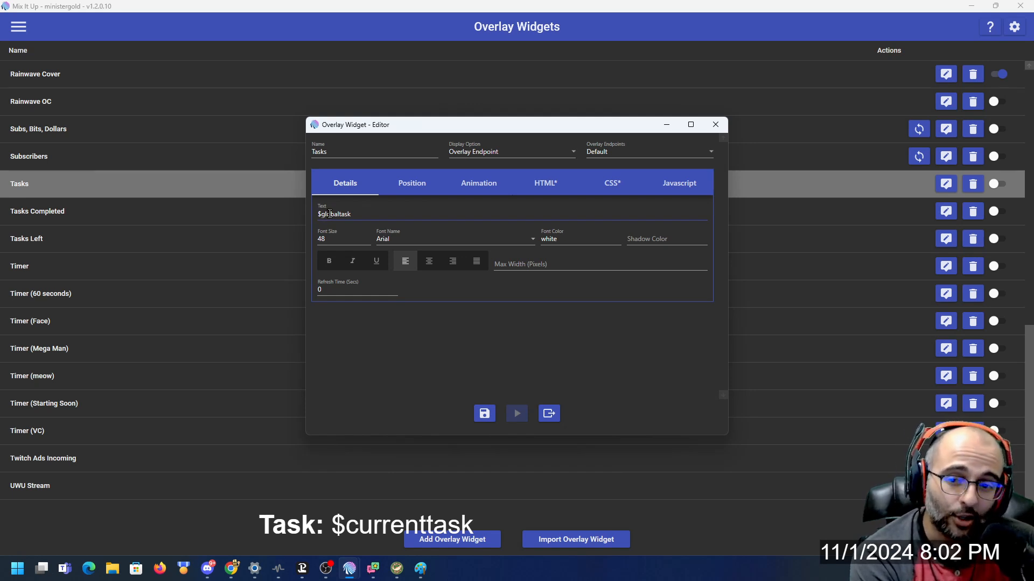
click(332, 241)
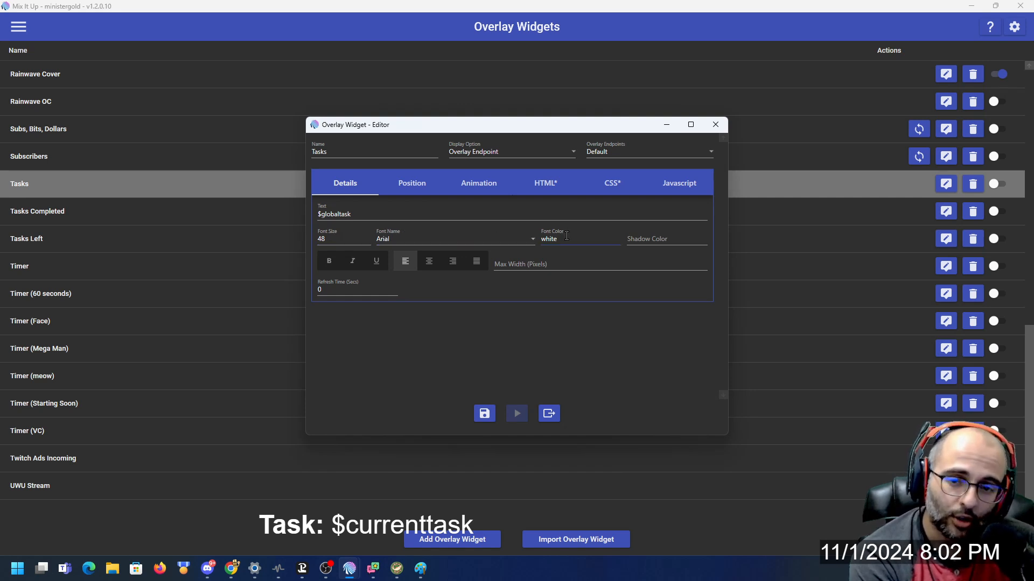
click(405, 186)
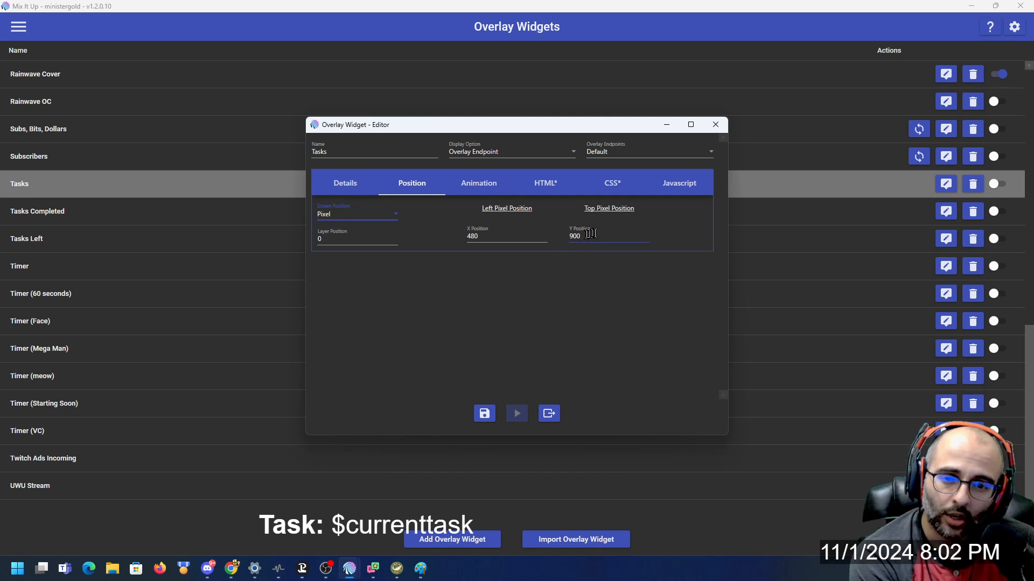
Examine the Tasks widget's HTML, its text setting, and the CSS text-overflow rules, highlighting the lines from text-overflow to overflow: hidden.
click(549, 186)
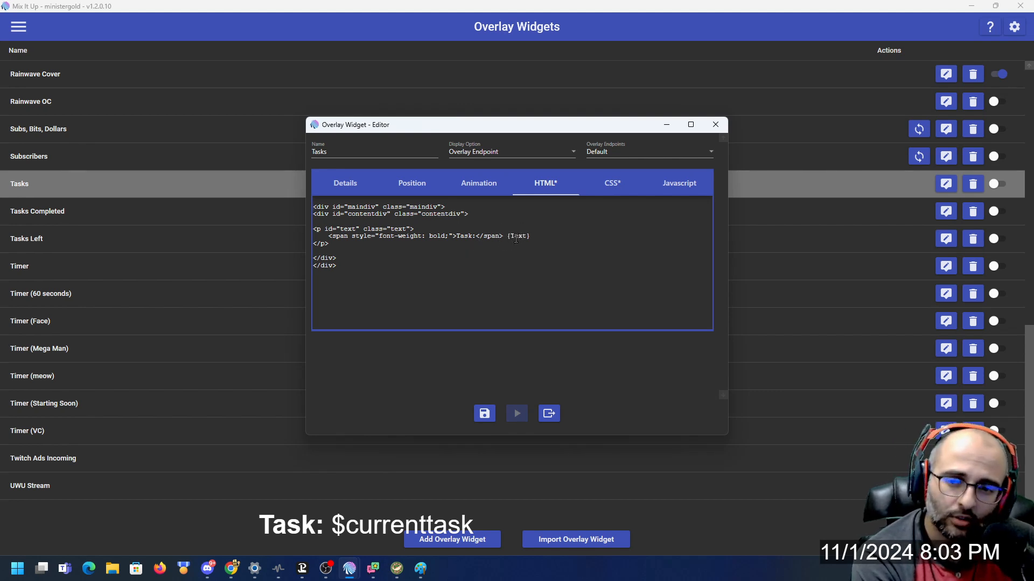
click(343, 189)
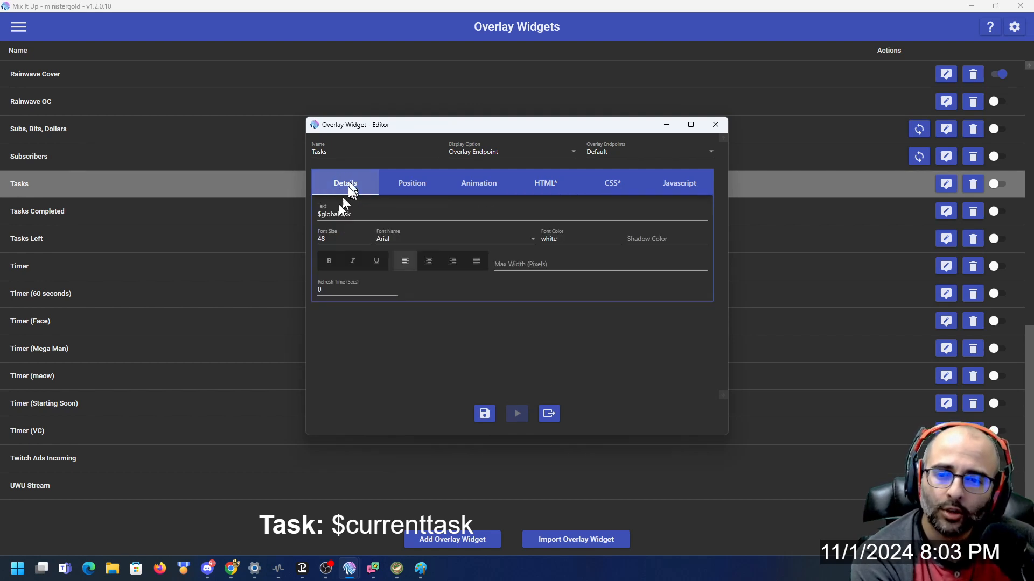
click(609, 183)
scroll(436, 299, down, 2)
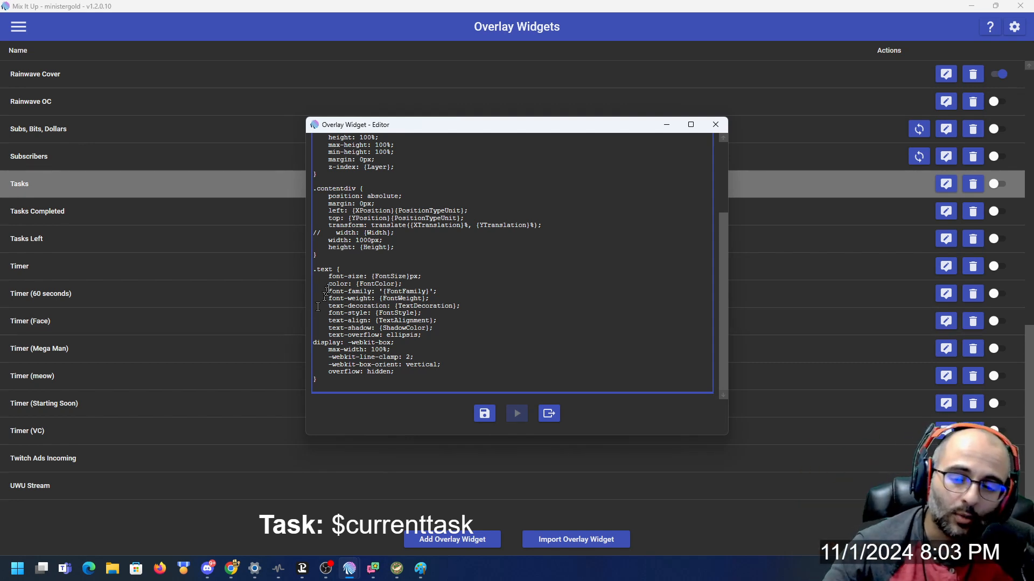
drag(328, 335, 361, 376)
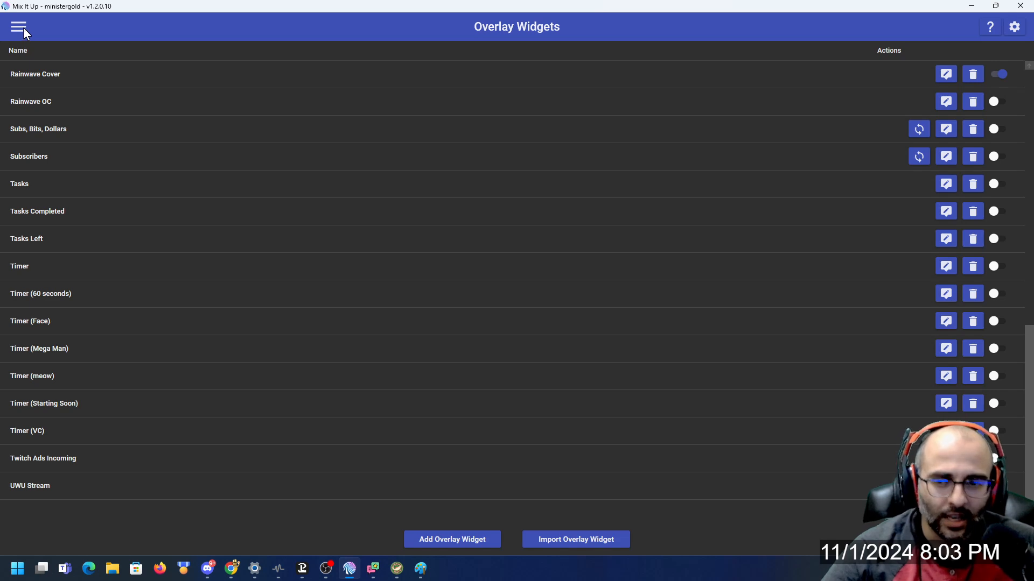
Return to the Tasks command on the Commands page, examine the first Show Tasks action under Add Task, and collapse it.
click(23, 28)
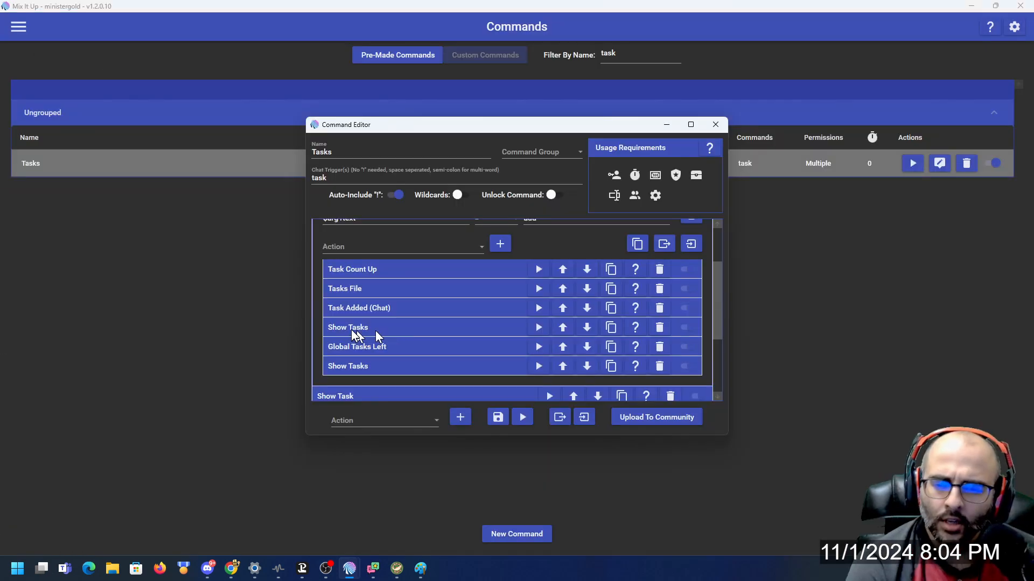
click(351, 330)
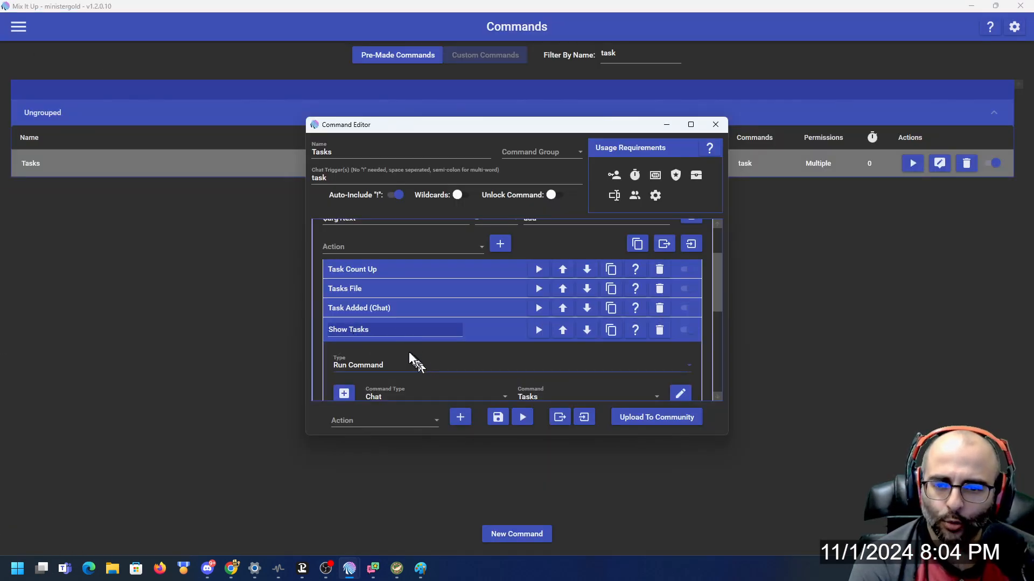
click(383, 367)
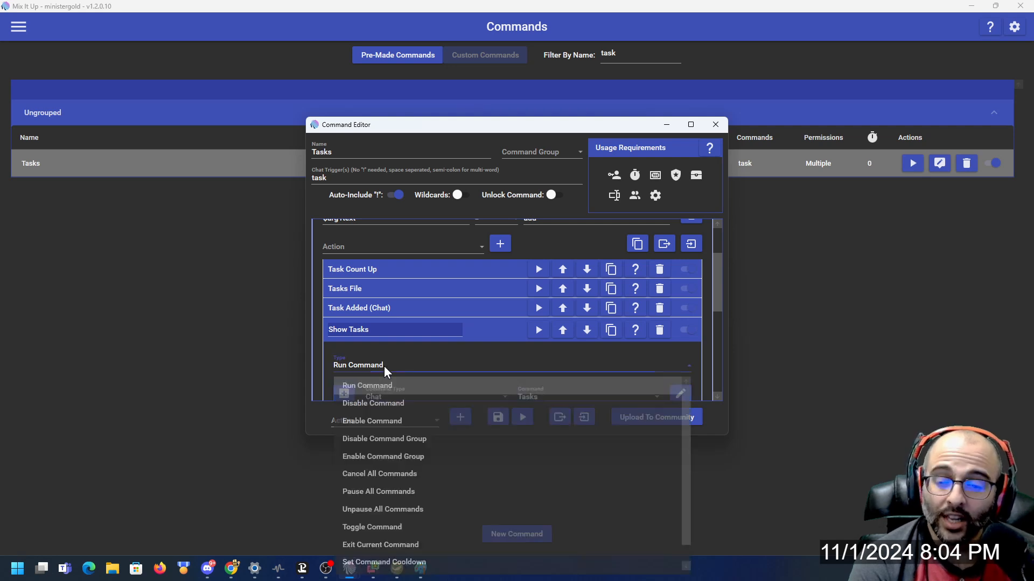
click(386, 364)
scroll(412, 332, down, 1)
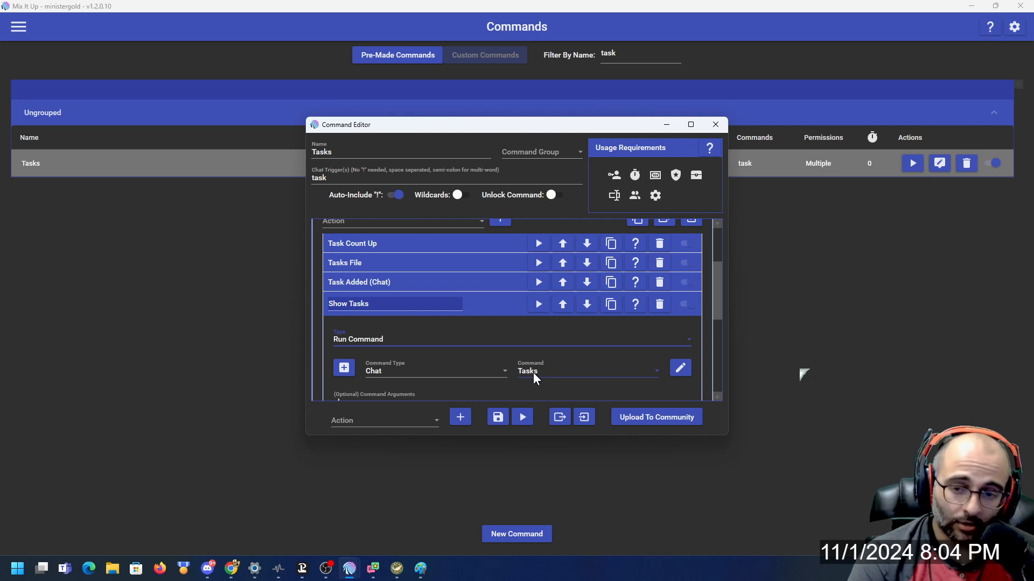
scroll(414, 351, down, 1)
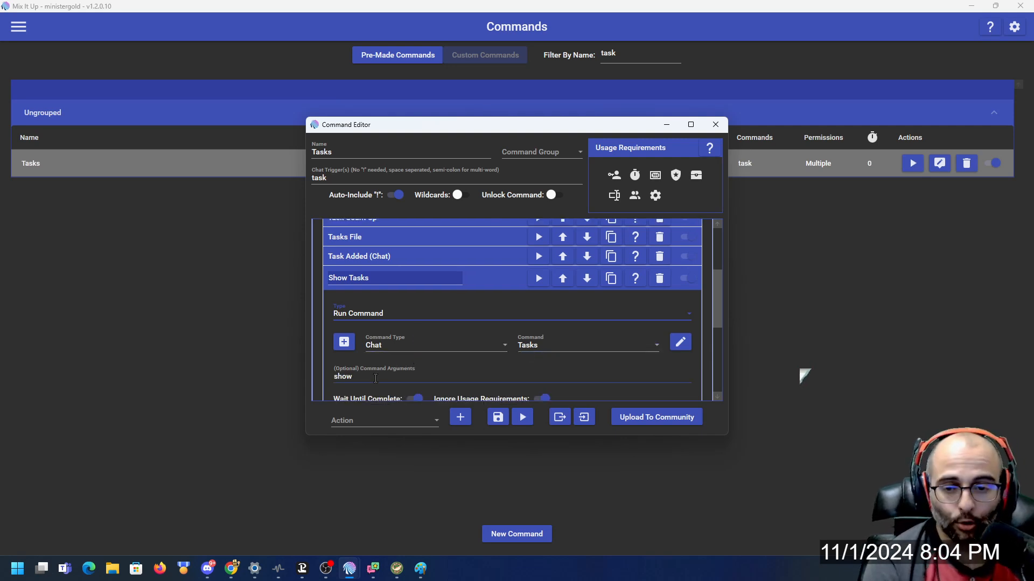
click(470, 284)
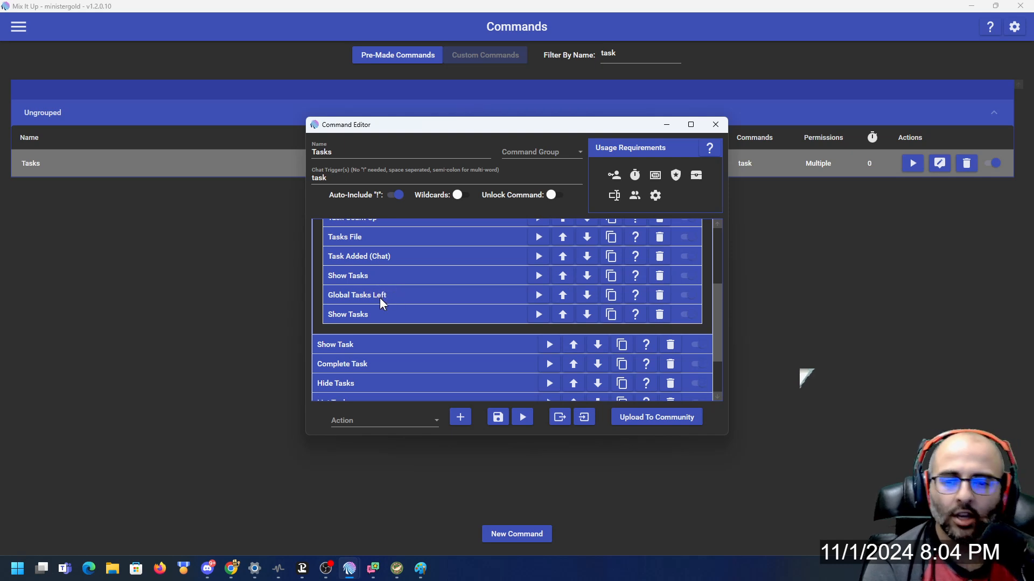
Expand Global Tasks Left under Add Task and choose Special Identifier as the nested action type.
click(409, 297)
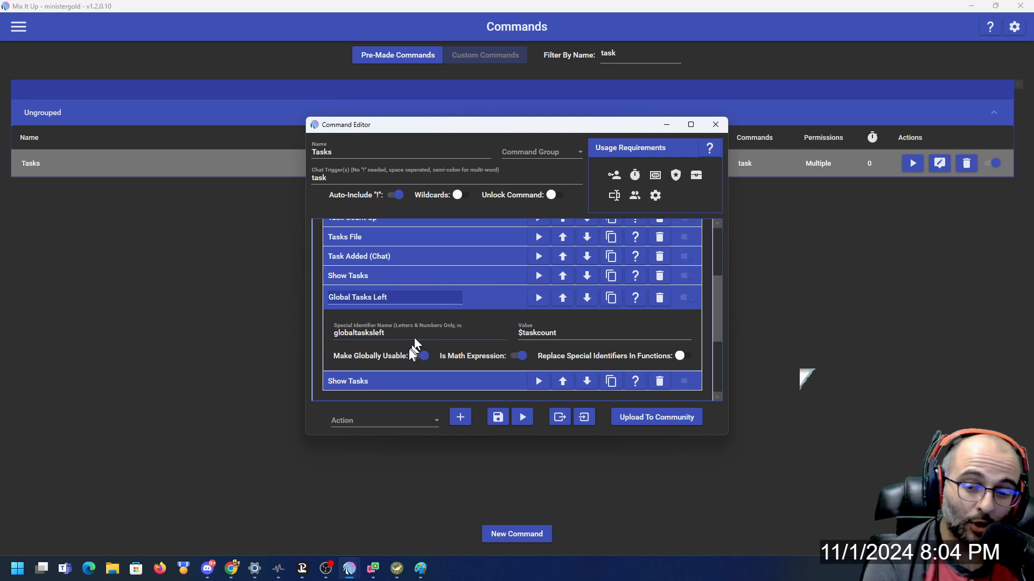
scroll(404, 350, up, 3)
click(388, 273)
scroll(380, 303, down, 12)
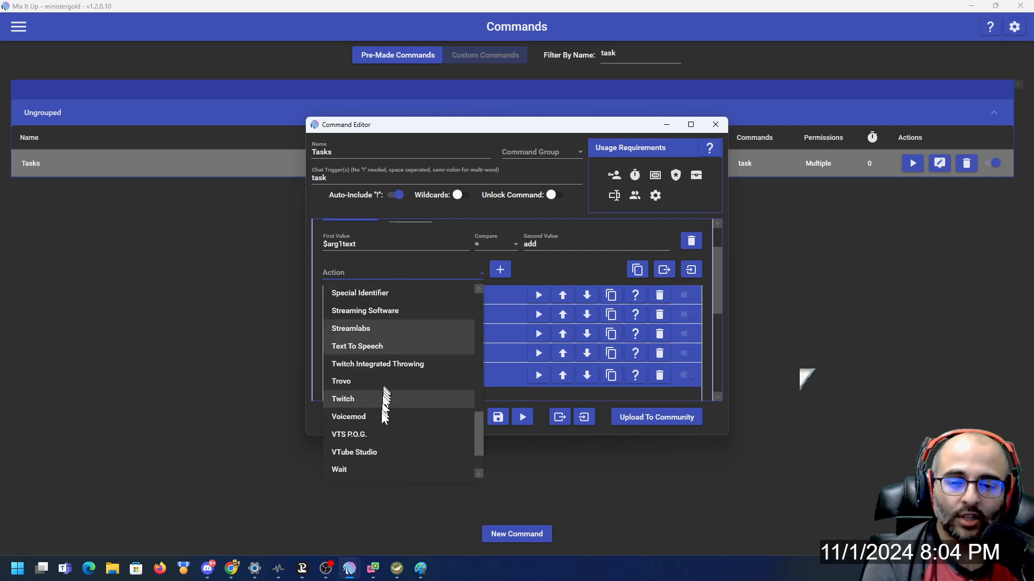
scroll(380, 432, up, 2)
click(376, 347)
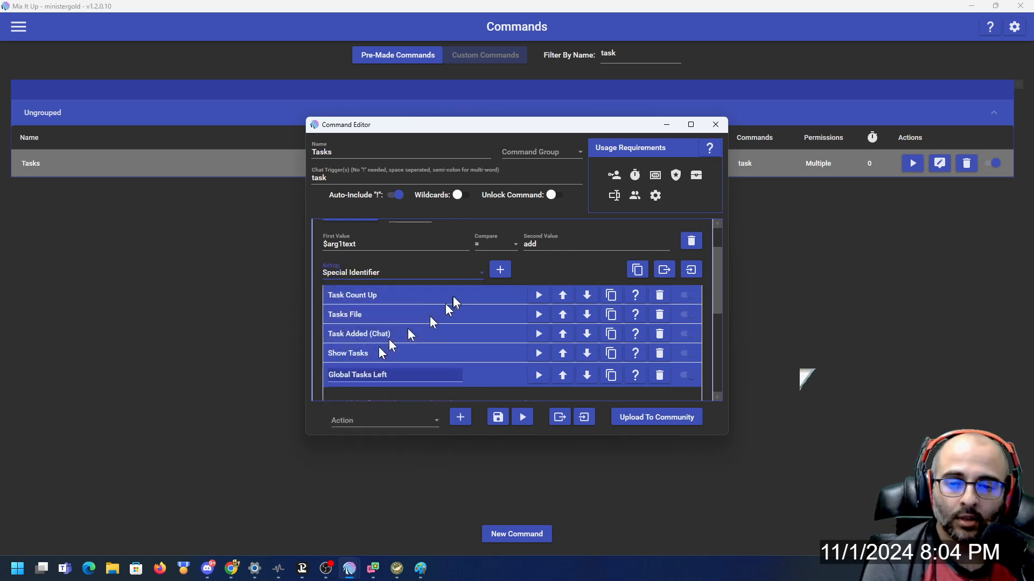
click(500, 270)
scroll(468, 347, down, 1)
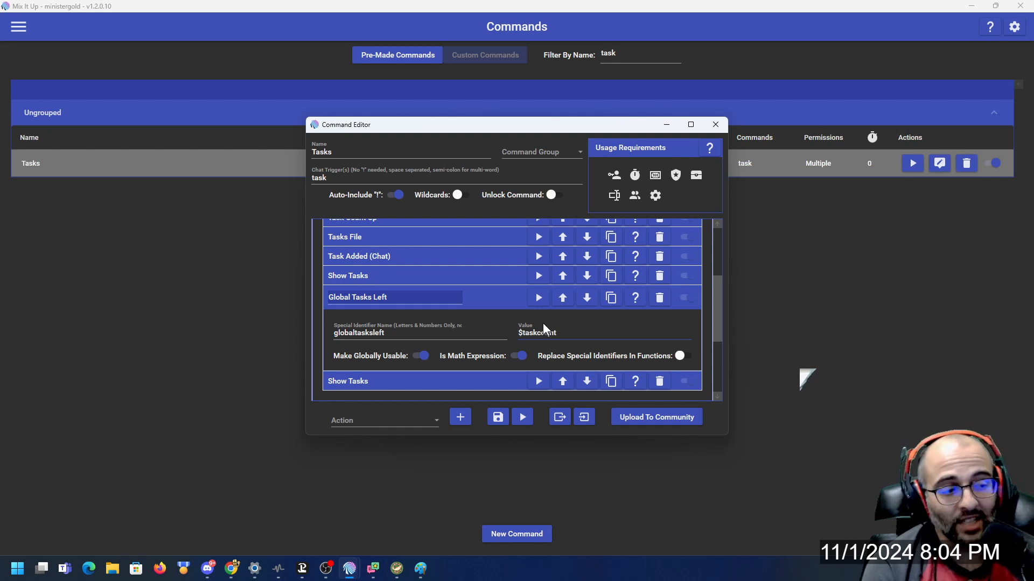
Compare the Task Count Up counter settings with the Global Tasks Left identifier settings, collapsing both actions.
scroll(409, 304, up, 2)
click(384, 271)
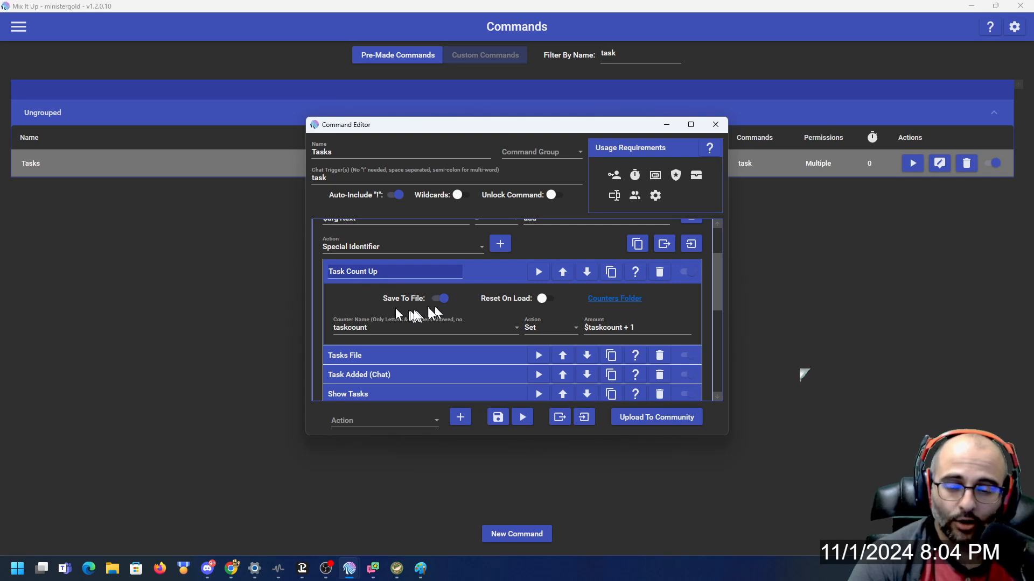
click(473, 270)
scroll(475, 270, down, 3)
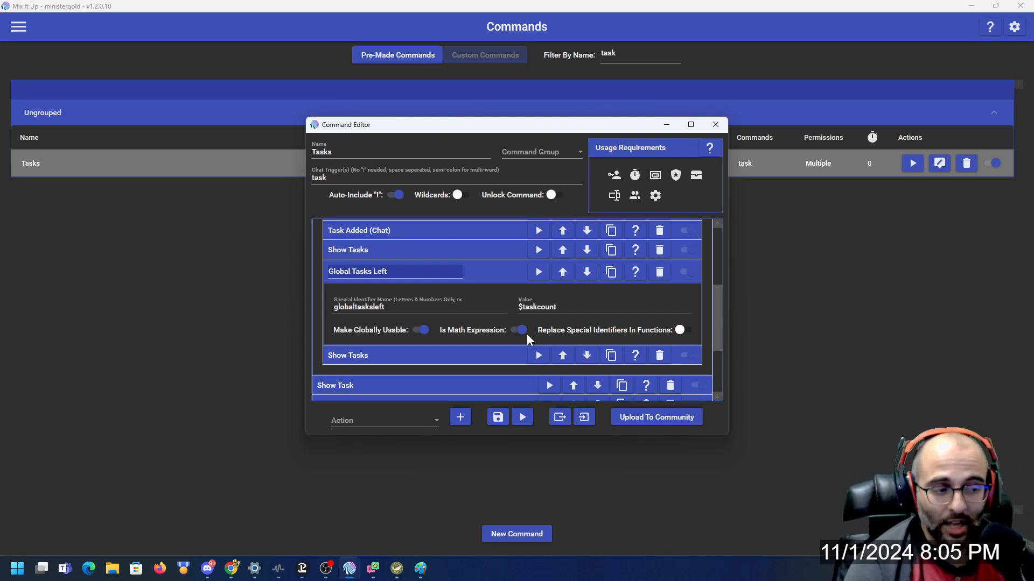
click(483, 277)
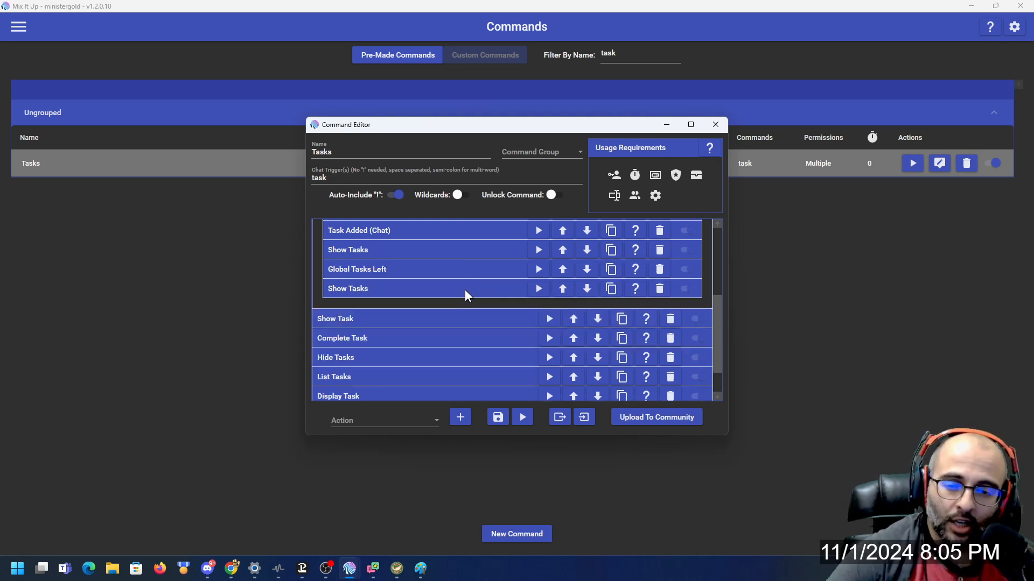
click(426, 271)
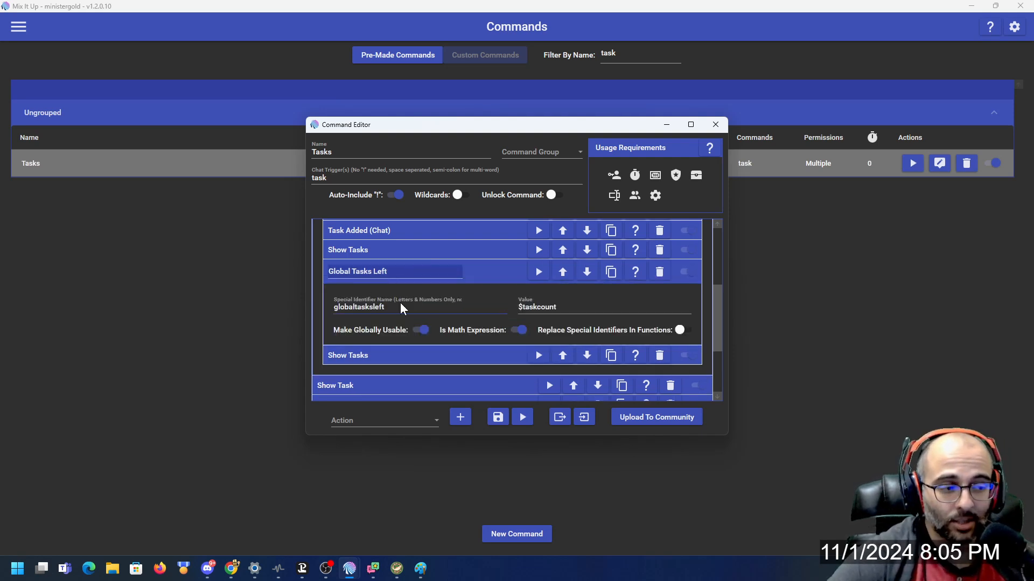
click(484, 269)
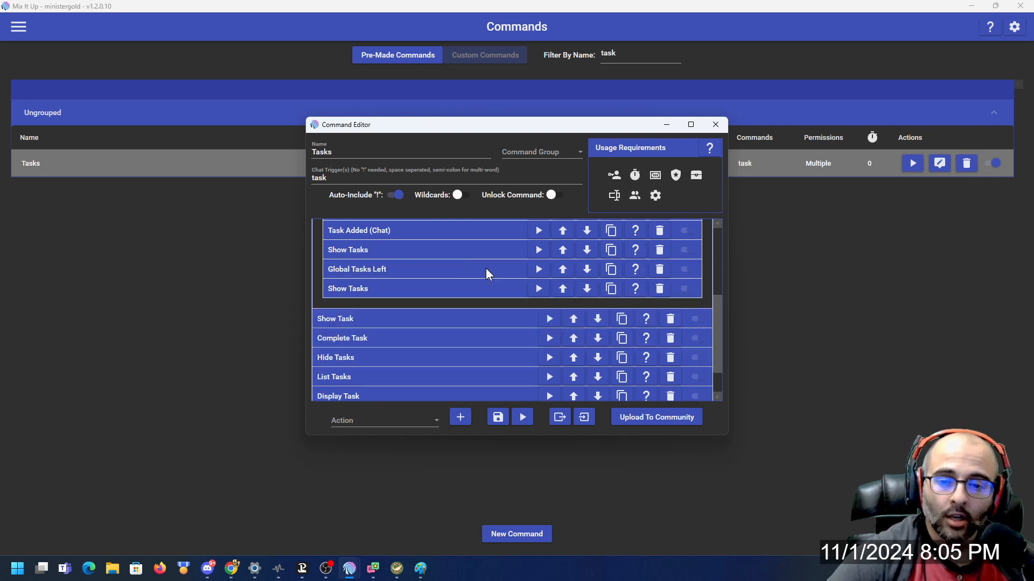
Examine the second Show Tasks action's command settings, then collapse it and the whole Add Task action.
click(405, 292)
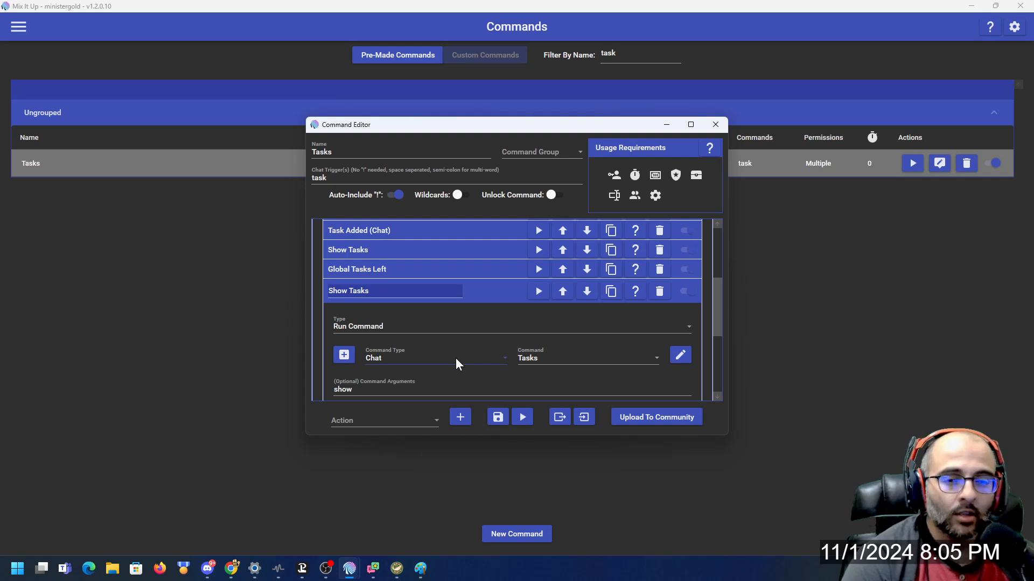
click(479, 293)
scroll(480, 298, up, 5)
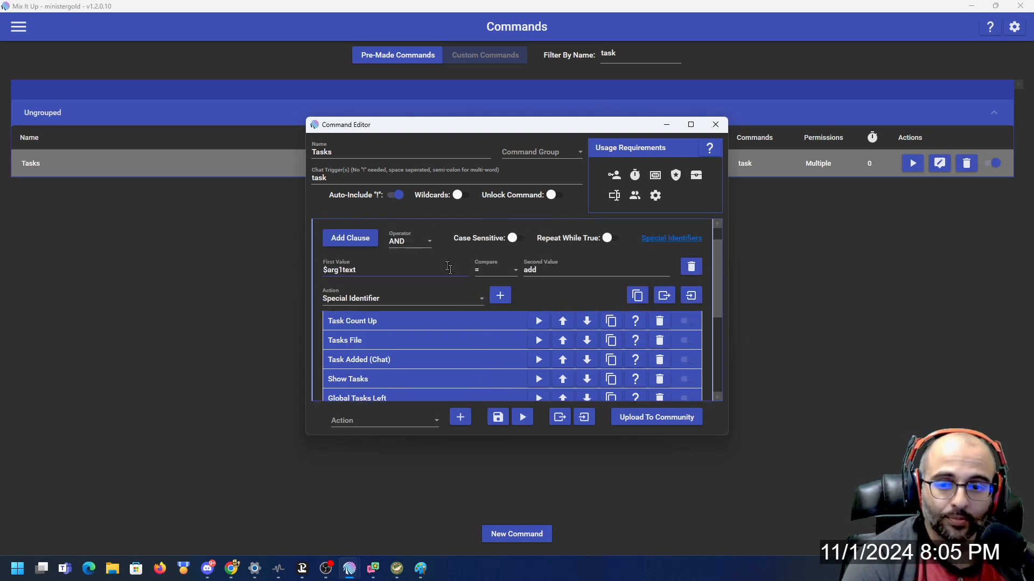
click(458, 231)
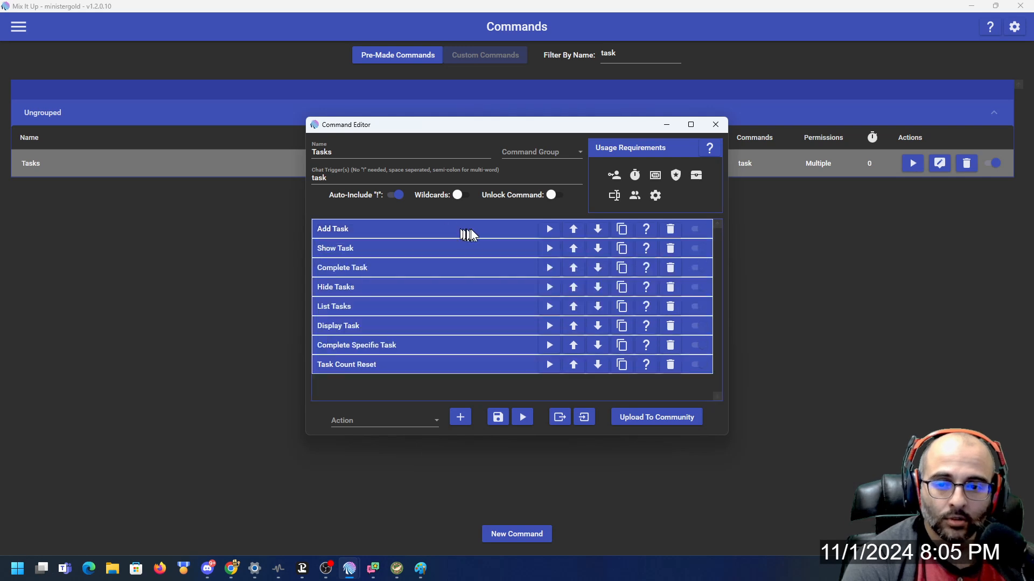
Expand the Show Task action and choose Conditional as the command's main action type.
click(407, 251)
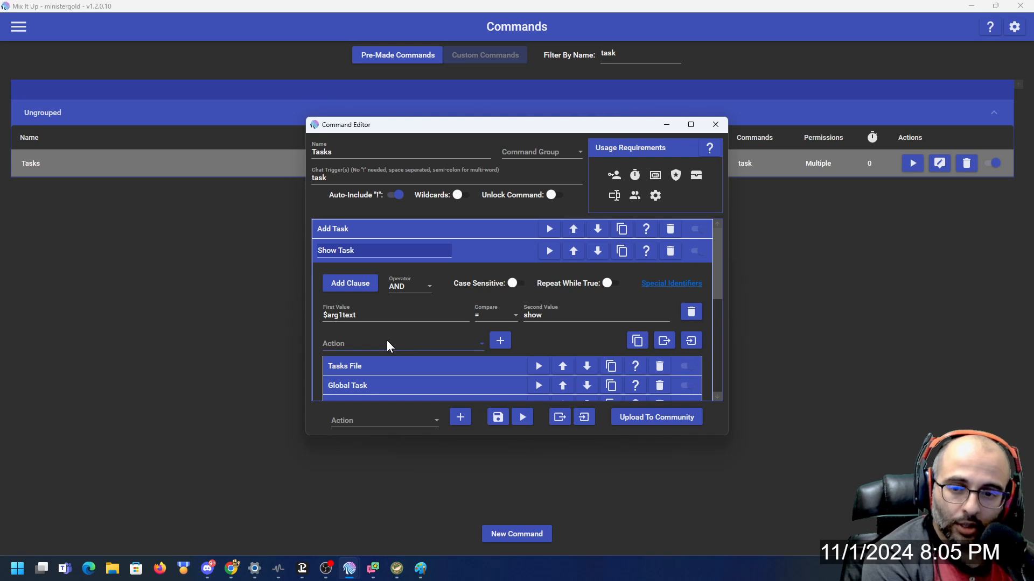
click(388, 424)
scroll(398, 366, down, 1)
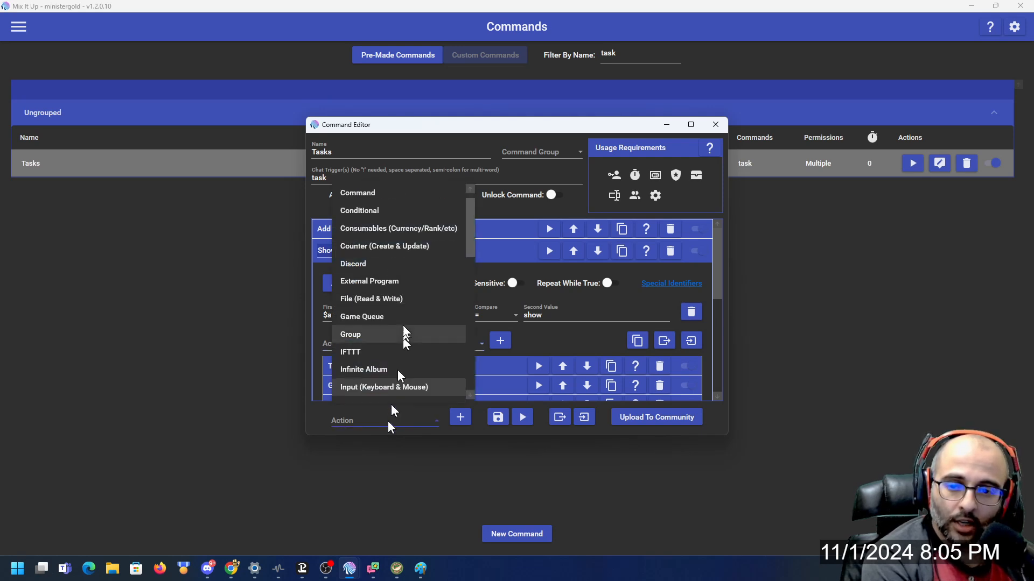
click(399, 212)
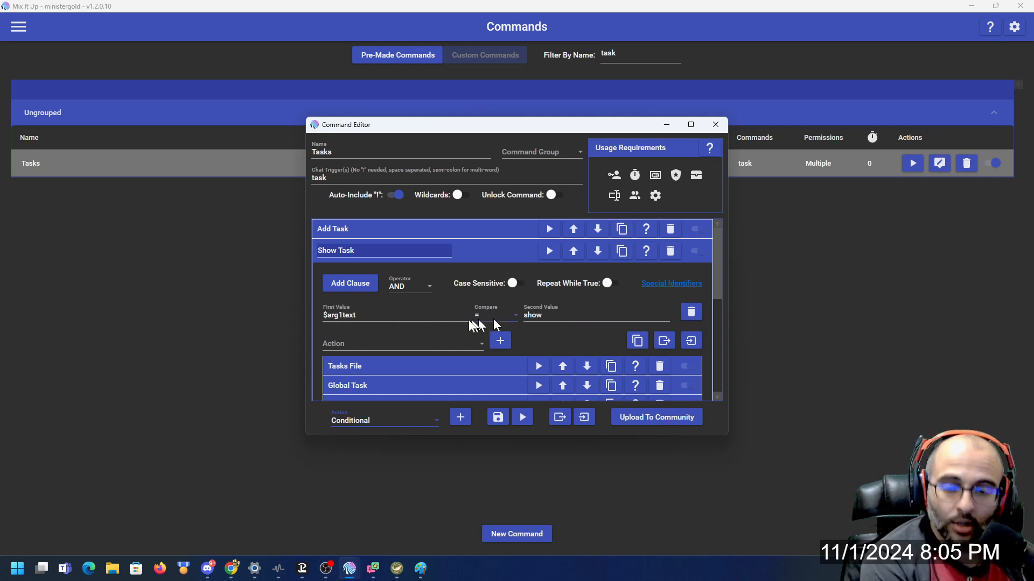
Review Show Task's nested actions and examine the Tasks File read settings, collapsing that action again.
scroll(407, 319, down, 3)
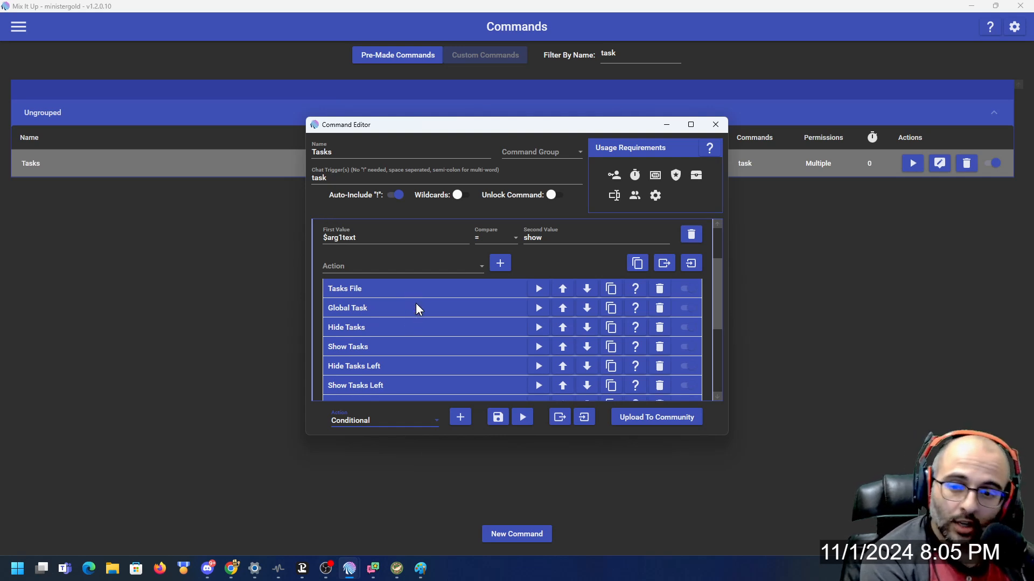
scroll(416, 303, down, 1)
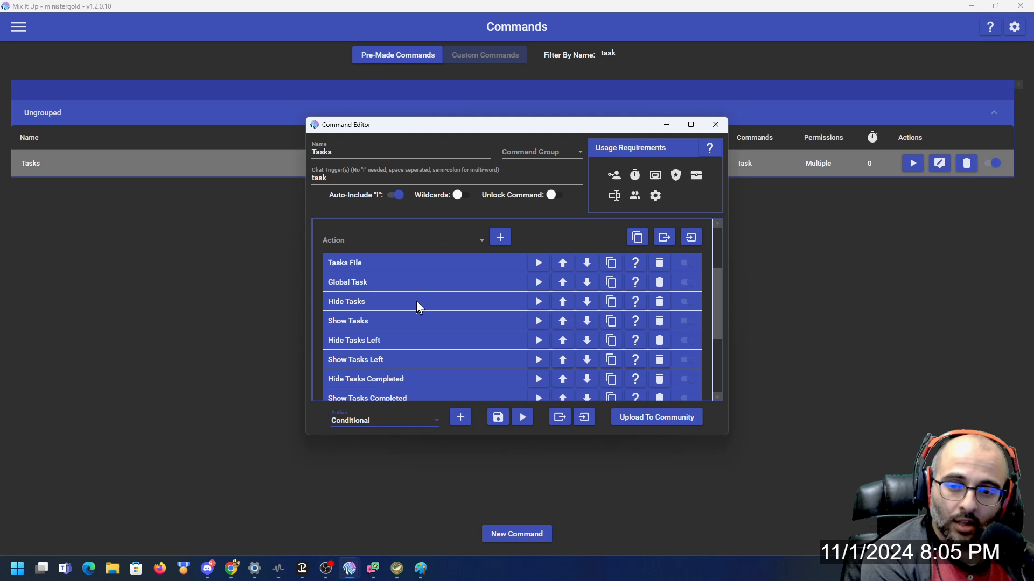
click(406, 263)
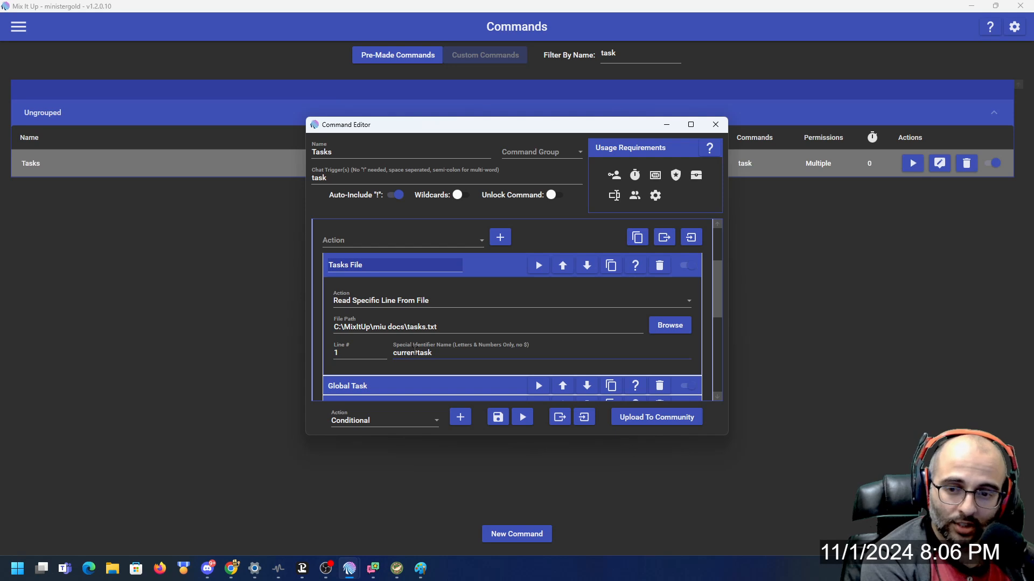
click(483, 269)
Expand Global Task under Show Task and choose Special Identifier as the nested action type.
click(415, 289)
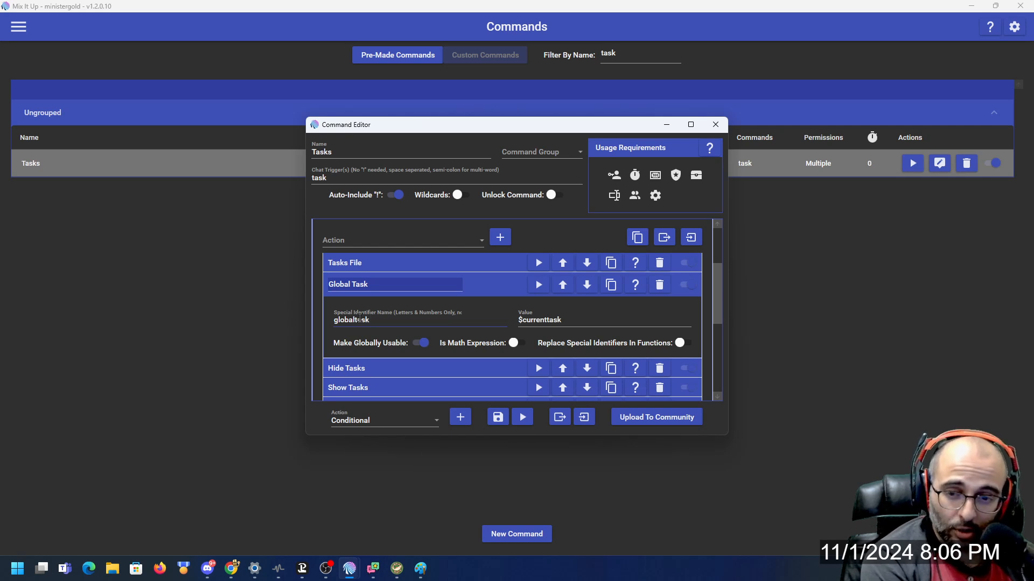
click(376, 245)
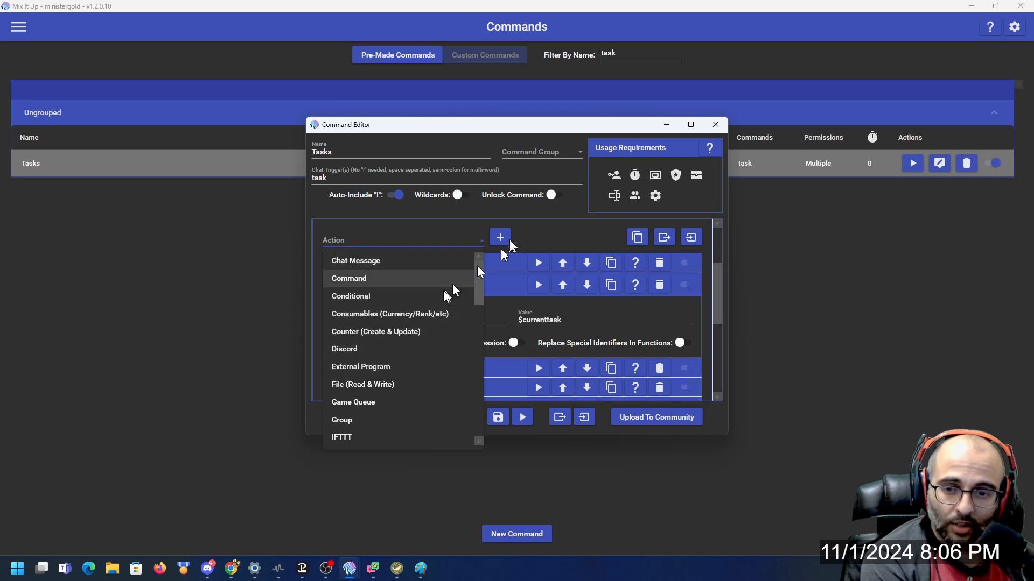
scroll(431, 323, down, 4)
scroll(411, 370, down, 5)
scroll(412, 370, up, 2)
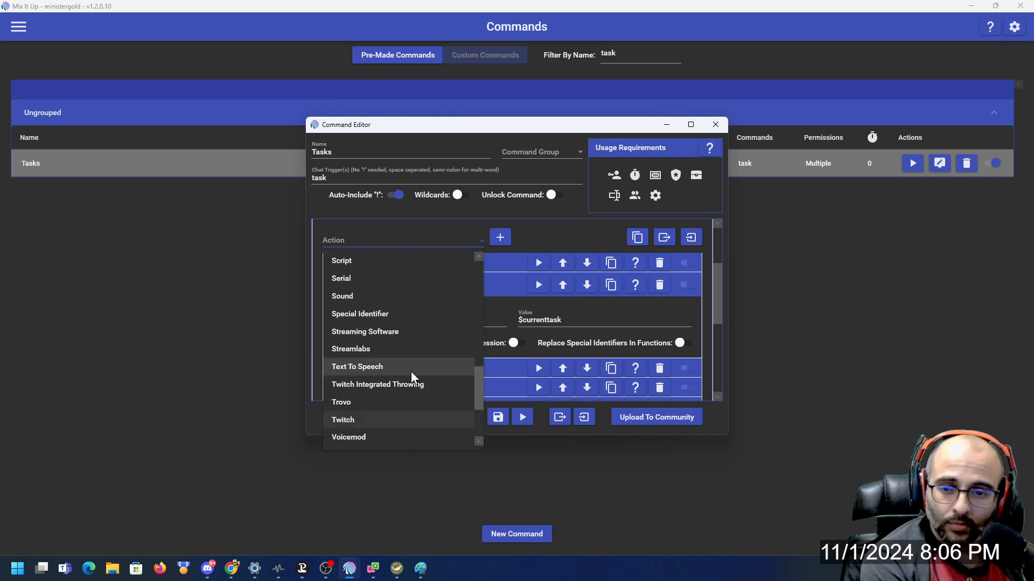
click(377, 312)
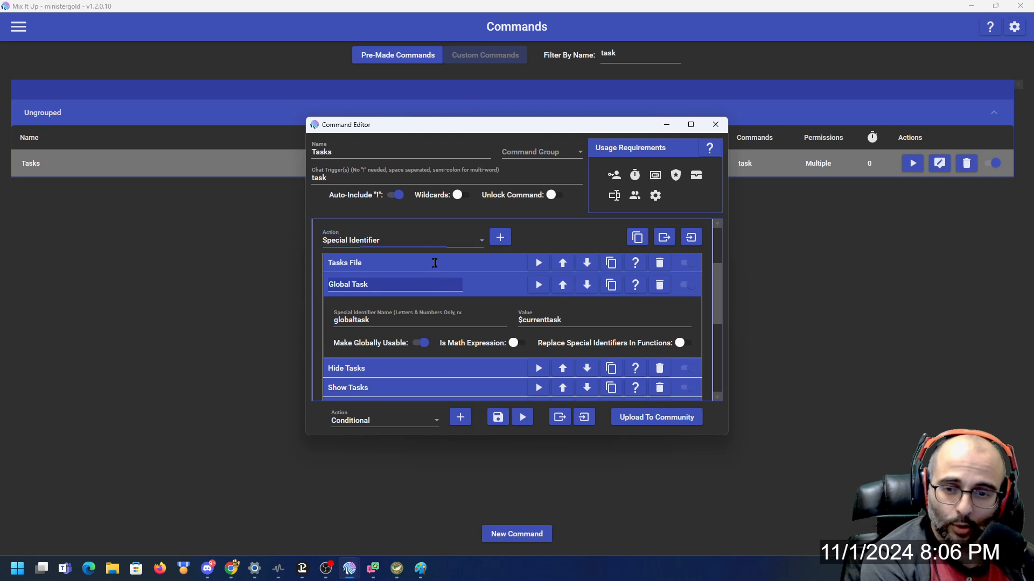
Recheck Tasks File under Show Task and examine the Hide Tasks widget settings in place of Global Task.
click(441, 262)
click(488, 266)
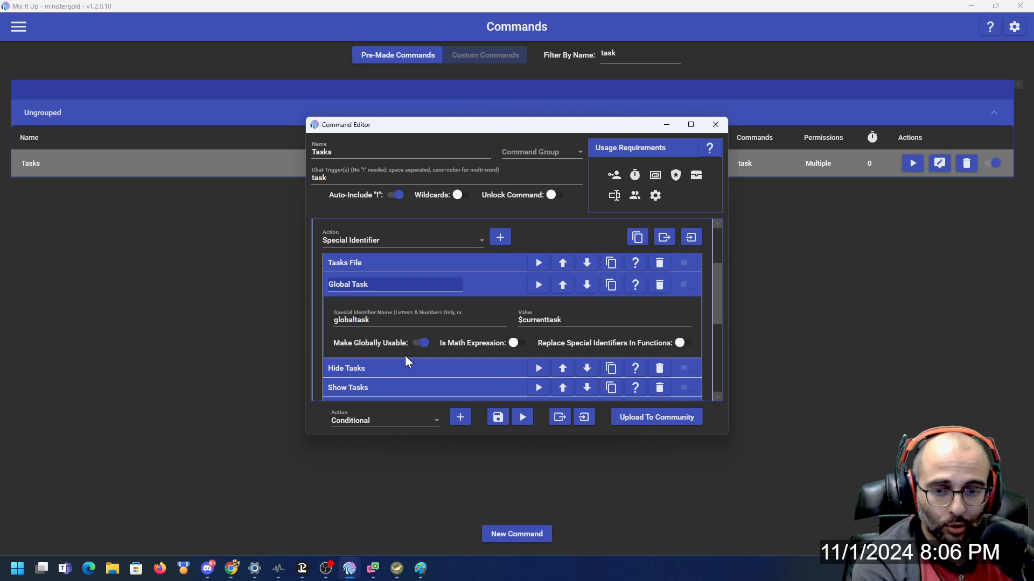
click(477, 285)
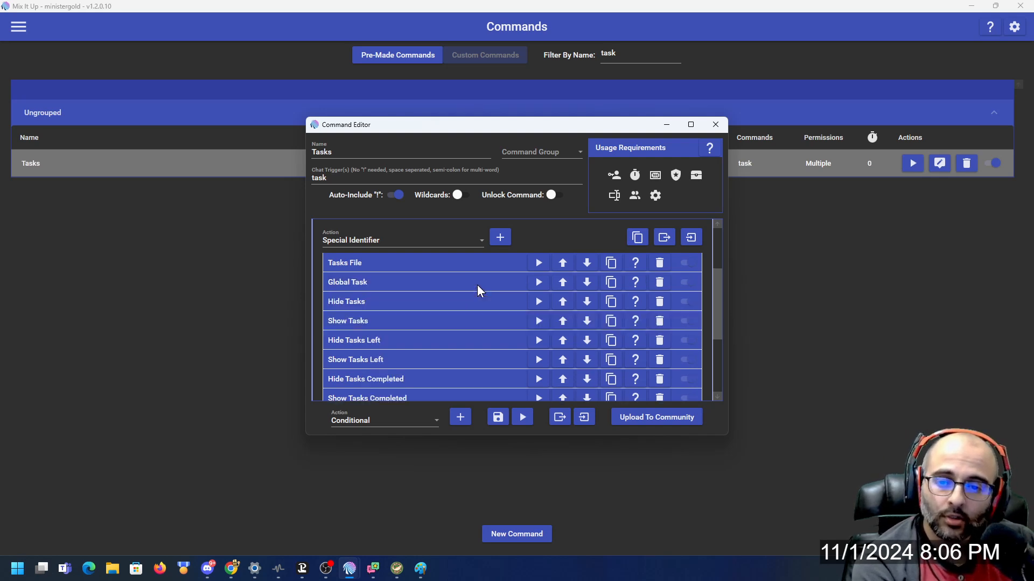
click(401, 307)
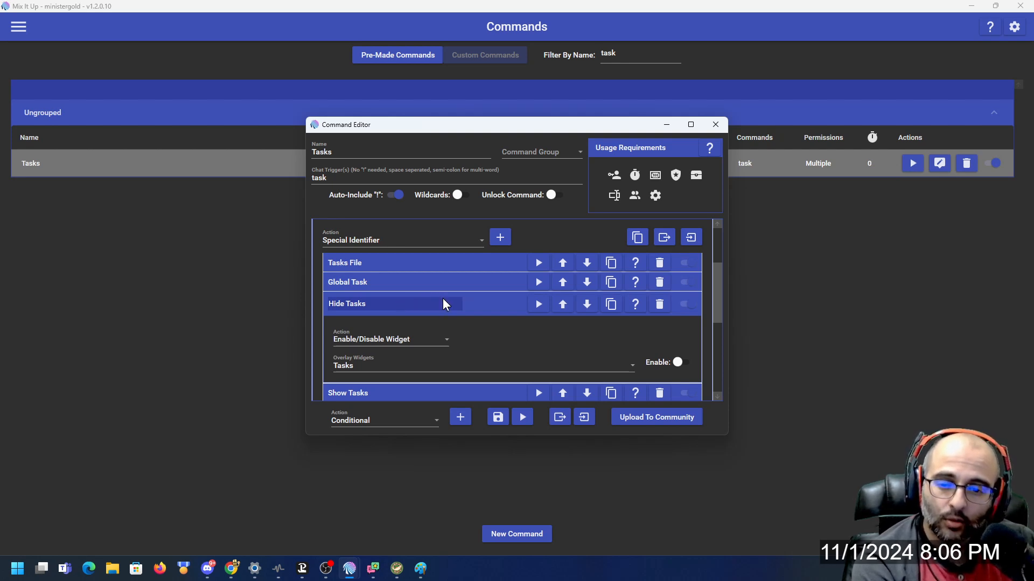
Choose Overlay (Images & Videos) as the nested action type inside Show Task.
click(372, 237)
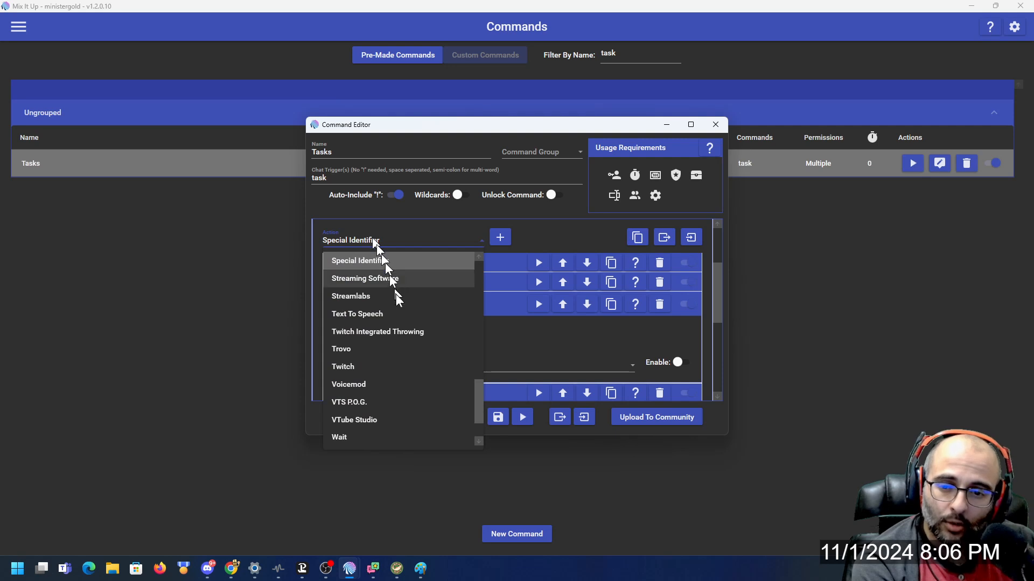
scroll(403, 319, down, 1)
scroll(403, 320, up, 3)
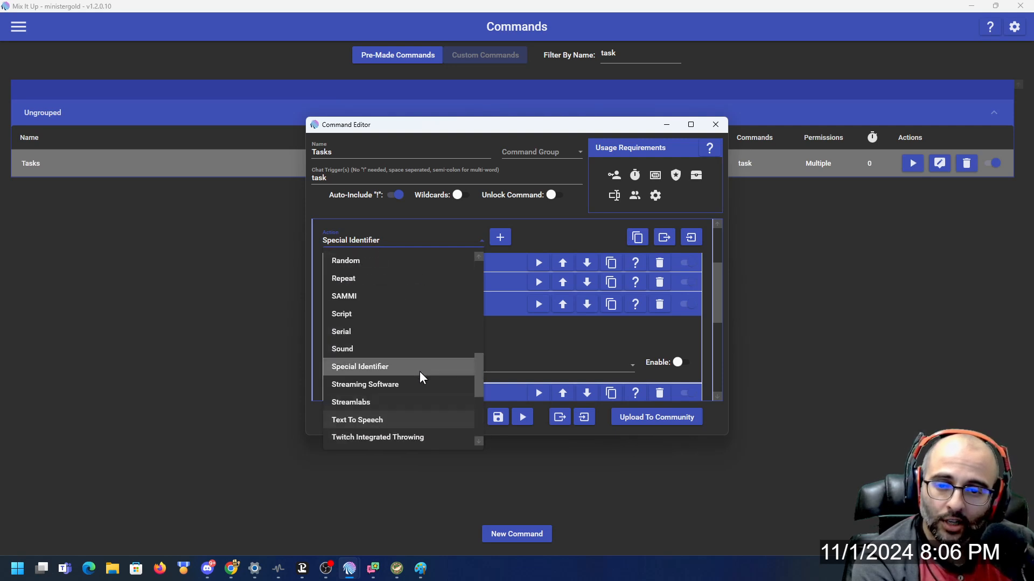
scroll(416, 358, up, 2)
click(401, 300)
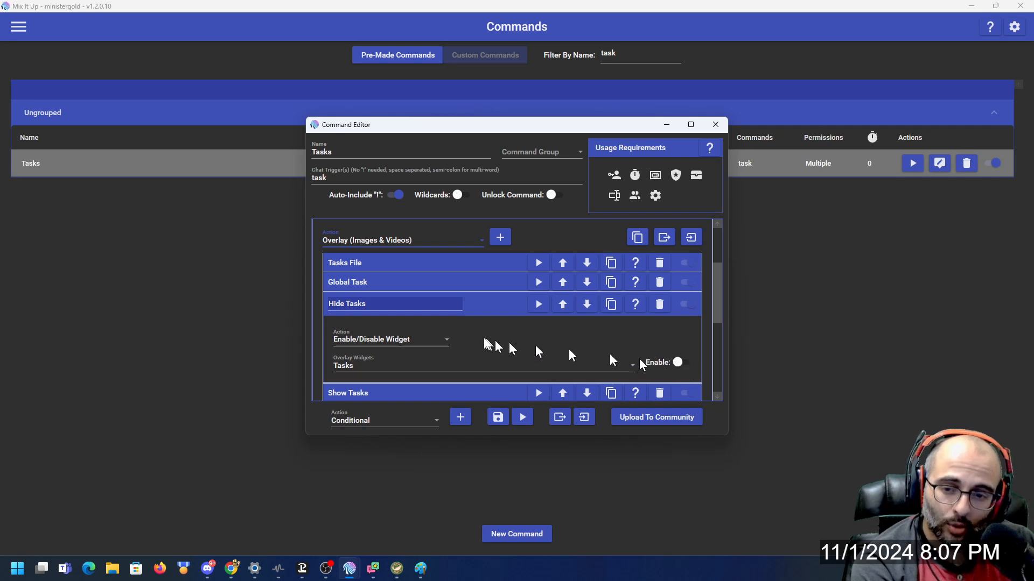
Examine the widget settings of the nested Show Tasks and Hide Tasks Left actions in turn, collapsing each again.
click(477, 302)
click(438, 321)
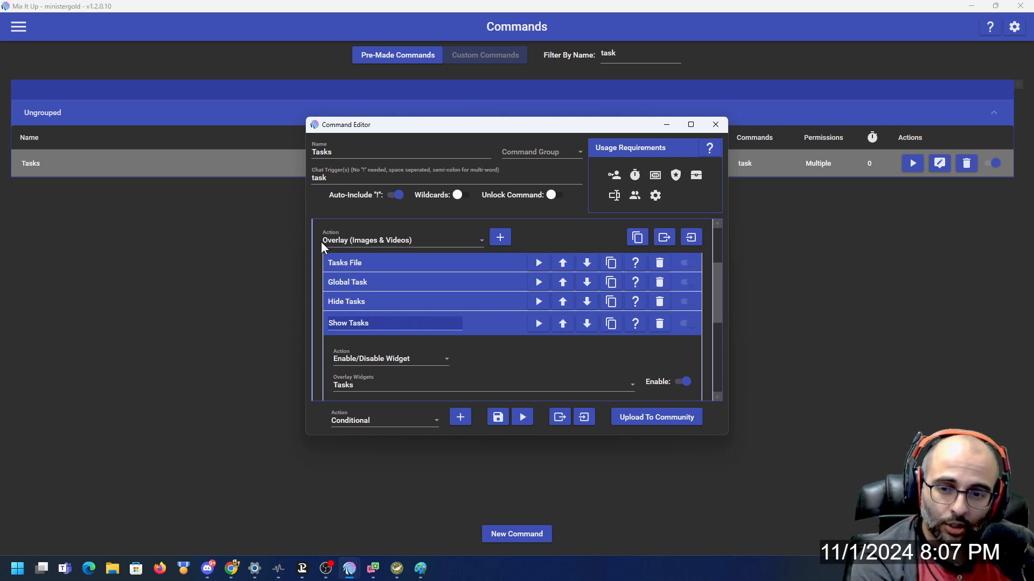
click(496, 324)
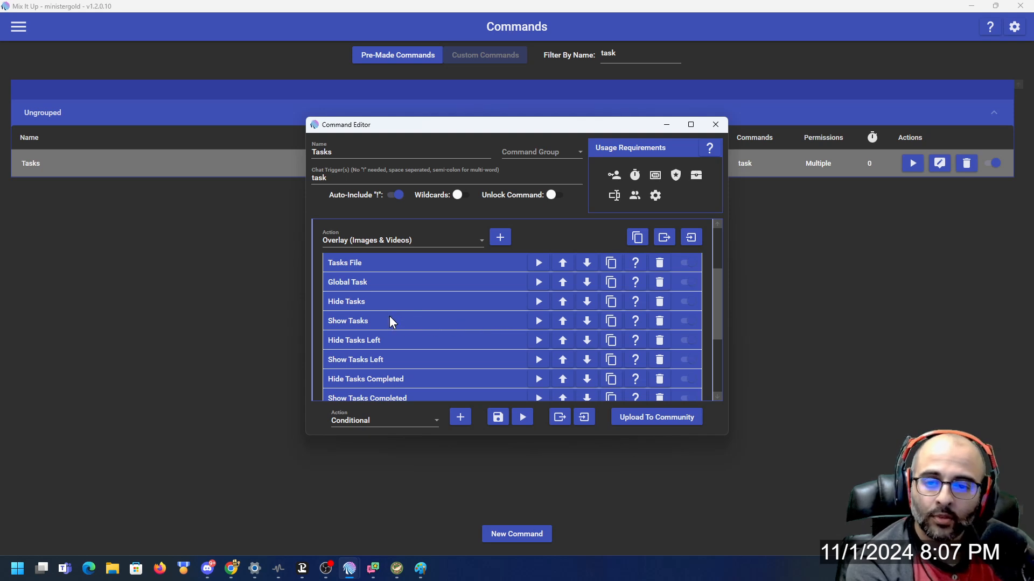
click(414, 341)
scroll(414, 337, down, 1)
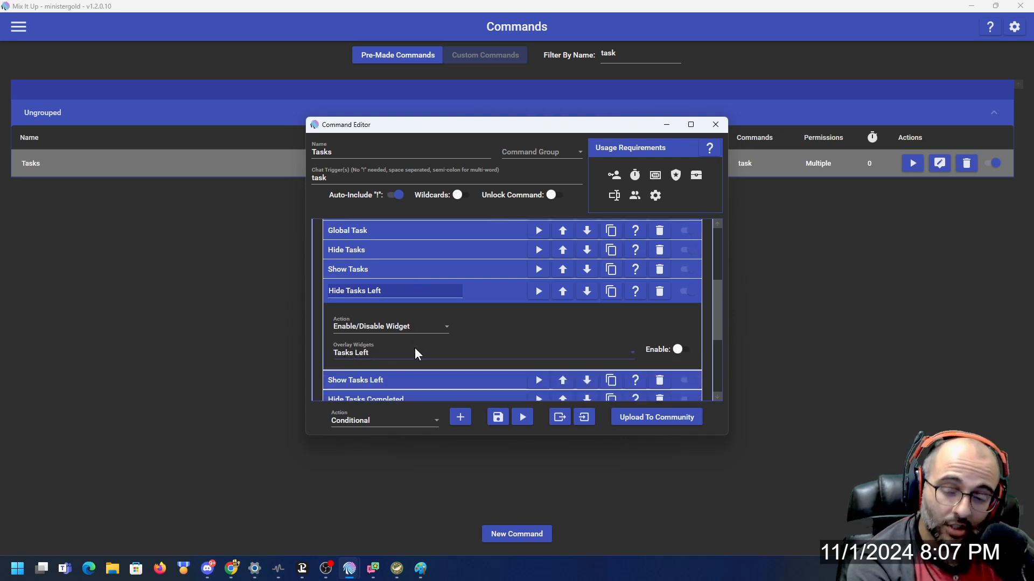
click(484, 289)
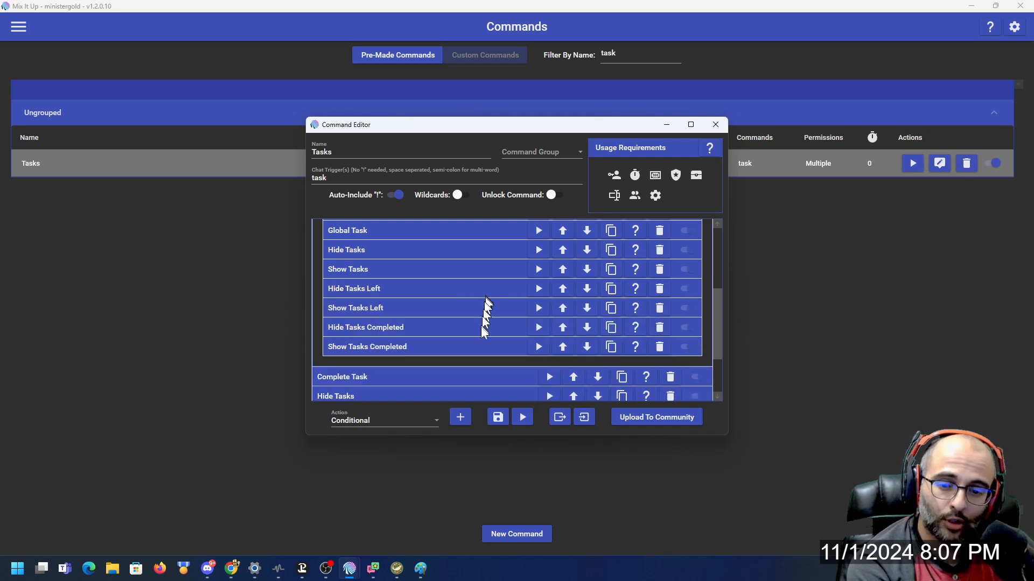
scroll(482, 318, up, 4)
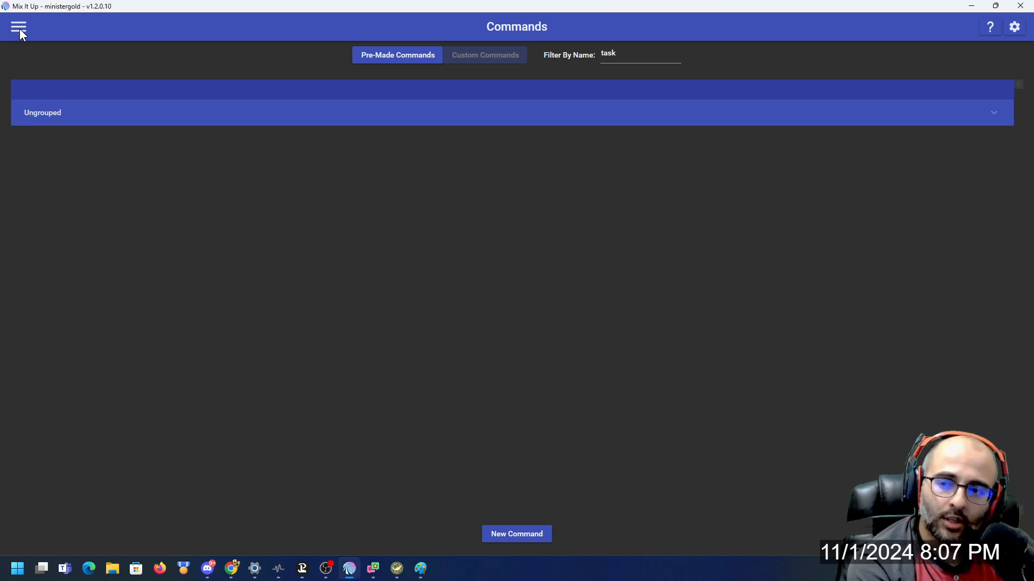
Open the Tasks Left overlay widget for editing and examine its text details and position settings.
click(20, 28)
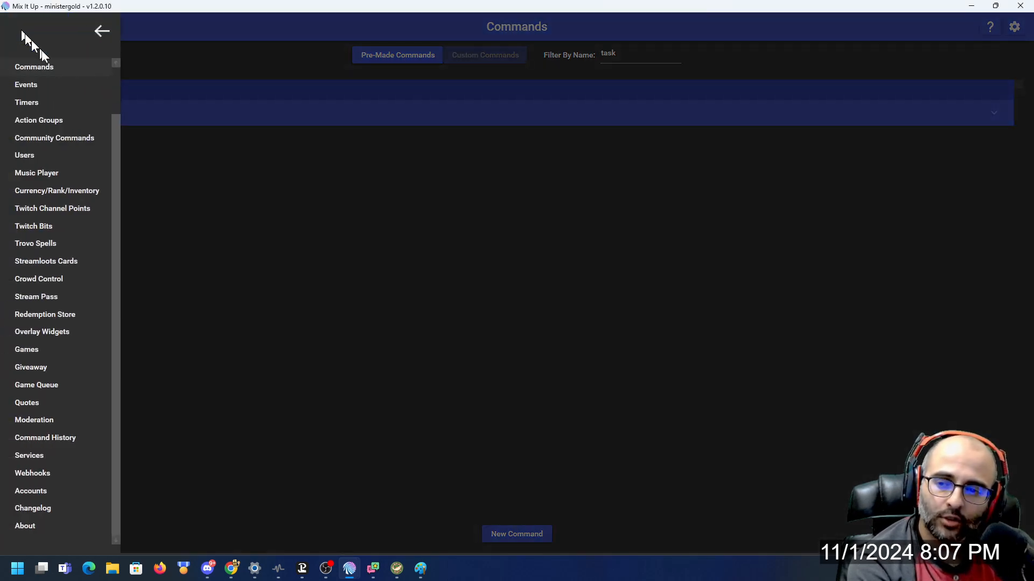
click(55, 330)
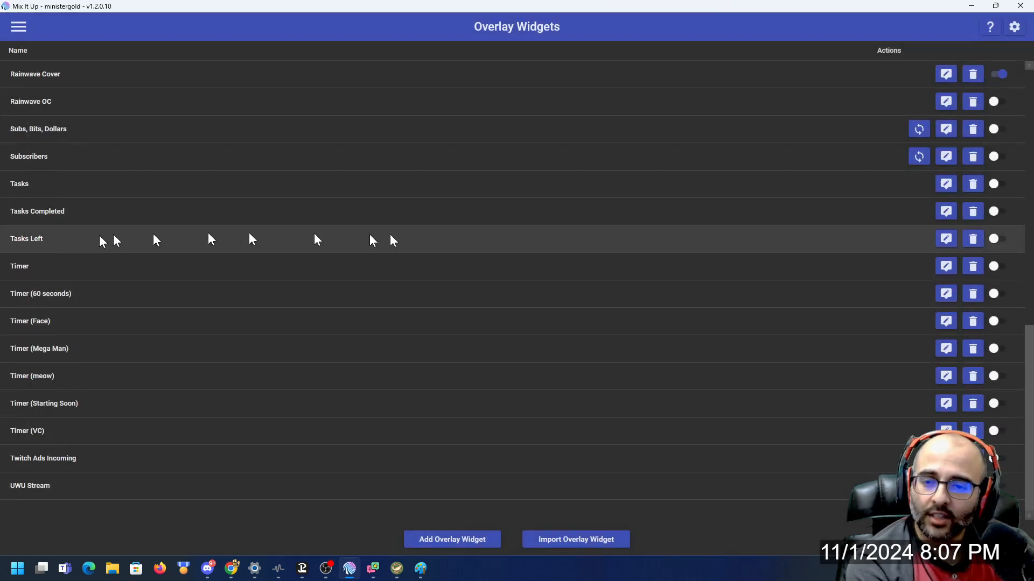
click(946, 238)
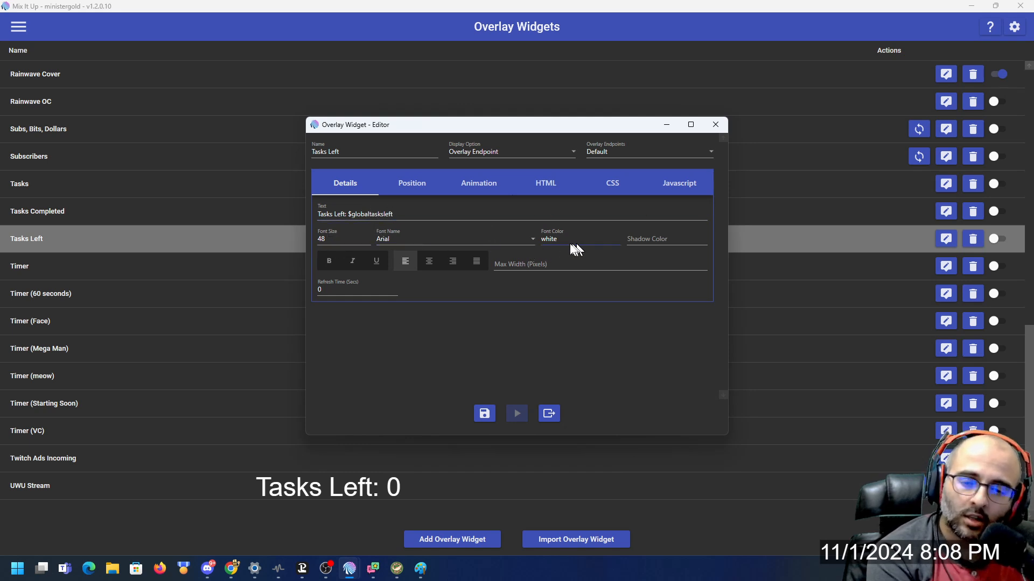
click(414, 184)
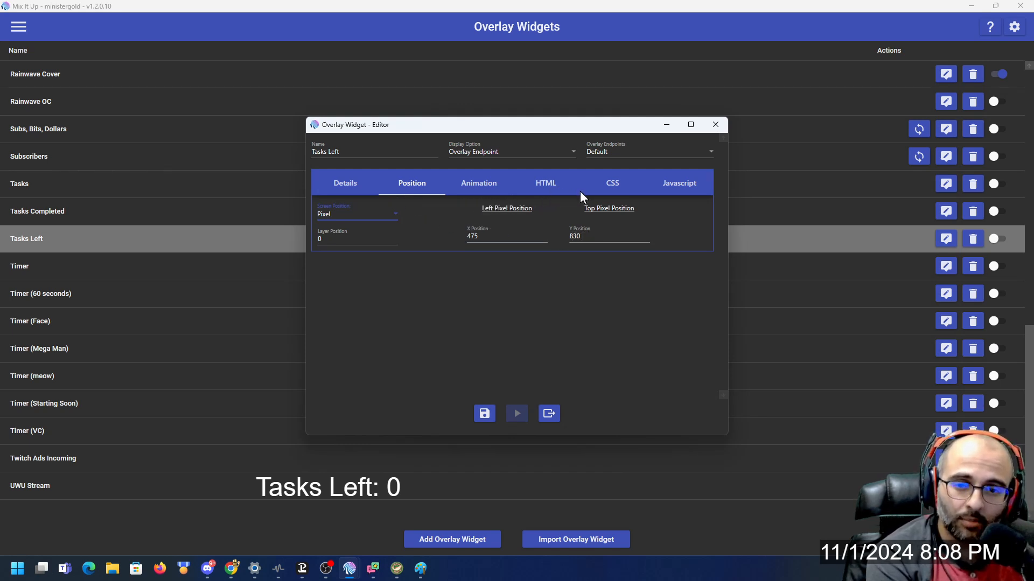
Add background-color: rgba(0, 0, 0, 0.75) to the .text rule in the Tasks Left widget's CSS and return to its details.
click(614, 186)
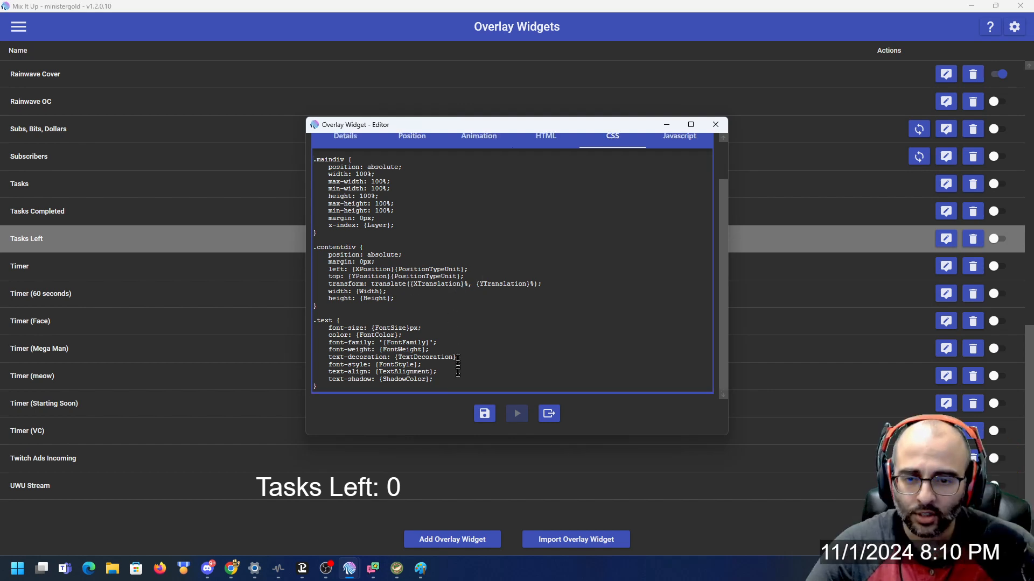
click(452, 381)
key(Return)
text(backg)
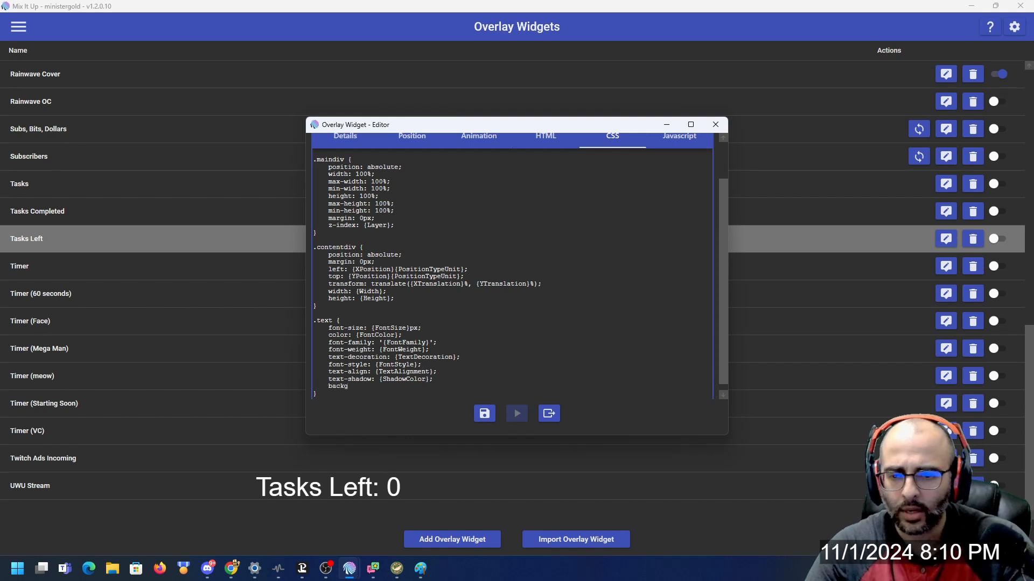
text(round)
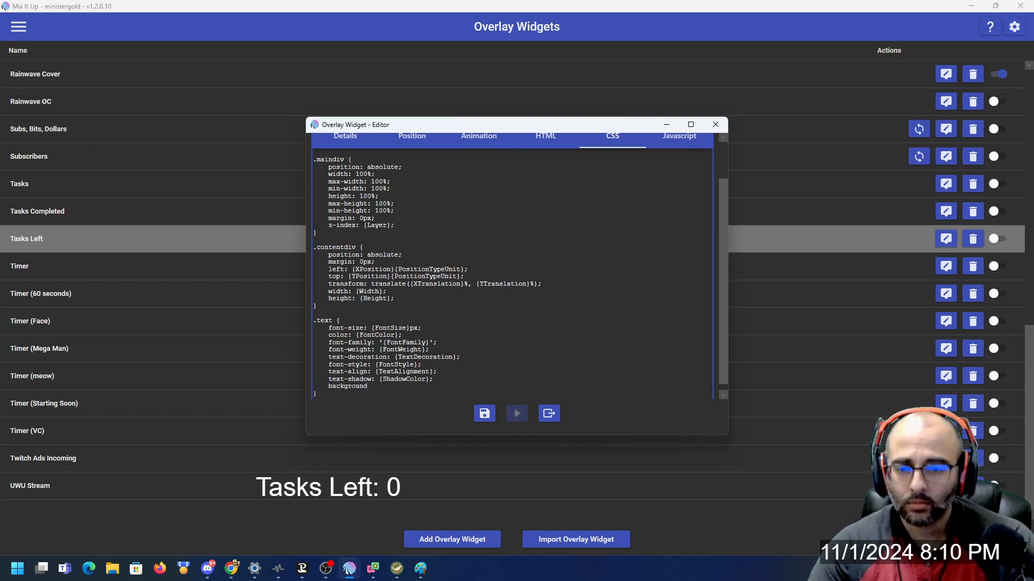
text(-color)
key(BackSpace)
text(or: rgba)
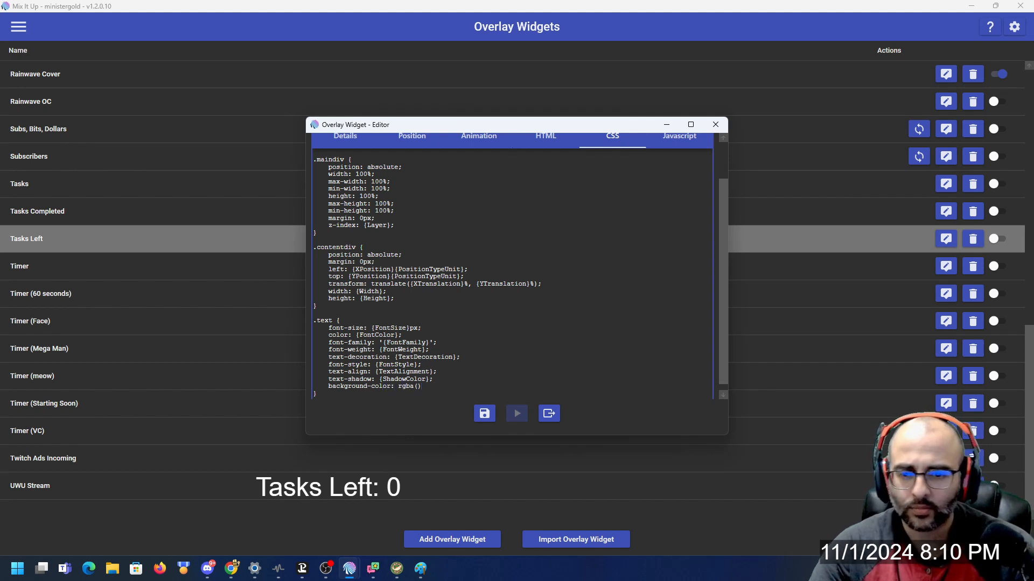
text((0, 0, 0, 0.75)
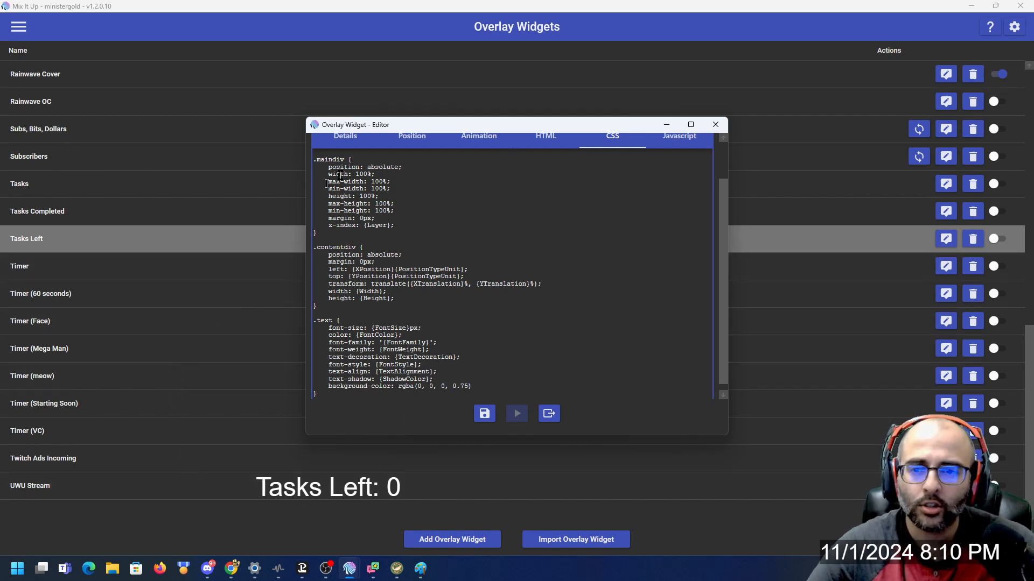
click(349, 137)
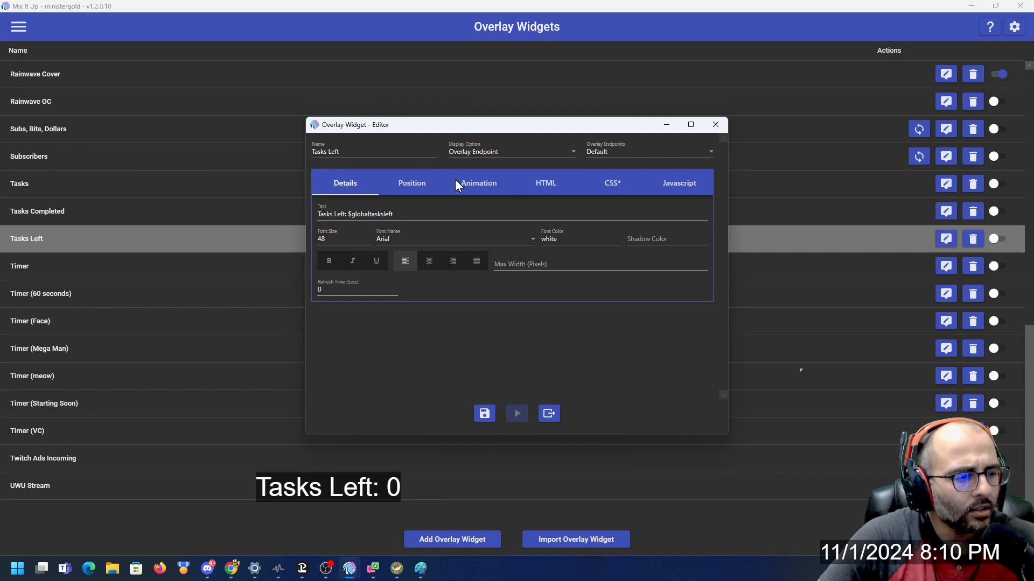
Add padding-left: 10px; below the background colour in the widget's .text CSS rule and return to the details.
click(611, 185)
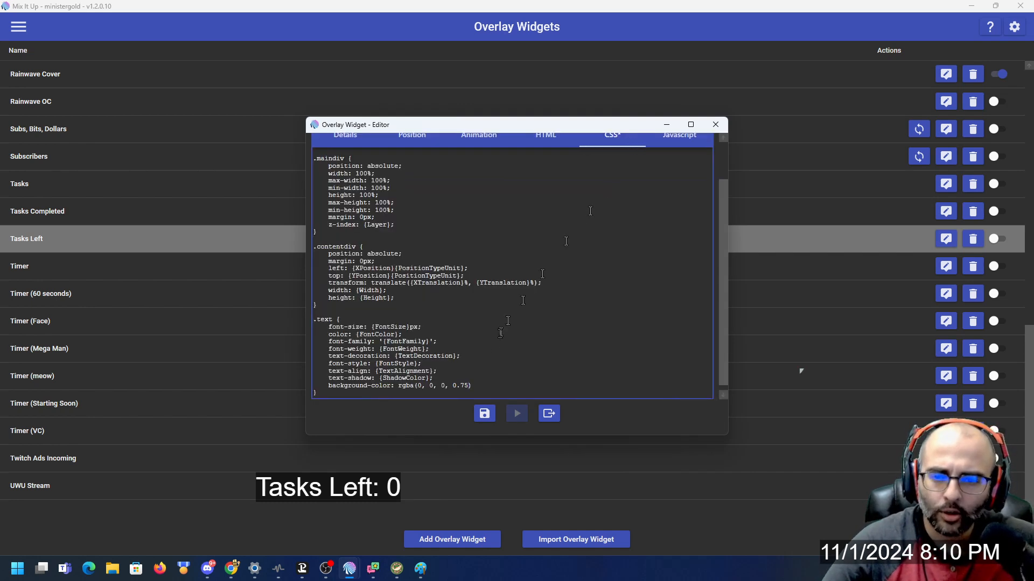
click(480, 387)
key(Return)
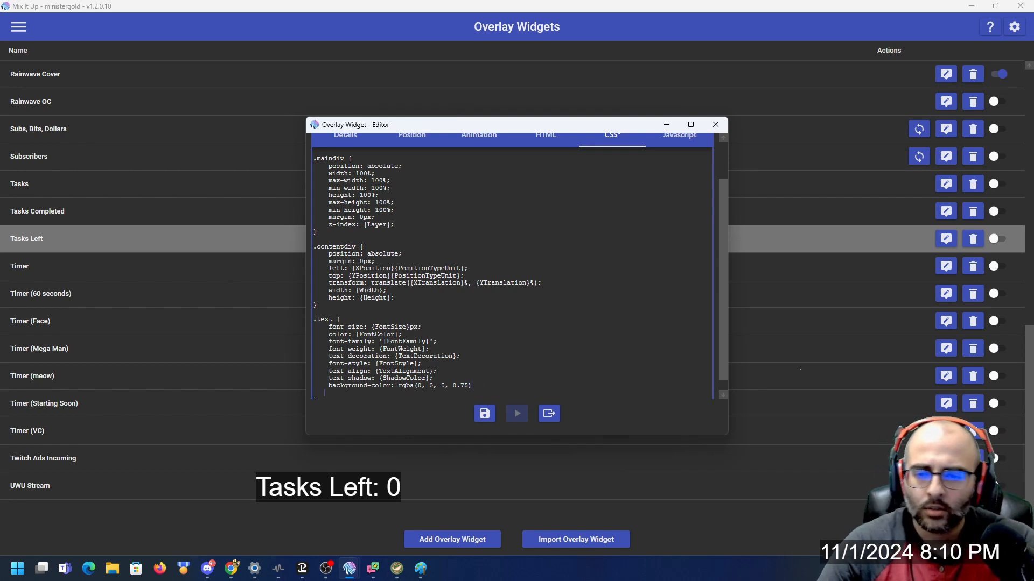
text(padd-)
text(ng-lef)
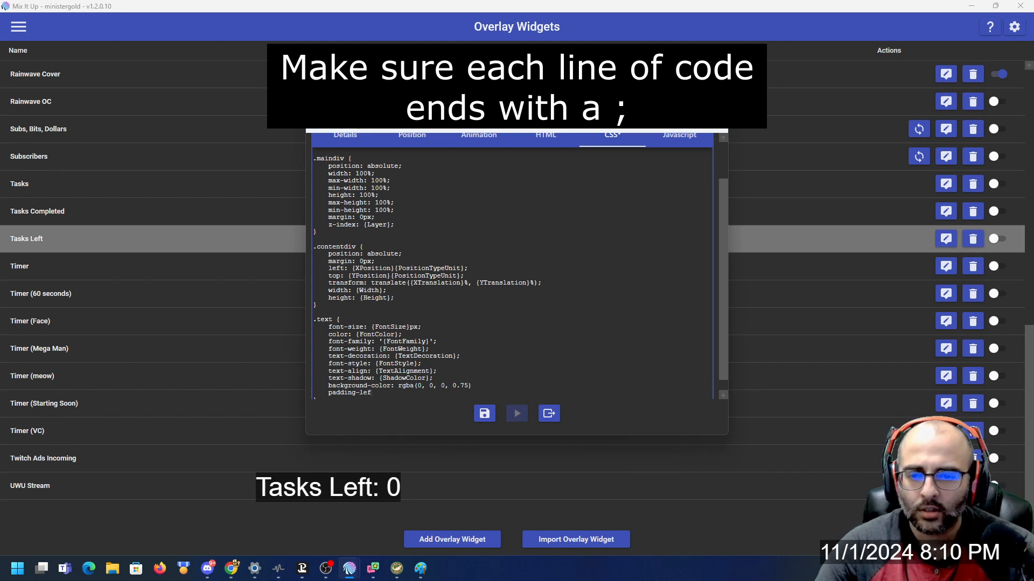
text(t: 10px;)
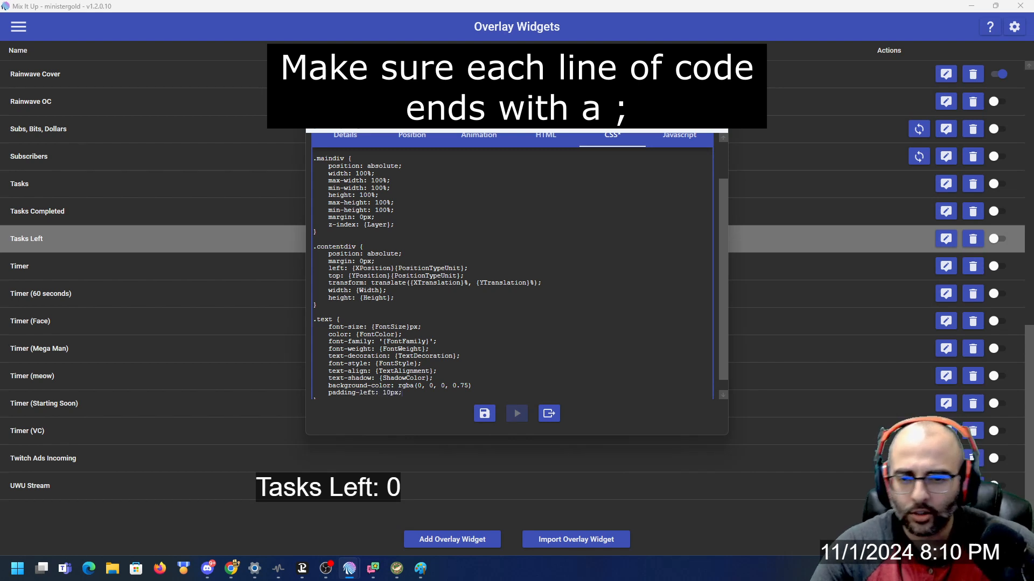
click(343, 139)
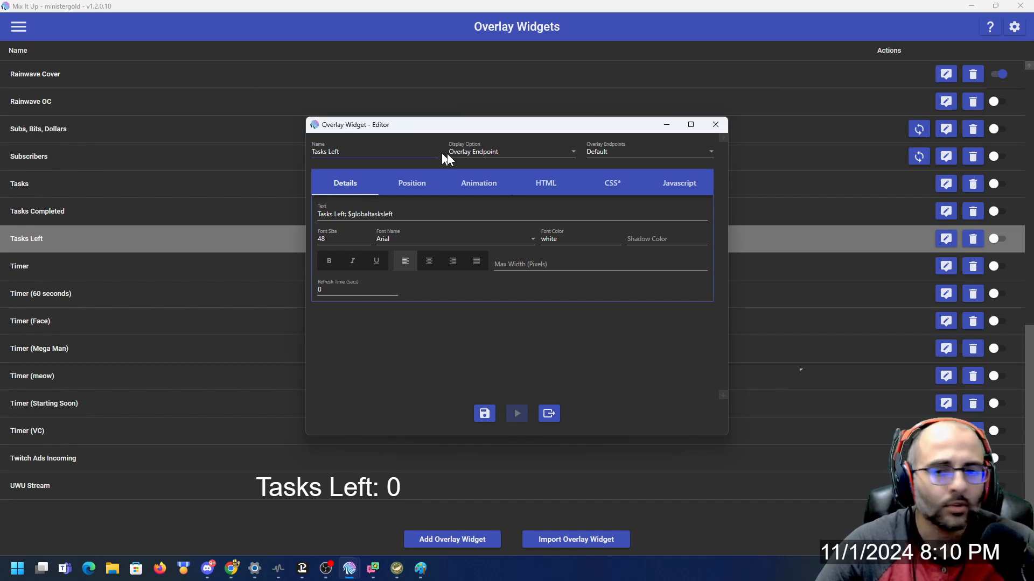
End the background-color line with a semicolon, add padding-right: 10px; to the .text rule, and return to the widget details.
click(611, 184)
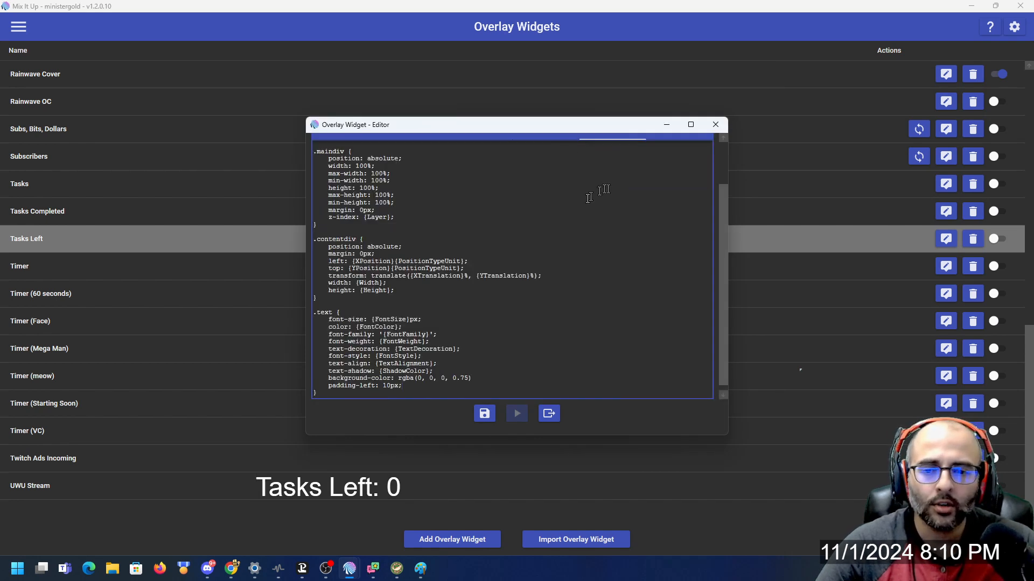
click(419, 381)
key(Return)
text(pad)
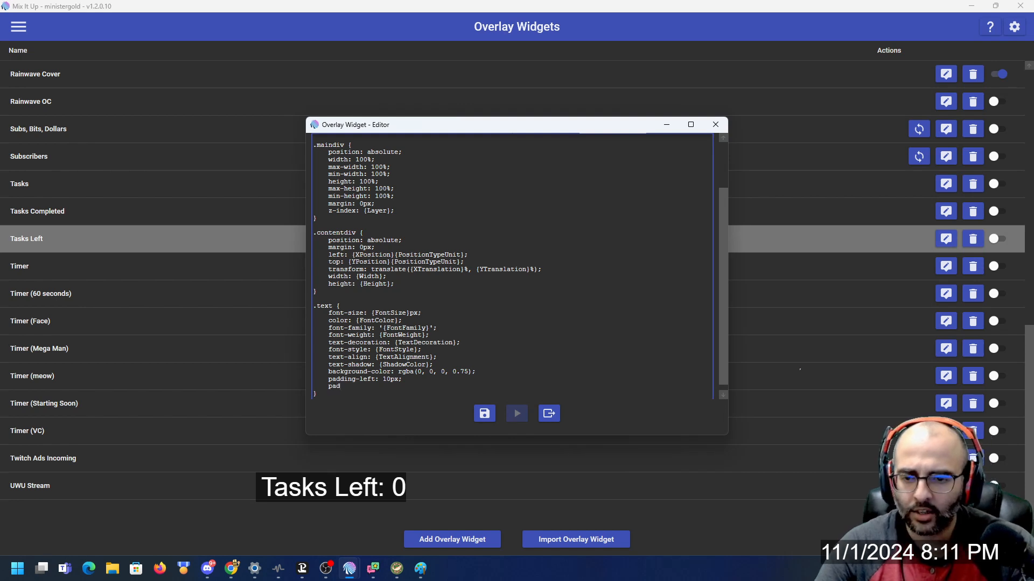
text(ding-right)
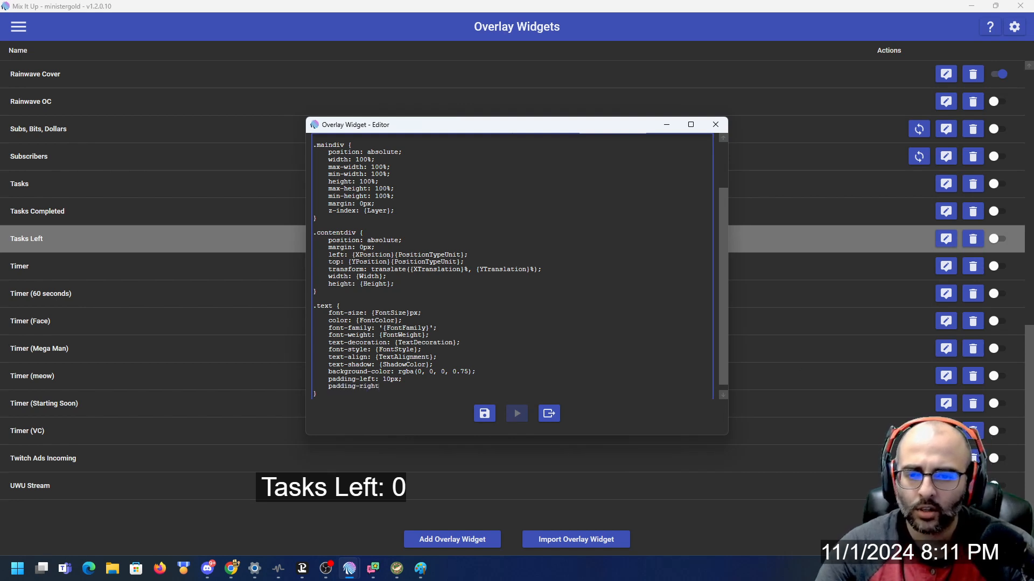
text(: 10px;)
scroll(353, 190, up, 3)
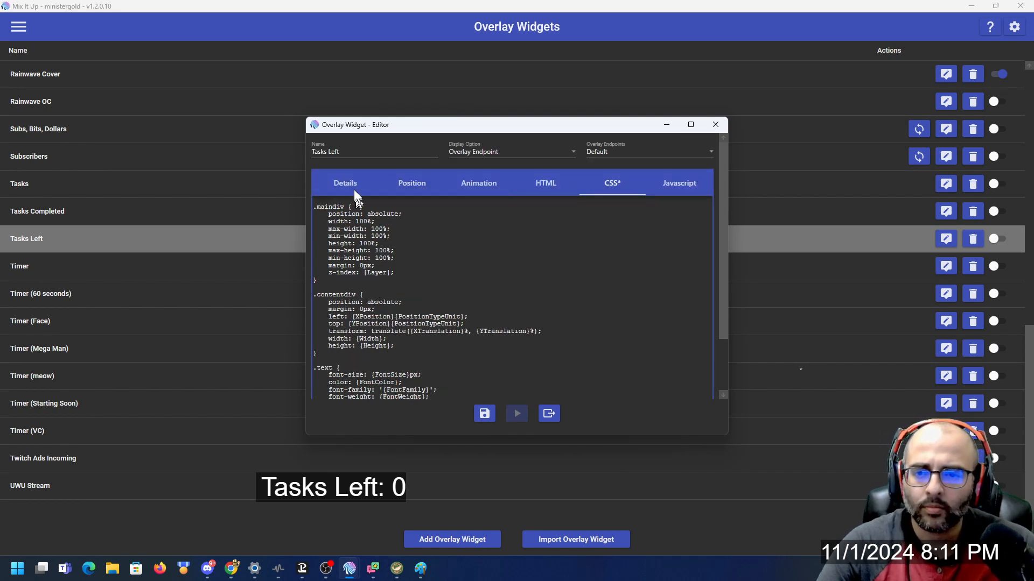
click(353, 183)
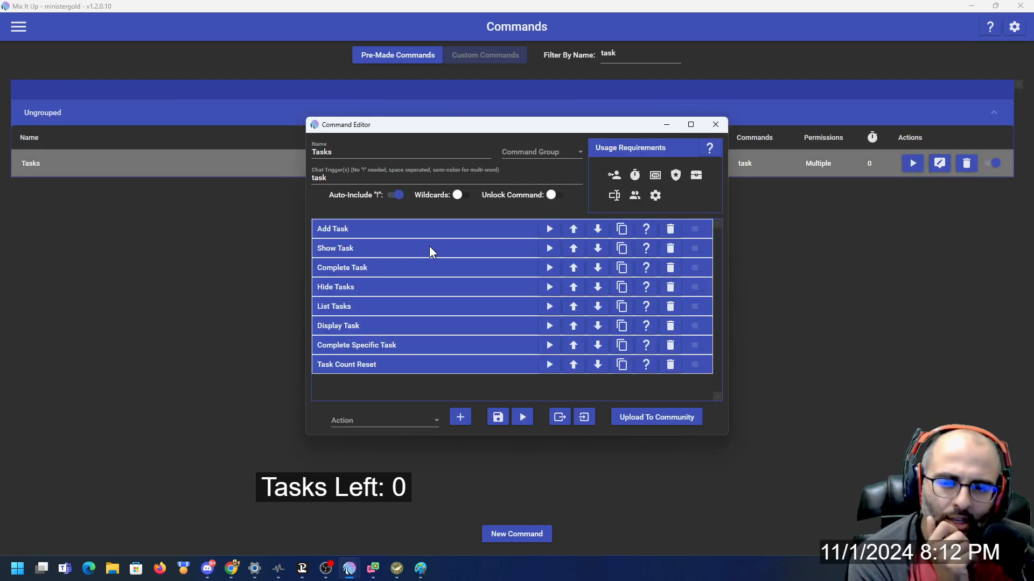
Expand Show Task in the Tasks command and examine its nested Hide Tasks Left action.
click(429, 246)
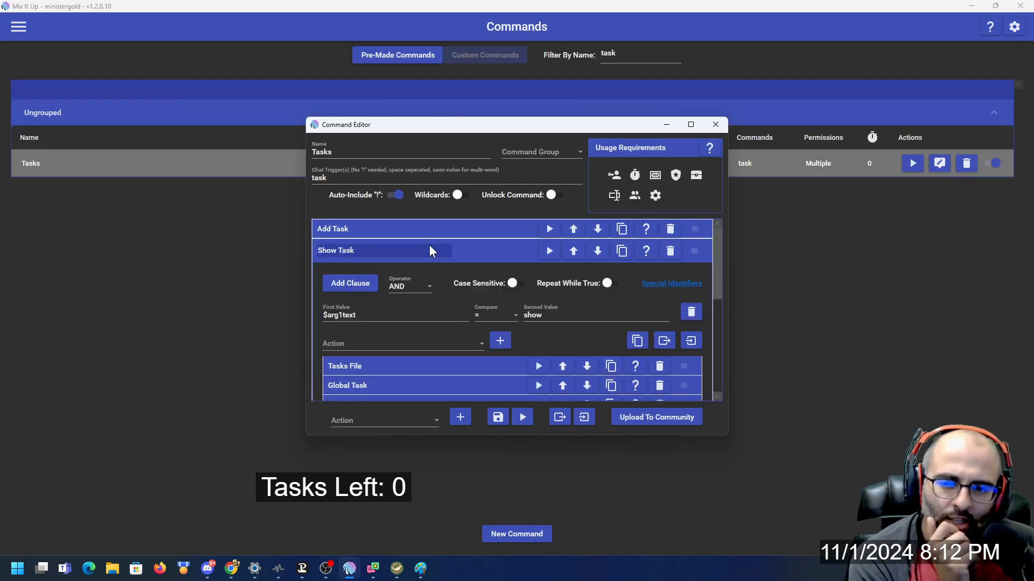
scroll(431, 228, down, 3)
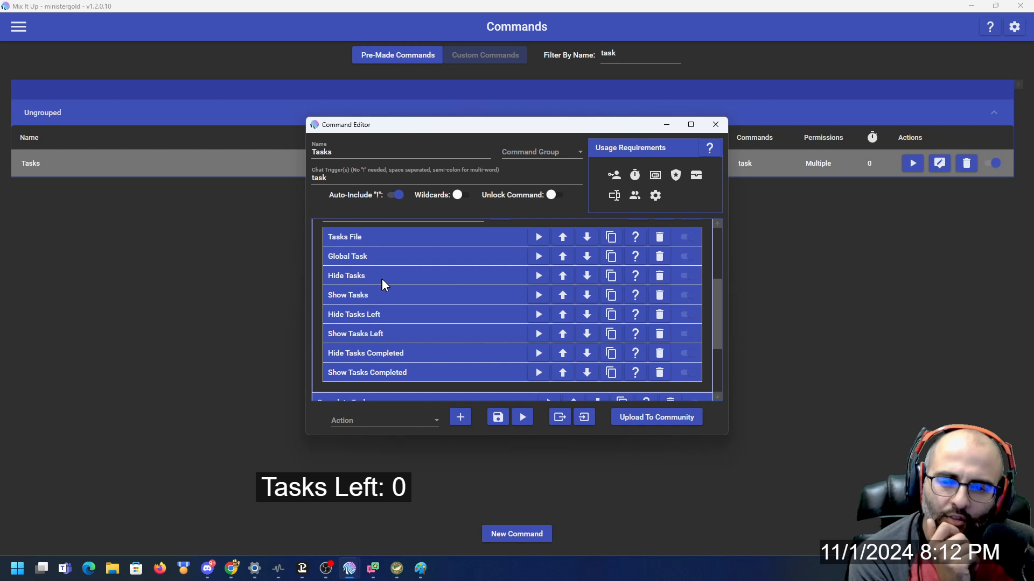
click(390, 315)
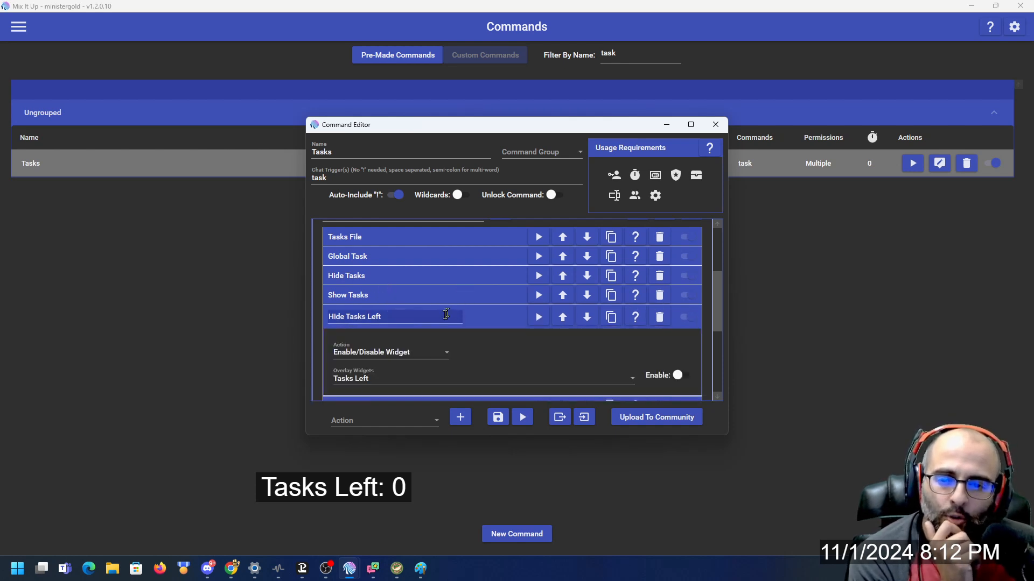
Set Show Task's nested action type to Overlay (Images & Videos), recheck the Hide Tasks Left widget toggle, and collapse that action.
scroll(430, 309, up, 2)
click(419, 267)
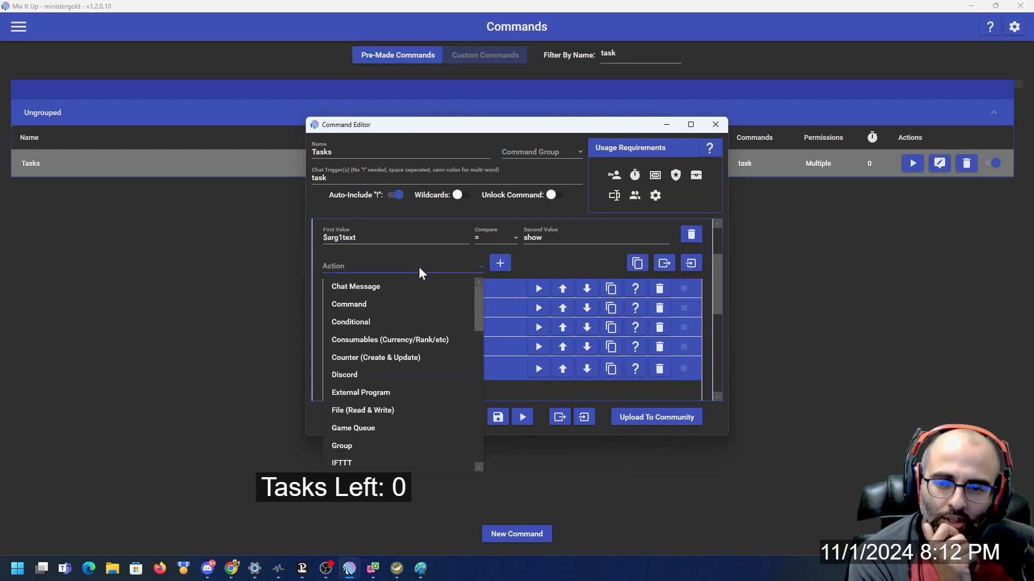
scroll(406, 388, down, 3)
scroll(406, 391, up, 3)
scroll(406, 388, down, 7)
click(408, 327)
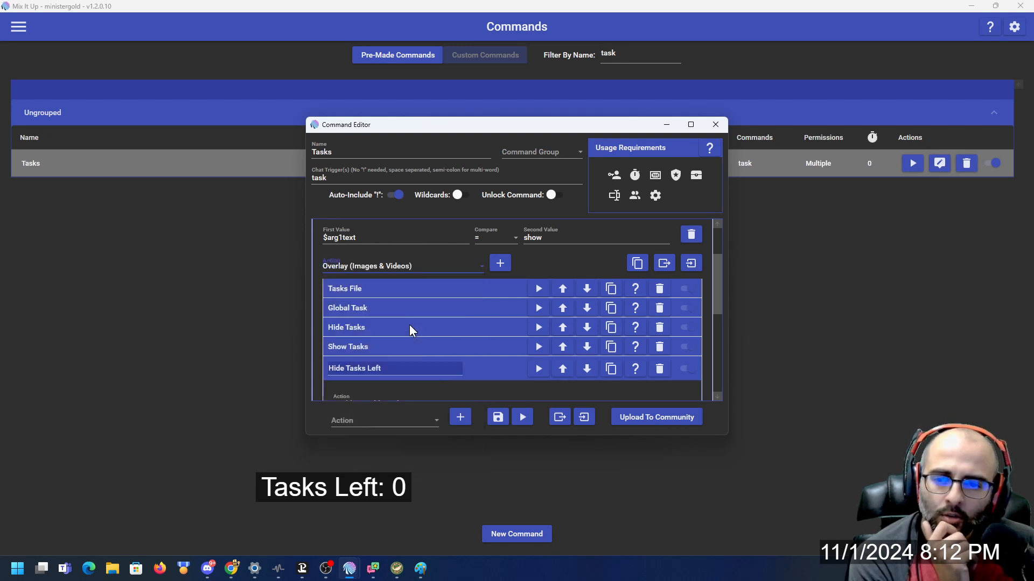
scroll(506, 289, down, 1)
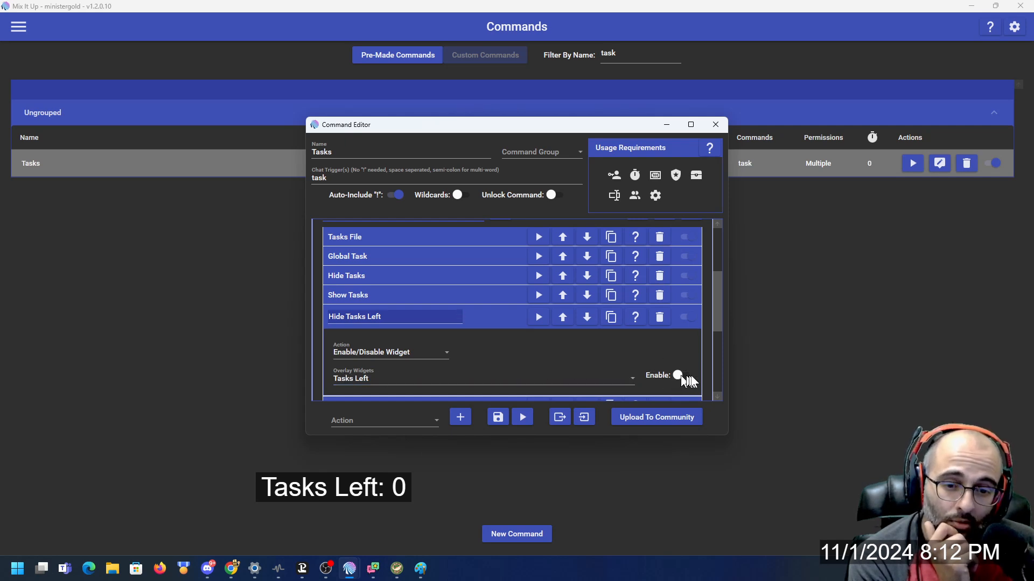
click(486, 323)
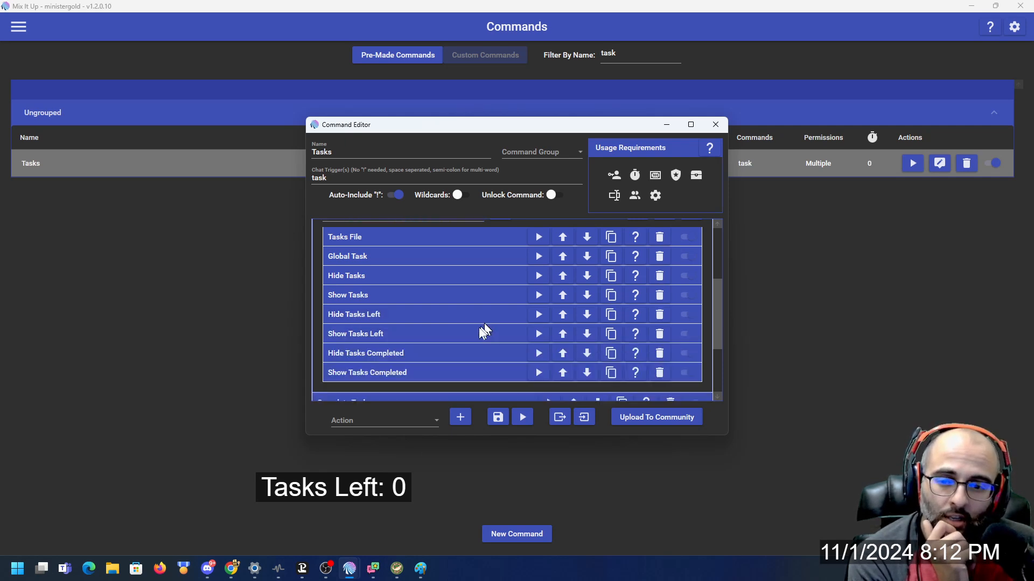
Examine the settings of Show Task's nested Show Tasks Left, Hide Tasks Completed and Show Tasks Completed actions.
click(374, 335)
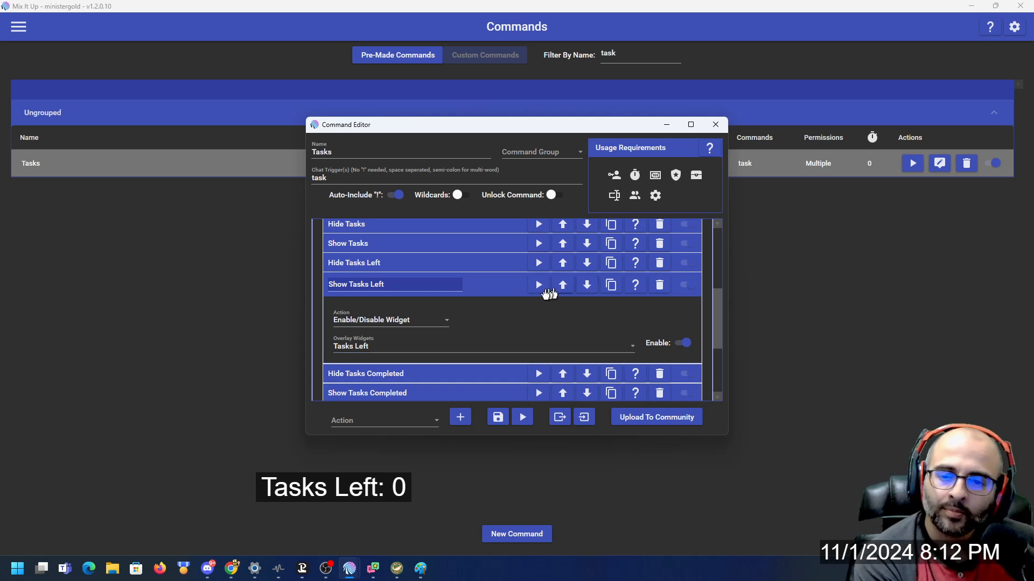
click(503, 280)
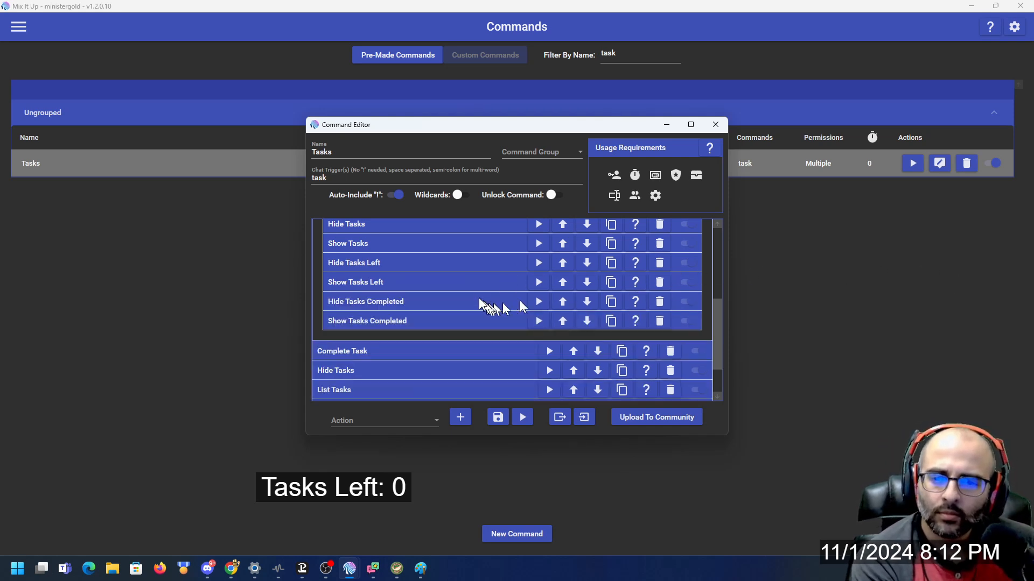
click(425, 302)
scroll(428, 309, down, 2)
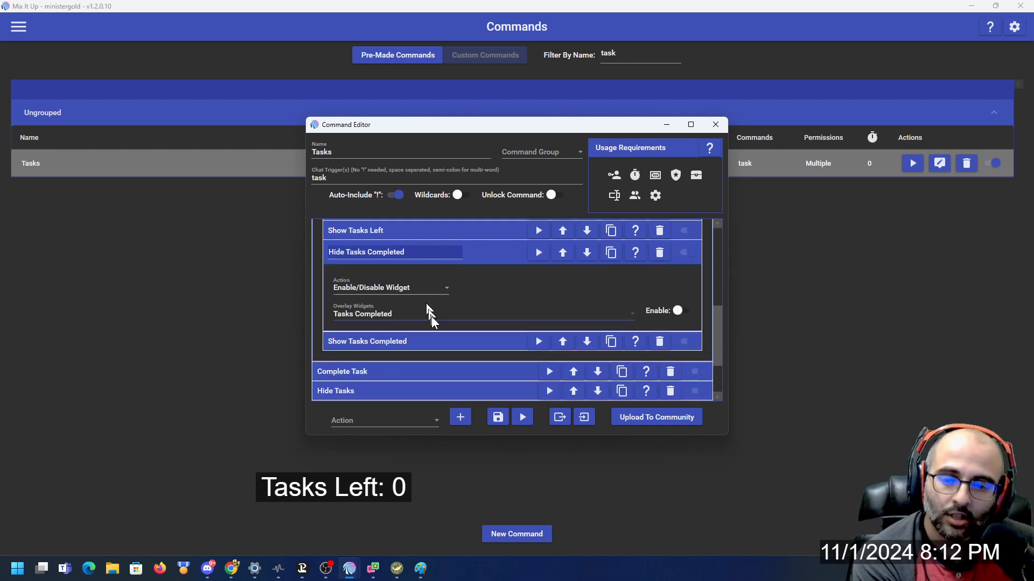
click(420, 344)
scroll(423, 330, up, 1)
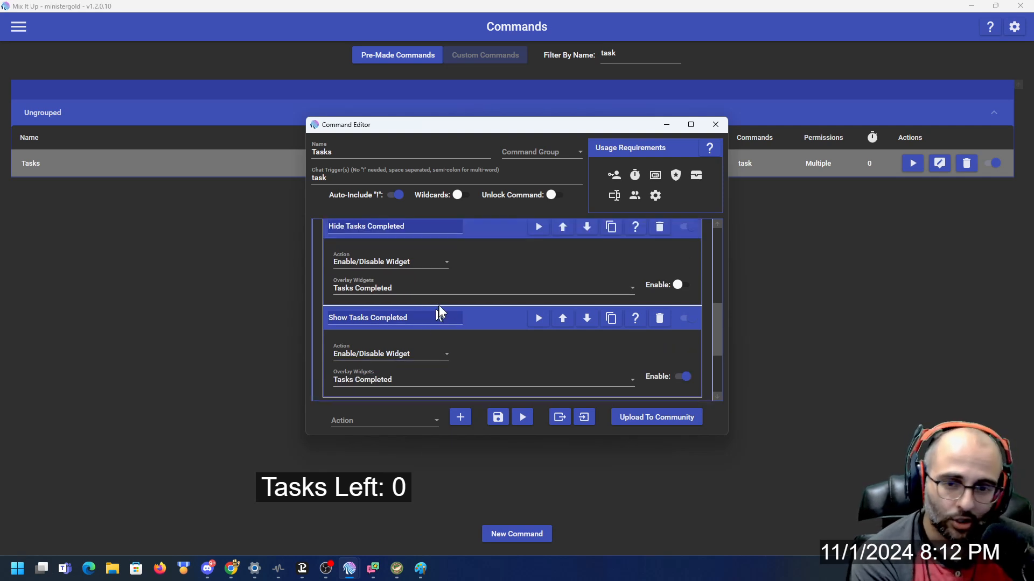
scroll(439, 306, up, 1)
Close the command and open the Tasks Completed overlay widget to review its text details and position settings.
click(716, 125)
click(19, 28)
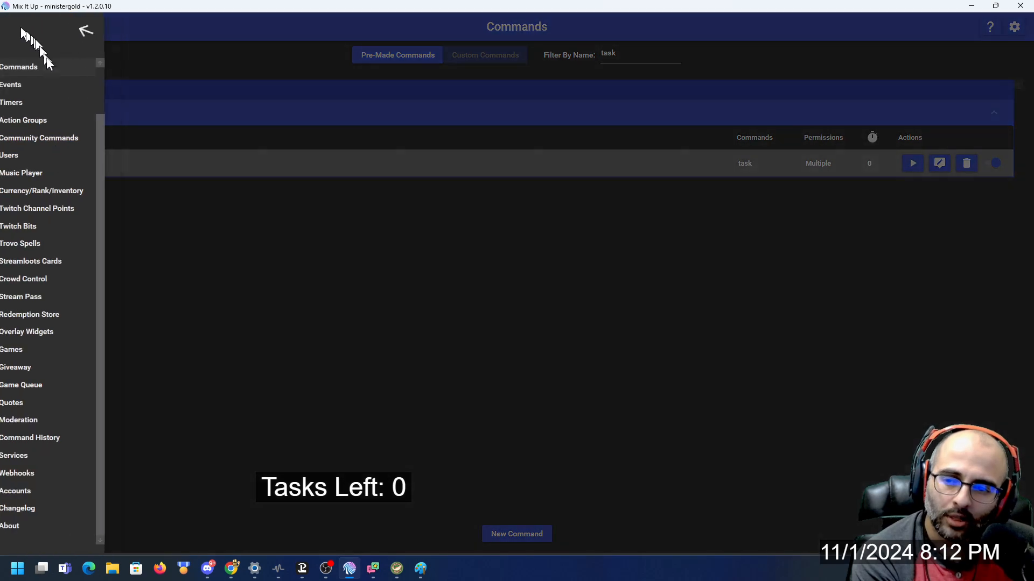
click(56, 333)
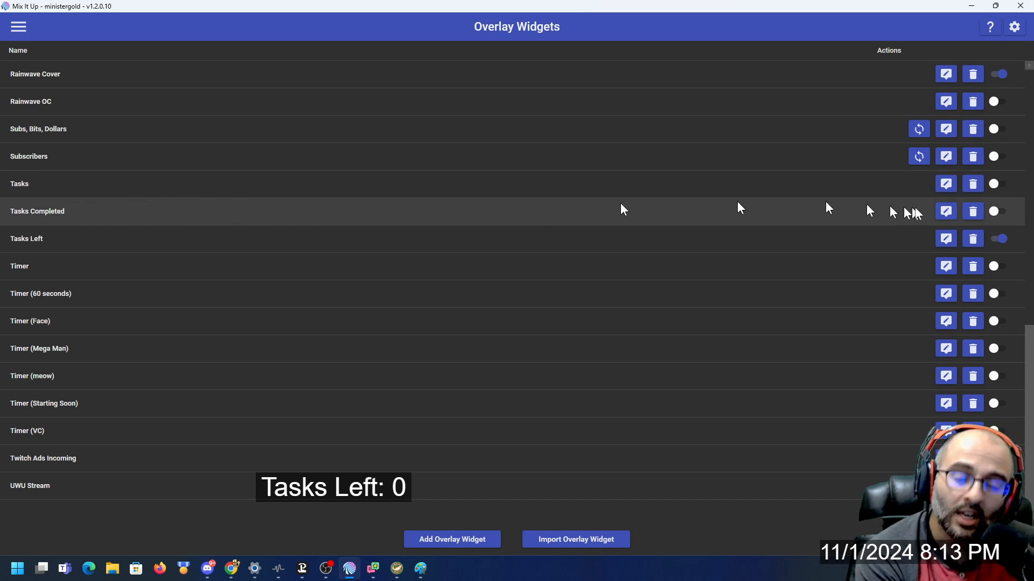
click(945, 211)
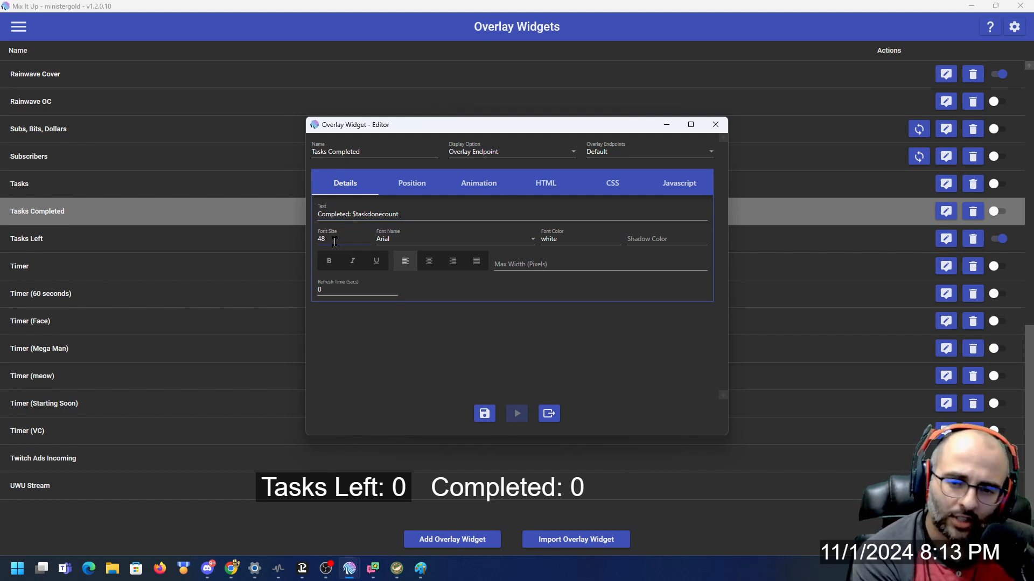
click(410, 186)
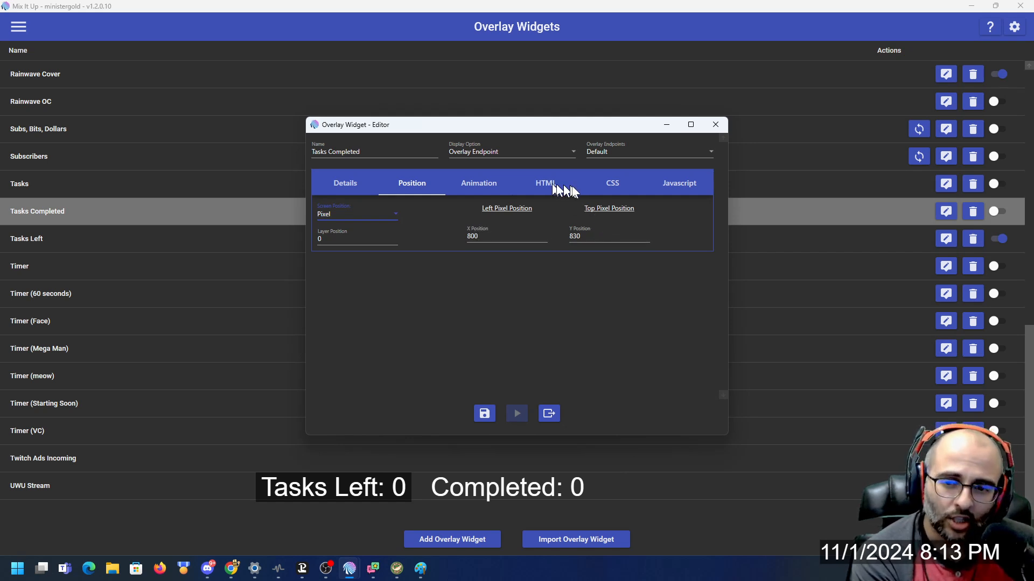
click(345, 186)
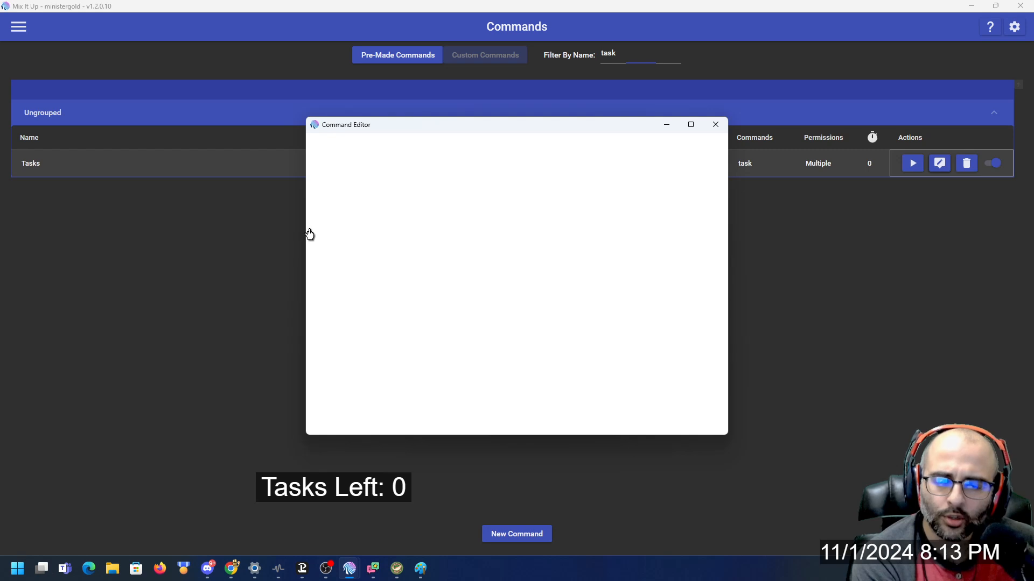
Expand Show Task in the Tasks command again and examine its nested Hide Tasks Completed action.
click(359, 250)
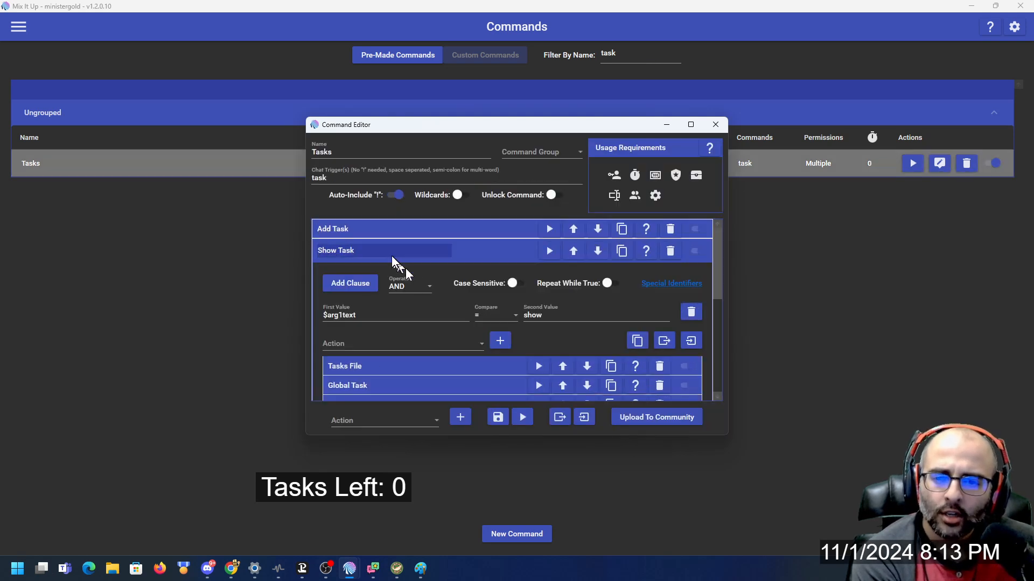
scroll(425, 309, down, 6)
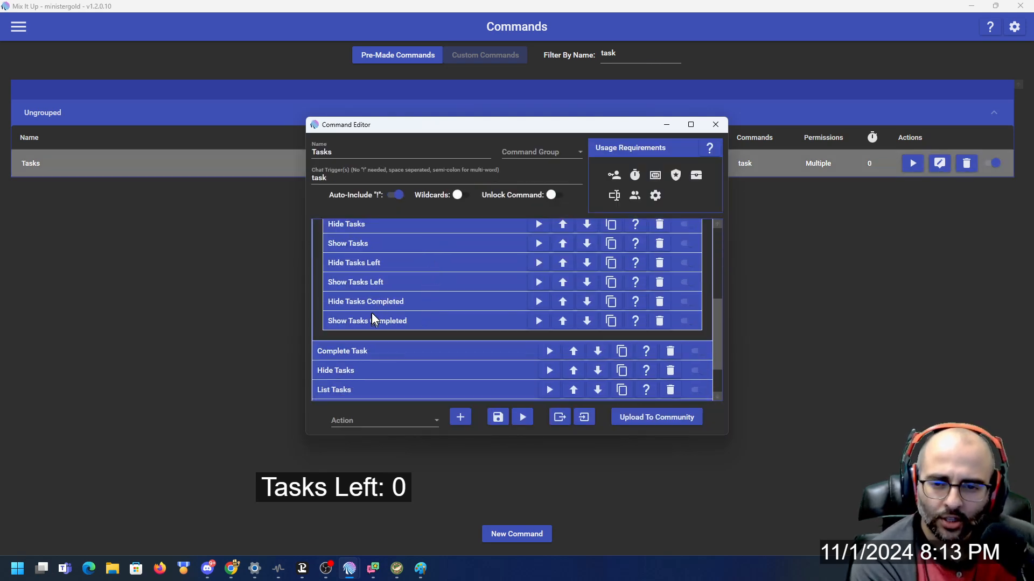
click(379, 303)
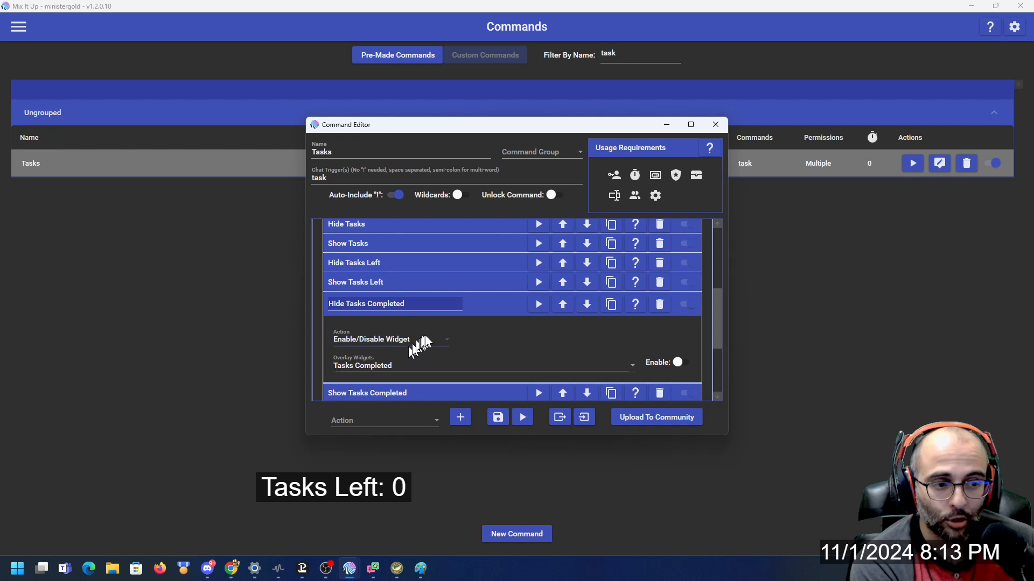
scroll(428, 335, up, 3)
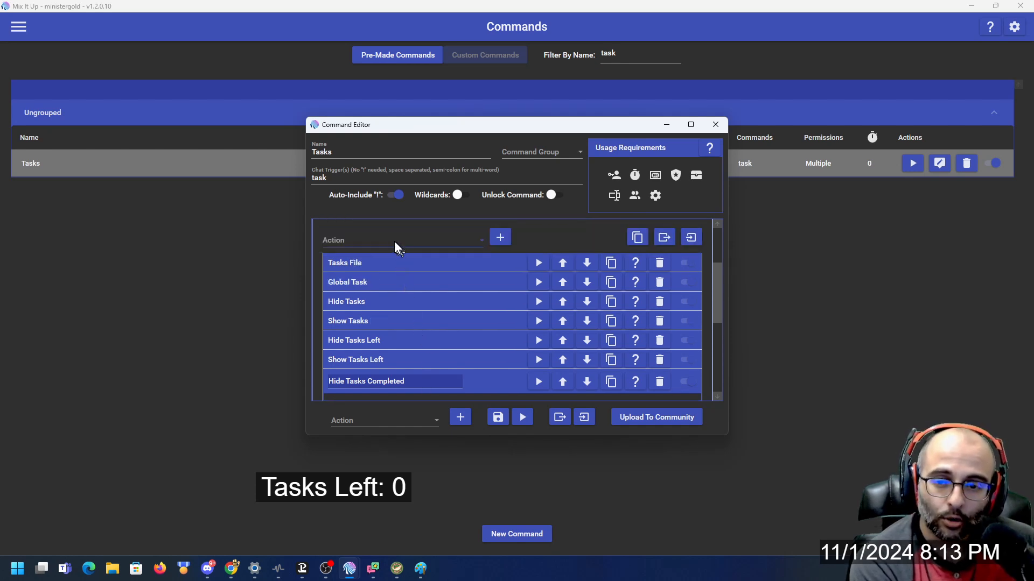
Set the type for a new nested action in Show Task to Overlay (Images & Videos).
click(400, 246)
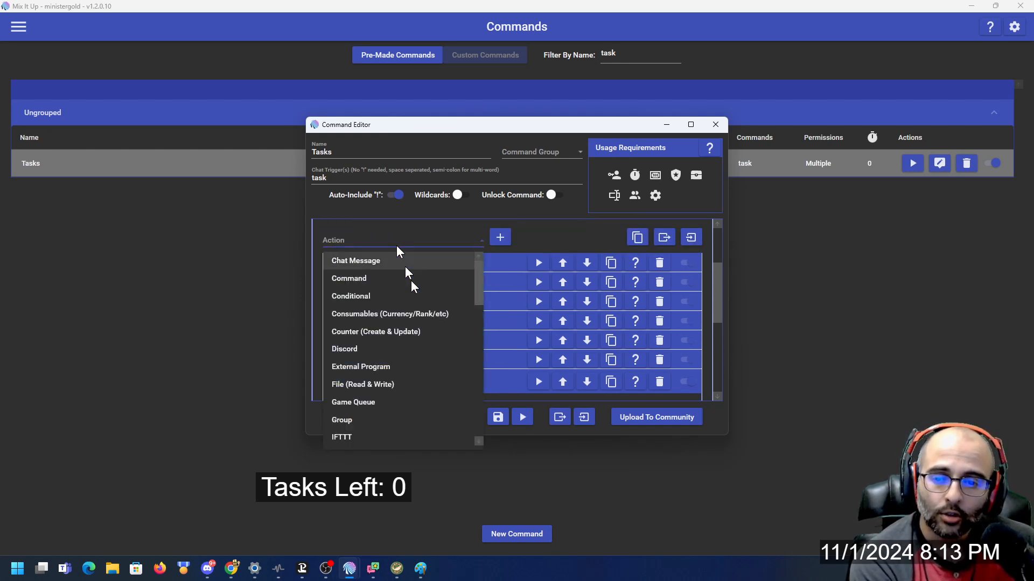
scroll(404, 366, down, 3)
scroll(402, 366, down, 3)
click(409, 350)
Compare the widget settings of the Hide Tasks Completed and Show Tasks Completed actions, and collapse Show Task.
scroll(447, 296, down, 2)
scroll(401, 330, down, 1)
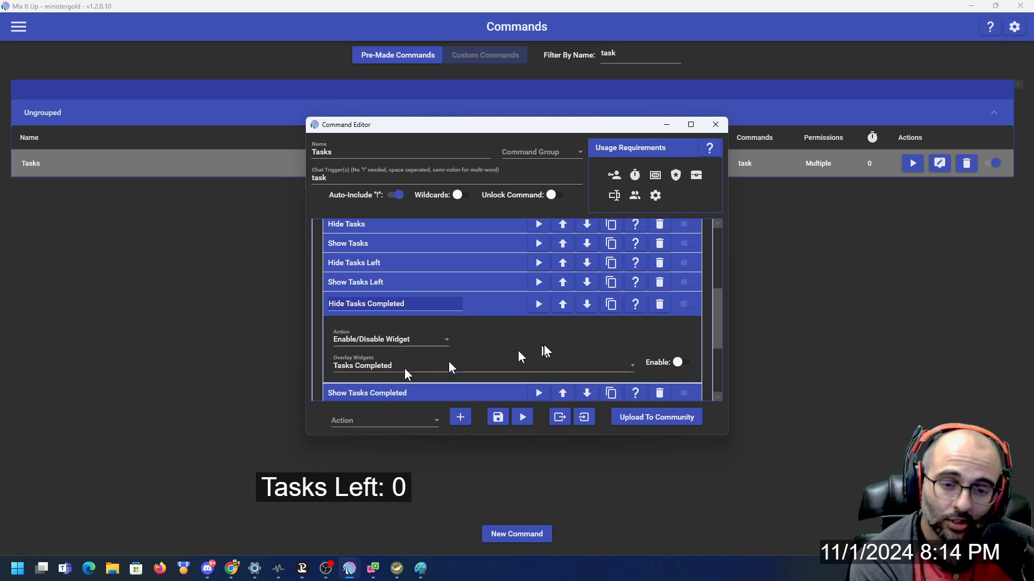
click(468, 303)
click(437, 325)
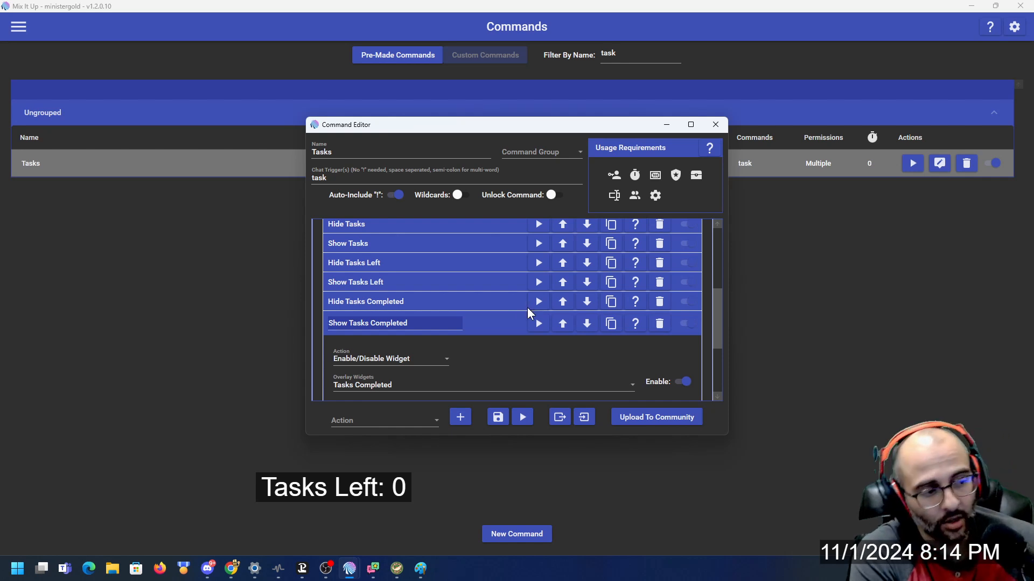
click(494, 322)
scroll(491, 316, up, 4)
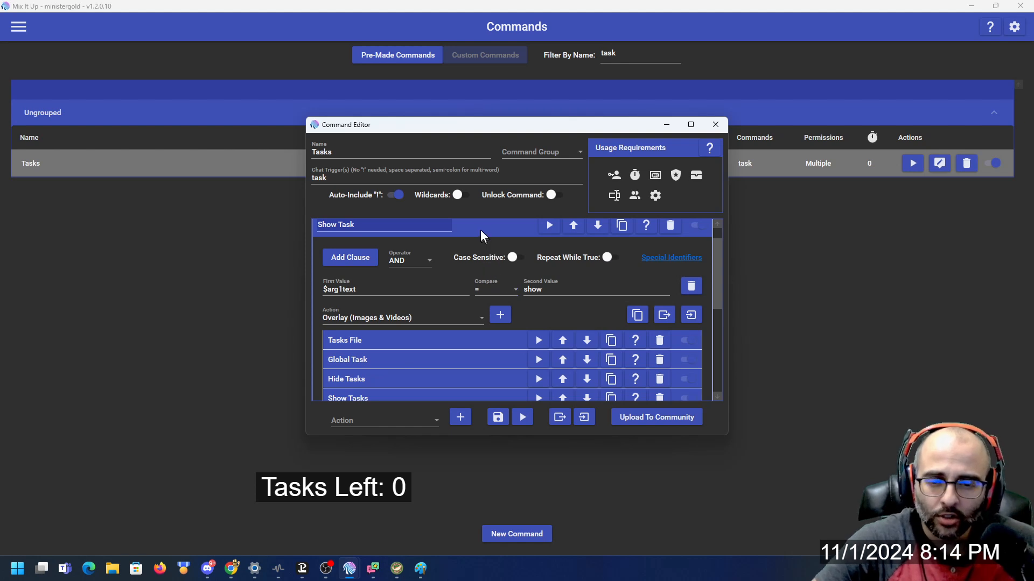
click(480, 231)
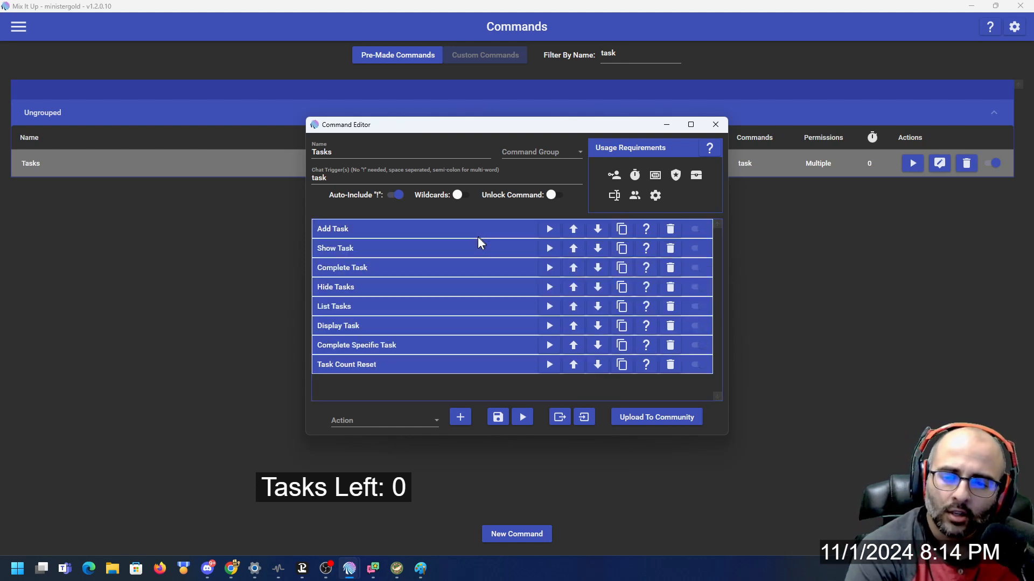
Expand Complete Task to show its condition and set the command's new action type to Conditional.
click(433, 269)
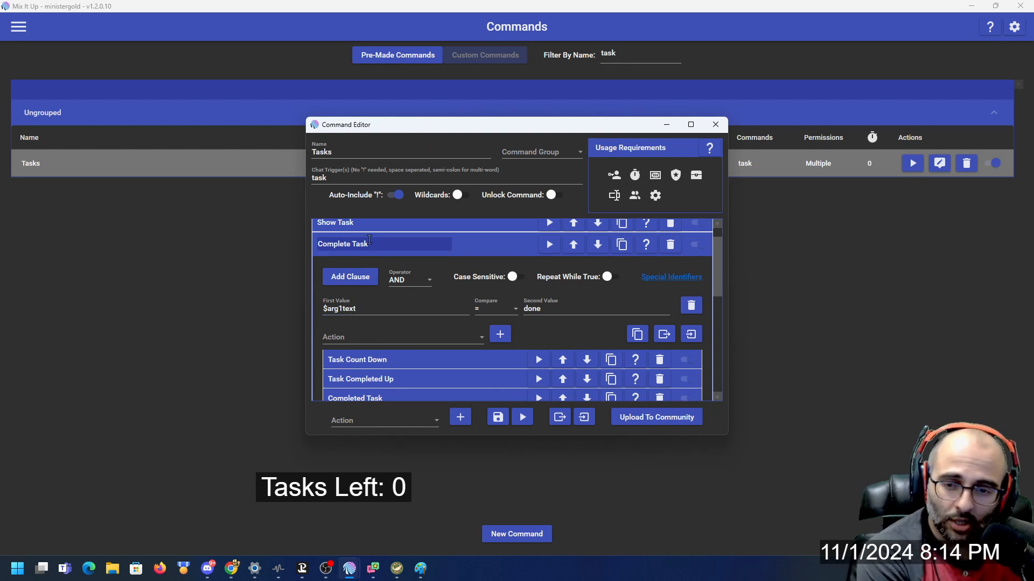
click(368, 420)
scroll(376, 350, up, 1)
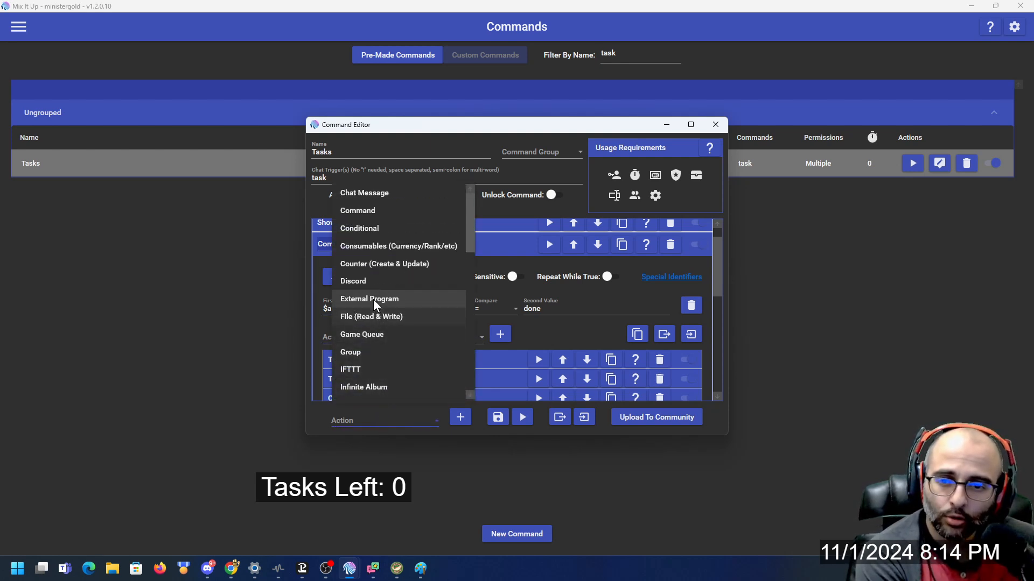
click(366, 229)
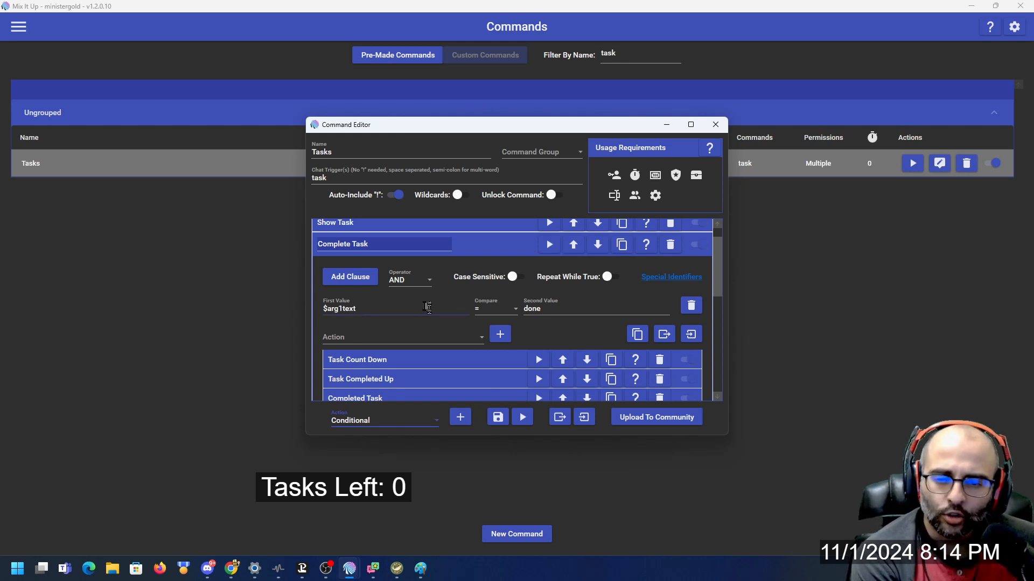
Set the type for a new nested action in Complete Task to Counter (Create & Update).
scroll(401, 329, down, 1)
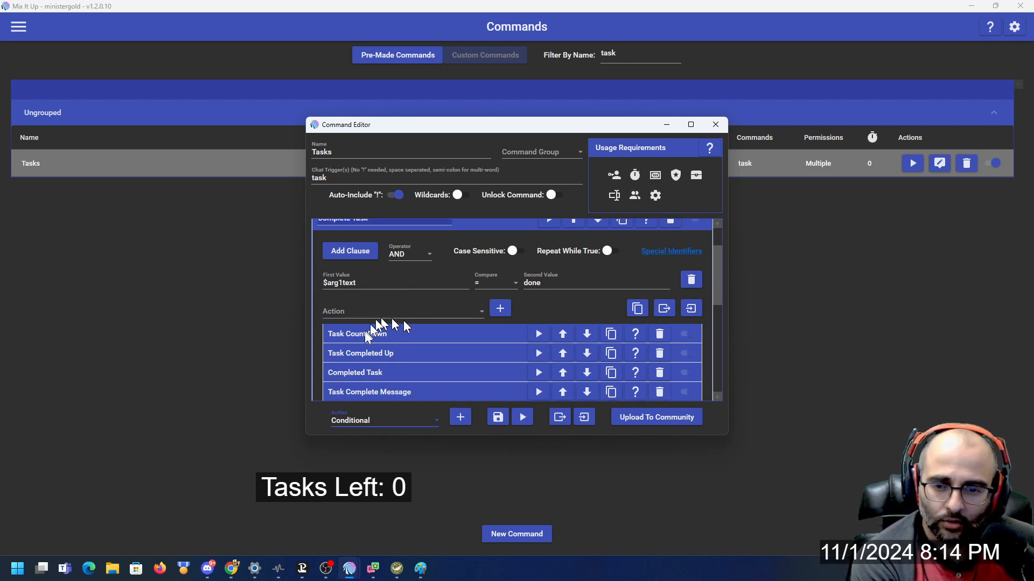
scroll(366, 339, down, 2)
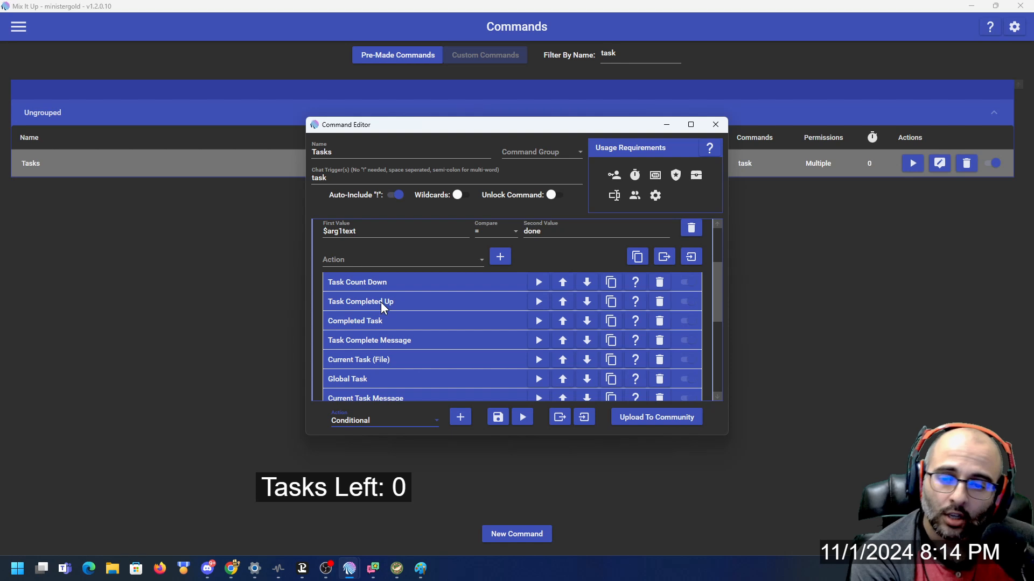
click(380, 263)
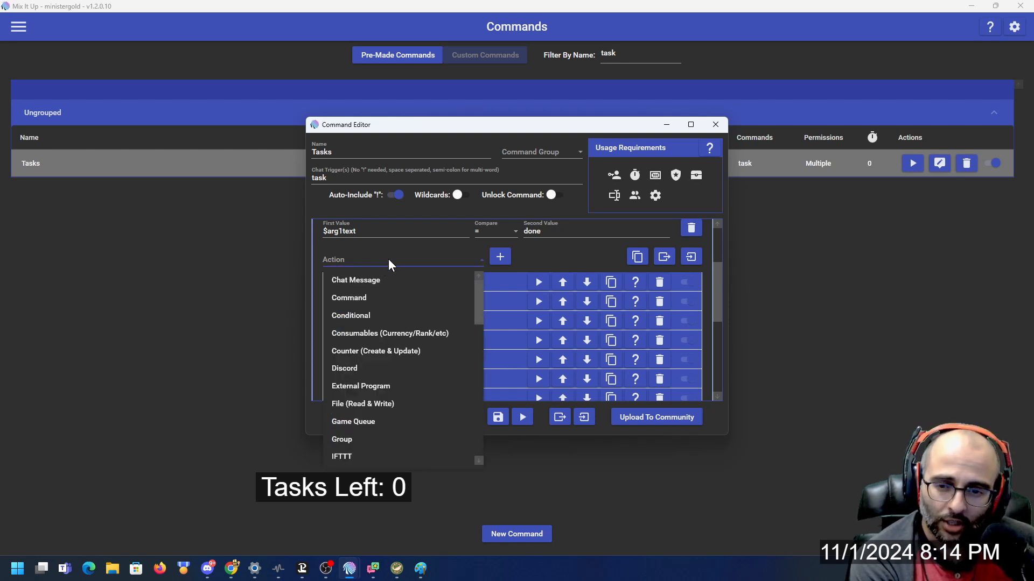
click(403, 352)
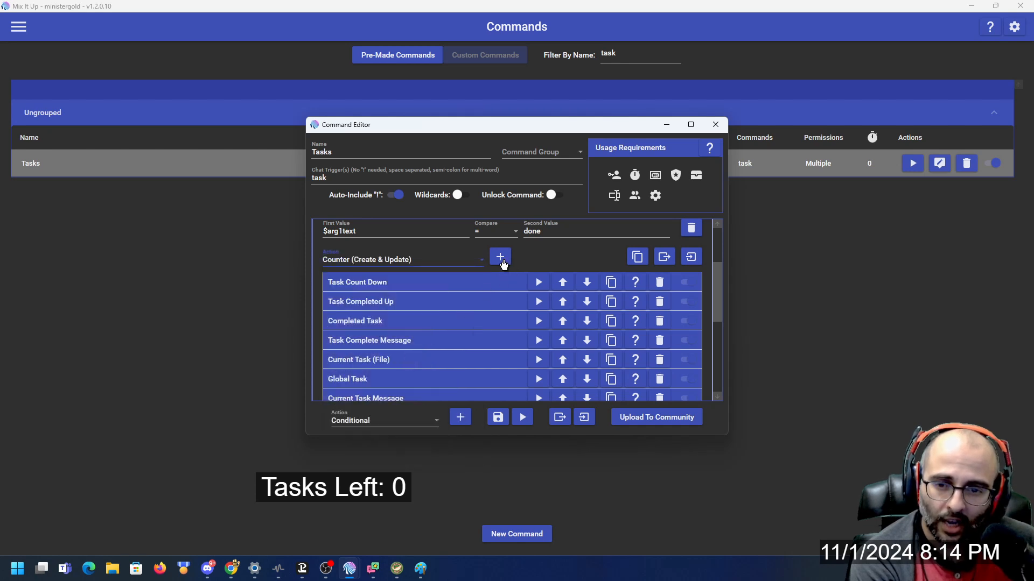
Examine the counter name, action and amount in Complete Task's nested Task Count Down and Task Completed Up actions.
click(406, 281)
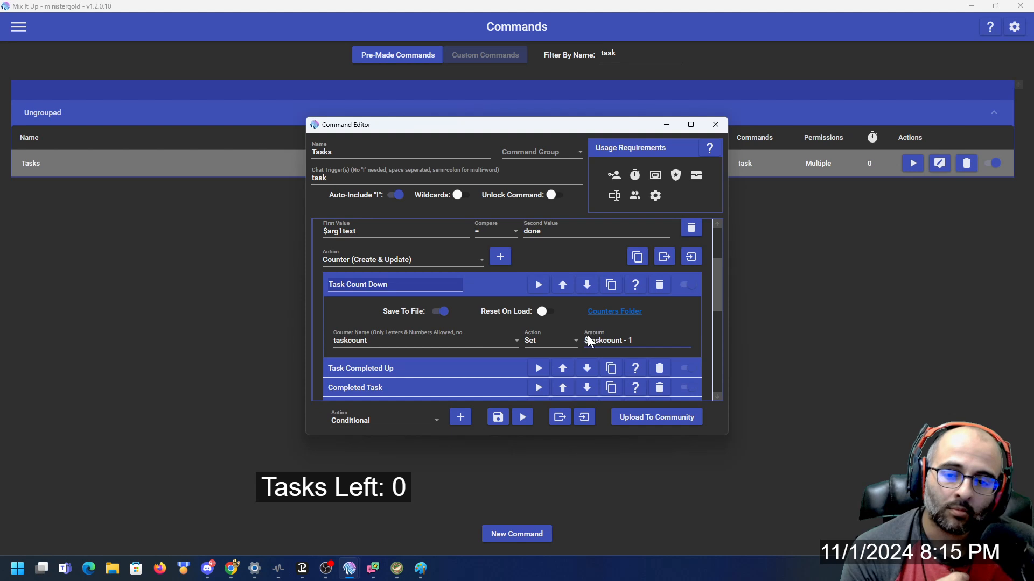
scroll(426, 341, up, 1)
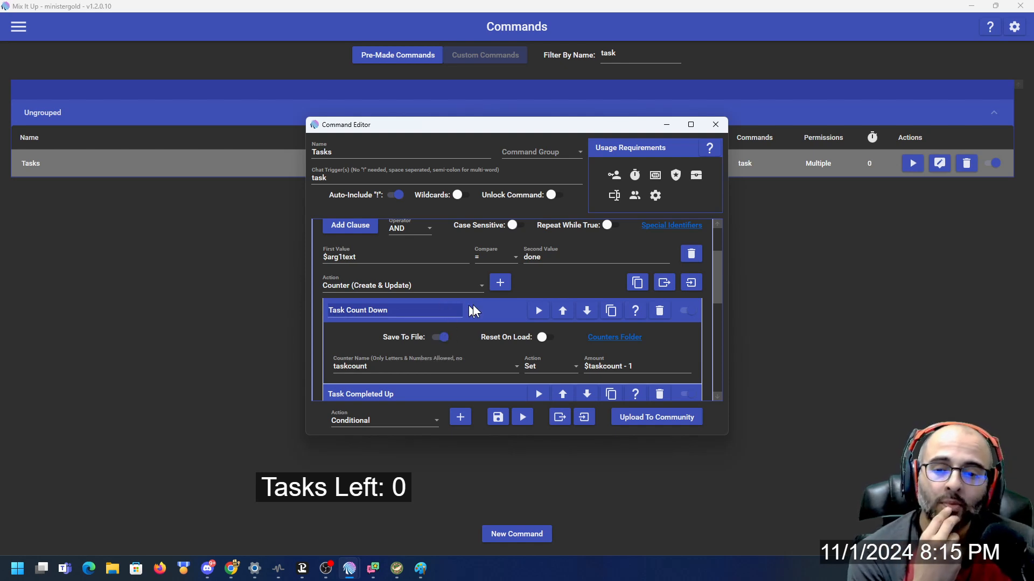
click(491, 311)
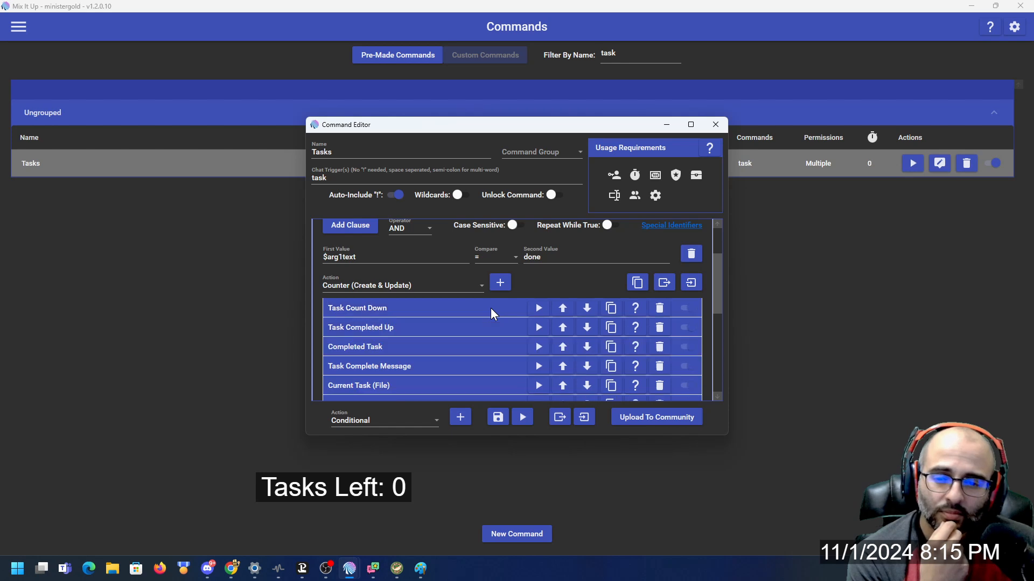
click(402, 328)
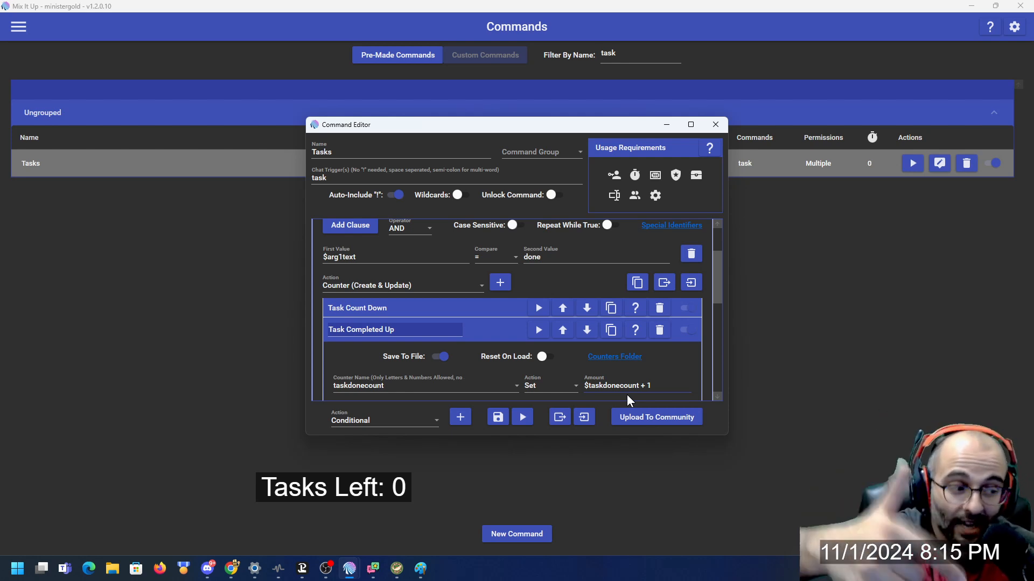
click(495, 335)
scroll(470, 330, down, 2)
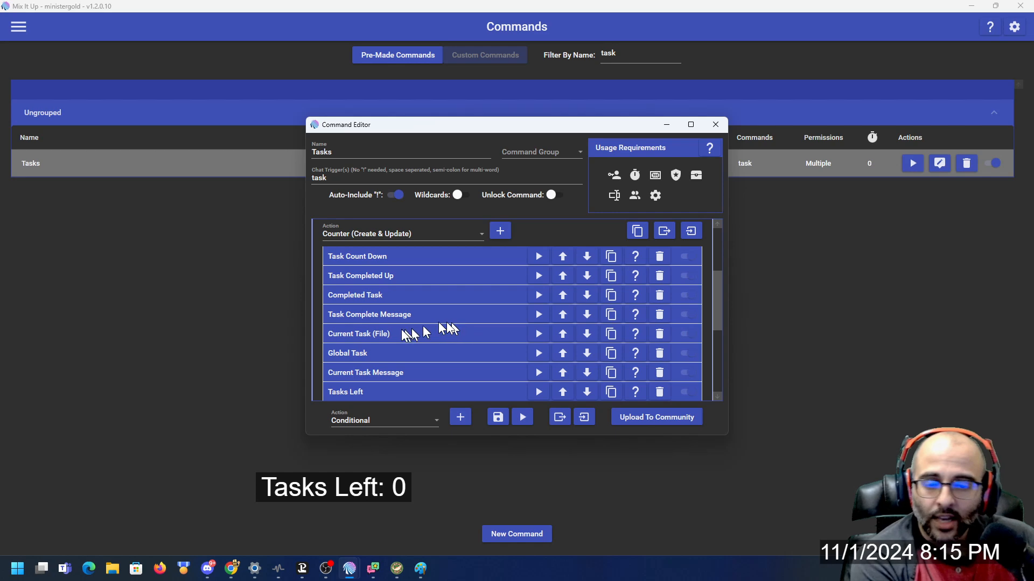
Maximize the command editor, expand the nested Completed Task action, and set Complete Task's new nested action type to File (Read & Write).
click(691, 124)
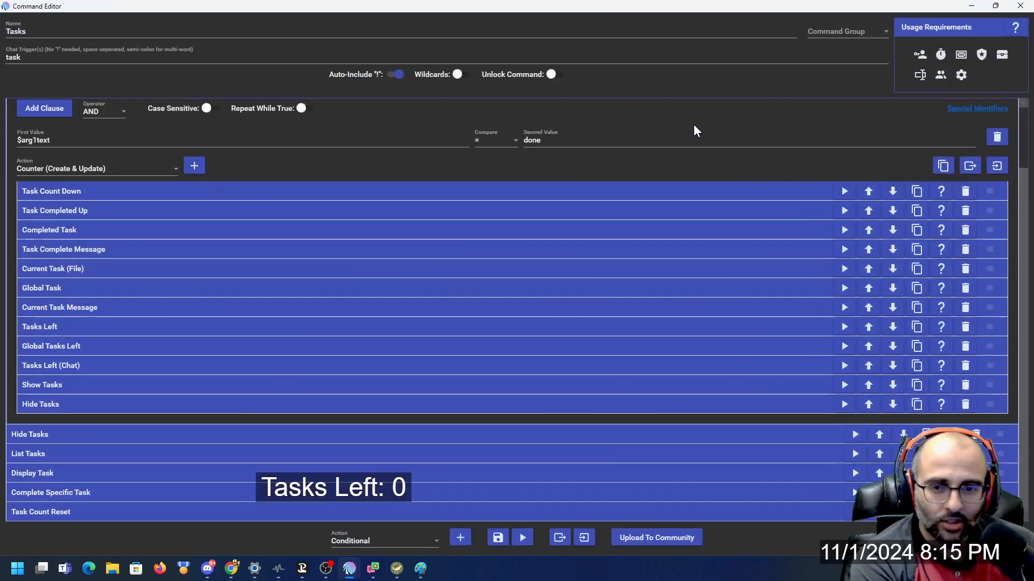
click(100, 235)
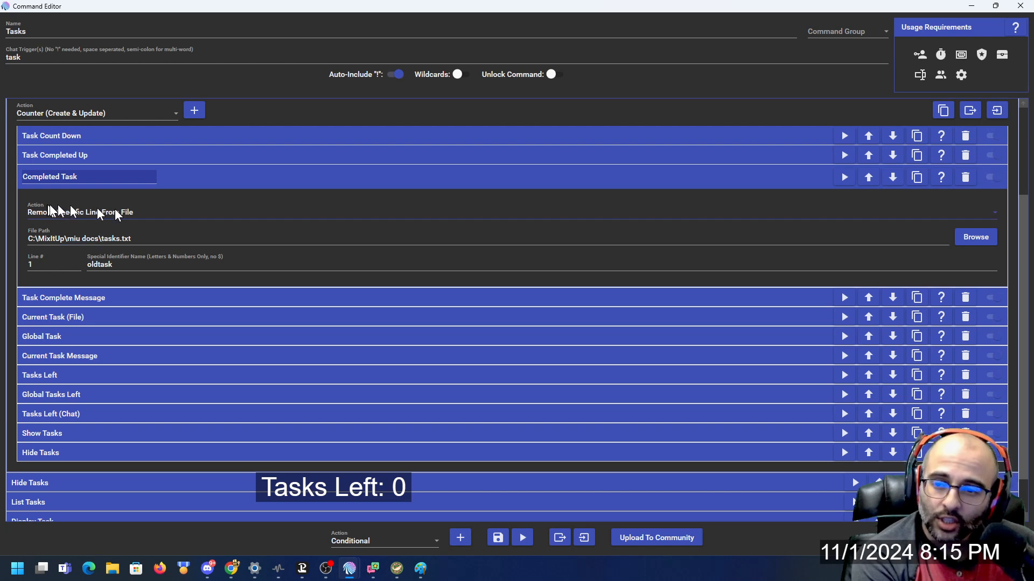
click(134, 114)
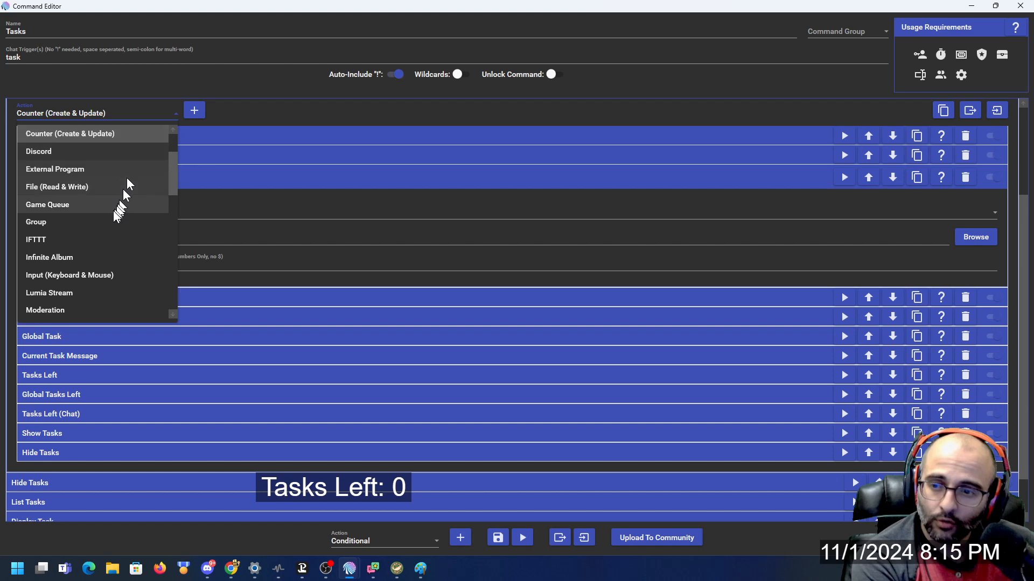
scroll(110, 204, down, 1)
scroll(106, 188, up, 3)
scroll(112, 197, down, 4)
scroll(107, 189, up, 3)
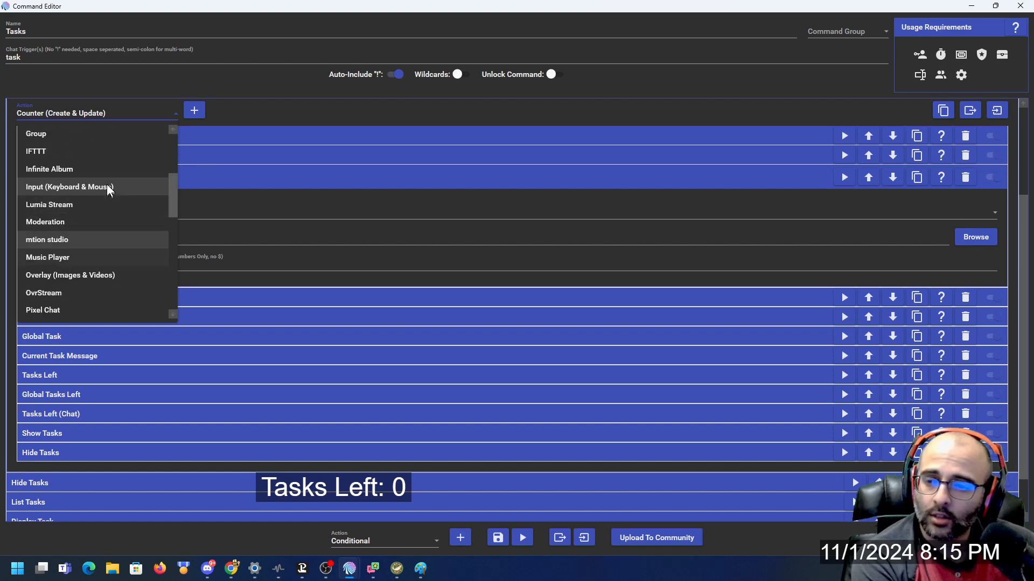
click(113, 209)
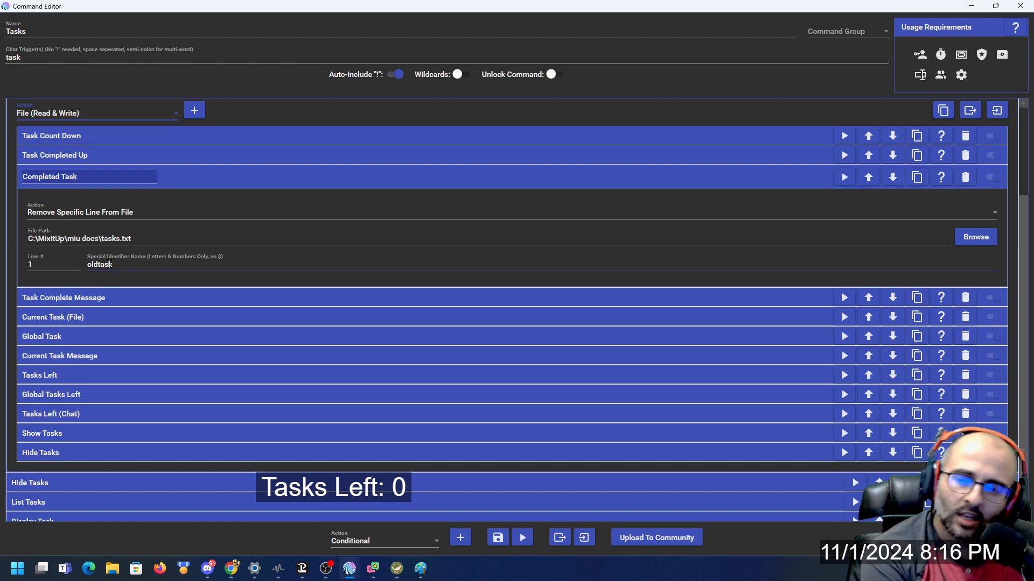
Show the nested Task Complete Message action's chat text and set Complete Task's new nested action type to Chat Message.
click(178, 184)
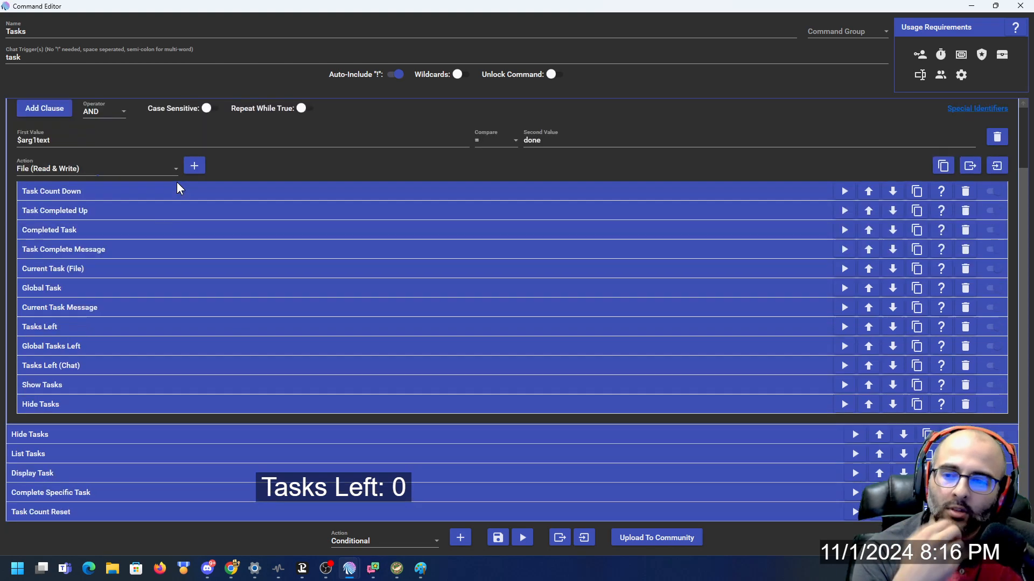
click(108, 248)
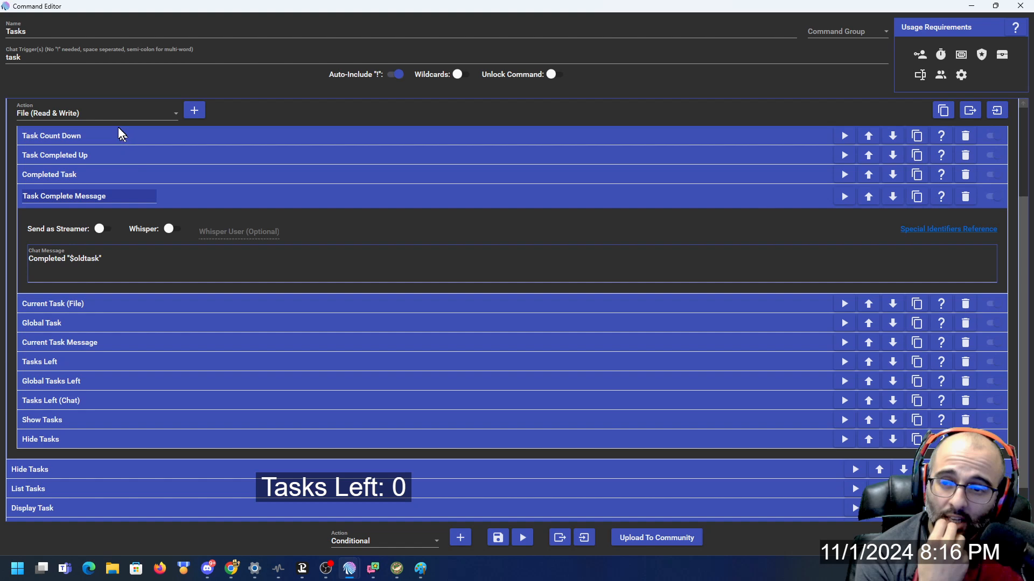
click(99, 112)
scroll(90, 171, up, 3)
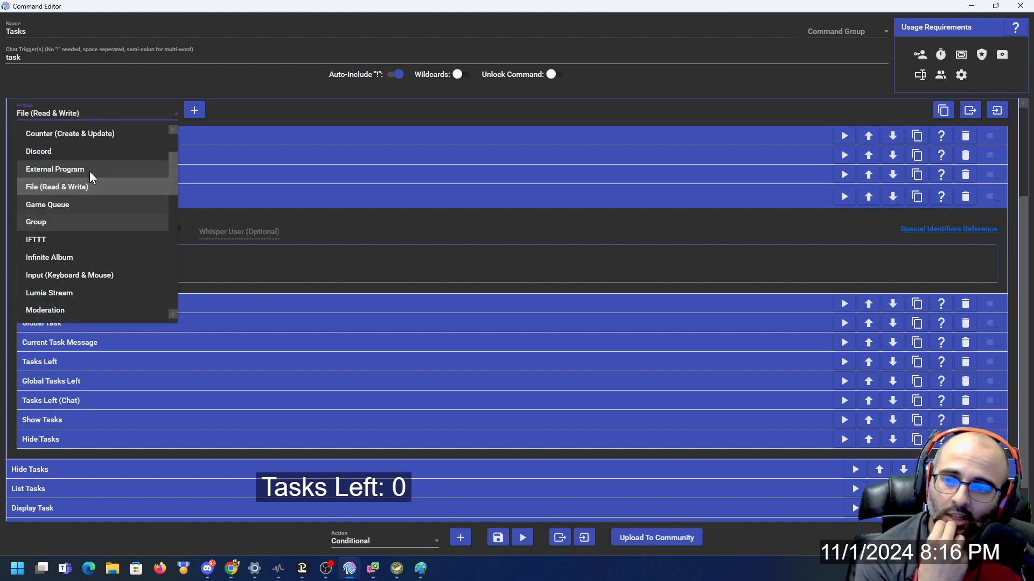
click(79, 139)
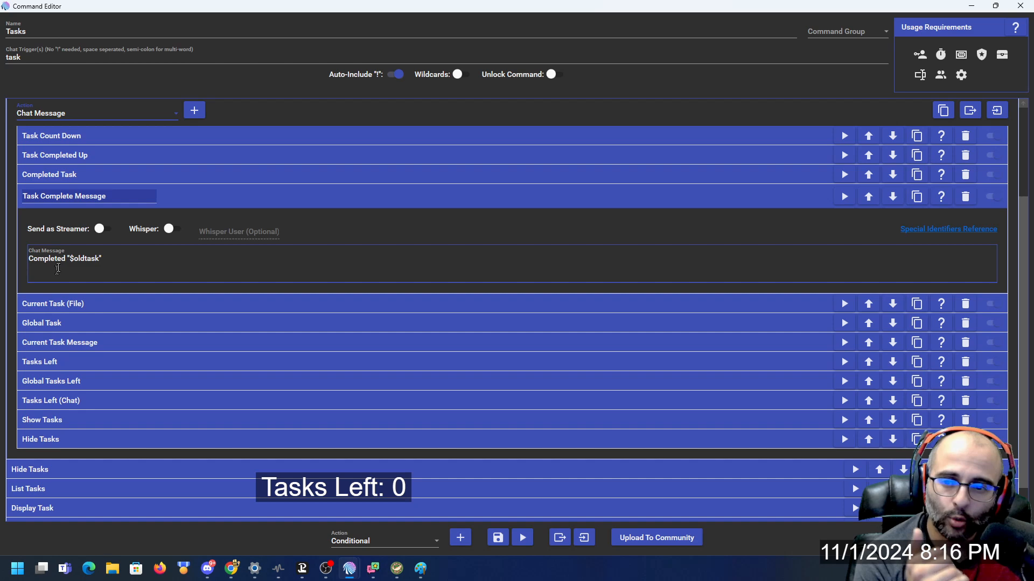
click(219, 191)
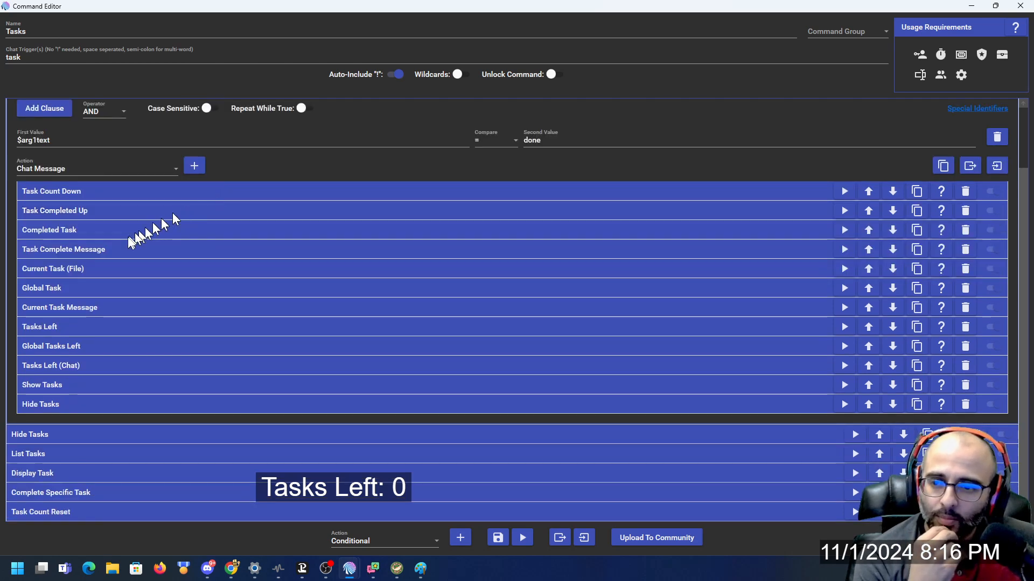
Examine the settings of Complete Task's nested Current Task (File), Global Task and Current Task Message actions.
click(100, 270)
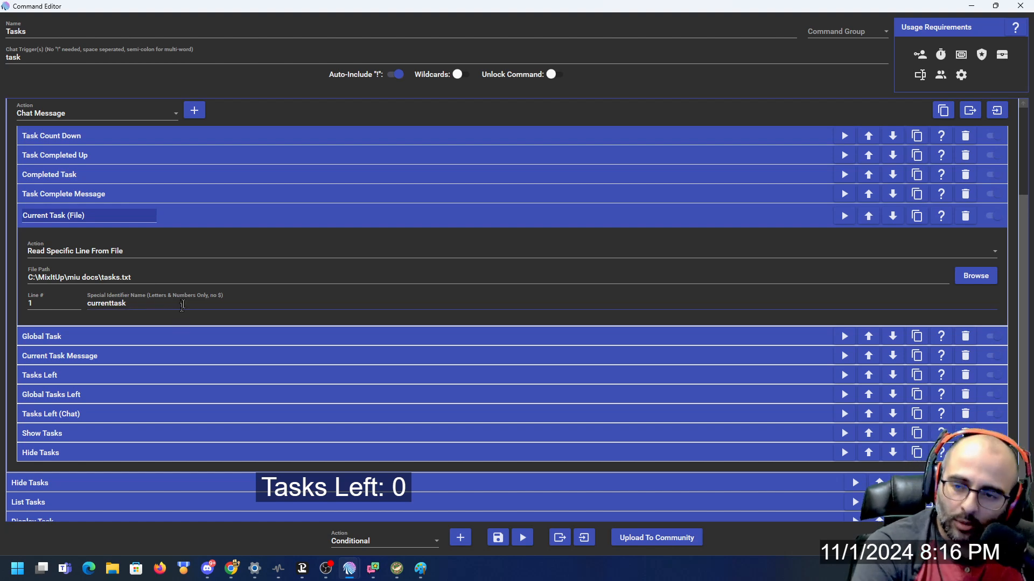
click(168, 221)
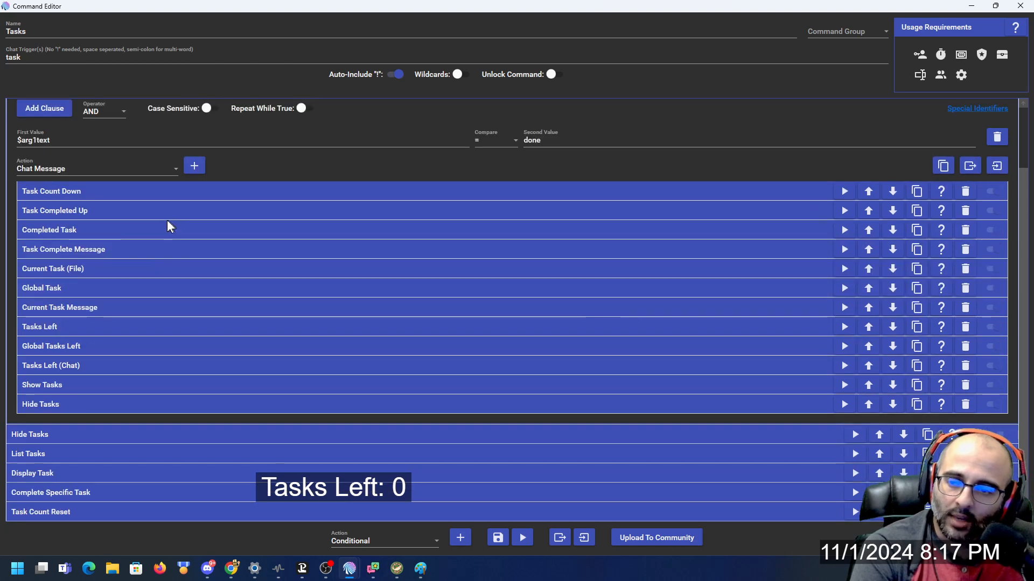
click(79, 291)
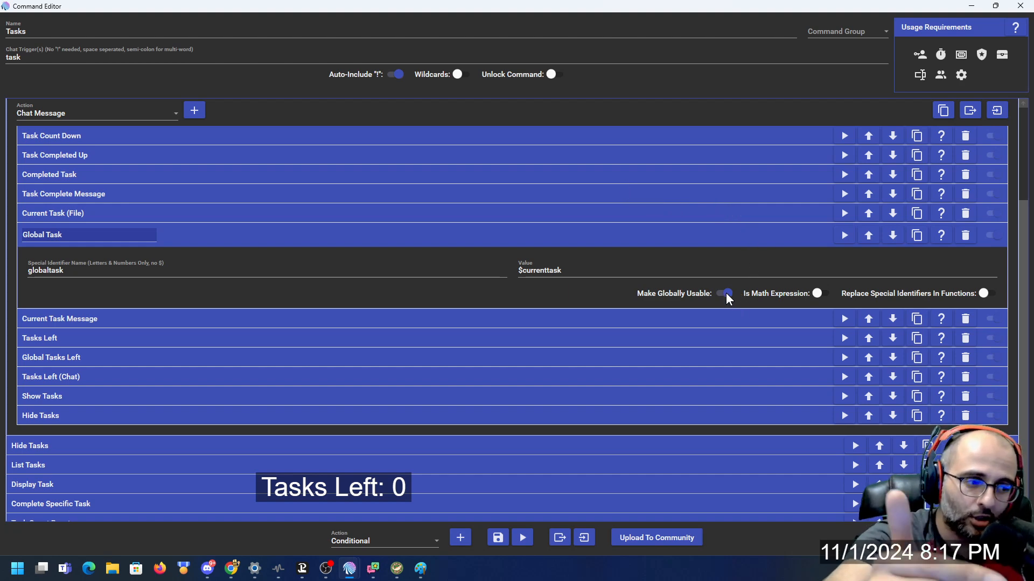
click(172, 234)
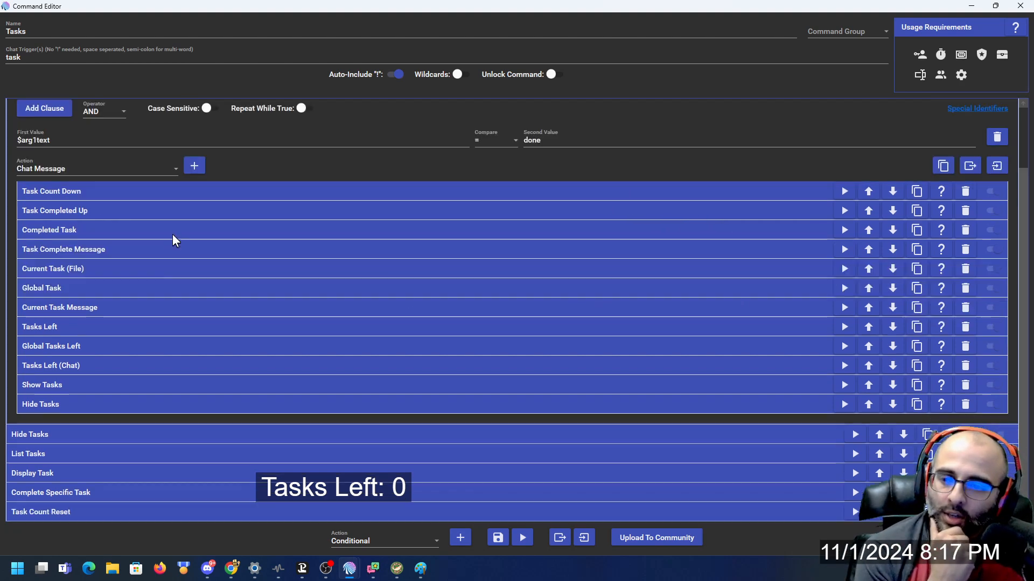
click(121, 308)
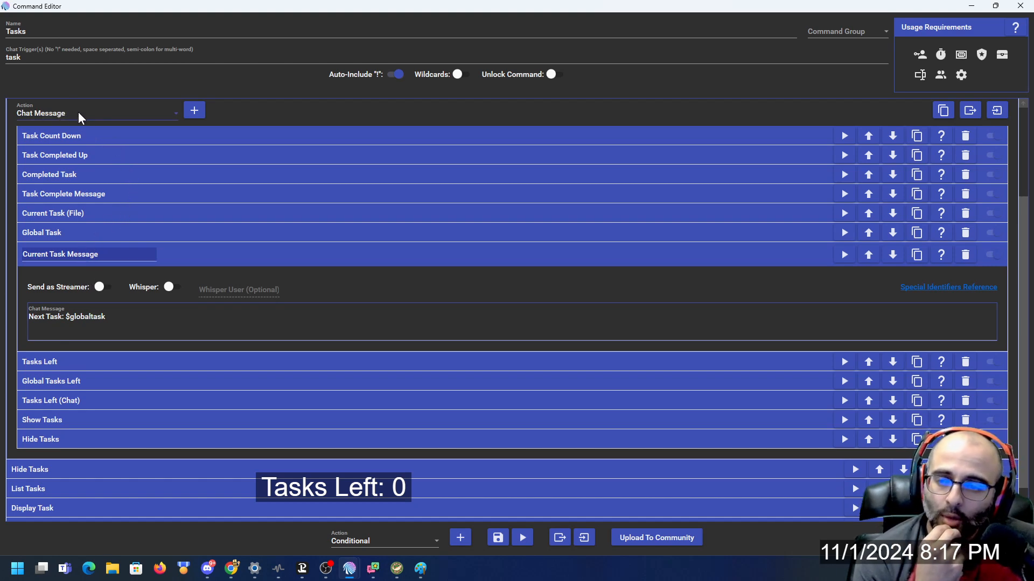
click(183, 249)
Show the nested Tasks Left action's settings and set Complete Task's new nested action type to File (Read & Write).
click(76, 327)
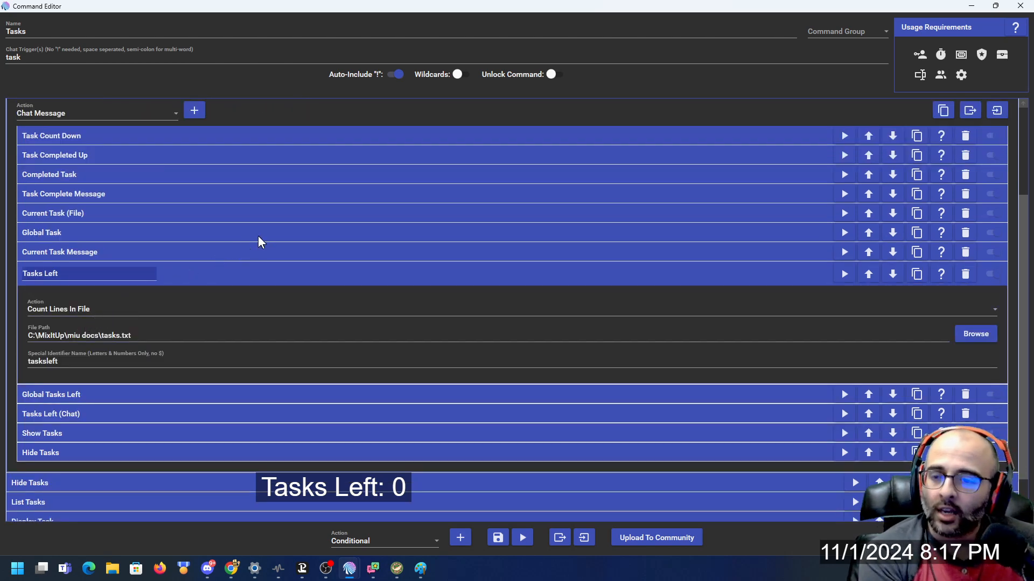
click(115, 115)
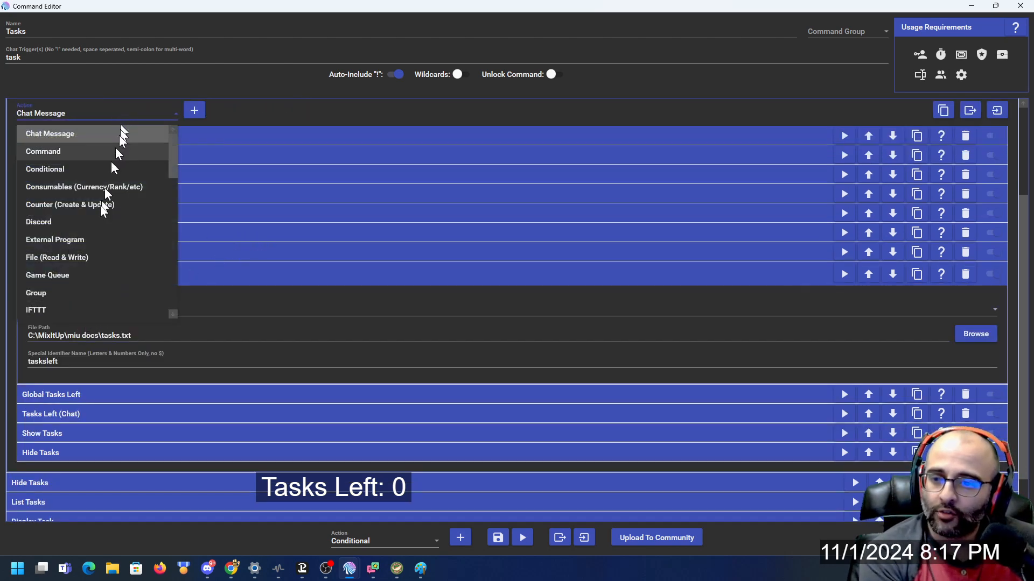
click(79, 241)
click(142, 111)
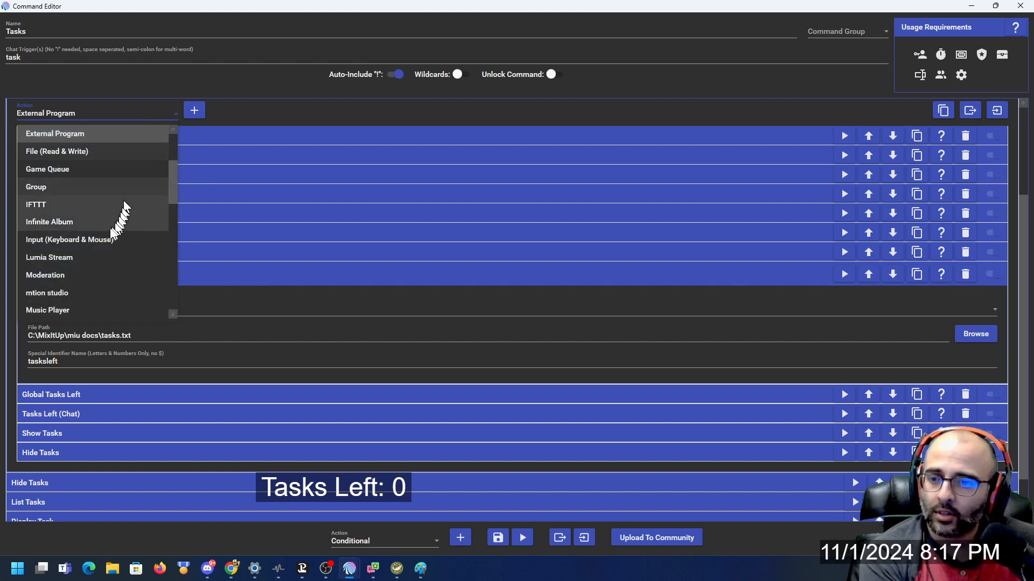
click(93, 148)
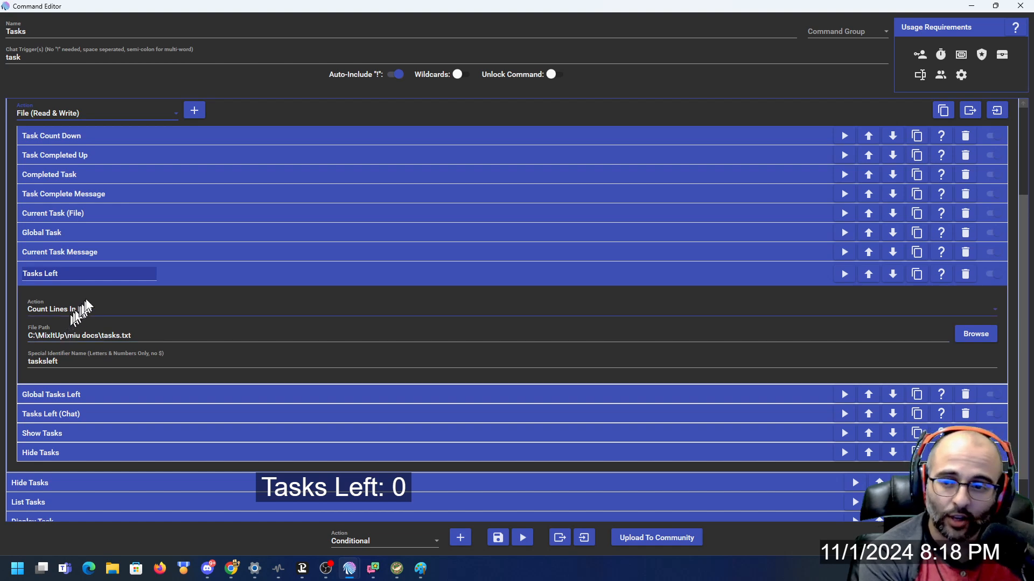
click(163, 275)
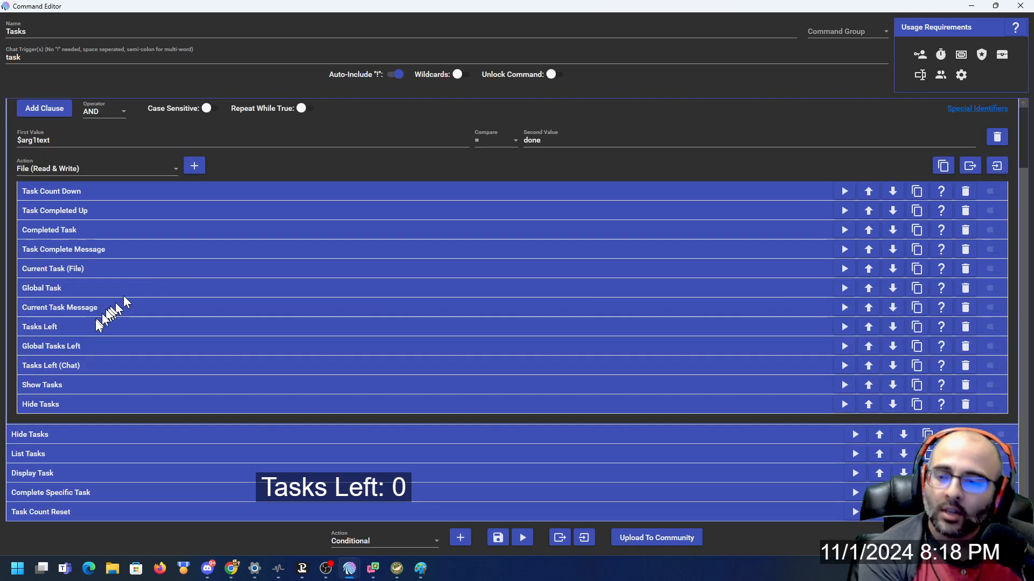
Expand the nested Global Tasks Left action and set Complete Task's new nested action type to Special Identifier.
click(74, 347)
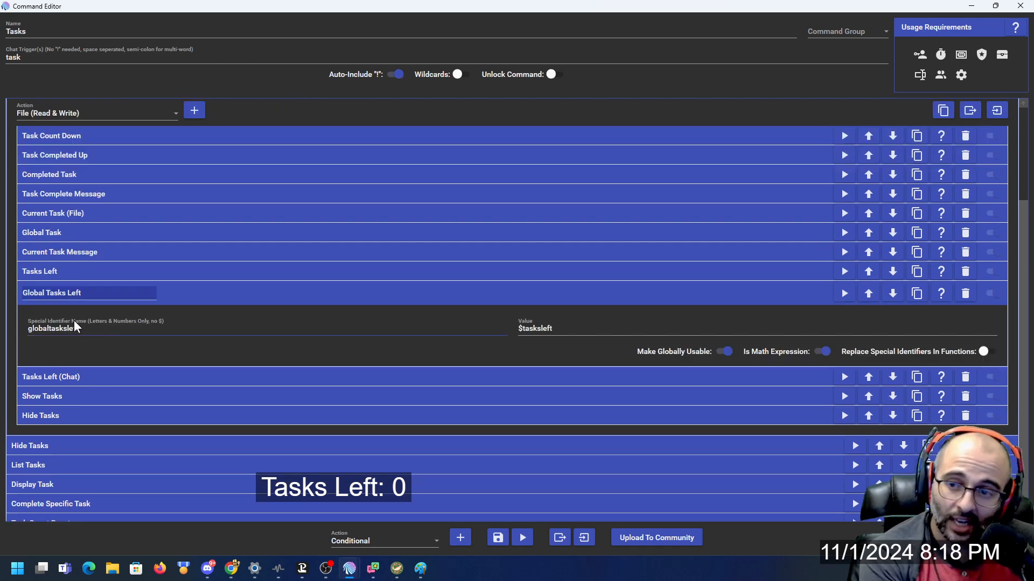
click(147, 113)
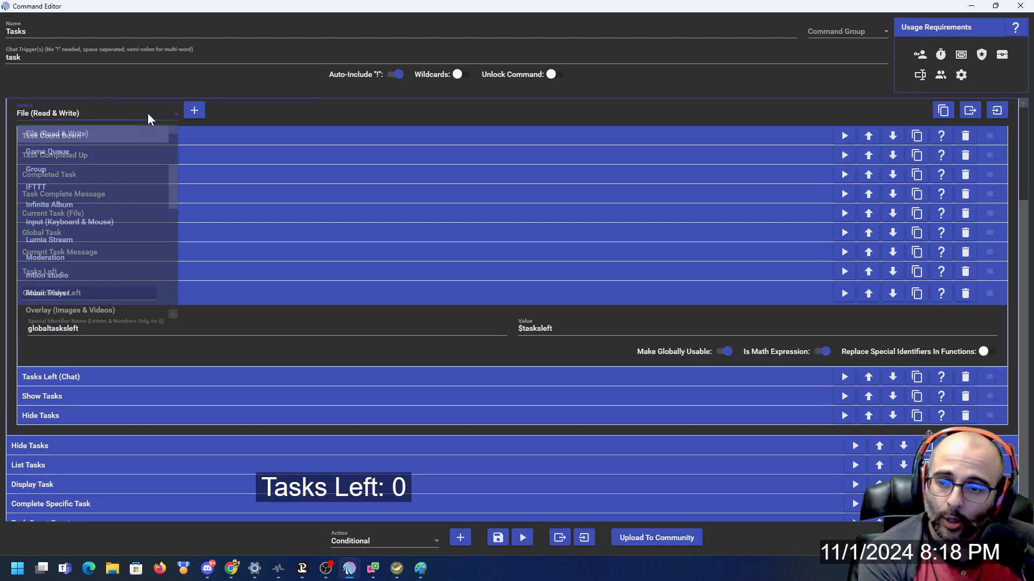
scroll(110, 284, down, 5)
scroll(109, 283, down, 4)
scroll(92, 269, up, 4)
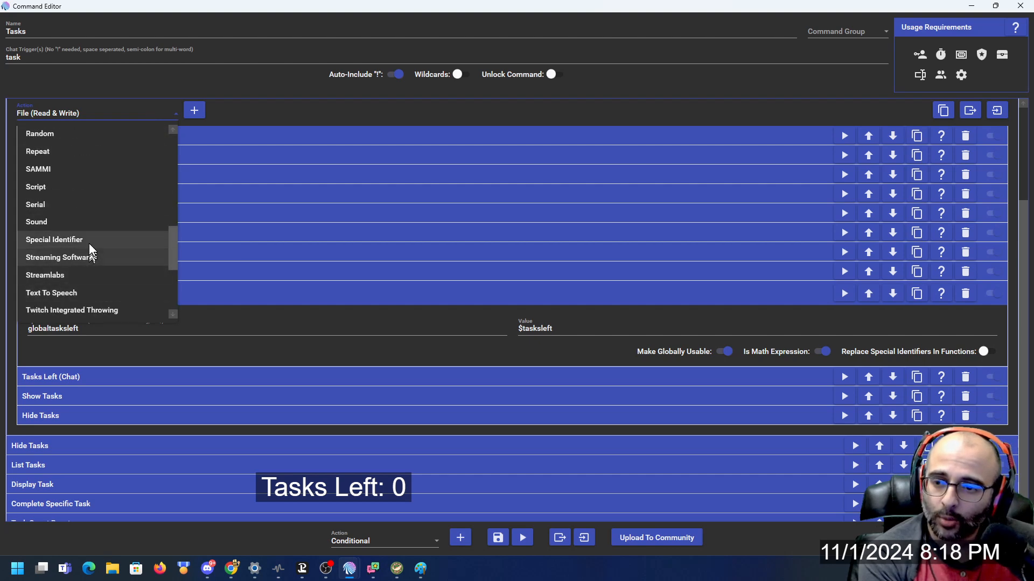
click(89, 241)
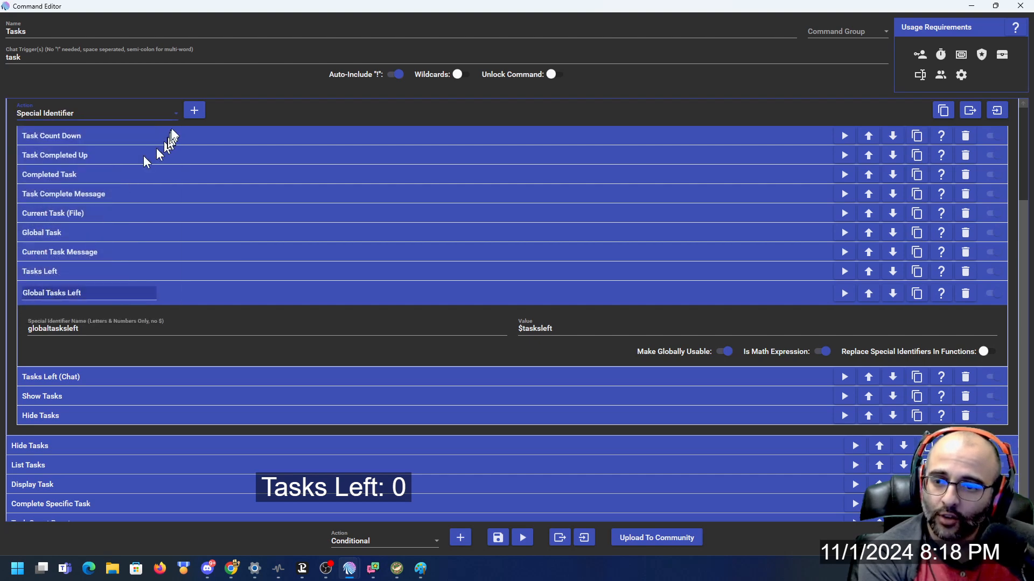
Compare Global Tasks Left's special identifier name and value with the identifier defined in Tasks Left.
click(27, 328)
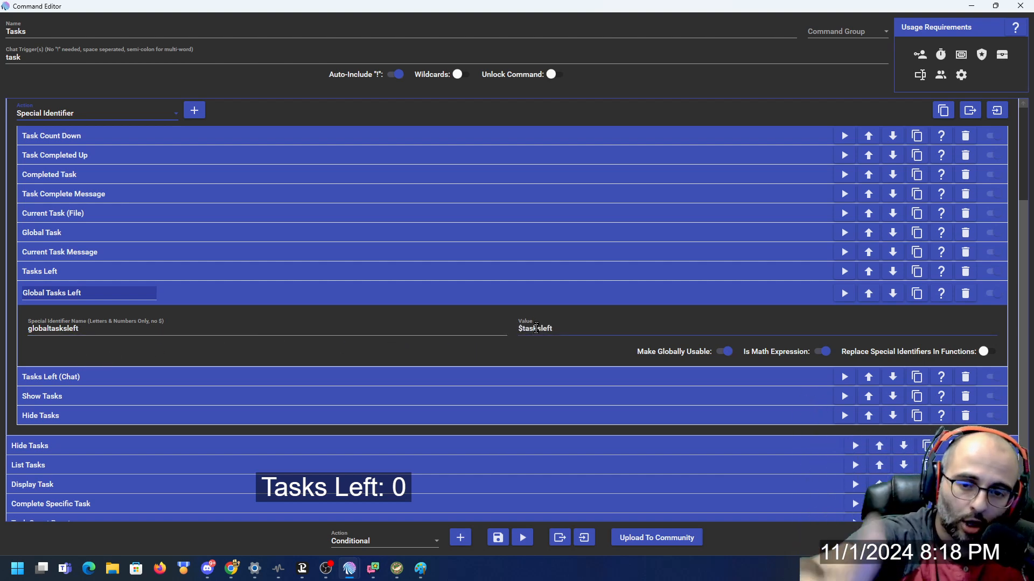
click(420, 275)
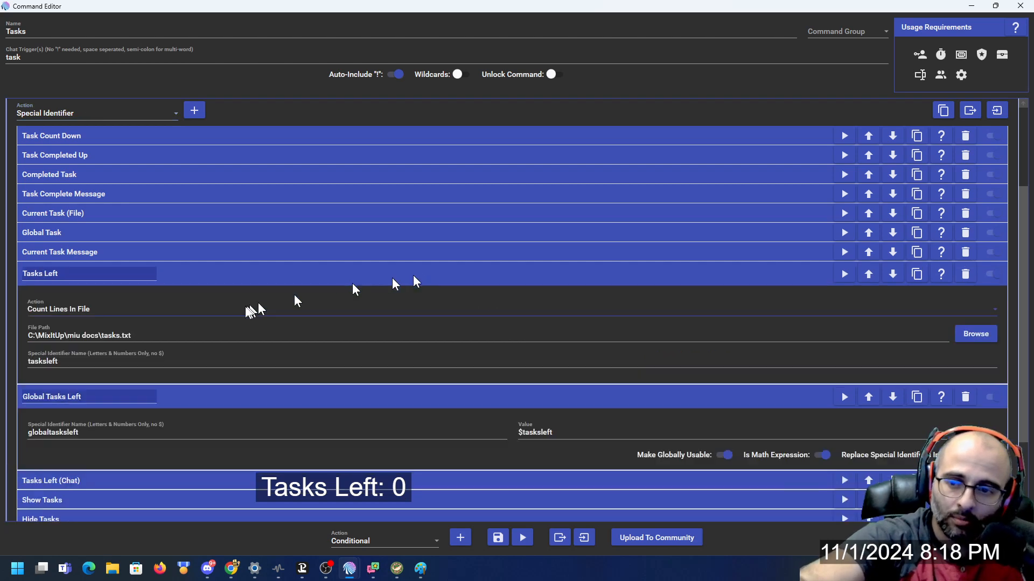
click(229, 279)
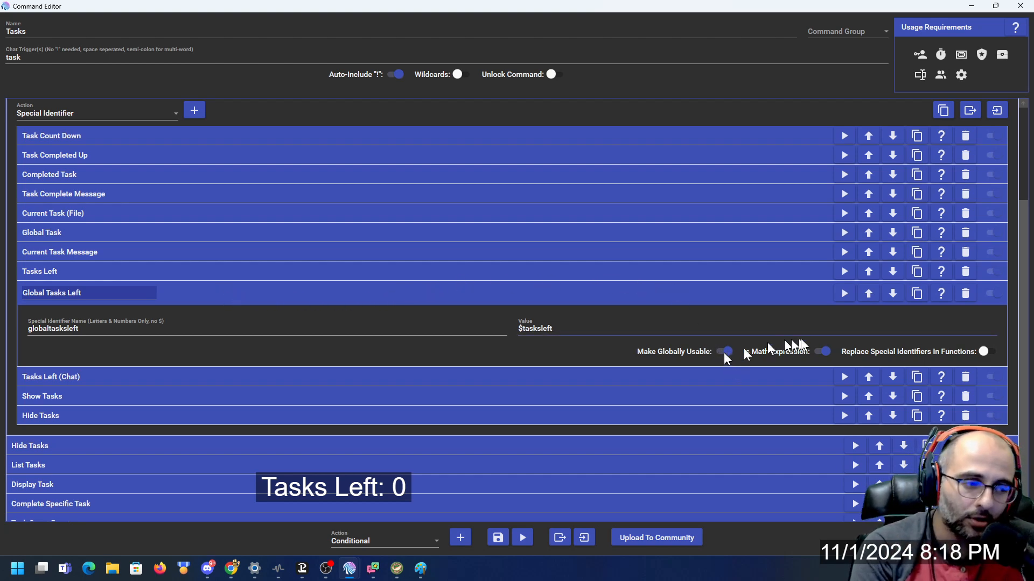
click(226, 291)
Show the nested Tasks Left (Chat) message and set Complete Task's new nested action type to Chat Message.
click(111, 366)
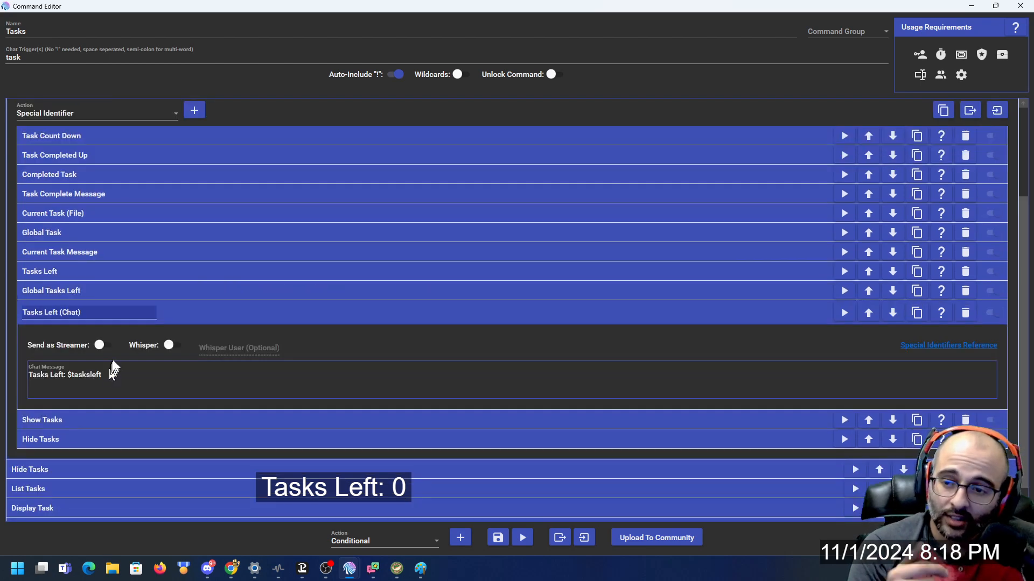
click(118, 111)
scroll(120, 143, up, 5)
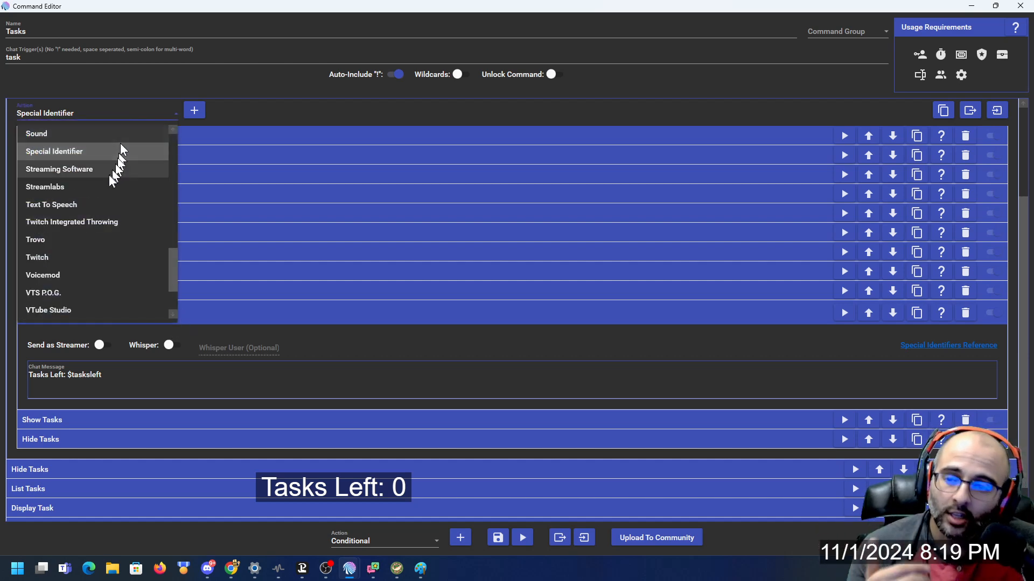
scroll(98, 152, up, 5)
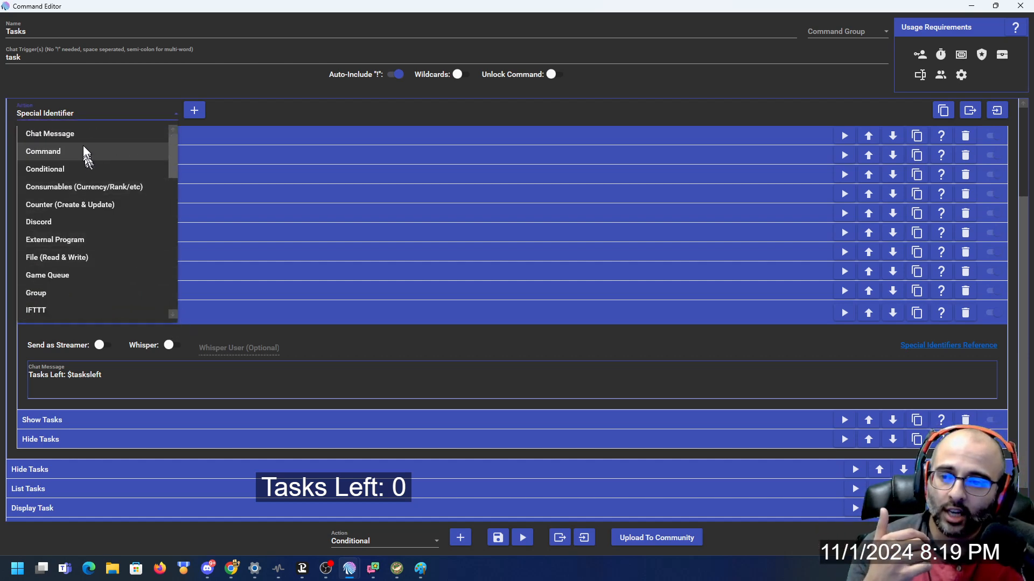
click(89, 133)
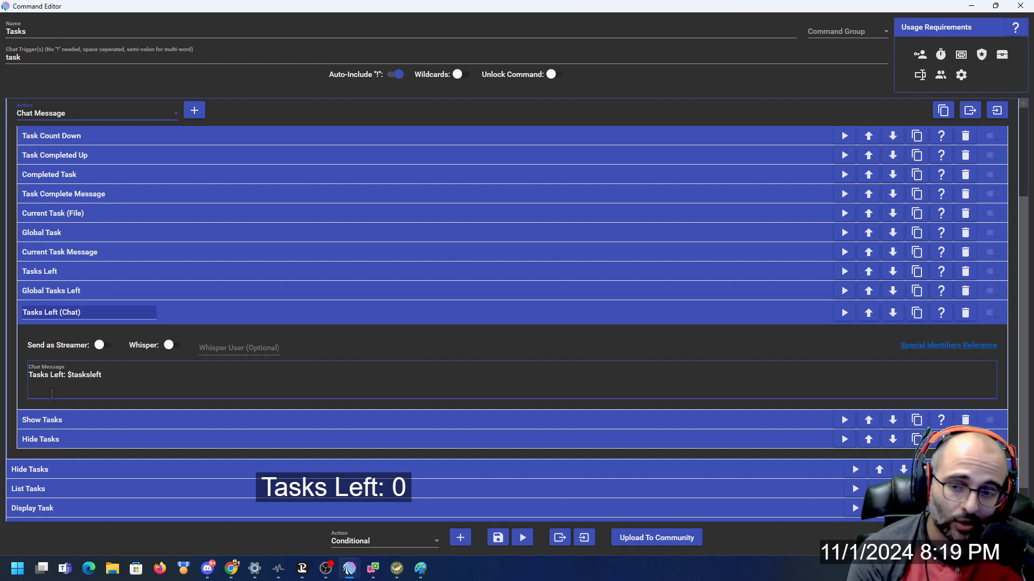
click(170, 311)
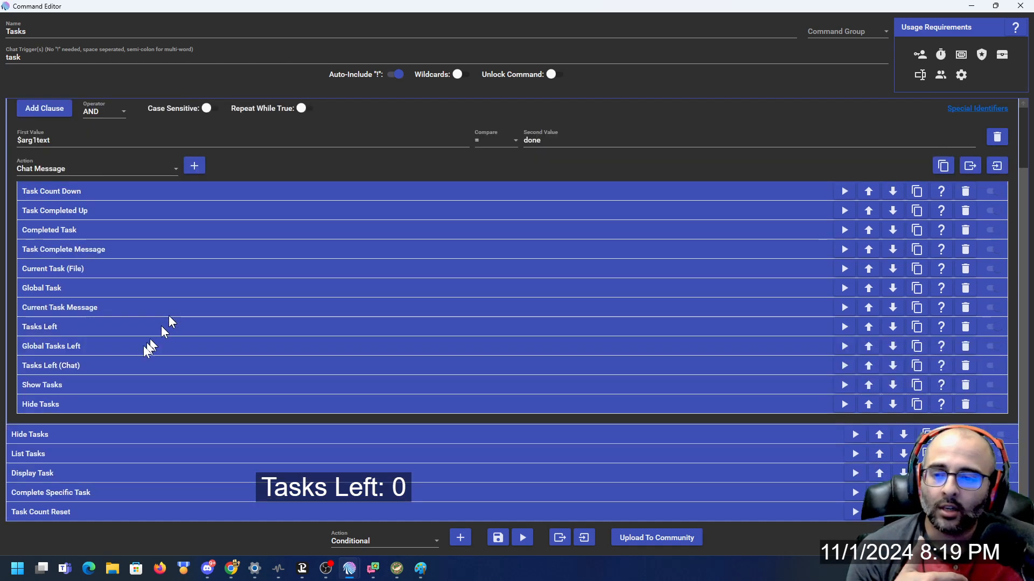
Show the nested Show Tasks action's settings and set Complete Task's new nested action type to Command.
click(82, 393)
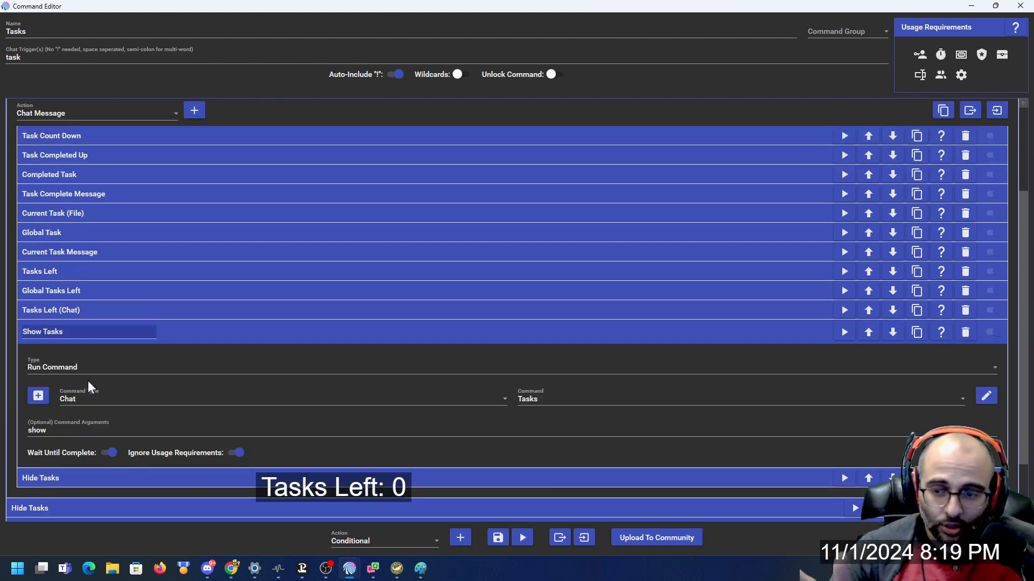
click(121, 116)
click(102, 149)
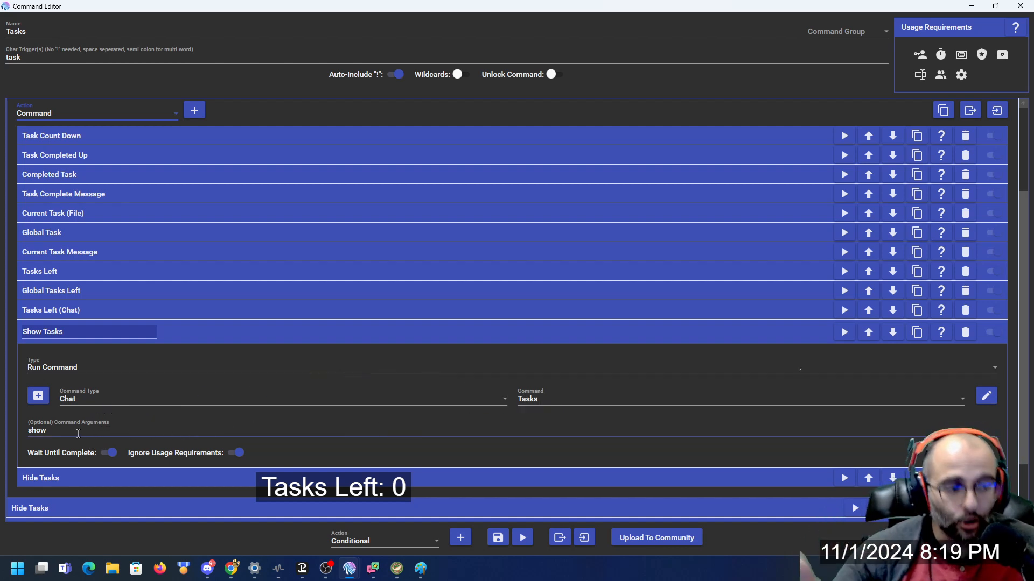
click(178, 328)
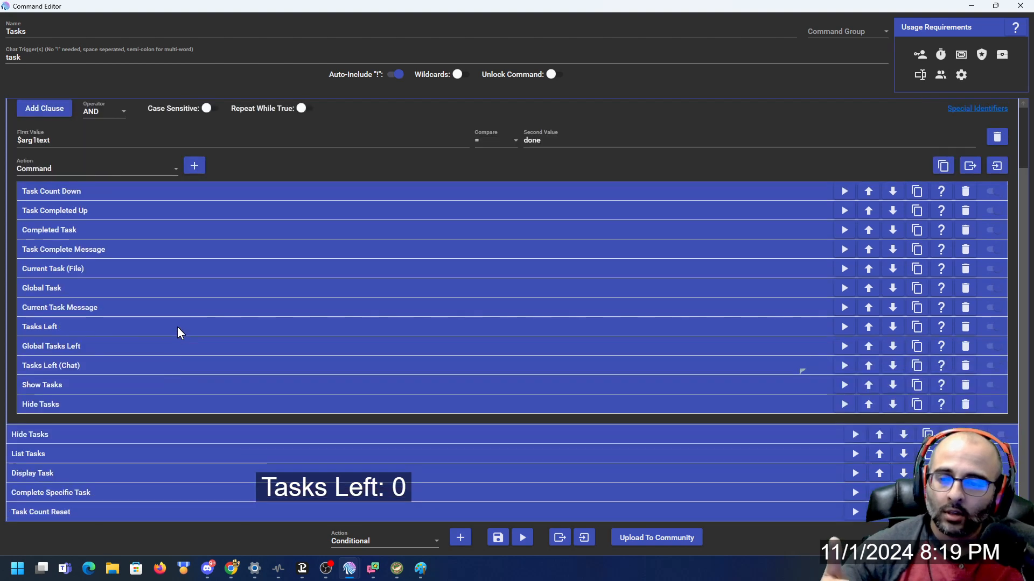
Expand the nested Hide Tasks action to show its condition and set Complete Task's new nested action type to Conditional.
click(76, 405)
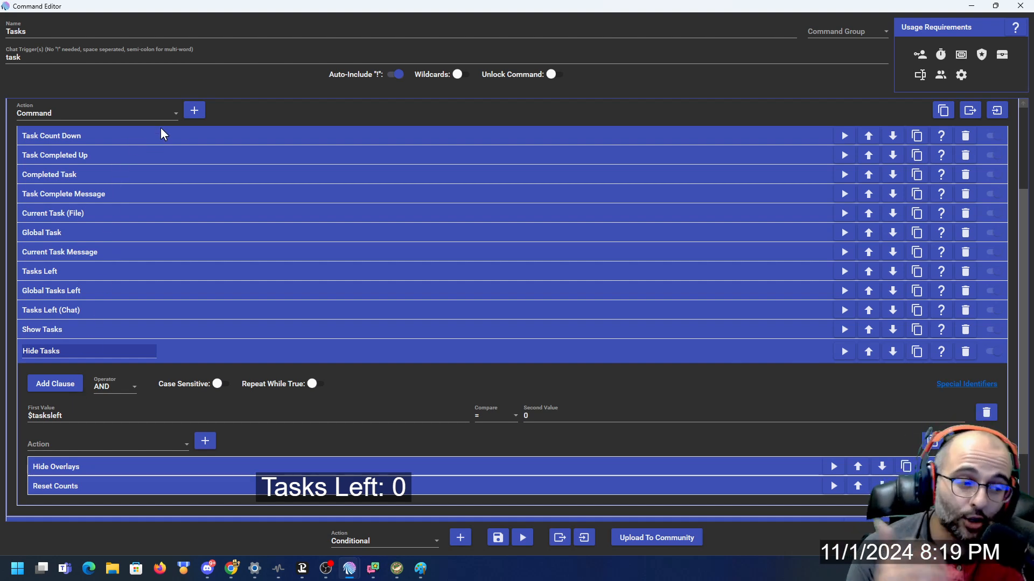
click(108, 119)
scroll(103, 150, up, 1)
click(66, 171)
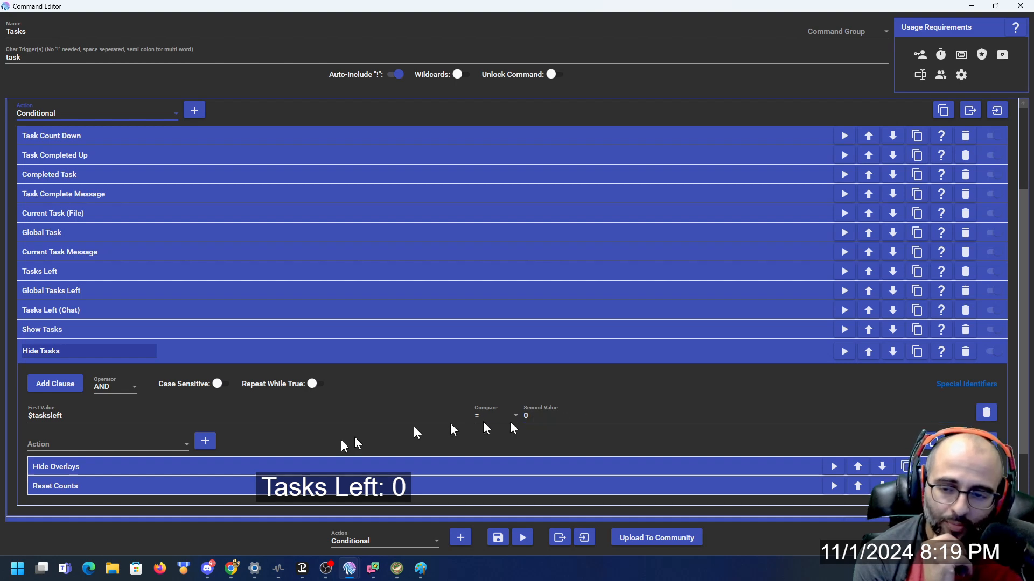
Show the Hide Overlays action's settings inside the nested Hide Tasks condition and set that condition's new action type to Command.
click(134, 468)
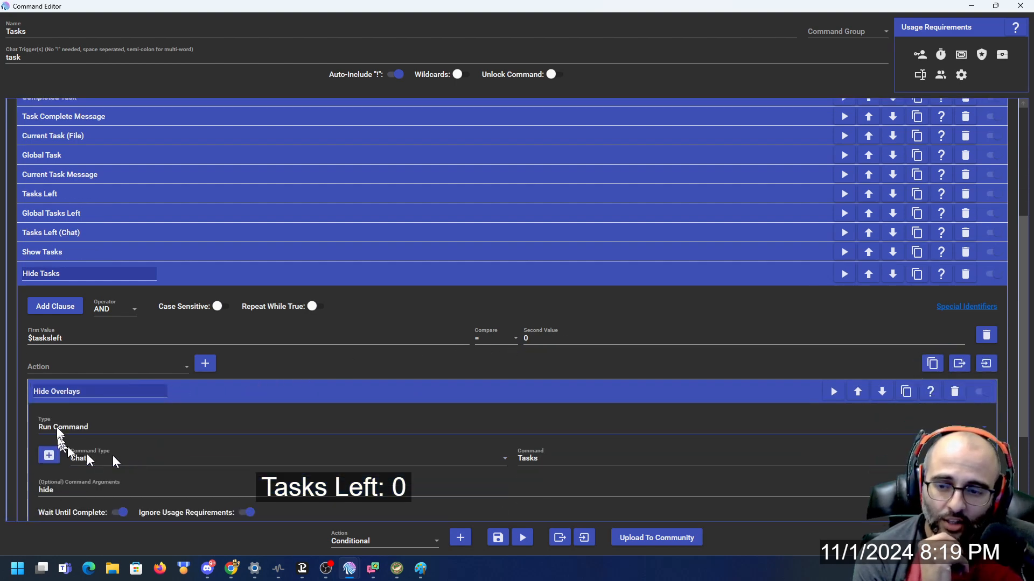
scroll(95, 419, down, 2)
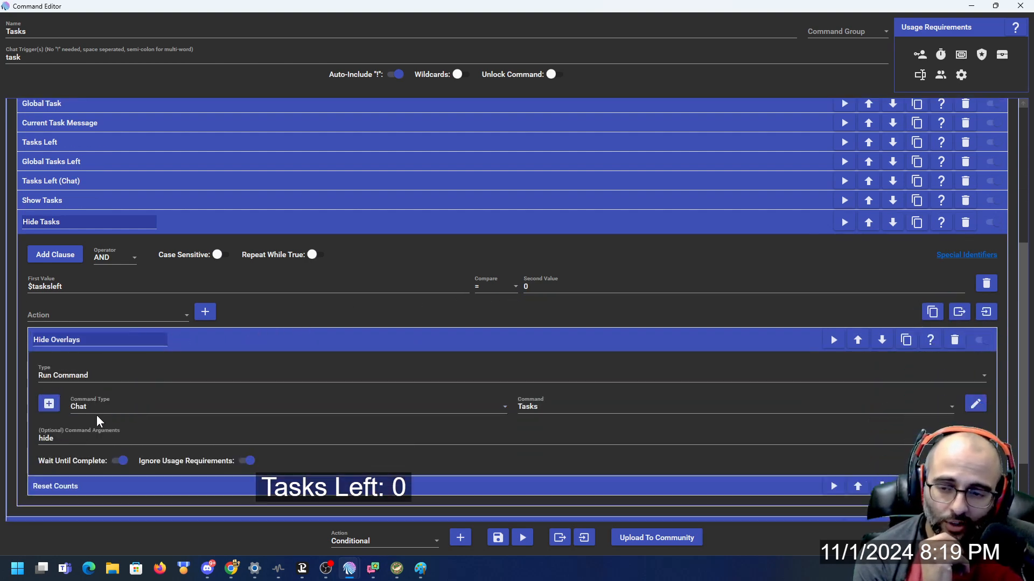
click(99, 318)
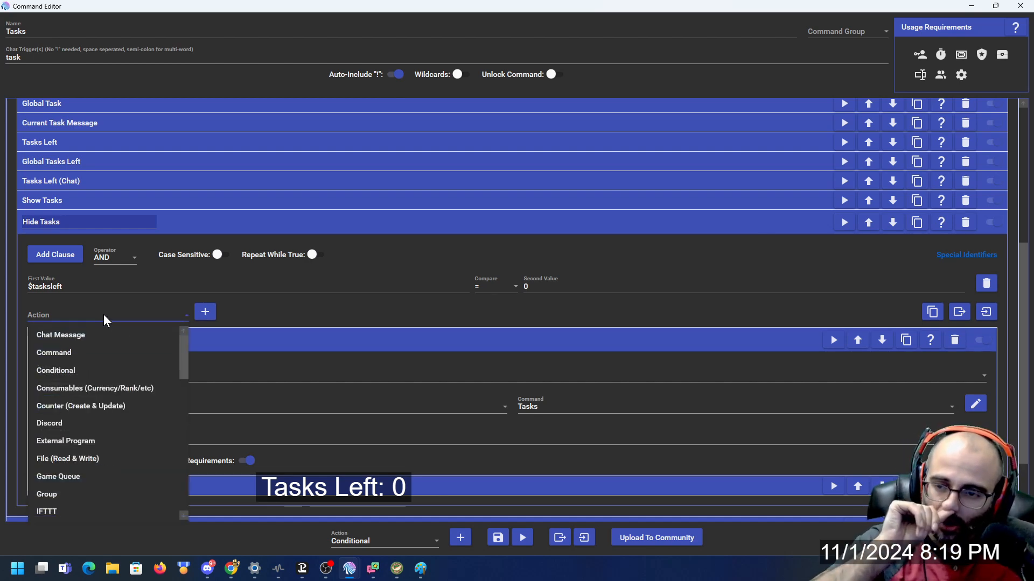
click(92, 354)
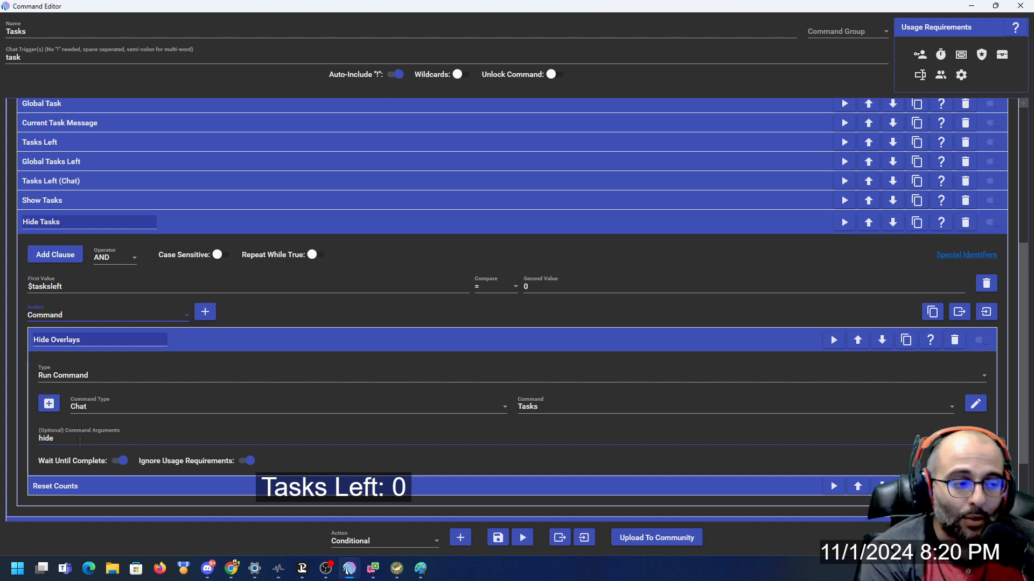
click(178, 345)
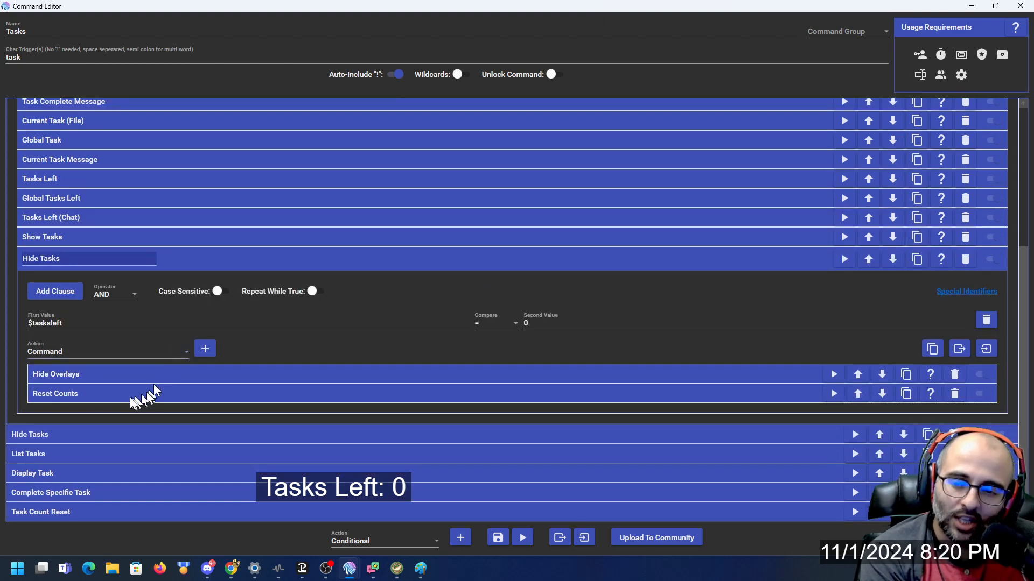
Show the Reset Counts action's settings inside Complete Task's nested Hide Tasks condition, and collapse that condition.
click(132, 400)
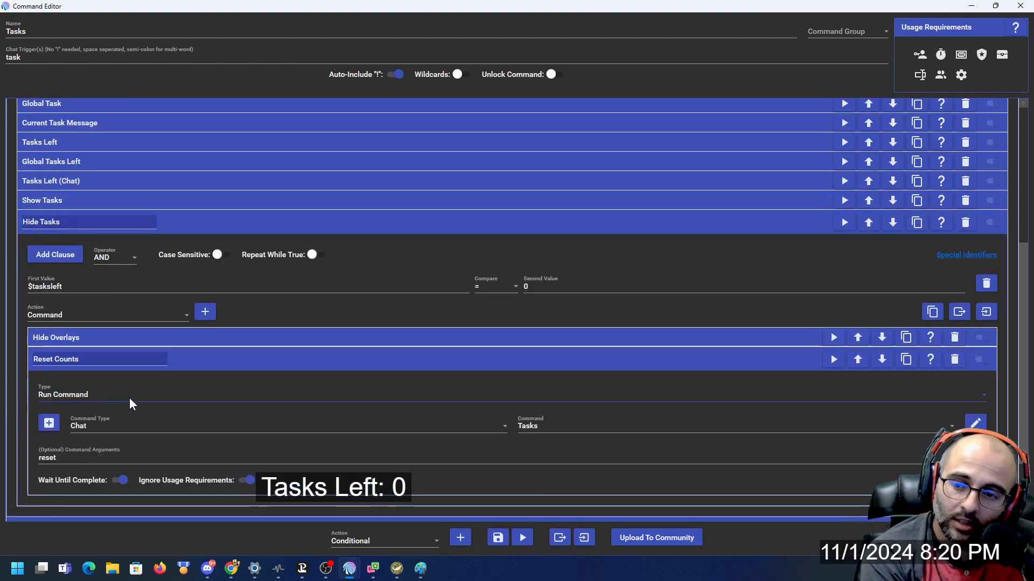
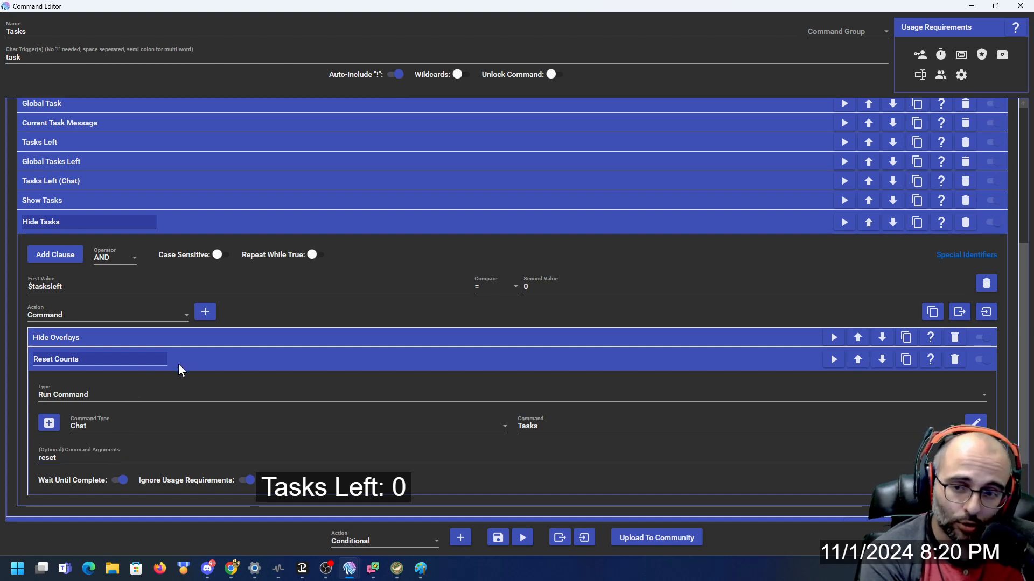
click(179, 364)
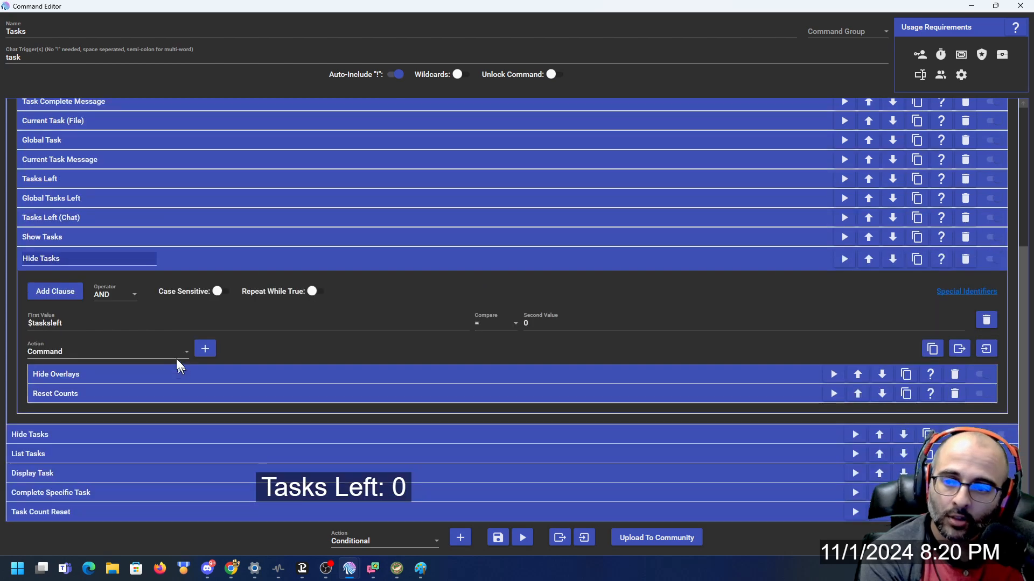
click(173, 261)
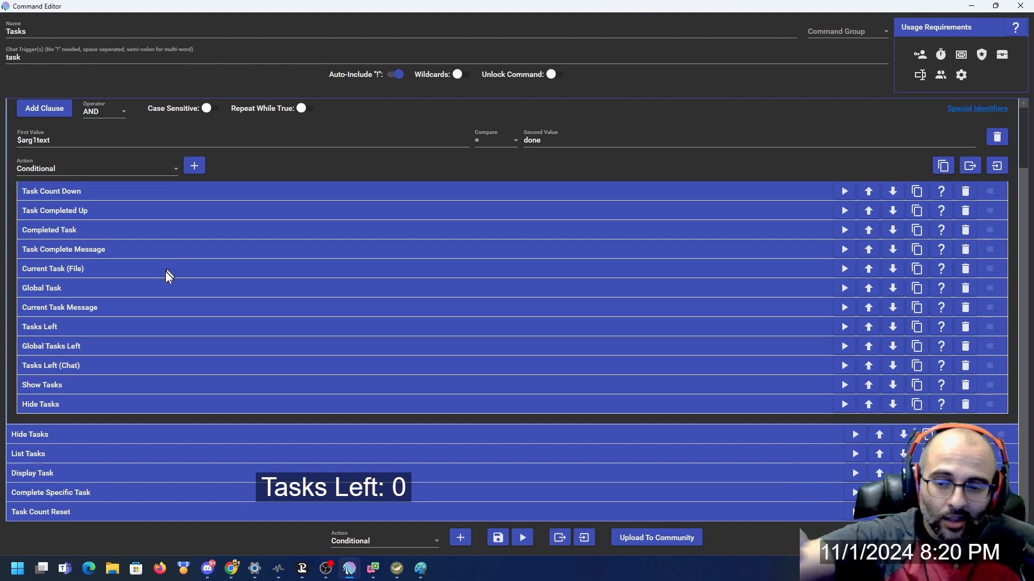
Expand Task Count Reset to show its condition and set its new nested action type to Counter (Create & Update).
click(81, 511)
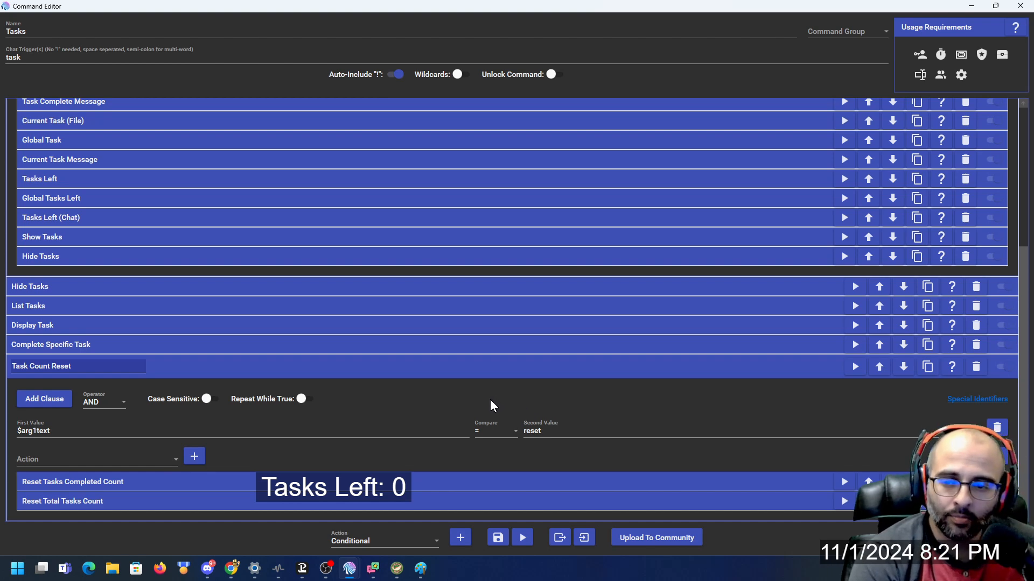
click(78, 466)
scroll(77, 420, up, 1)
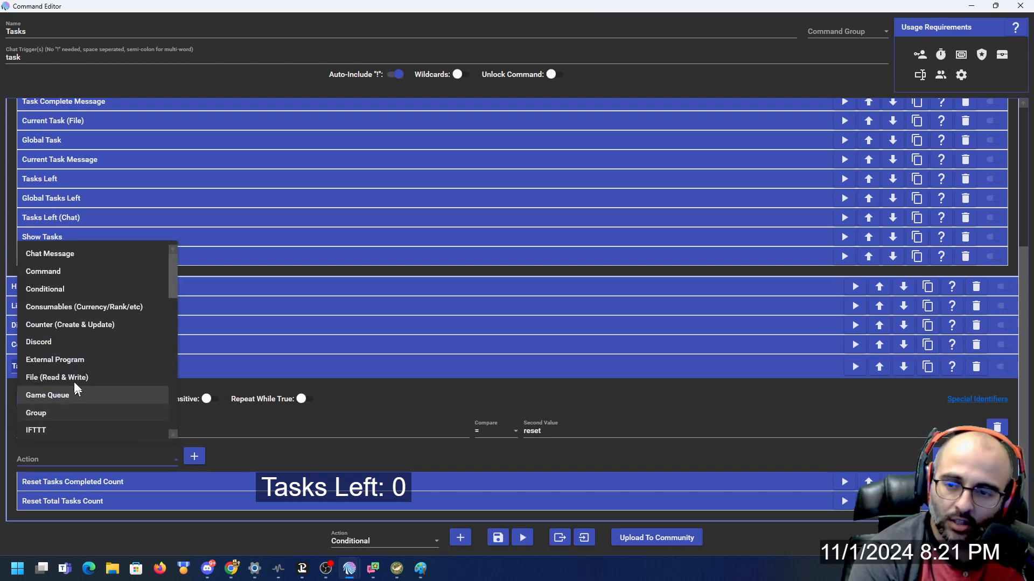
click(83, 325)
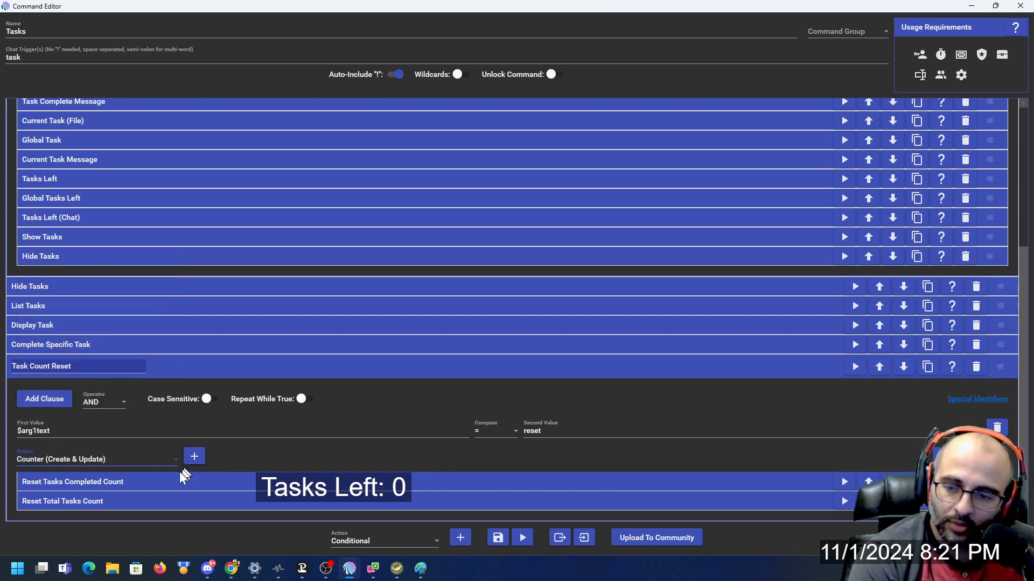
Show the counter settings of Reset Tasks Completed Count and Reset Total Tasks Count, and collapse Task Count Reset and Complete Task.
click(152, 483)
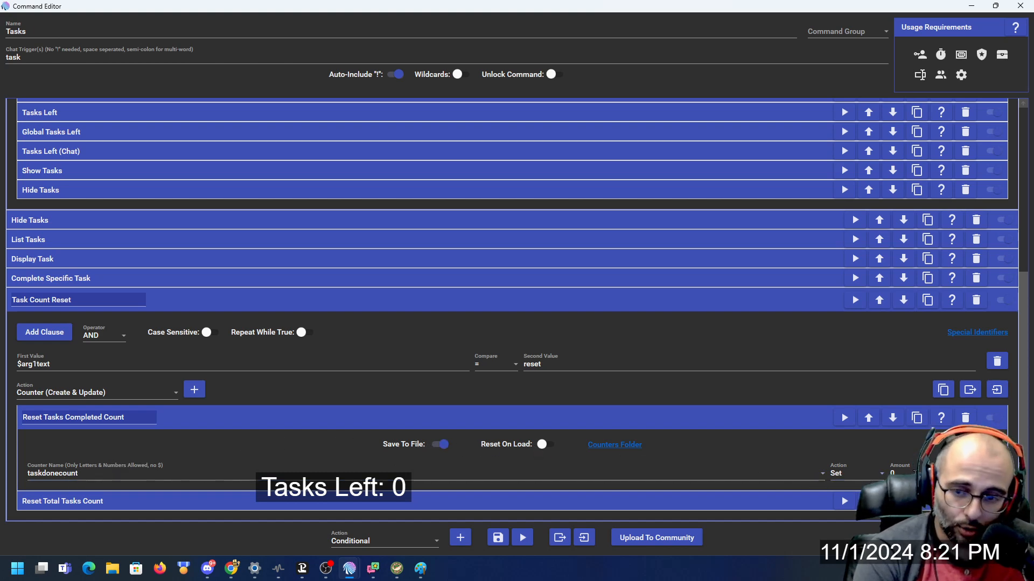
click(260, 421)
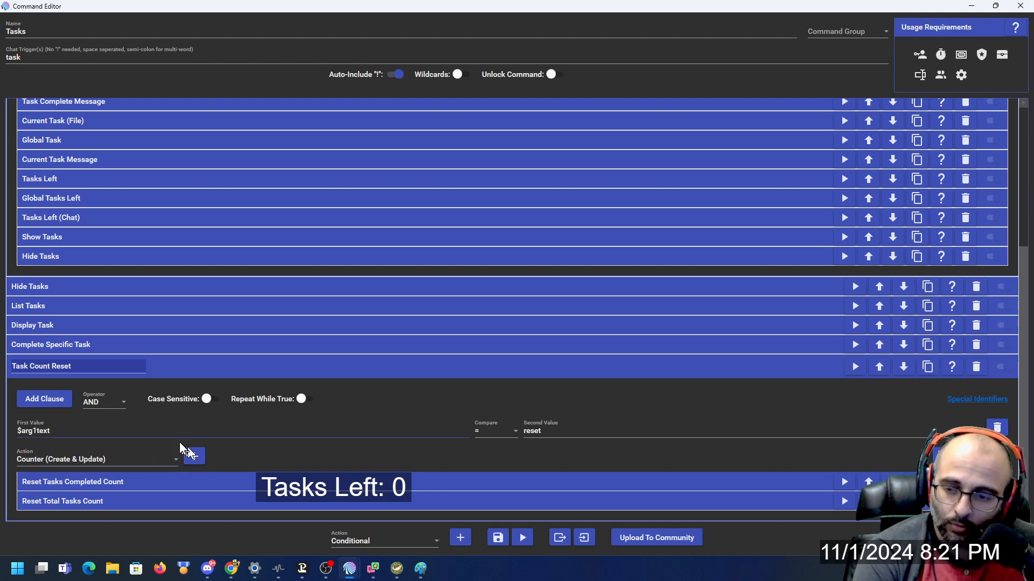
click(117, 499)
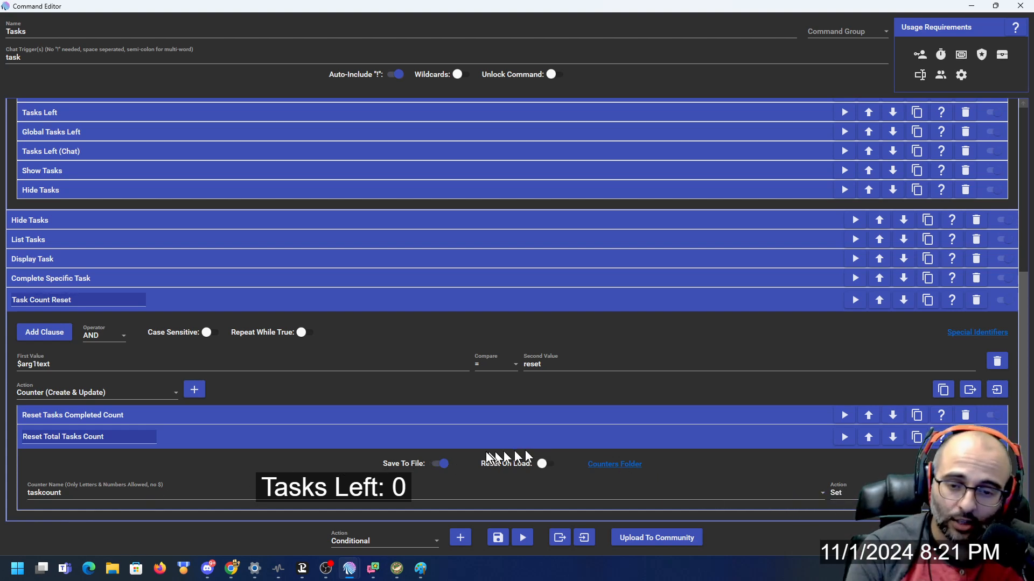
click(476, 438)
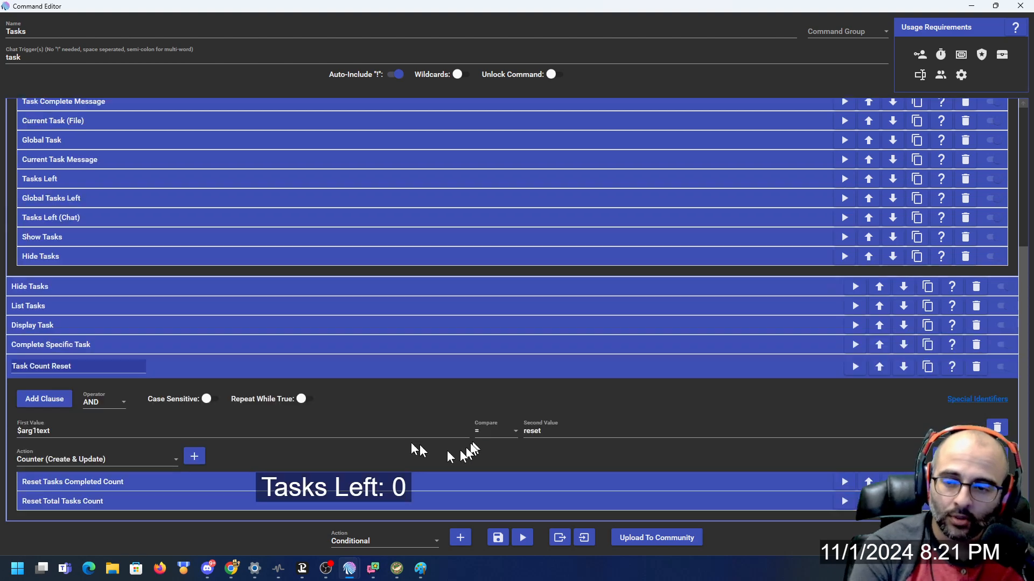
click(190, 372)
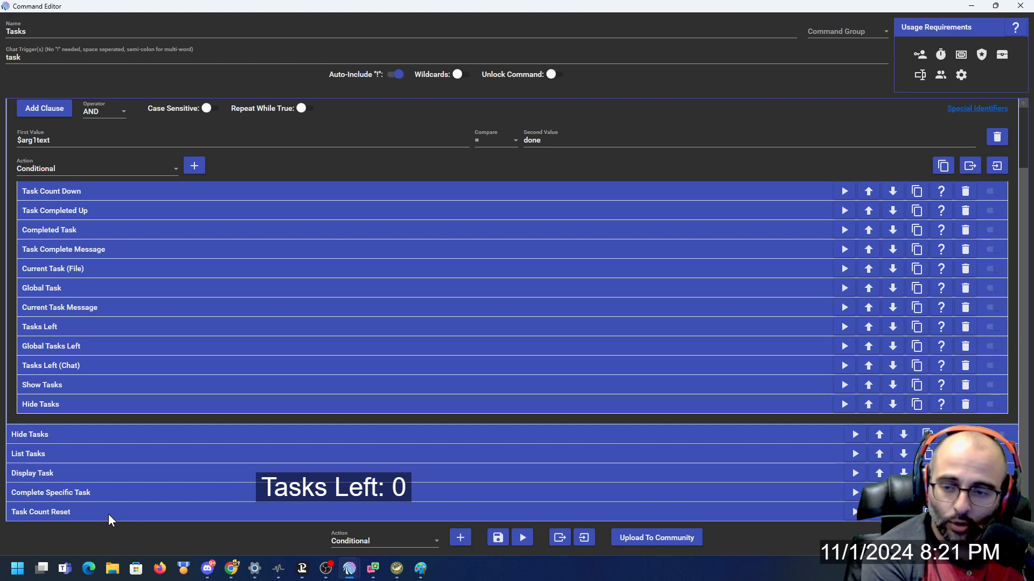
scroll(134, 386, up, 1)
click(160, 155)
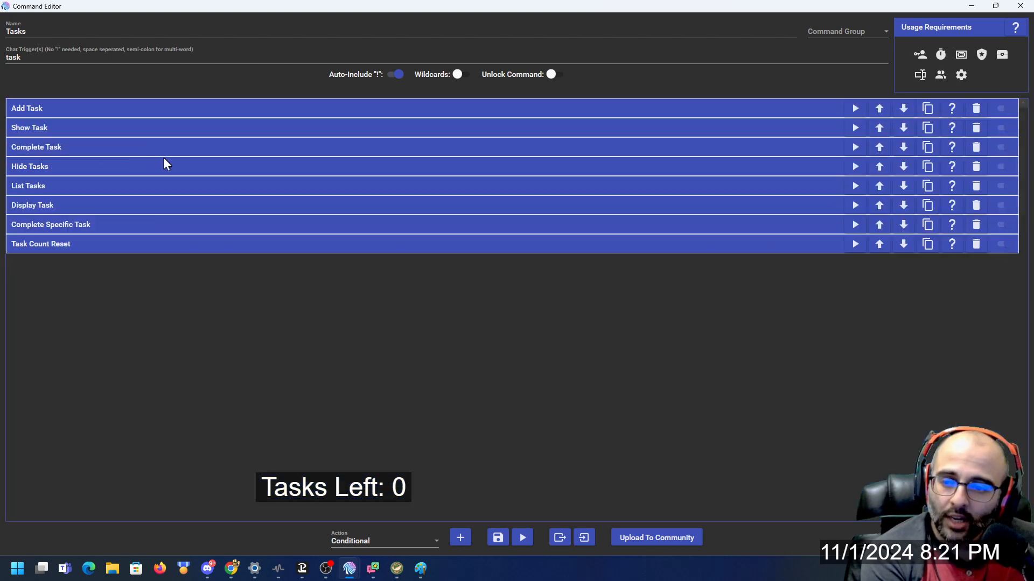
Expand the main Hide Tasks condition with its nested Hide Tasks action and set its new nested action type to Overlay (Images & Videos).
click(60, 168)
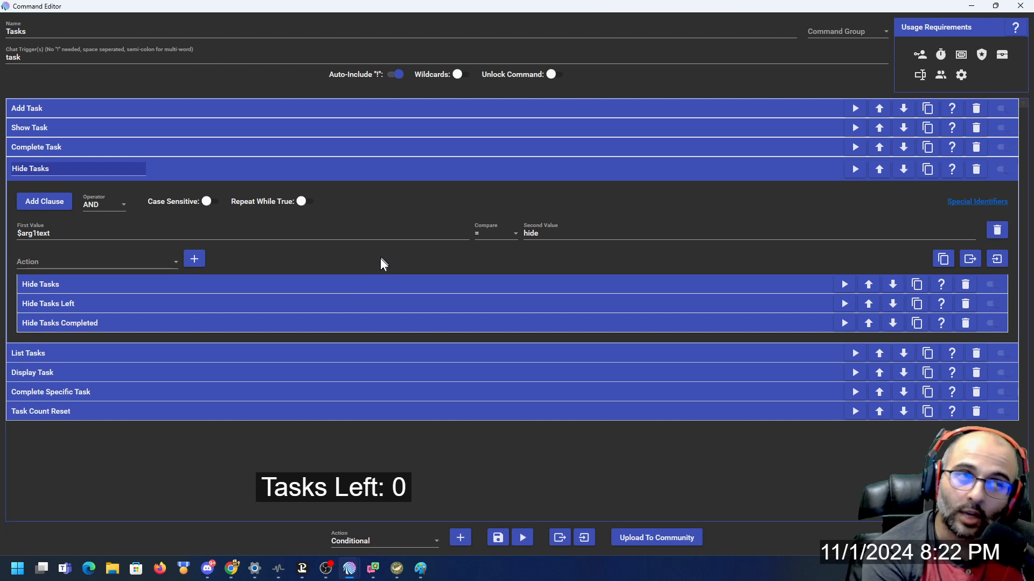
click(89, 285)
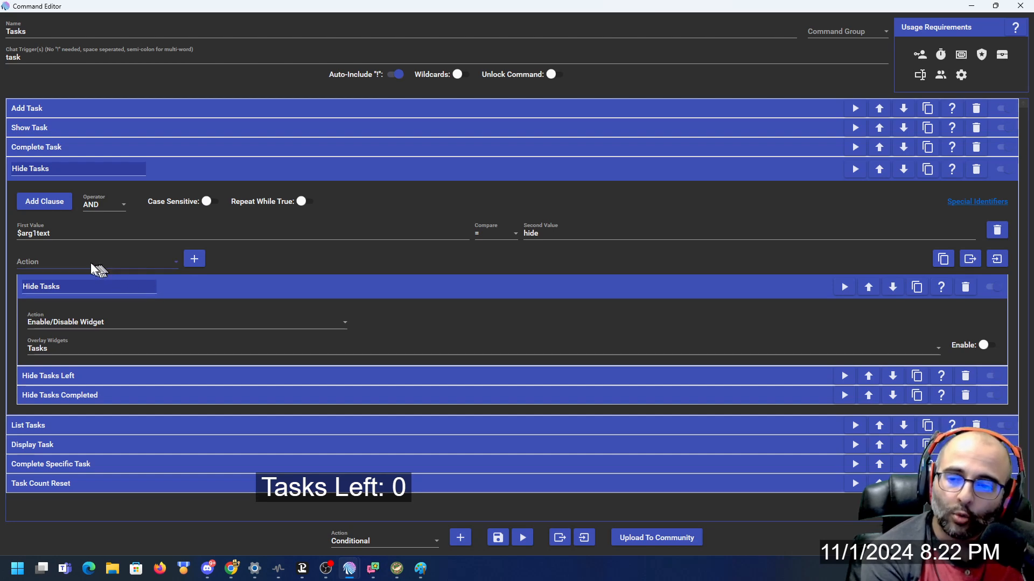
click(49, 268)
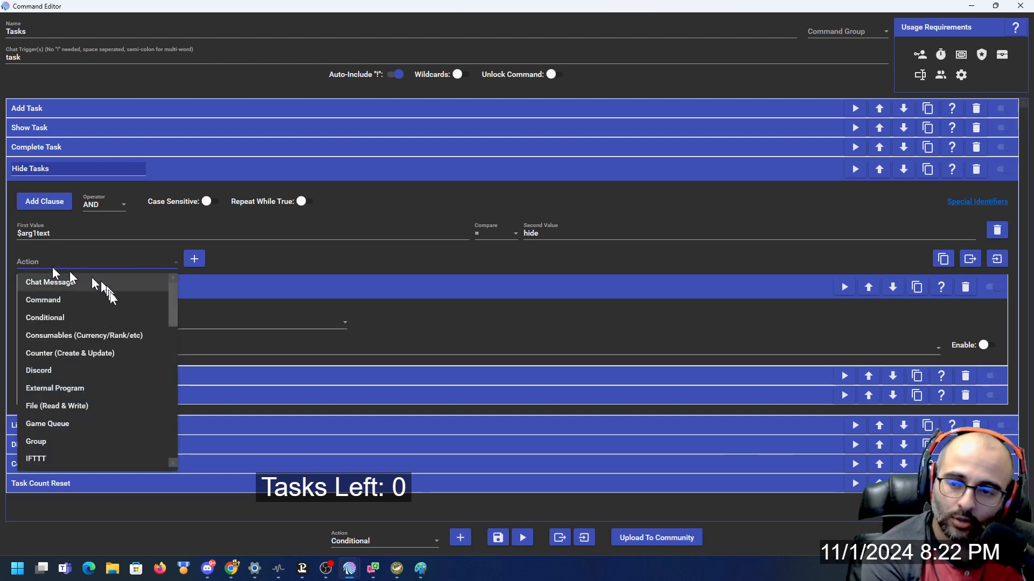
scroll(89, 334, down, 3)
scroll(115, 366, down, 2)
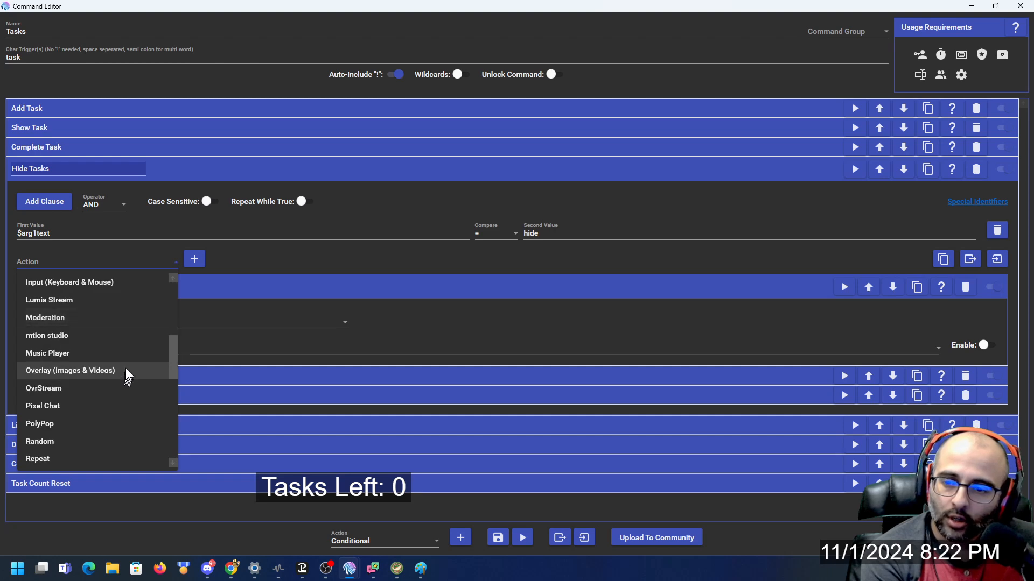
click(116, 370)
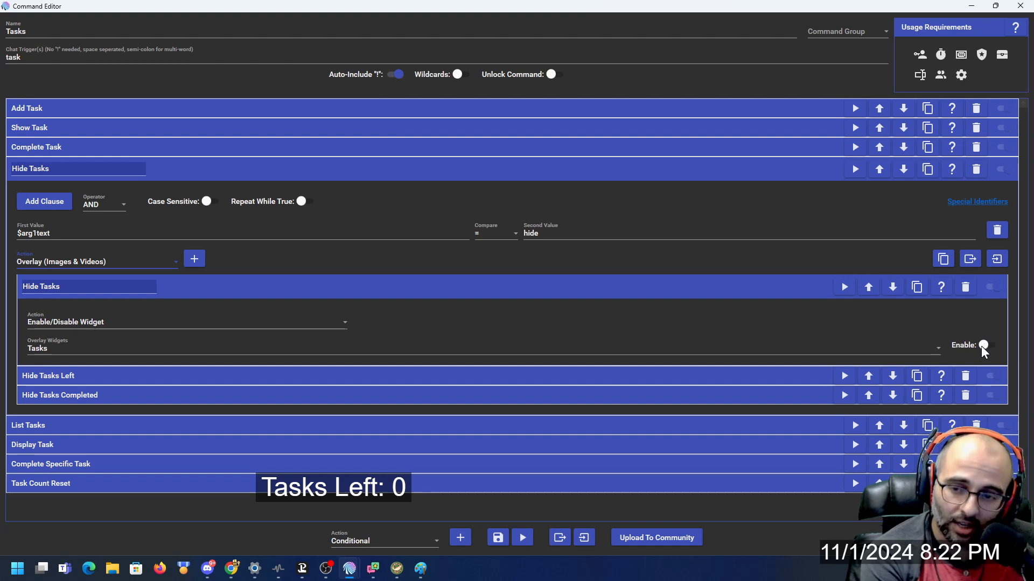
Show the widget settings of the nested Hide Tasks Left and Hide Tasks Completed actions, and collapse the main Hide Tasks condition.
click(129, 376)
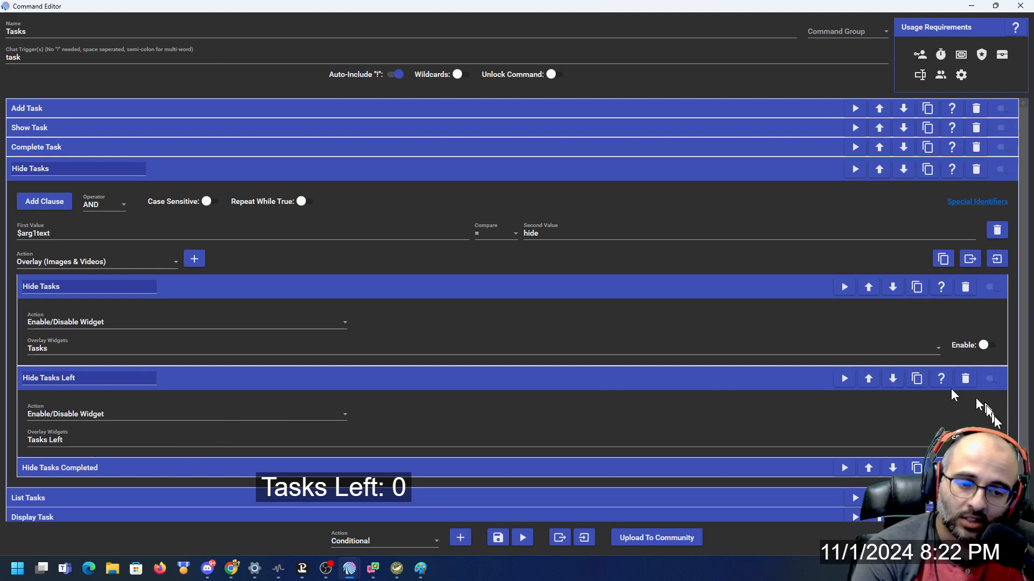
click(400, 386)
click(256, 399)
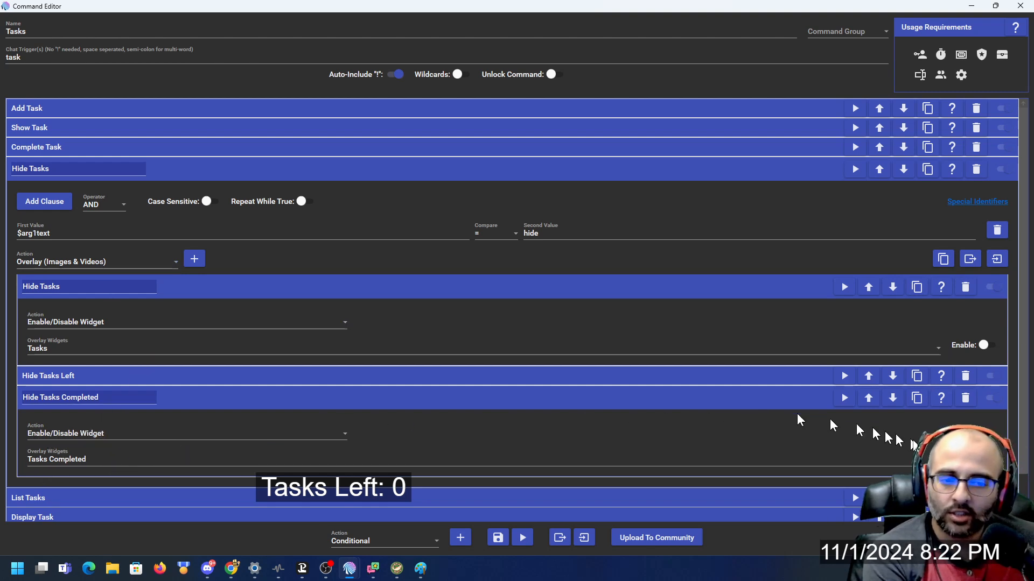
click(475, 403)
click(475, 376)
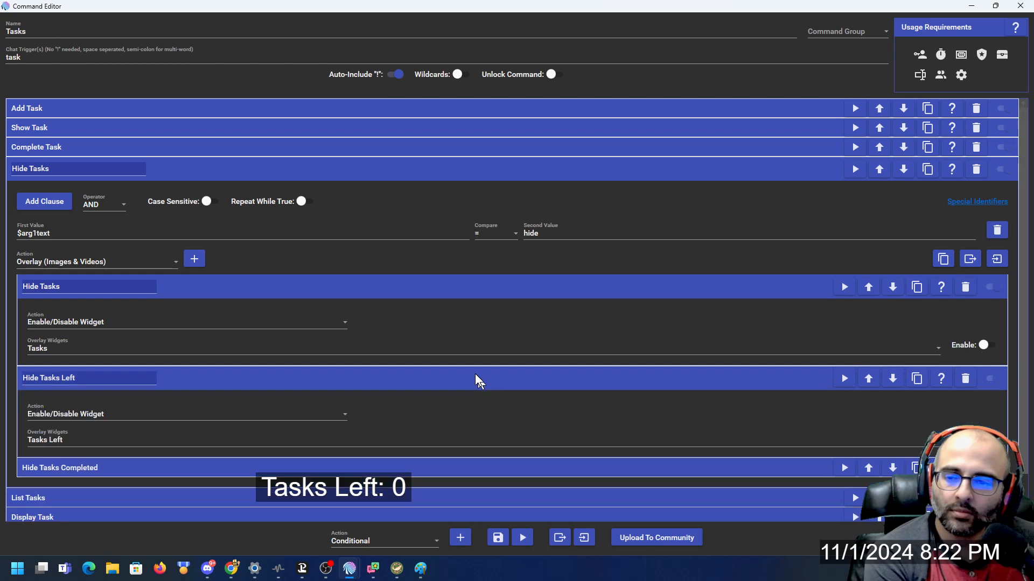
click(346, 292)
click(327, 302)
click(308, 172)
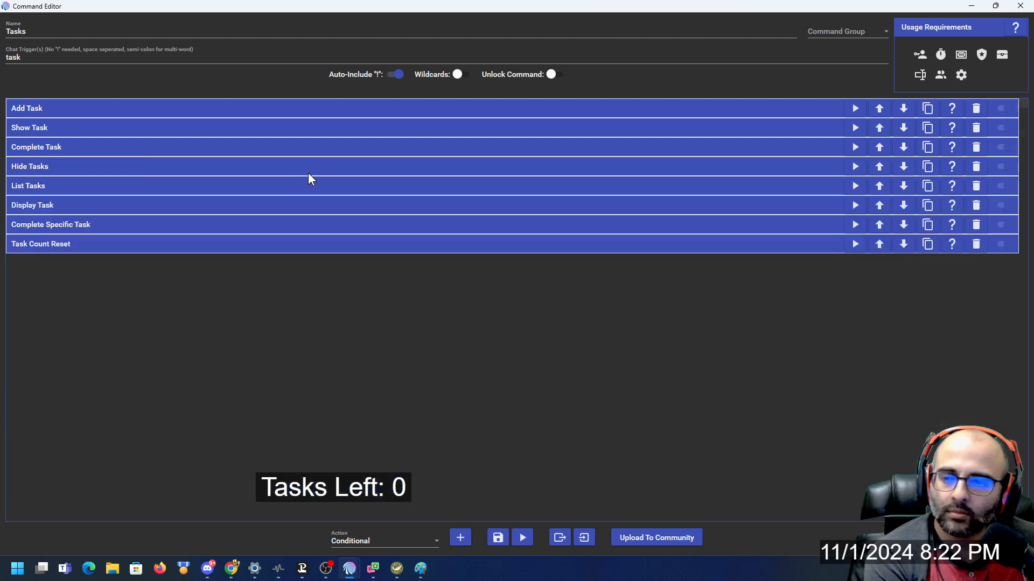
Expand List Tasks to show its condition and set its new nested action type to File (Read & Write).
click(166, 189)
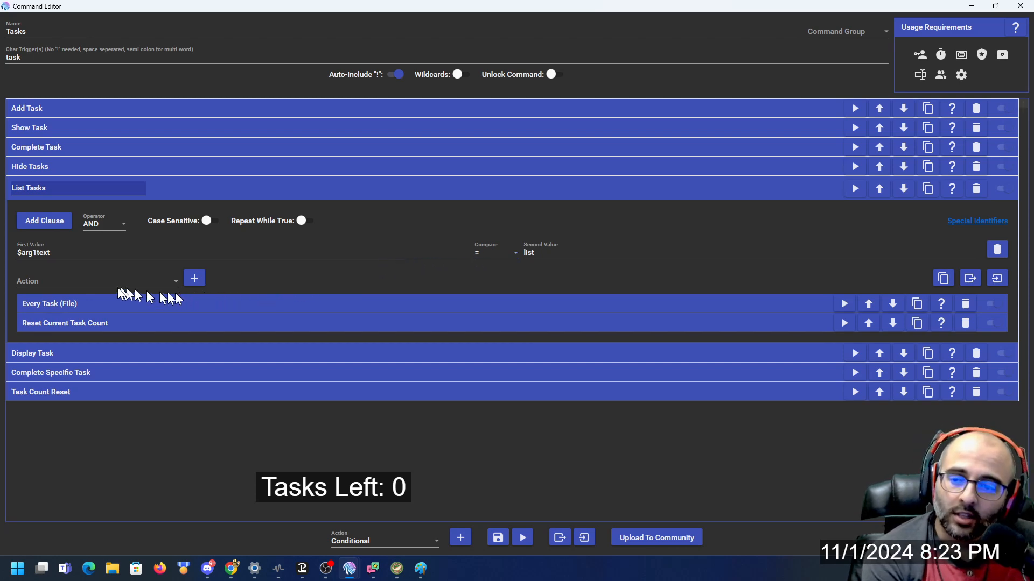
click(84, 286)
scroll(99, 366, down, 2)
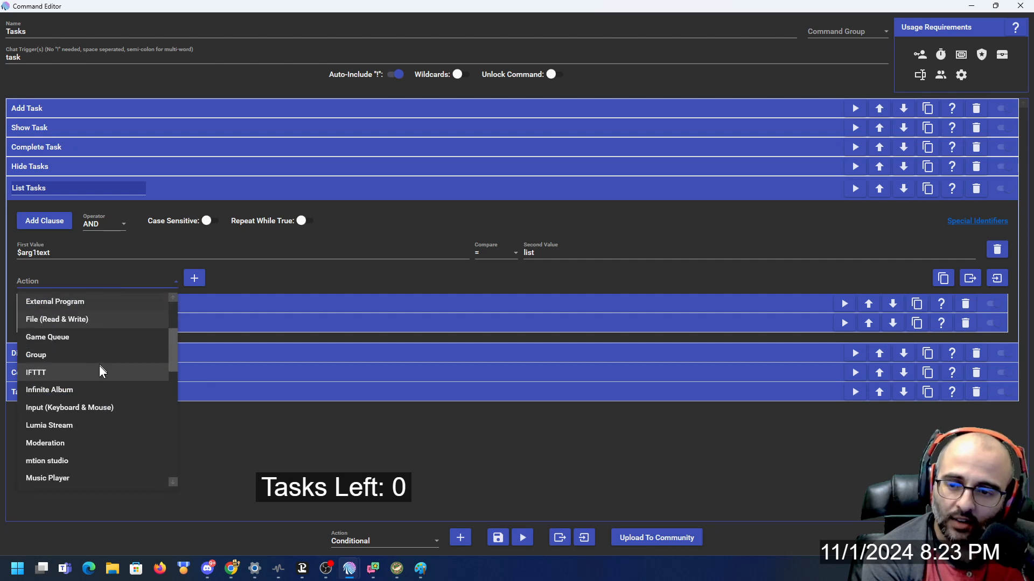
click(91, 320)
Show the nested Every Task (File) action's settings, collapse List Tasks and save the Tasks command.
click(176, 301)
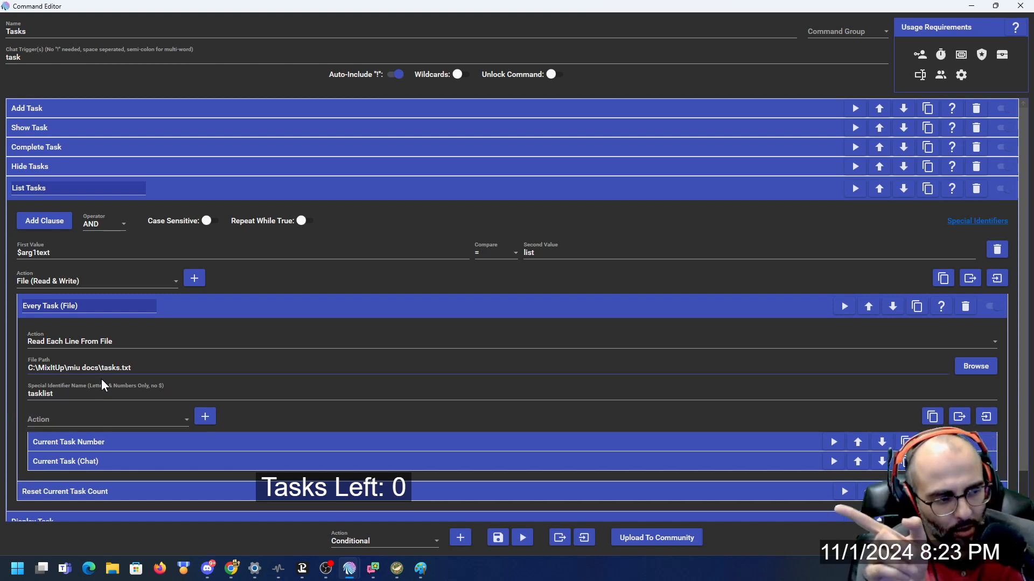
click(260, 193)
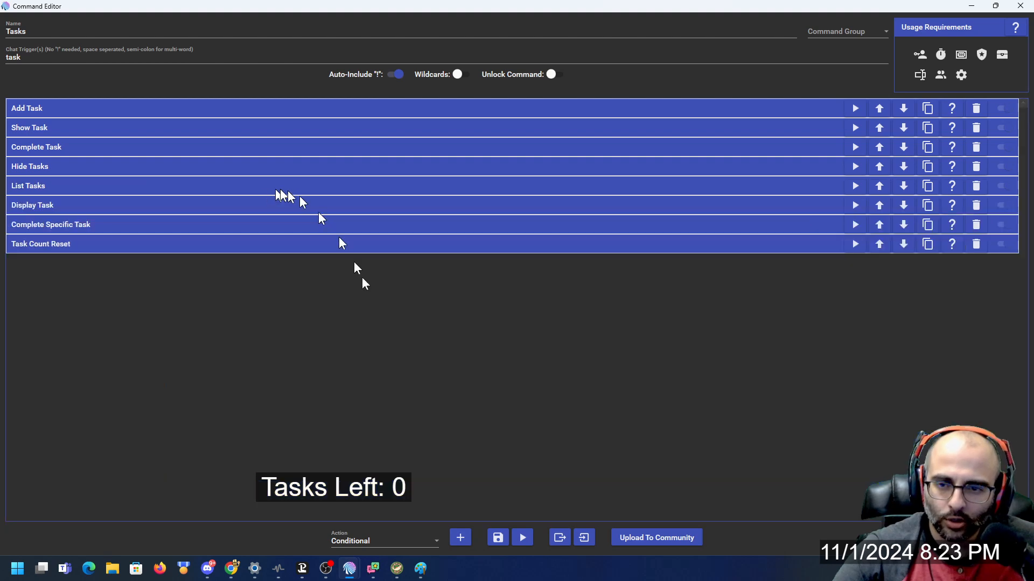
click(498, 539)
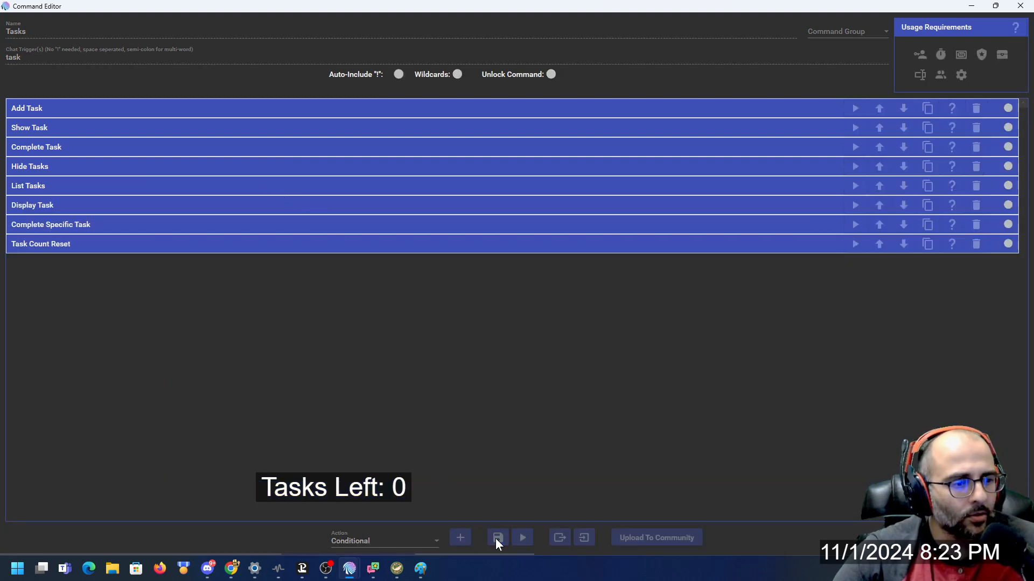
Switch to the OBS stream chat, send "!task hide" to hide the task overlays, and return to Mix It Up.
key(alt+Tab)
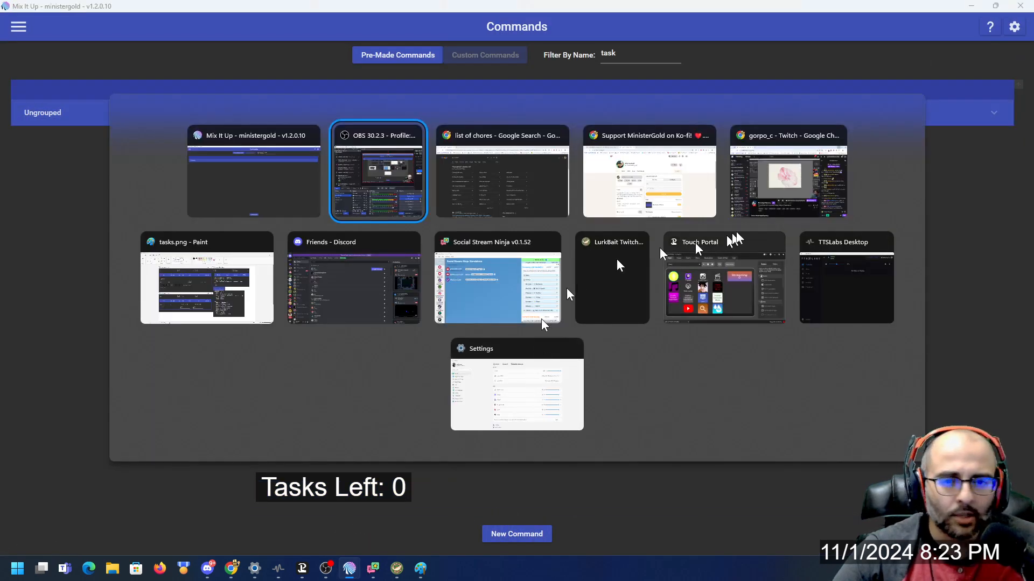
click(534, 236)
click(708, 476)
key(ctrl+a)
text(!task hide)
key(Return)
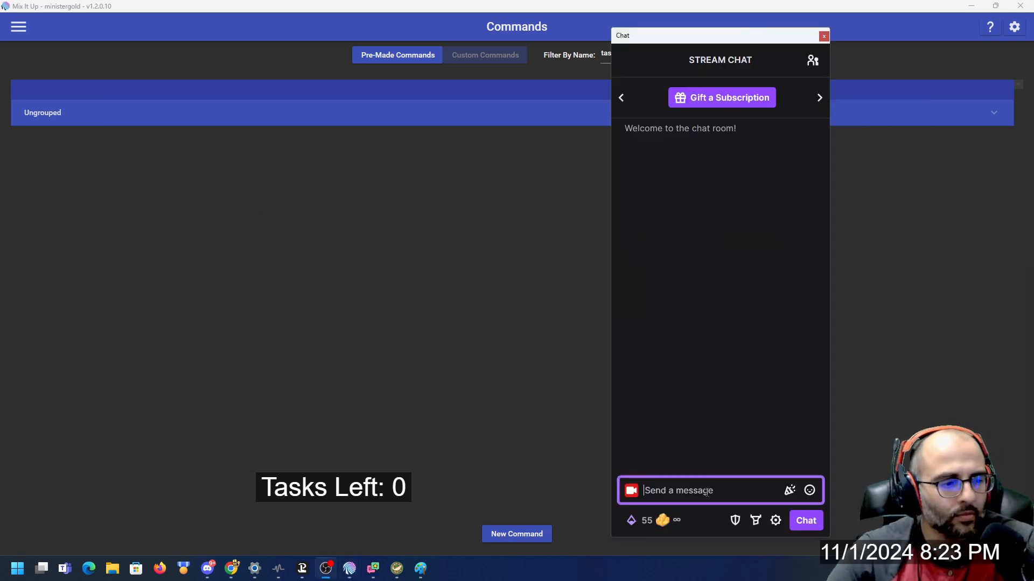
click(480, 367)
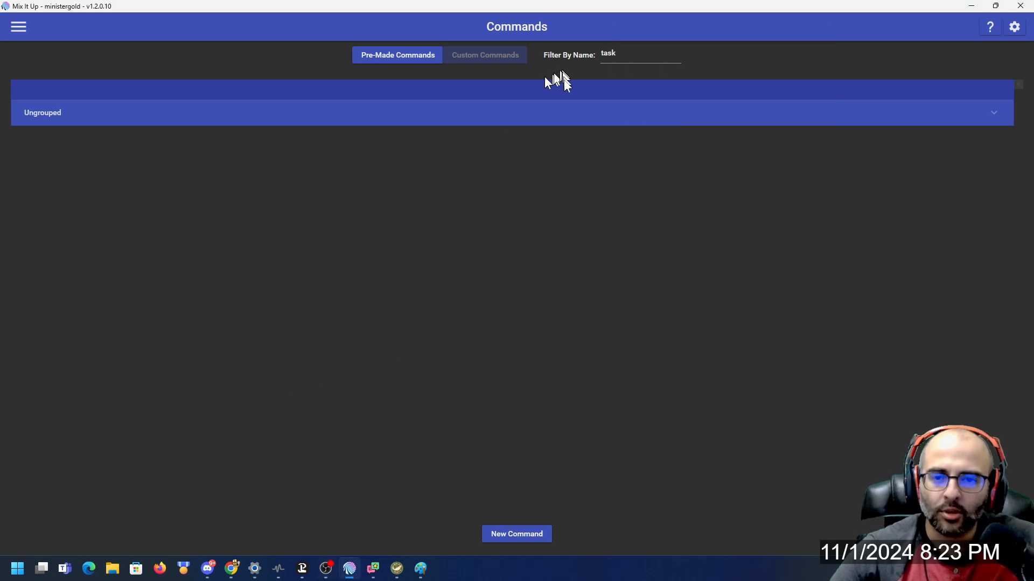
Open the Tasks command from the Ungrouped group for editing and expand its List Tasks action to show the condition.
click(568, 114)
click(938, 165)
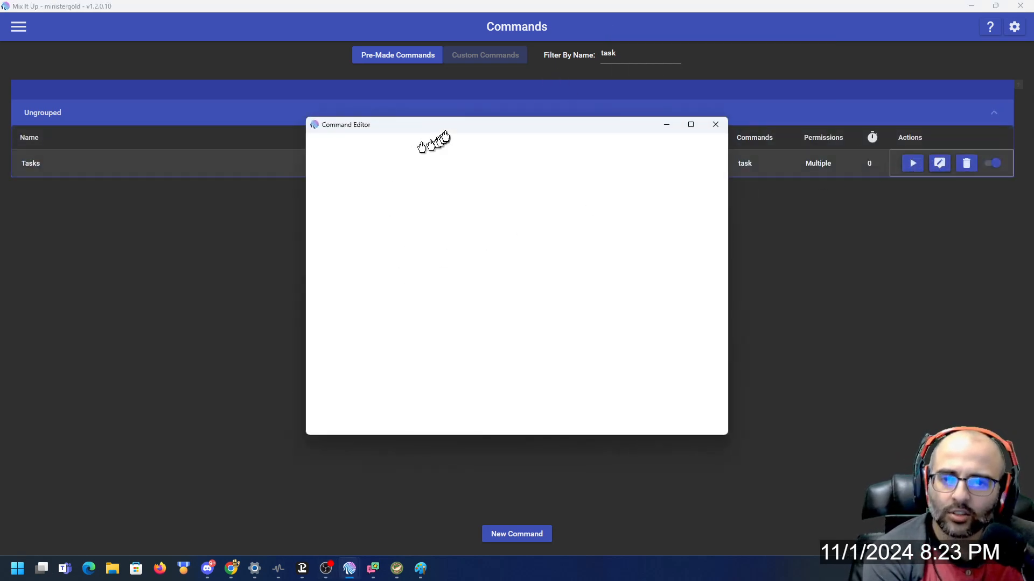
drag(450, 127, 314, 60)
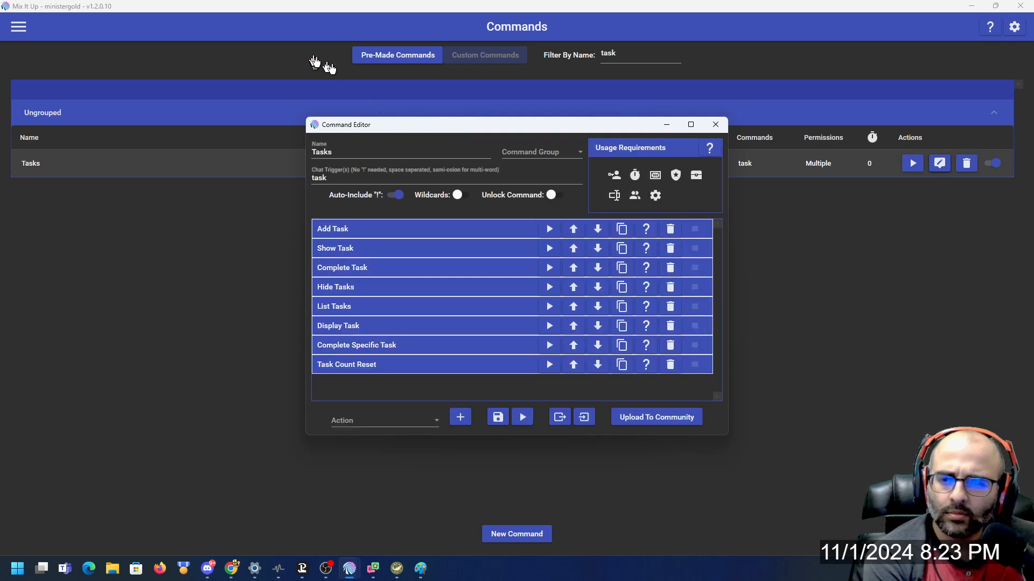
click(228, 238)
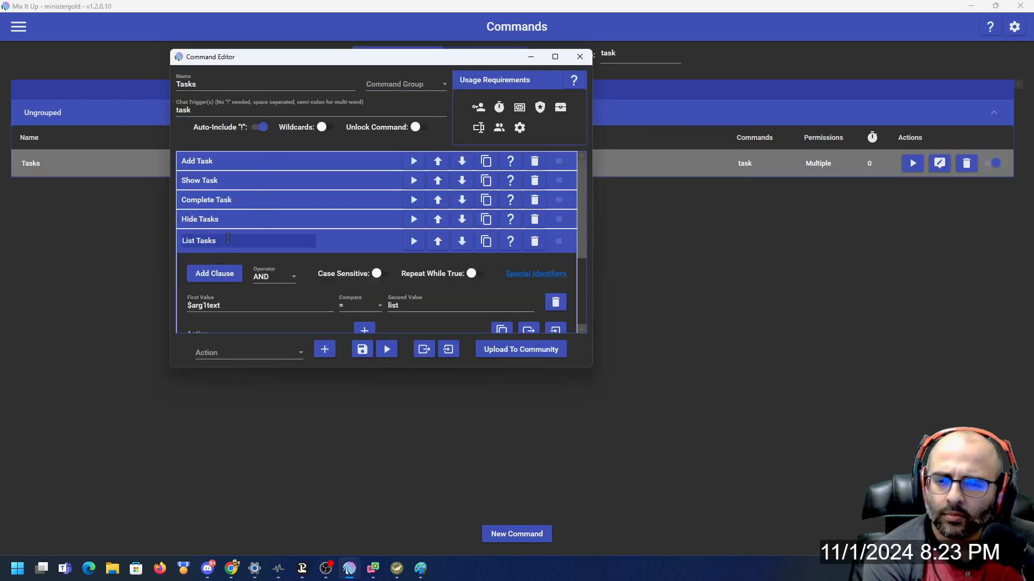
scroll(294, 255, down, 4)
scroll(294, 255, down, 2)
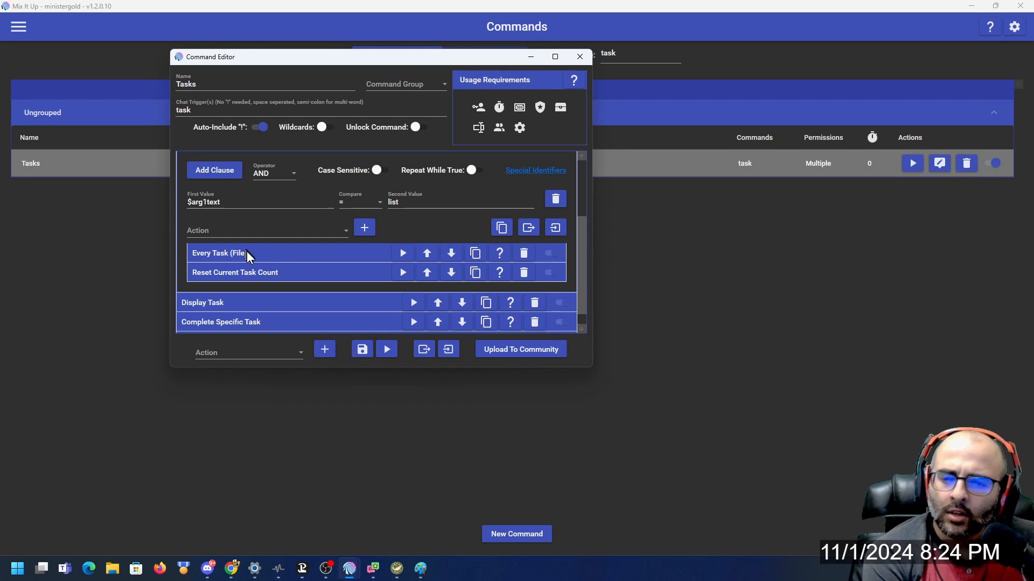
Show the settings and nested actions of Every Task (File) inside List Tasks.
click(247, 252)
scroll(280, 263, down, 1)
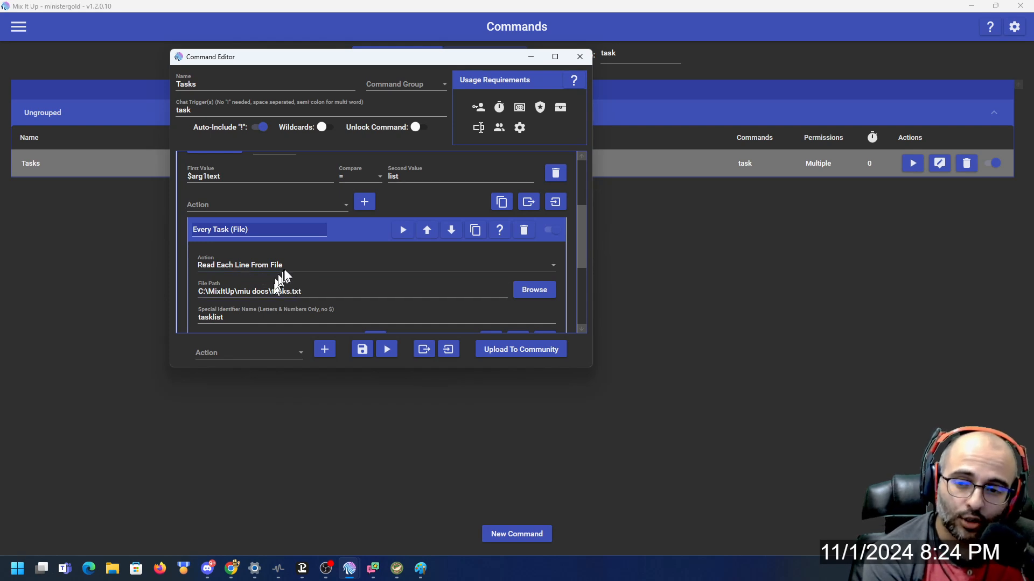
click(336, 234)
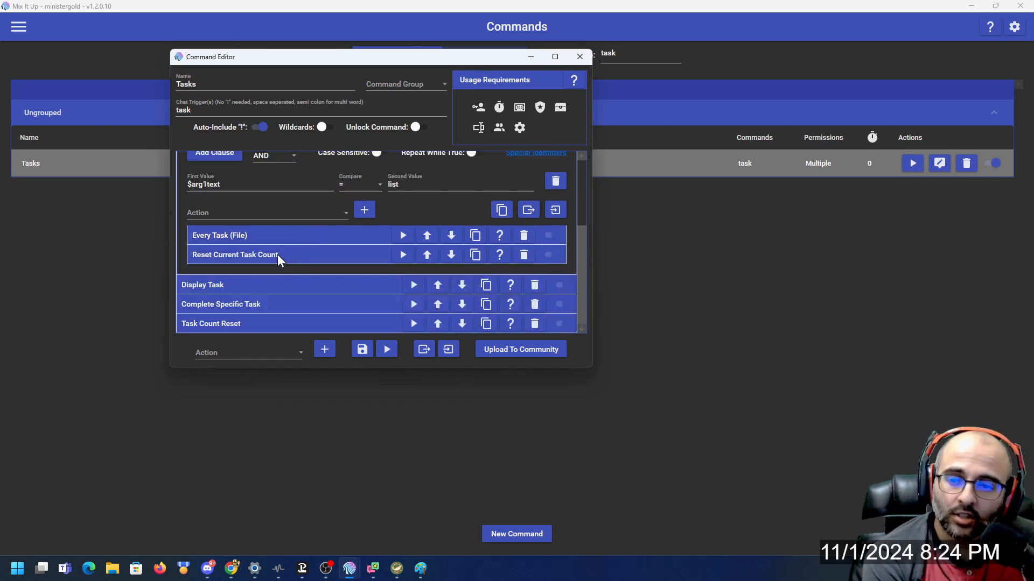
click(283, 240)
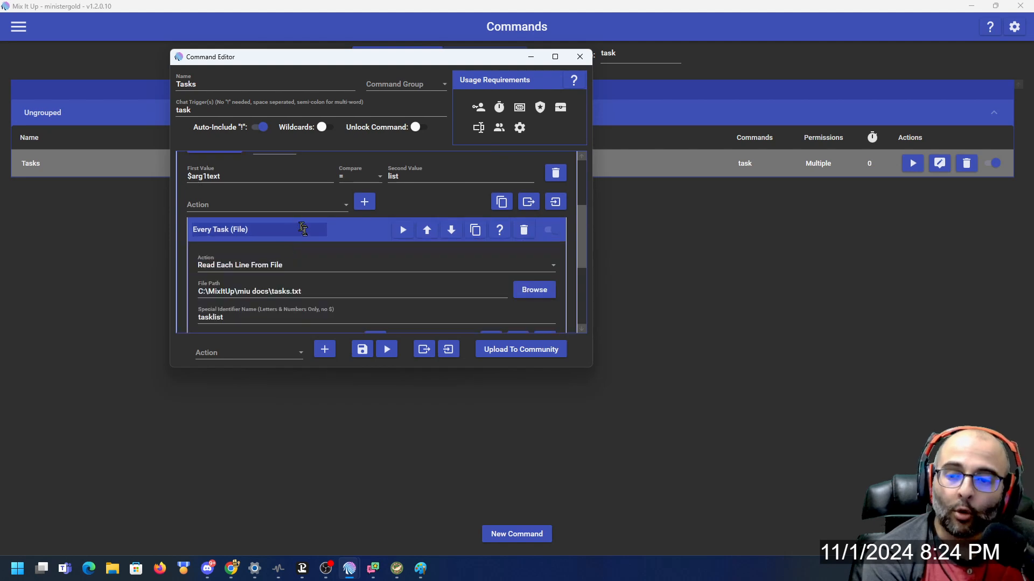
scroll(309, 243, down, 4)
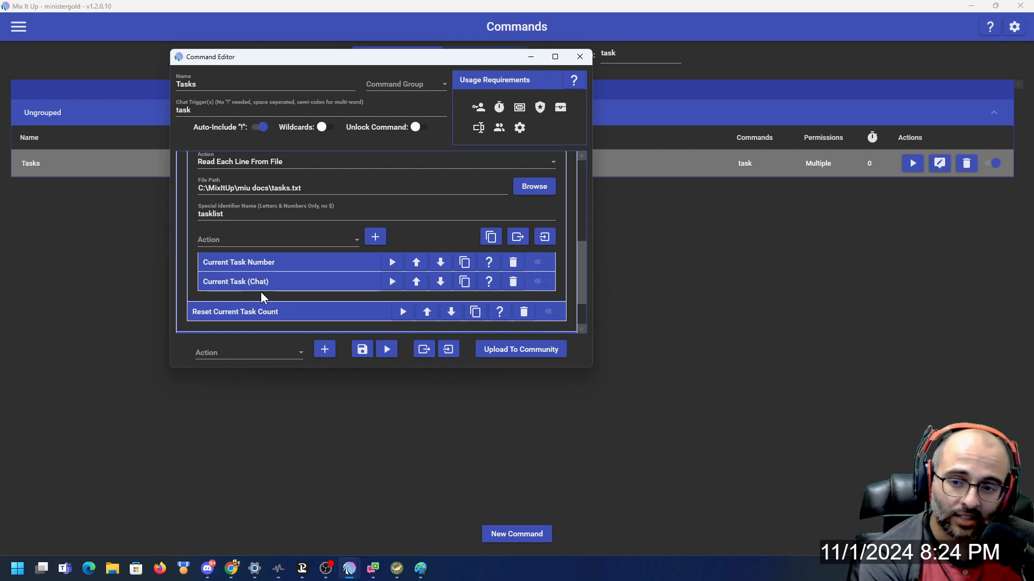
Show the counter settings of Current Task Number alongside the file settings of Every Task (File).
click(256, 257)
scroll(318, 252, down, 2)
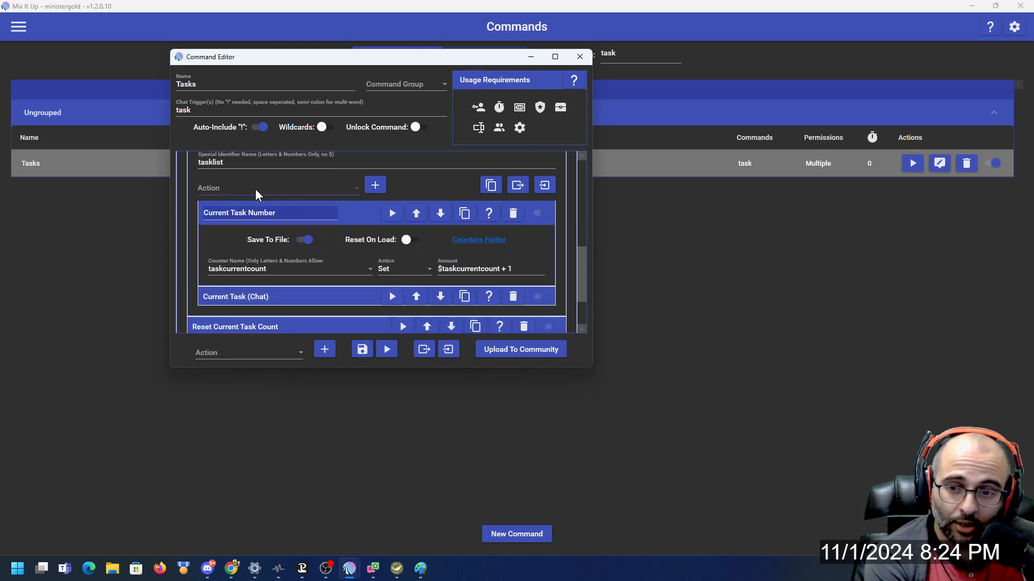
scroll(232, 222, up, 2)
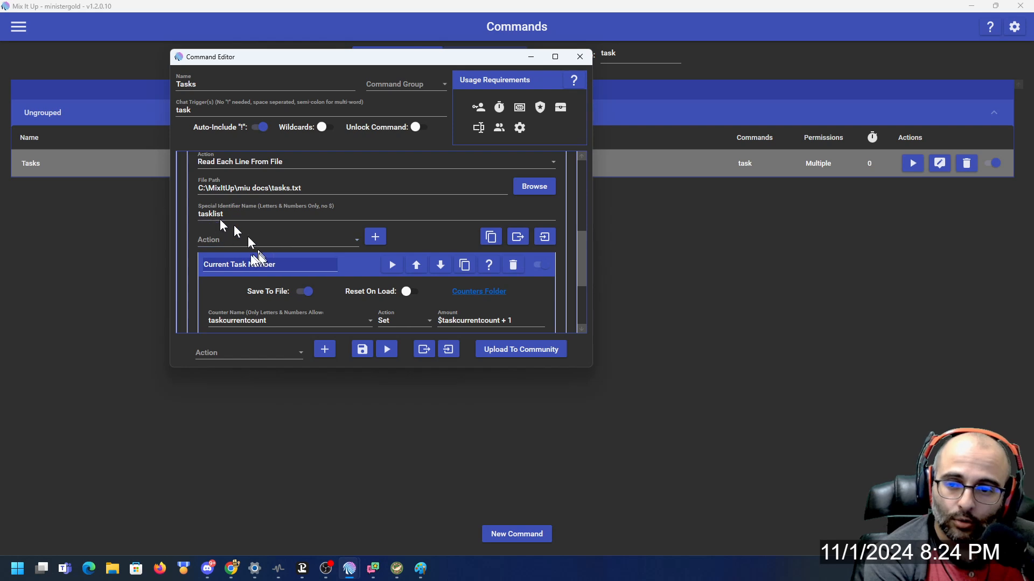
scroll(239, 230, up, 2)
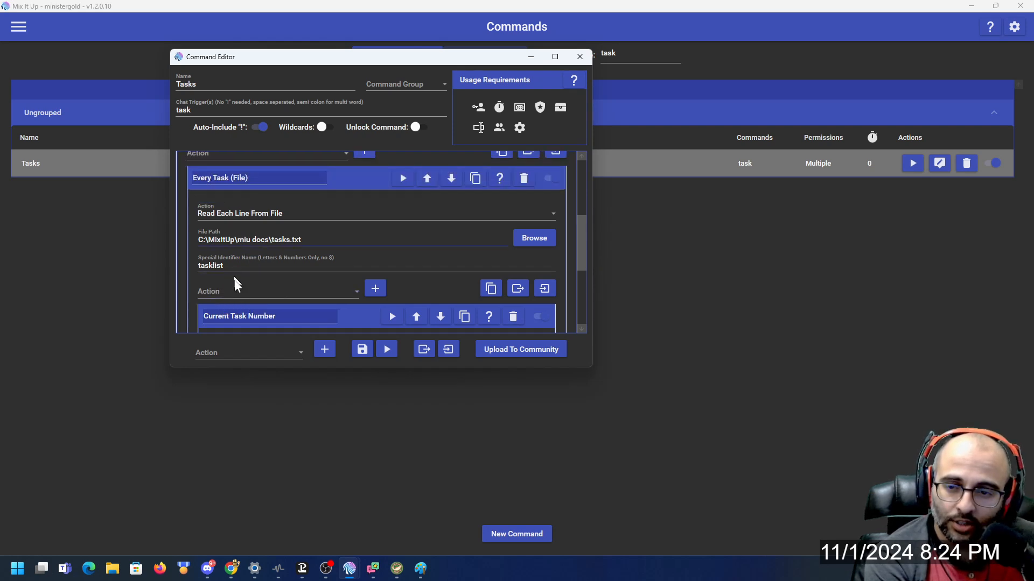
Set the new action type inside Every Task (File) to Counter (Create & Update) and collapse Current Task Number.
scroll(237, 263, down, 1)
click(237, 262)
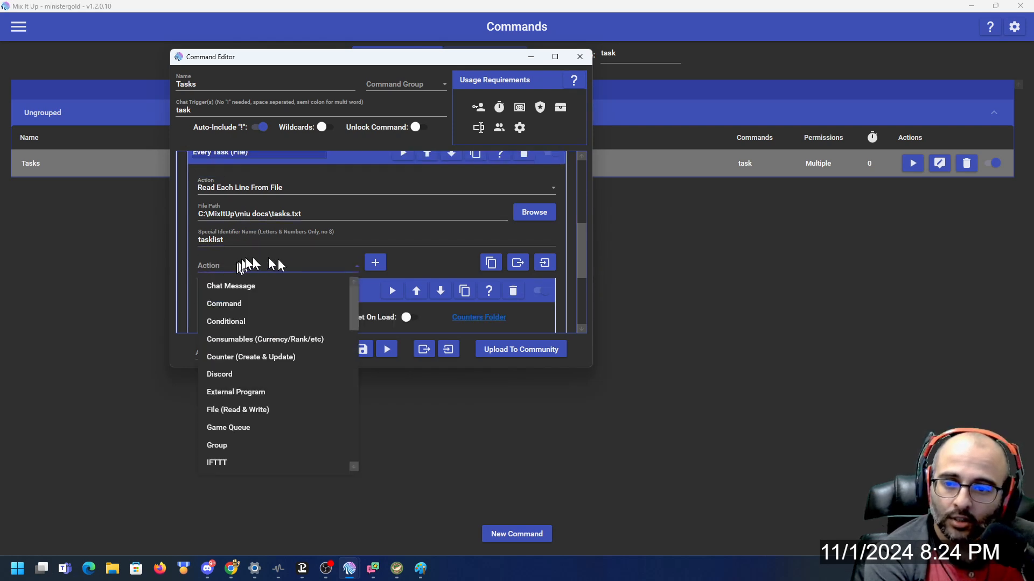
click(275, 351)
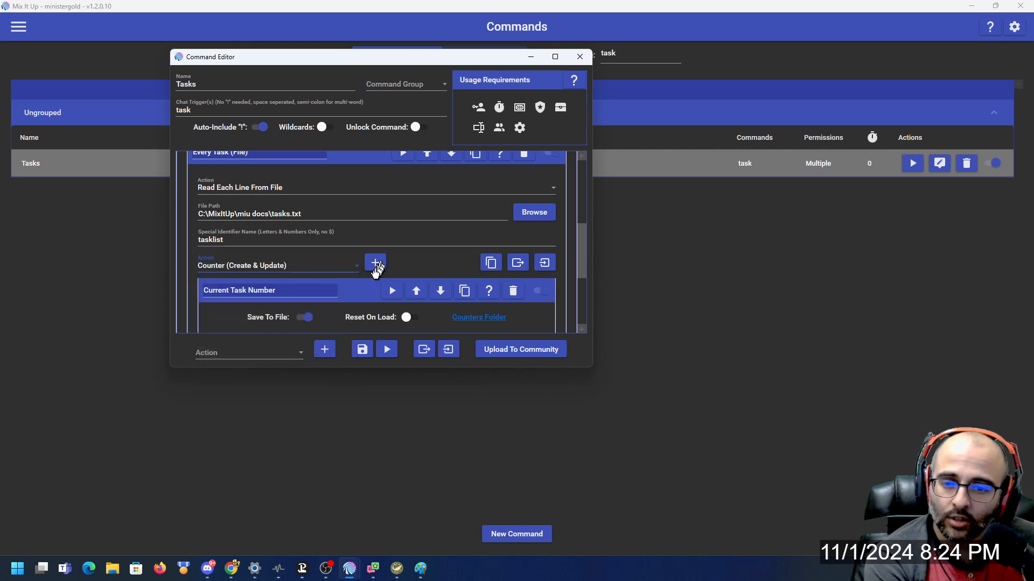
scroll(315, 294, down, 2)
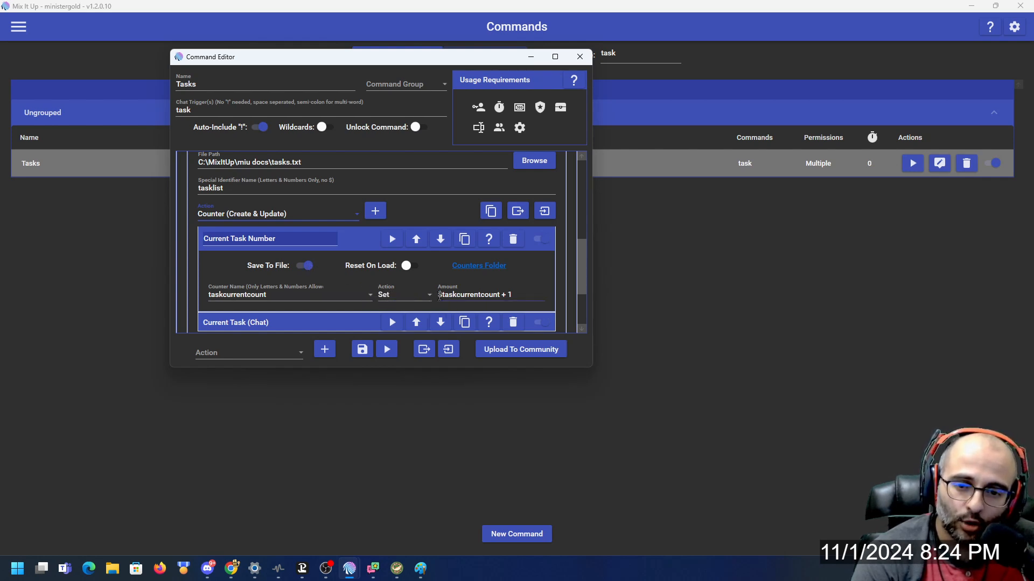
click(347, 239)
Expand Current Task (Chat) to show its message and set the new action type inside Every Task (File) to Chat Message.
click(277, 260)
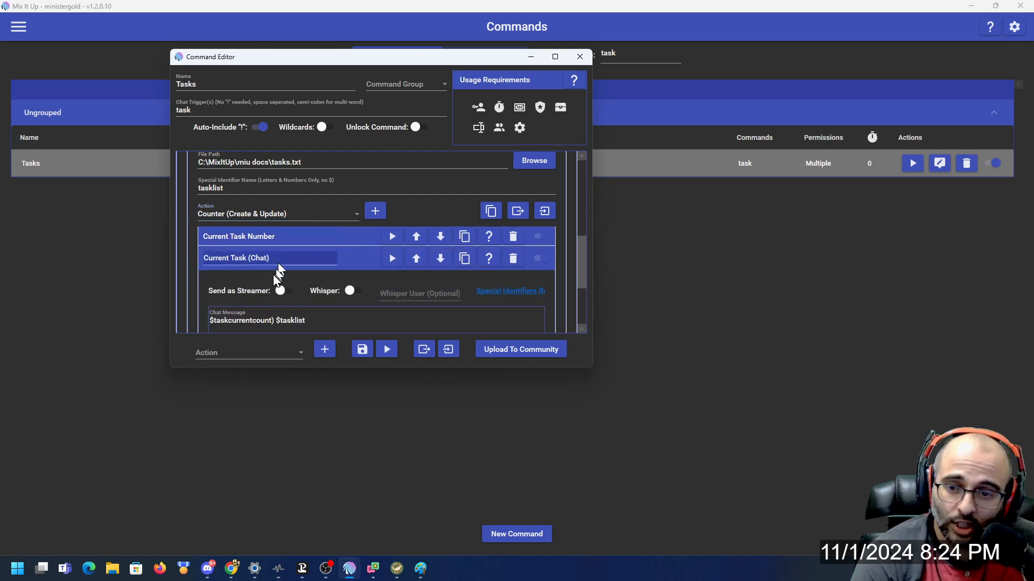
click(266, 219)
scroll(257, 257, up, 1)
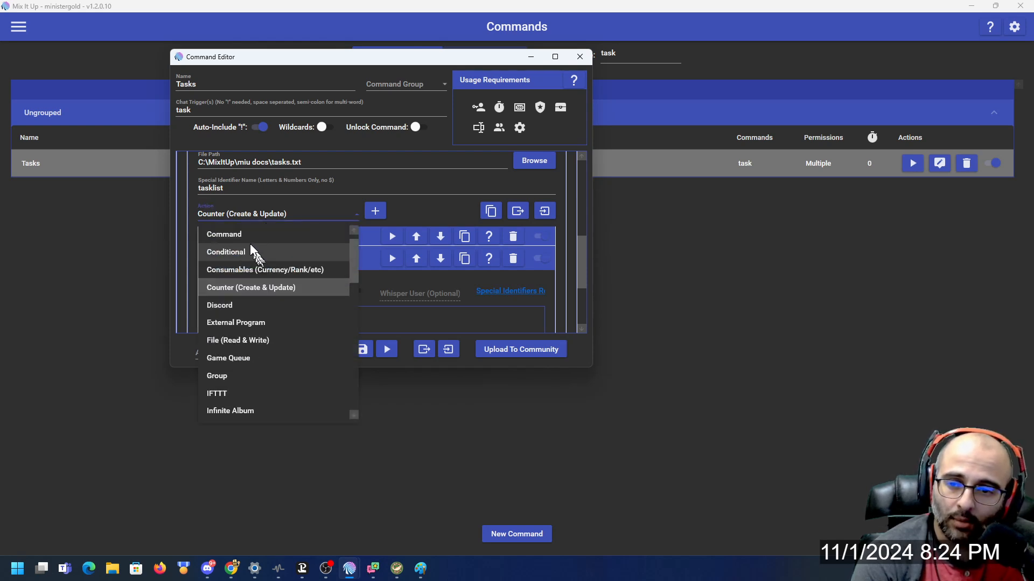
scroll(257, 280, up, 1)
click(248, 237)
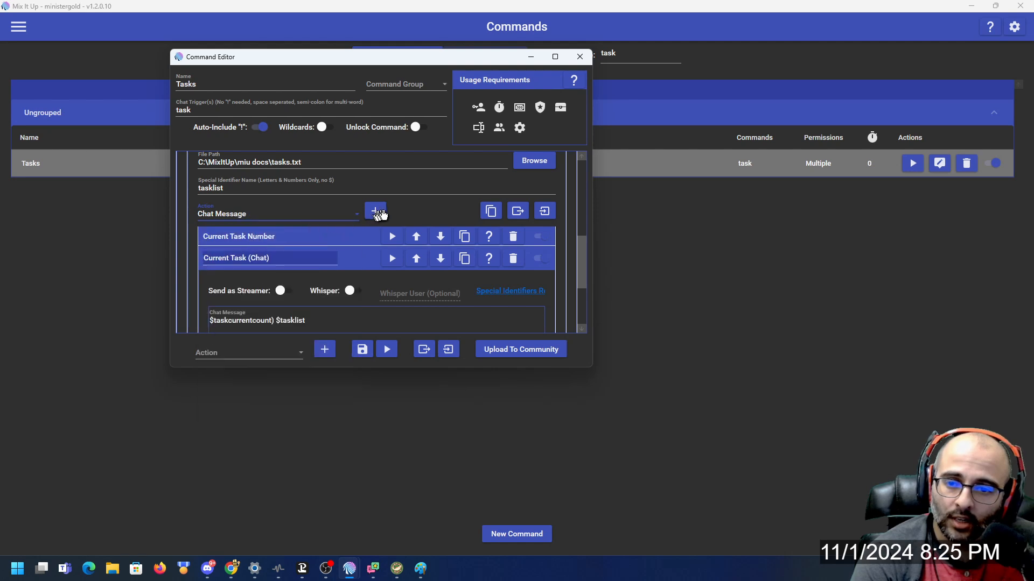
scroll(339, 256, down, 1)
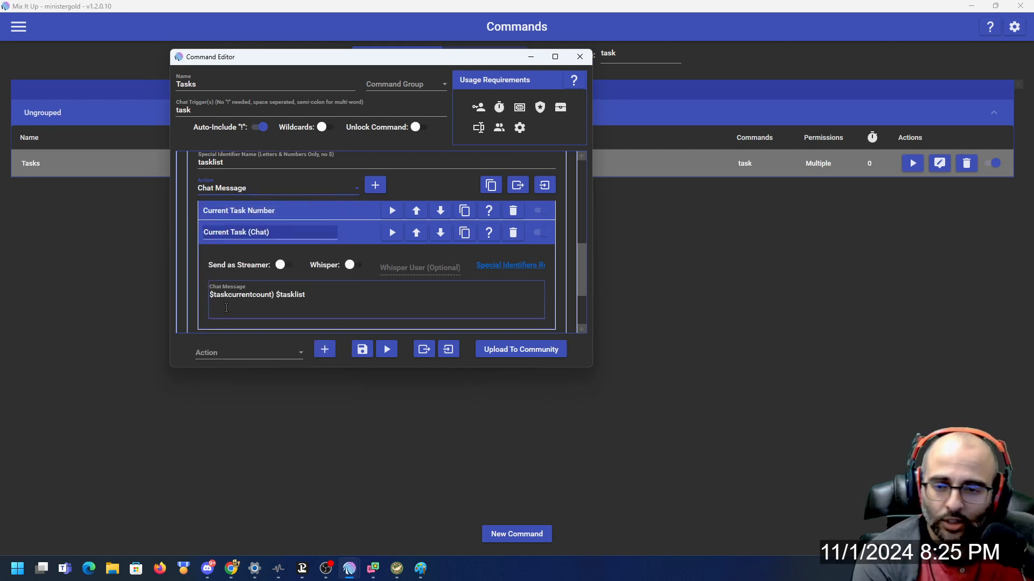
click(211, 305)
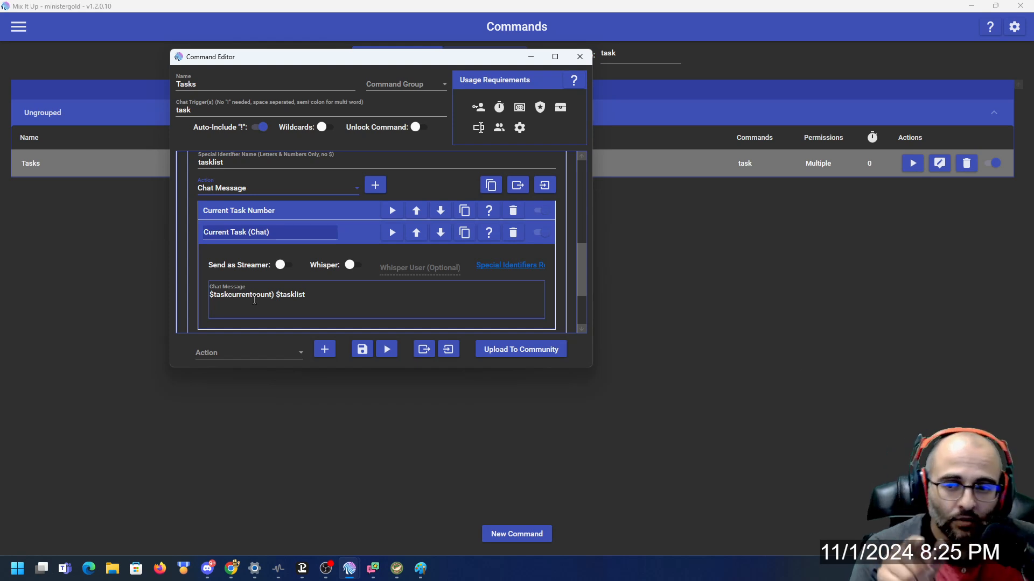
Collapse Current Task (Chat), review the Every Task (File) settings once more and collapse that action.
click(371, 237)
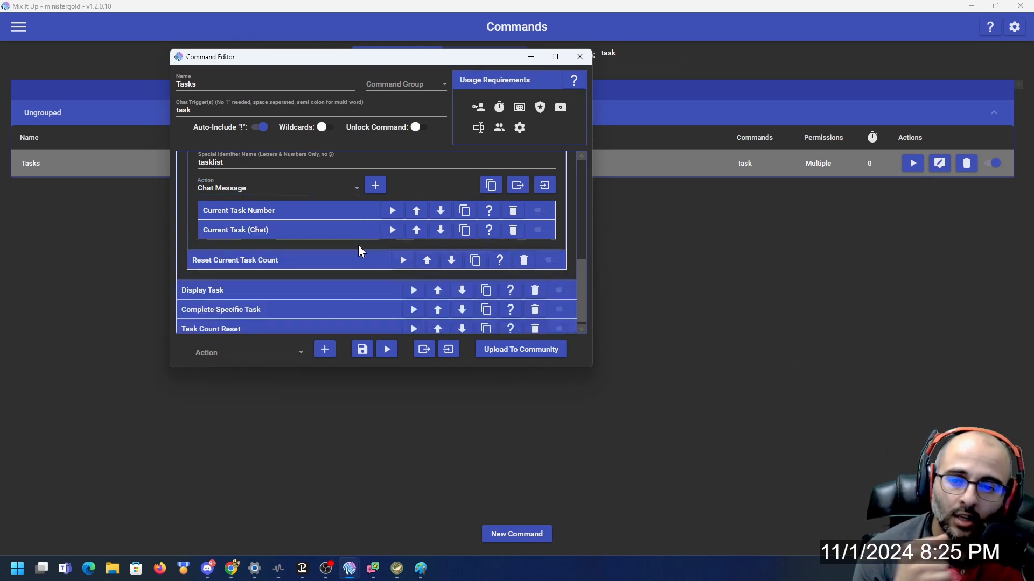
scroll(351, 237, up, 3)
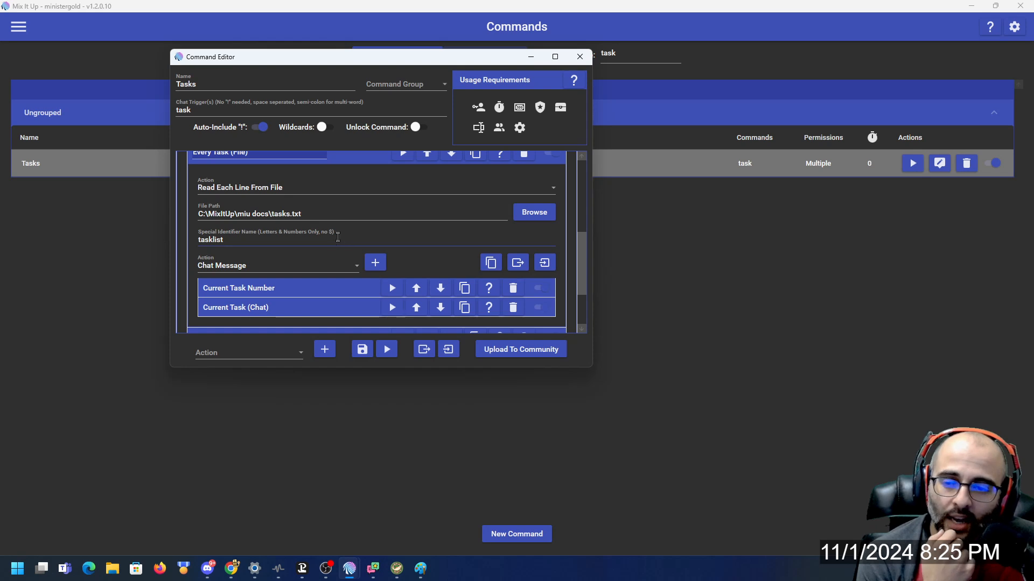
click(361, 161)
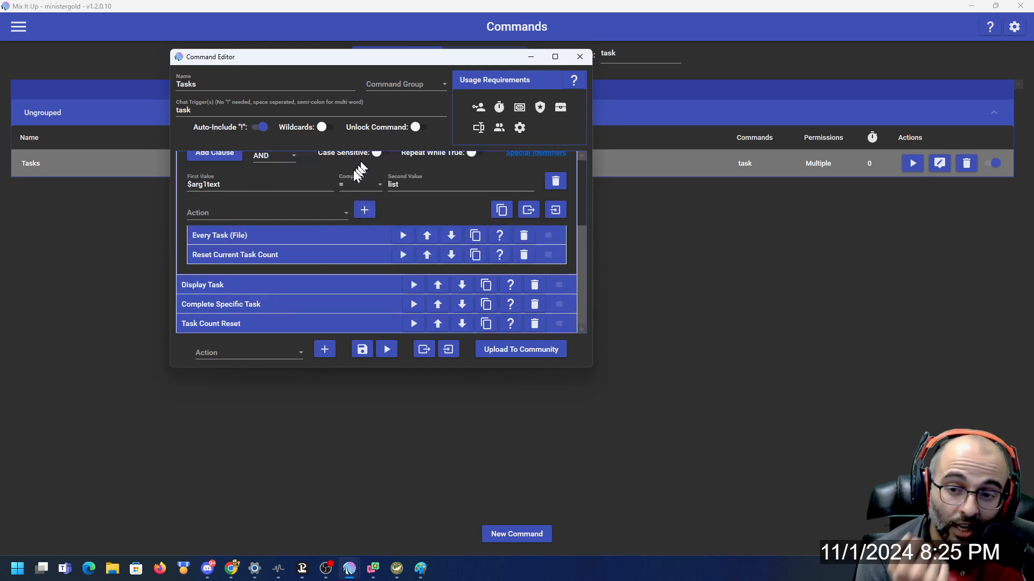
click(241, 236)
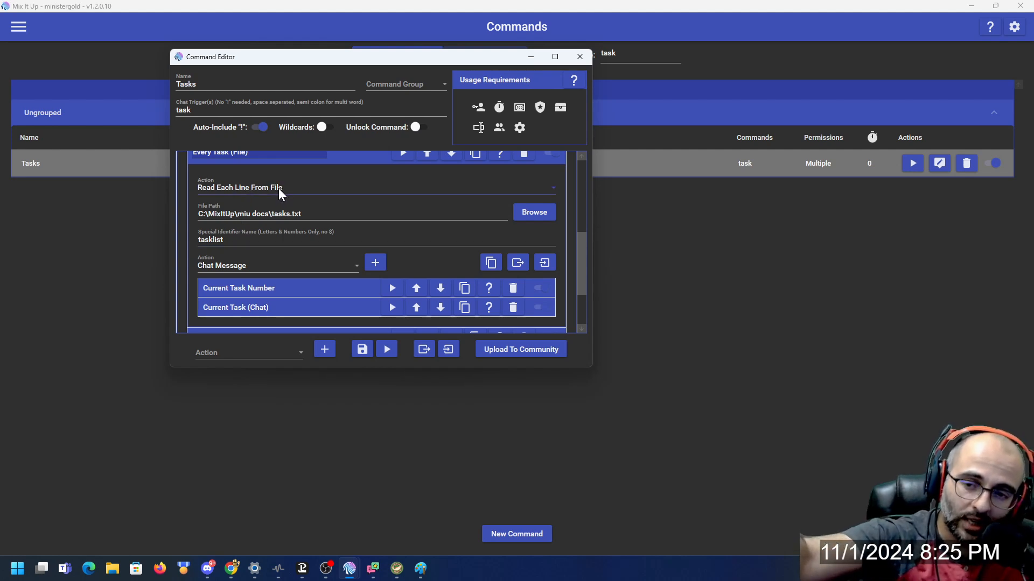
click(345, 159)
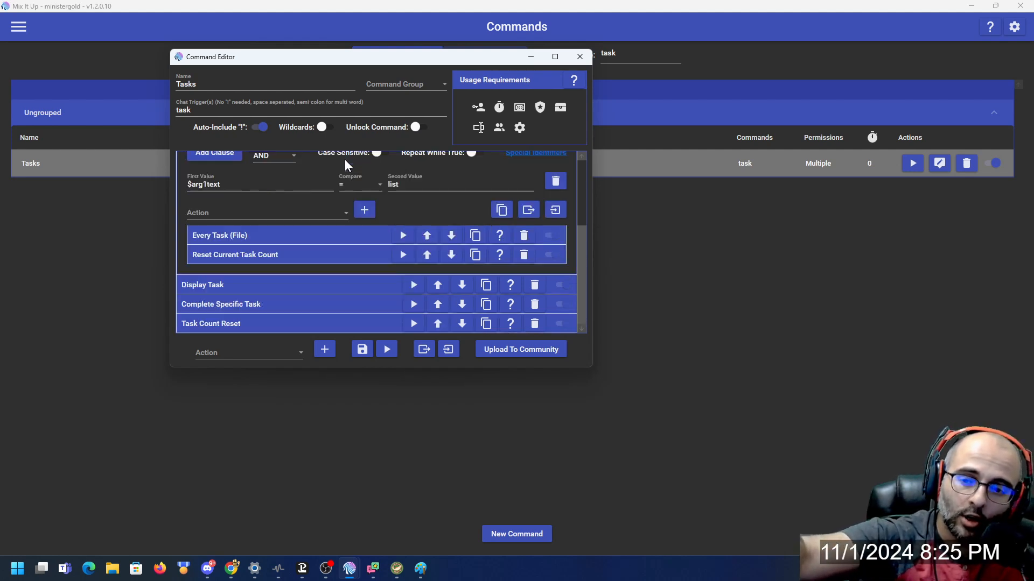
Expand Reset Current Task Count, set the new action type inside List Tasks to Counter (Create & Update), and recheck Every Task (File).
click(257, 259)
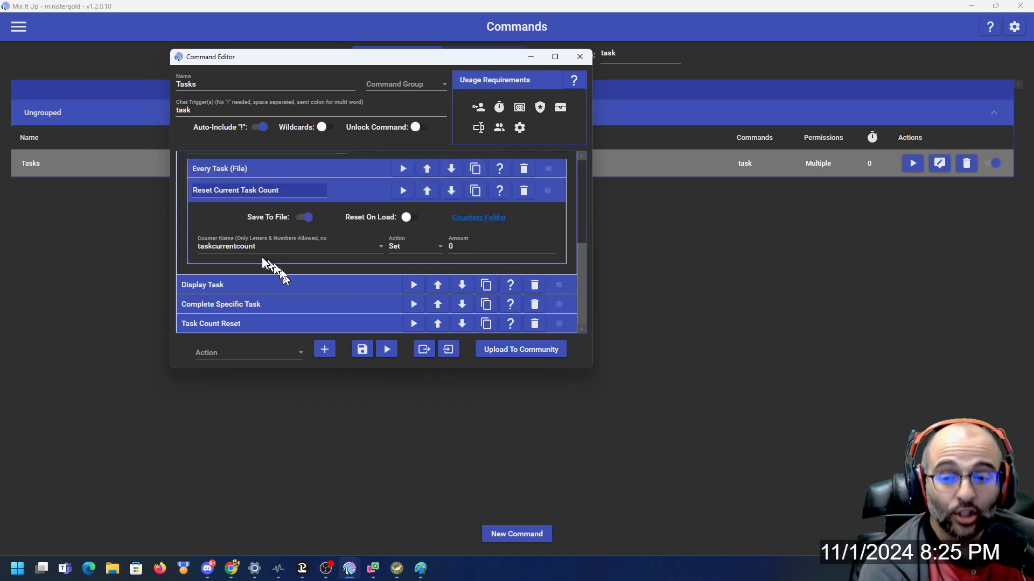
scroll(292, 262, up, 1)
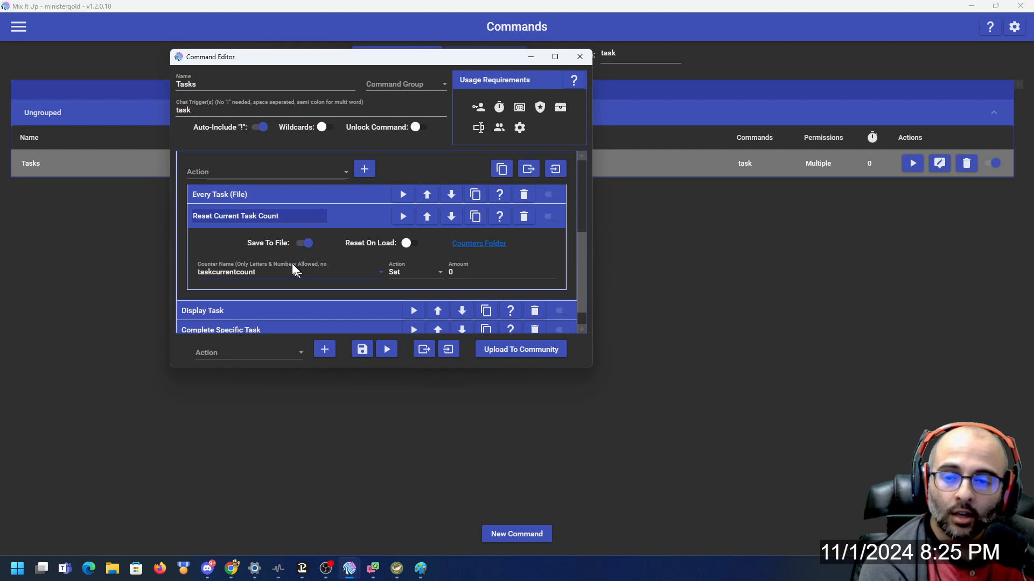
click(301, 173)
click(245, 264)
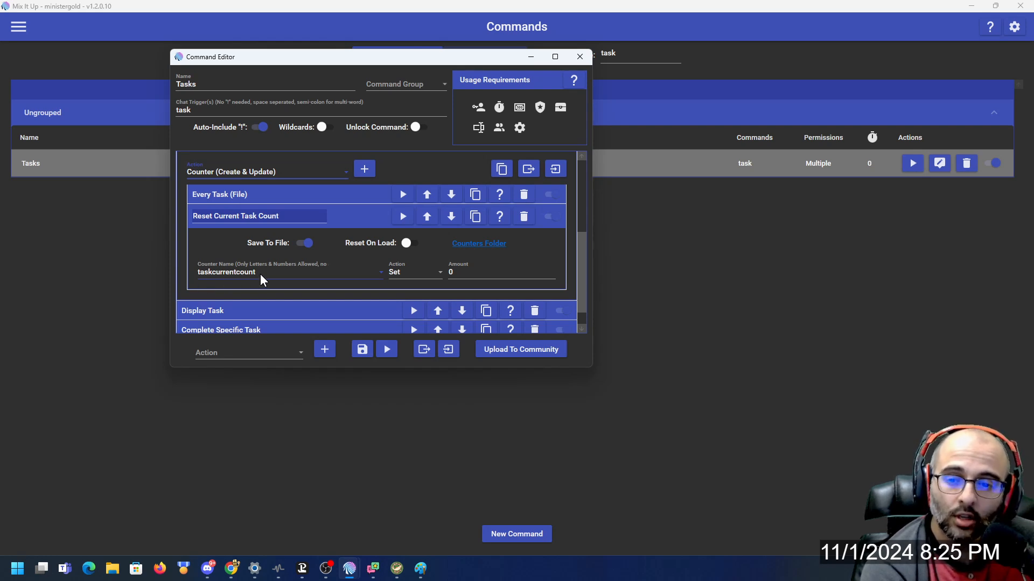
click(293, 195)
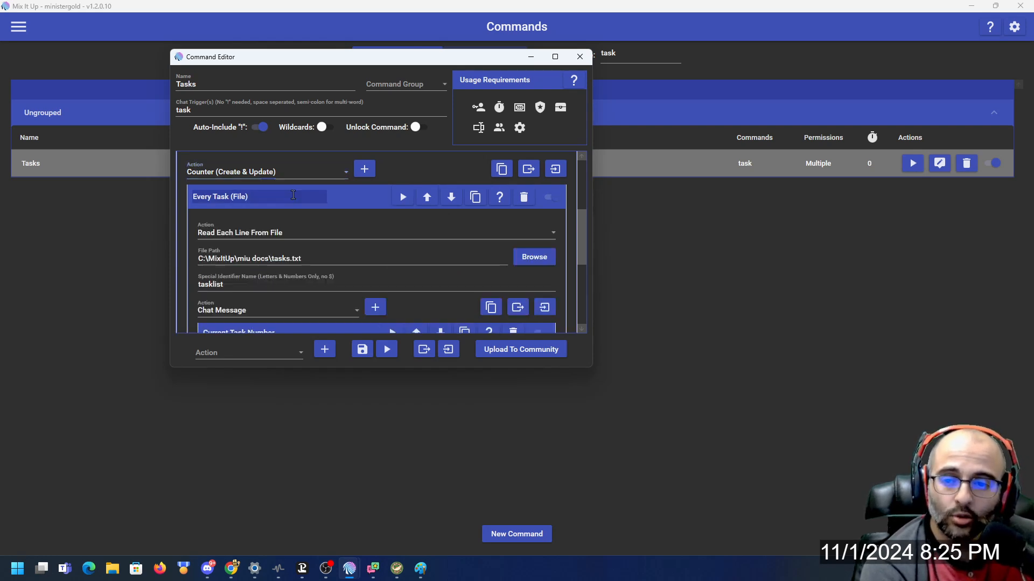
click(347, 198)
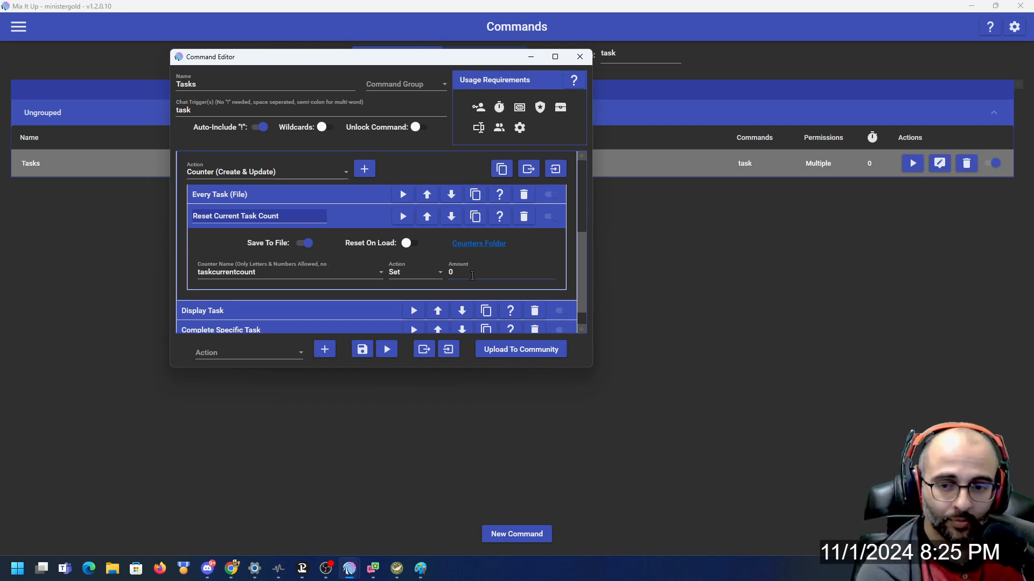
Collapse List Tasks and expand Display Task to show its condition and nested actions.
scroll(339, 232, up, 5)
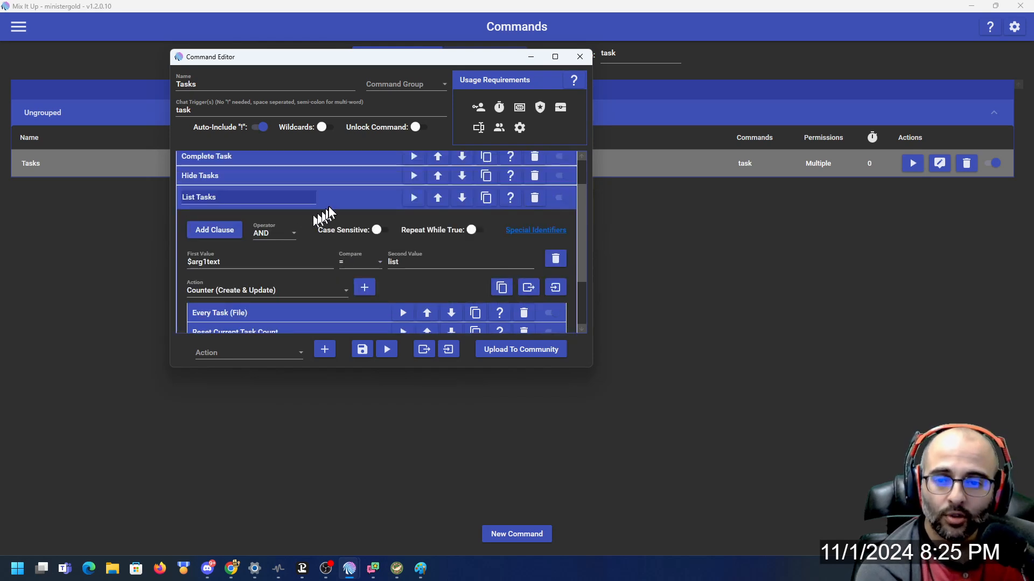
click(329, 206)
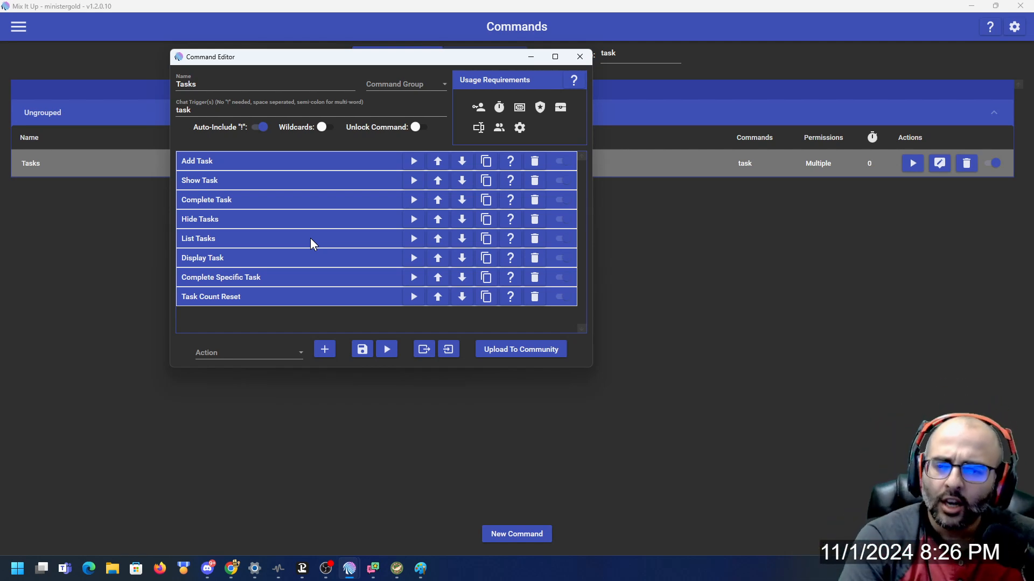
click(248, 263)
scroll(269, 266, down, 2)
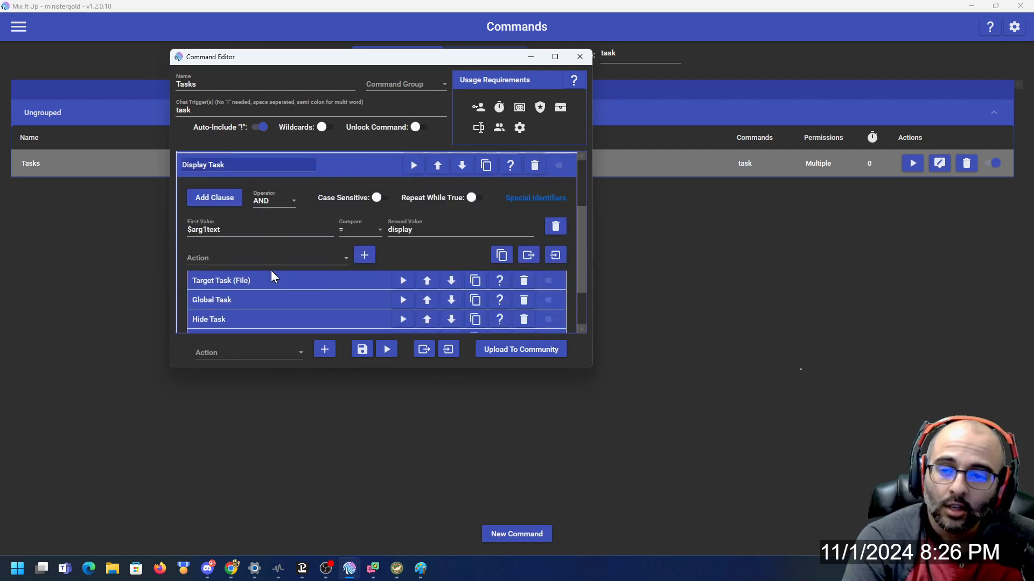
Maximize the command editor and set the Tasks command's new top-level action type to Conditional.
click(555, 57)
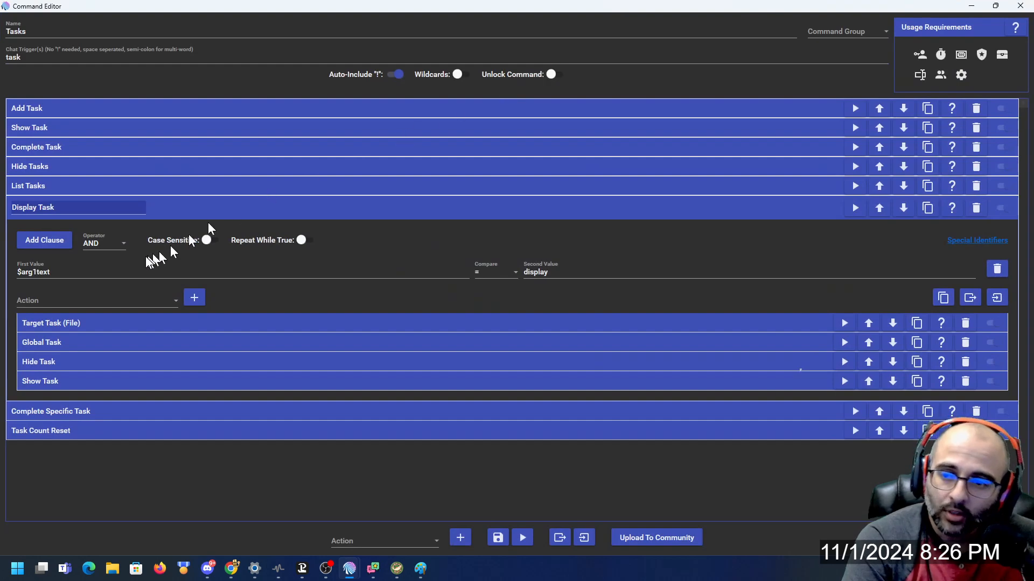
click(404, 539)
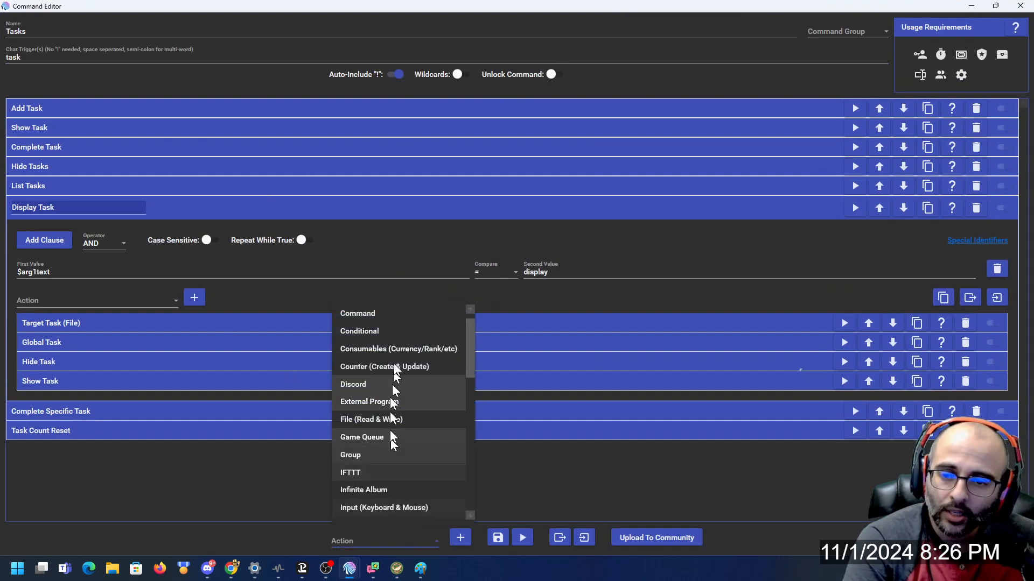
click(388, 330)
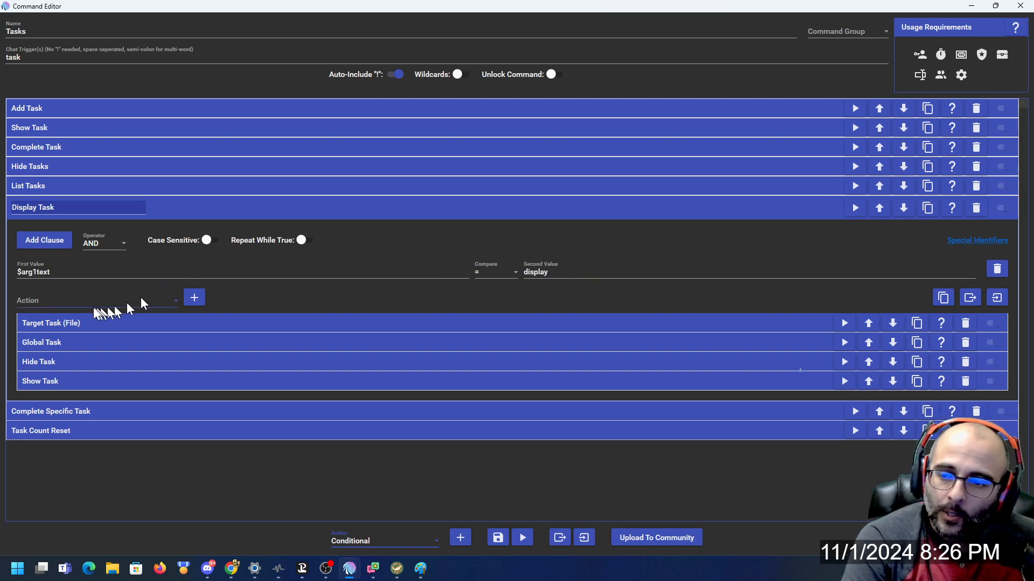
Expand Target Task (File) inside Display Task and set the new nested action type to File (Read & Write).
click(77, 325)
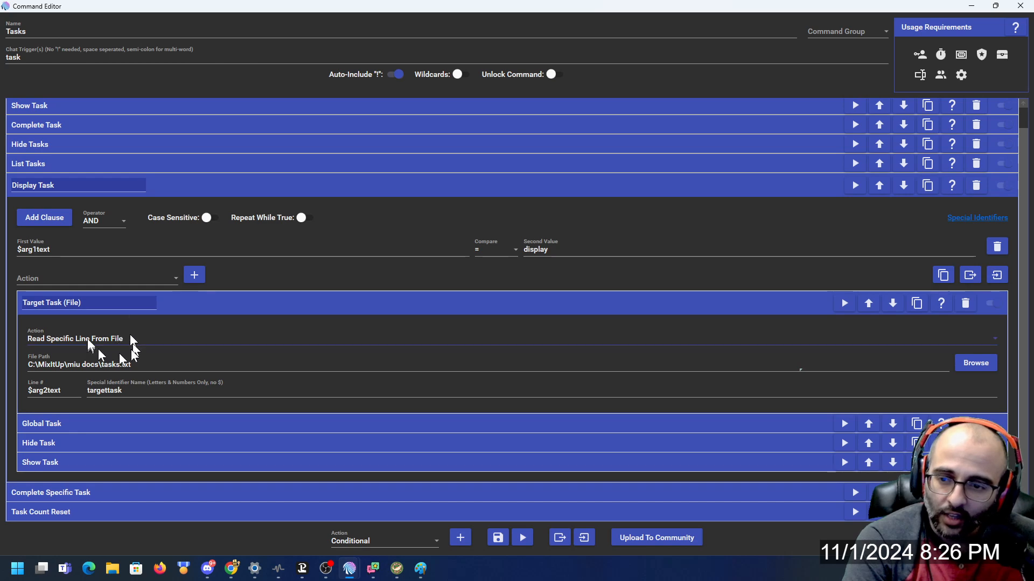
click(93, 280)
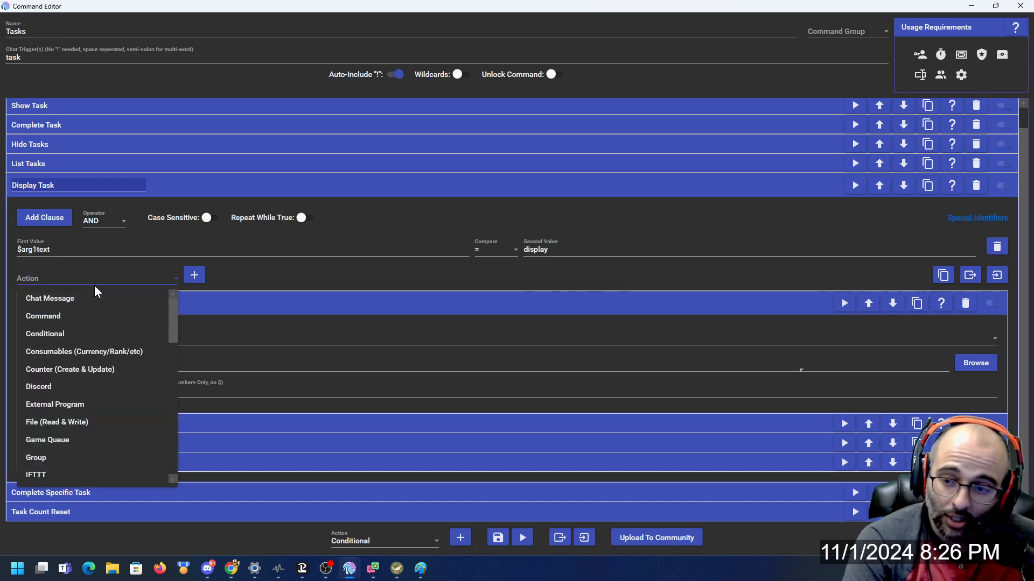
click(85, 420)
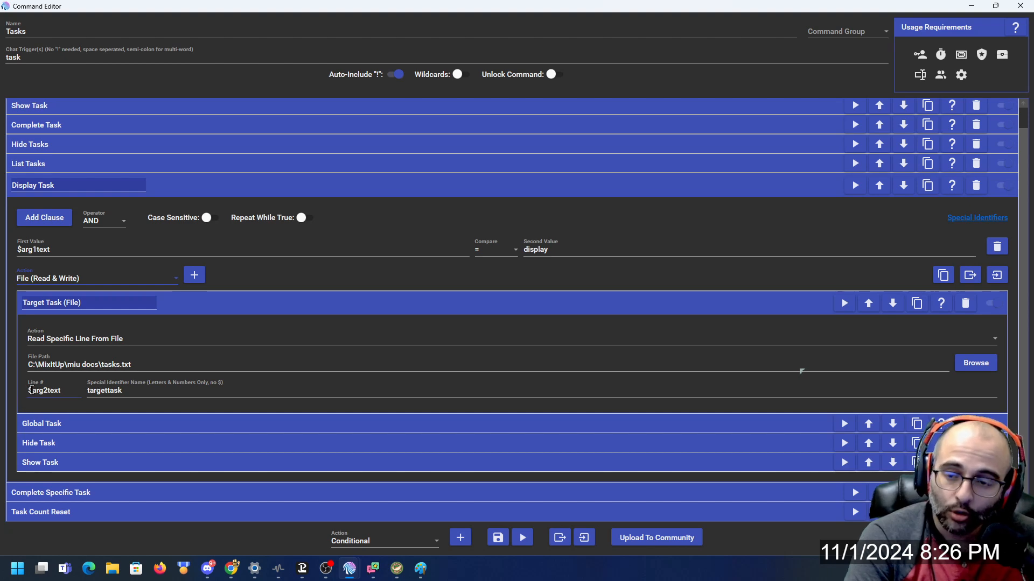
Switch to the OBS stream chat and send "!task display 3" followed by "!task list".
key(alt+Tab)
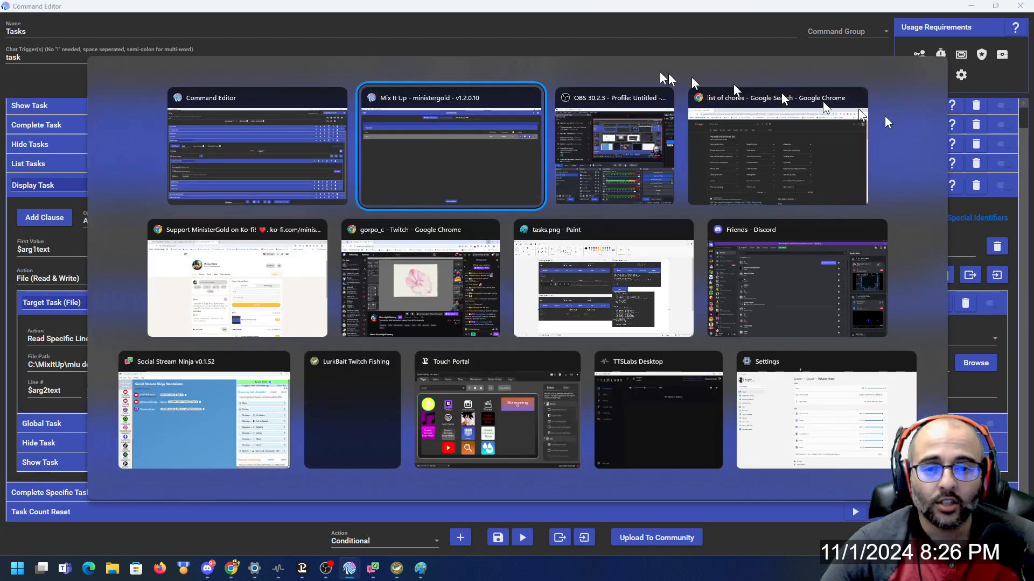
click(611, 178)
click(699, 490)
text(!)
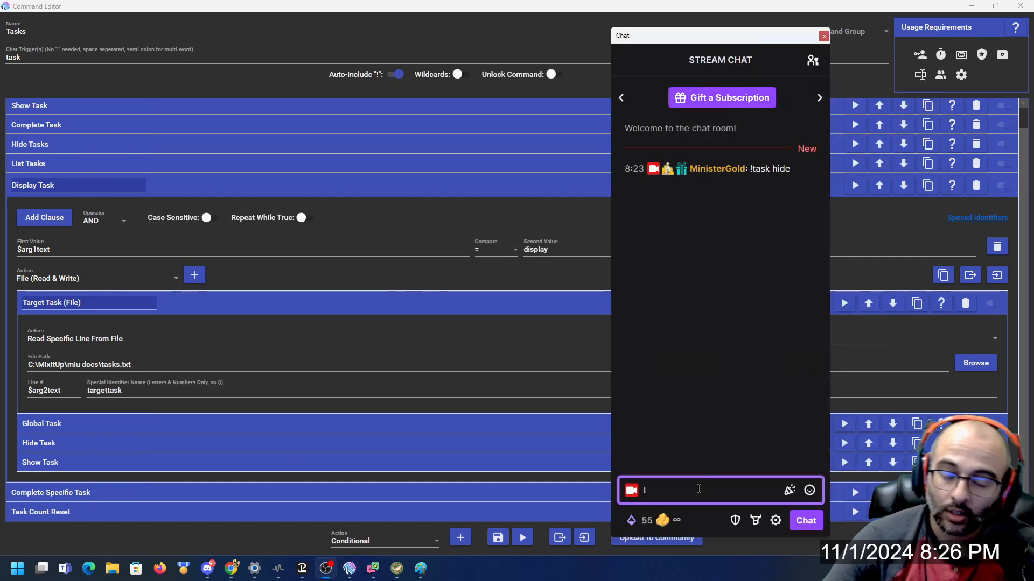
text(task display)
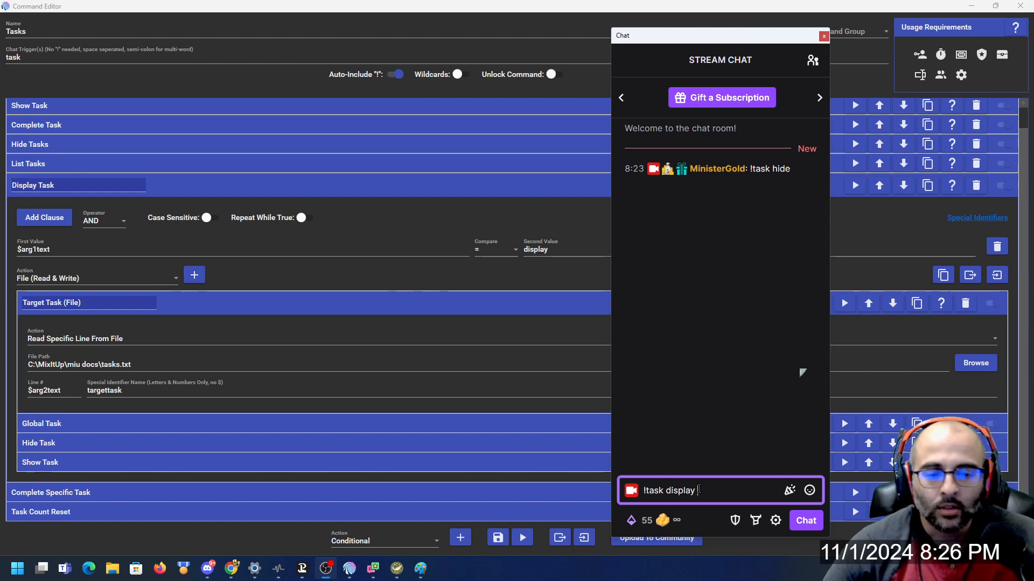
text(3)
key(Return)
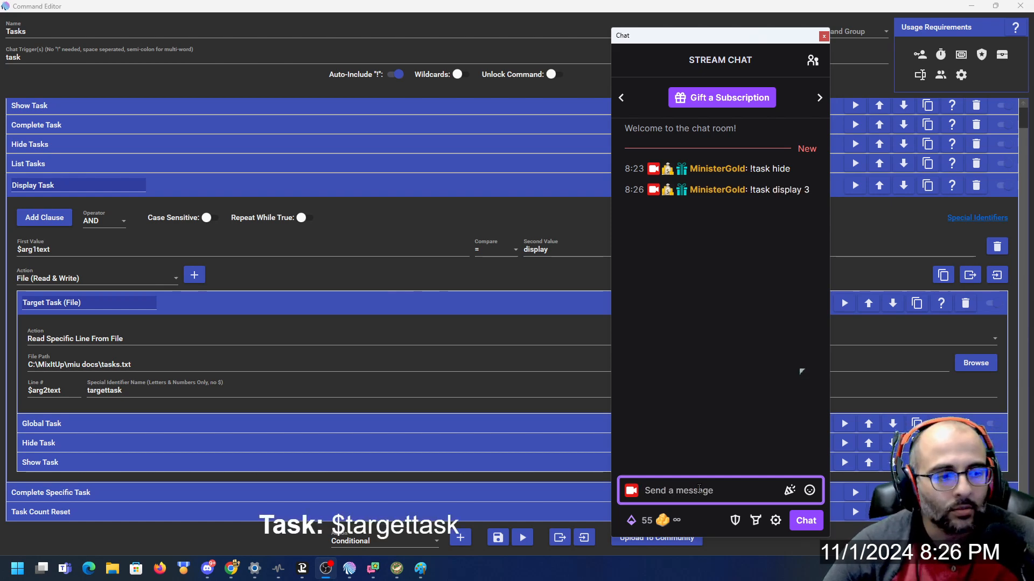
text(!task list)
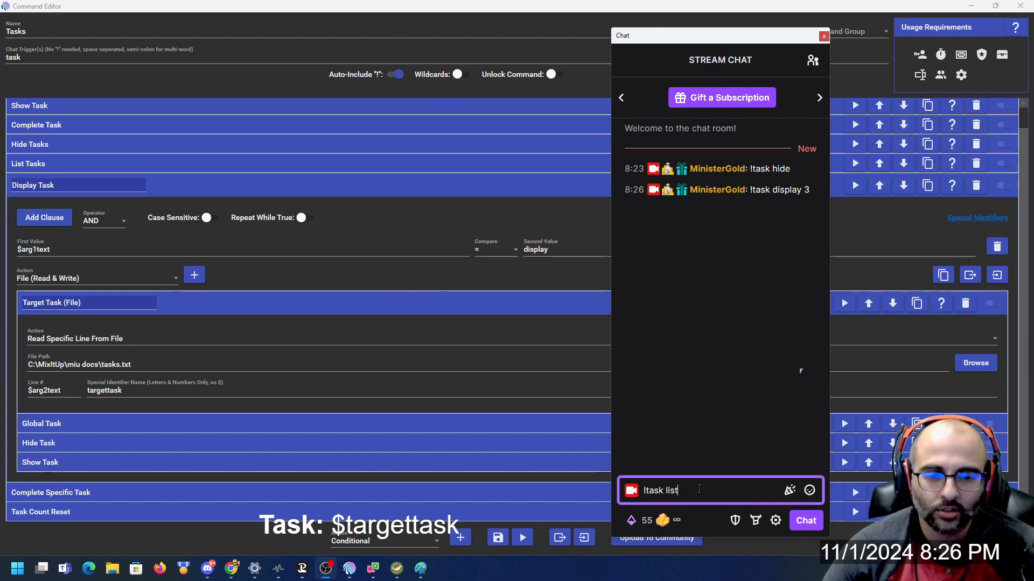
key(Return)
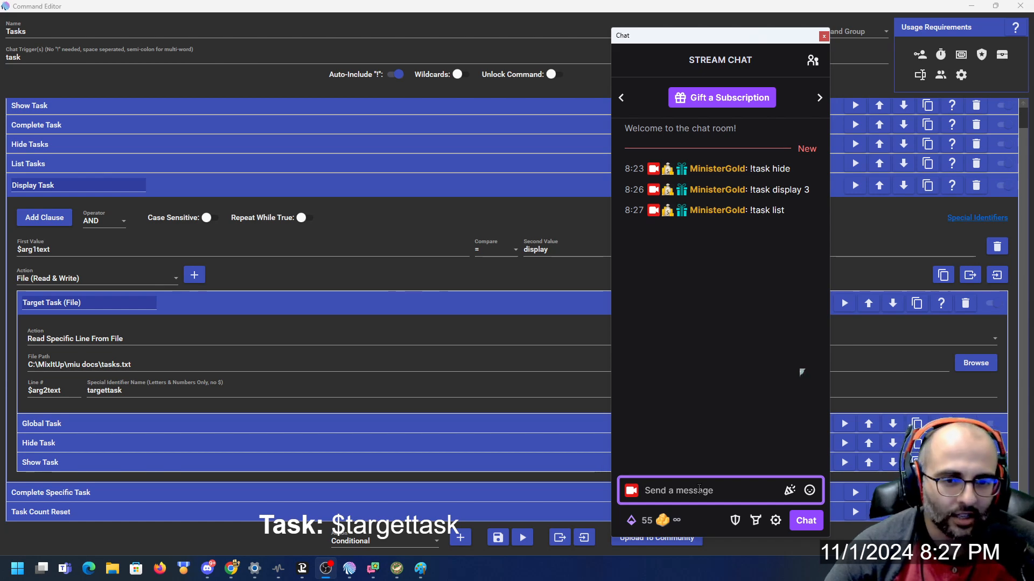
Add three tasks through the stream chat with "!task add", named "Task A", "TAsk B" and "Task C".
text(!)
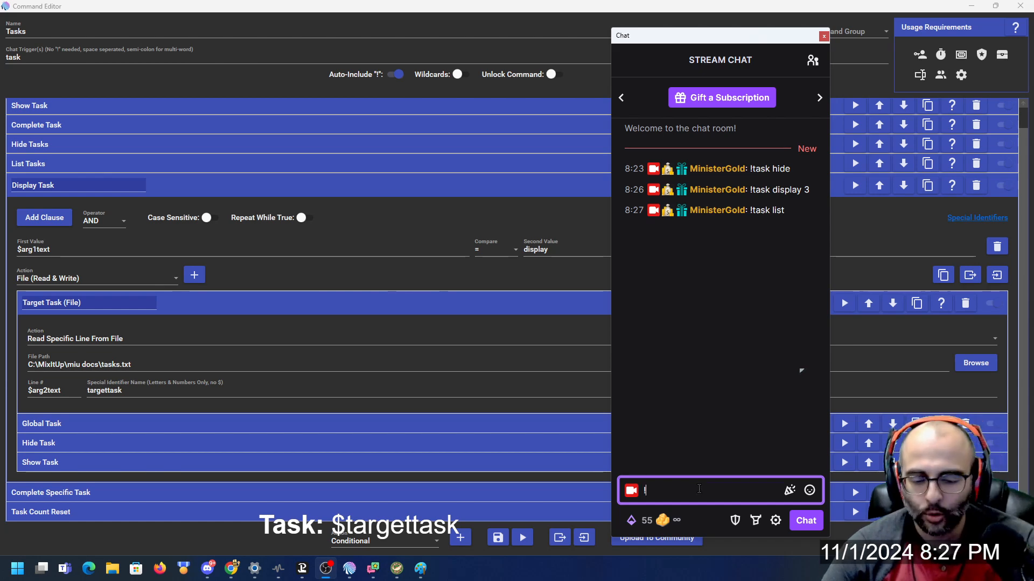
text(task add )
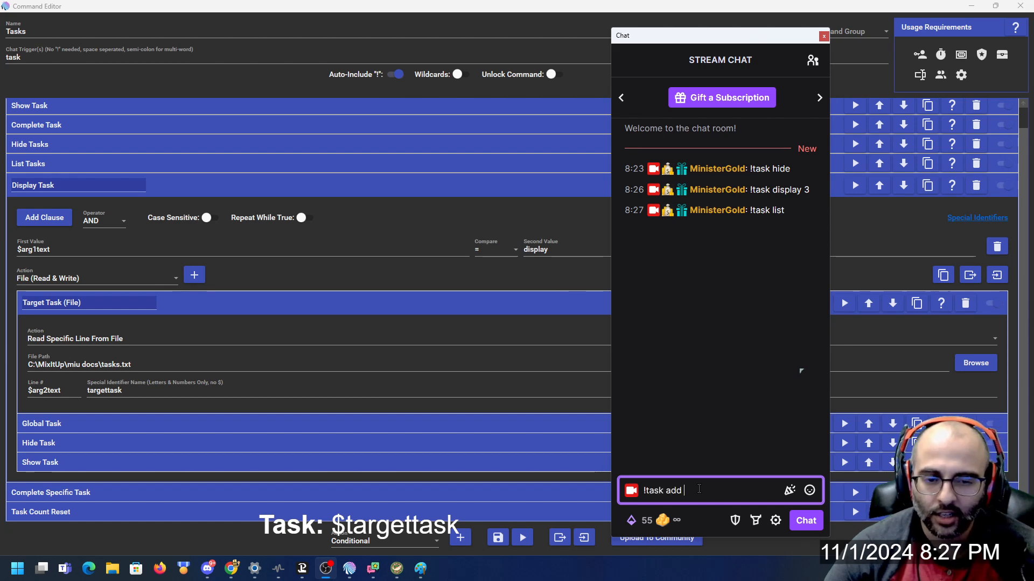
text(Task A)
key(Return)
text(!tas)
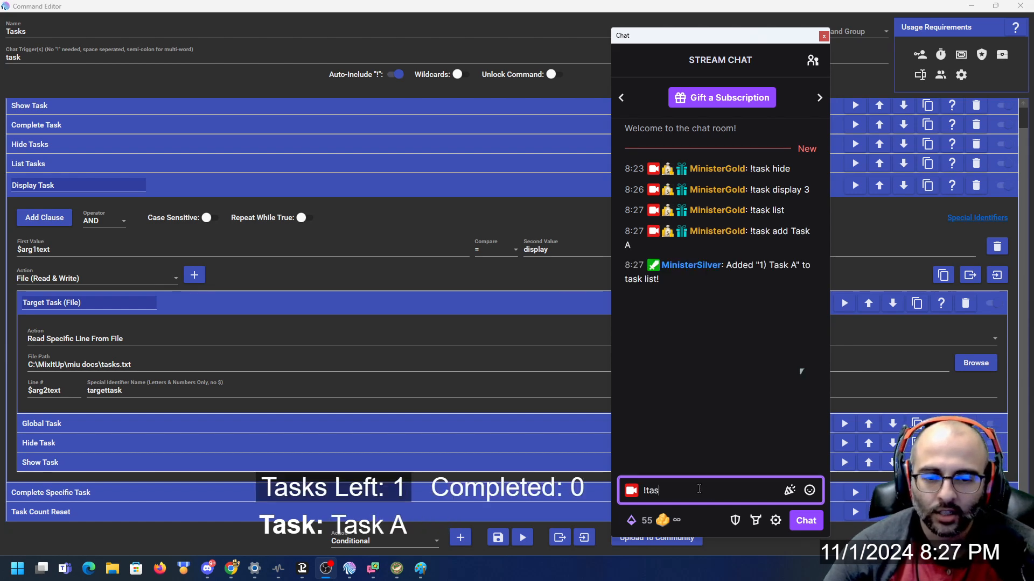
text(k add TAsk )
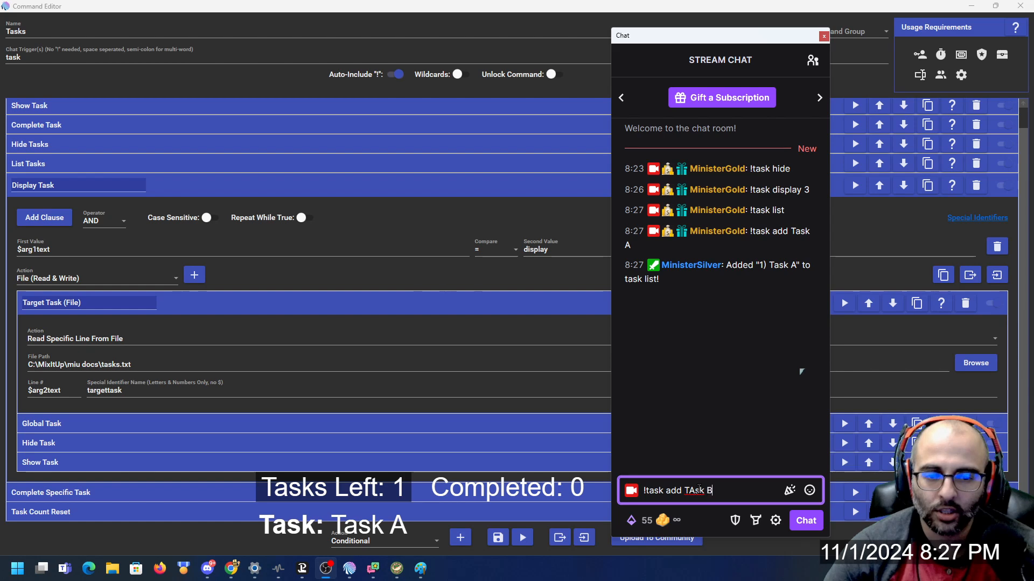
text(B)
key(Return)
text(!task add Task C)
key(Return)
Request the task list in the stream chat by sending "!task list" and "!task list 3".
text(!tas)
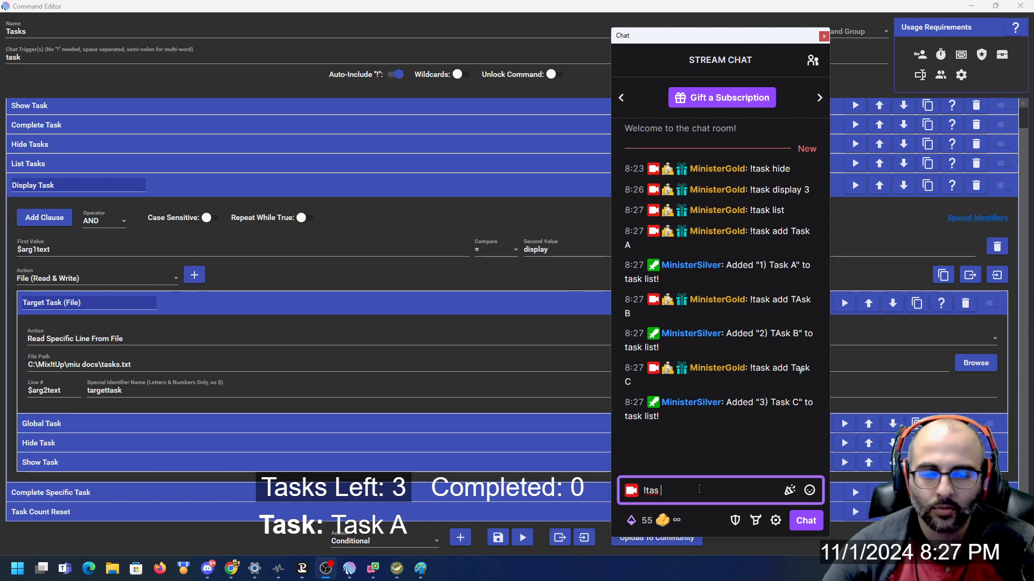
text(k list)
key(Return)
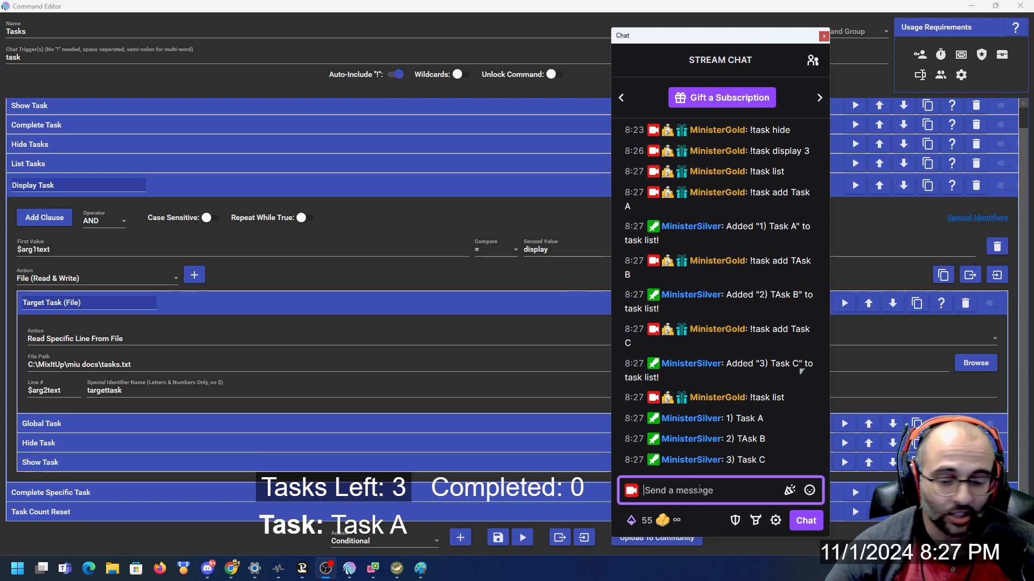
text(!task list 3)
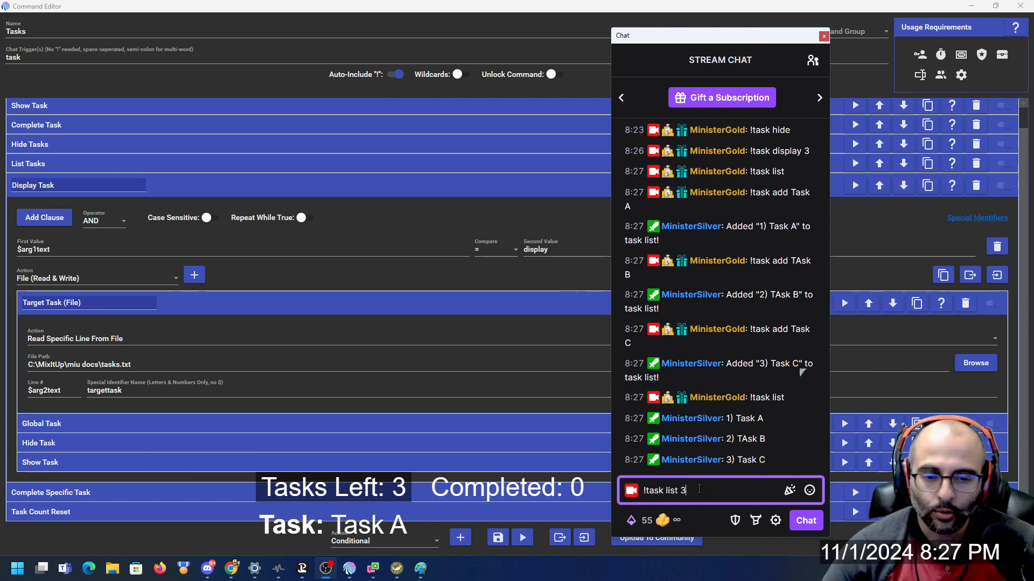
key(Return)
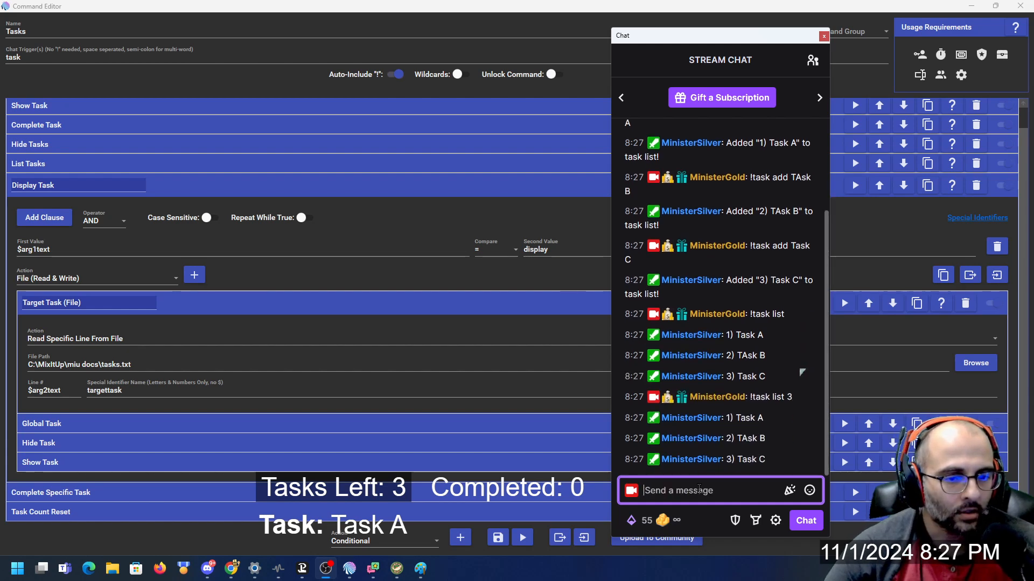
Display the third task on the overlay by sending "!task display 3" in the stream chat.
text(!task)
key(BackSpace)
key(BackSpace)
text(ask display)
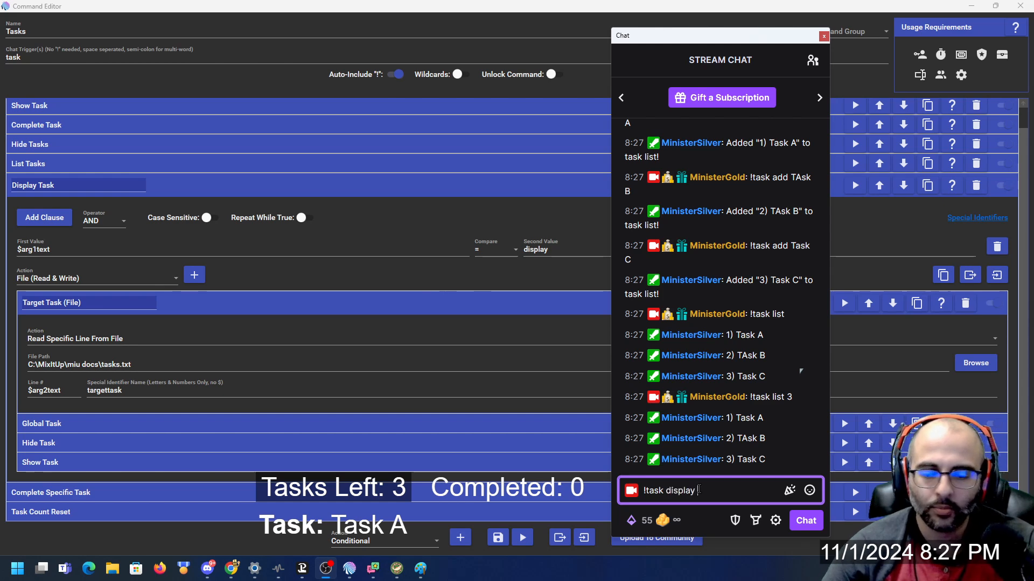
text( 3)
key(Return)
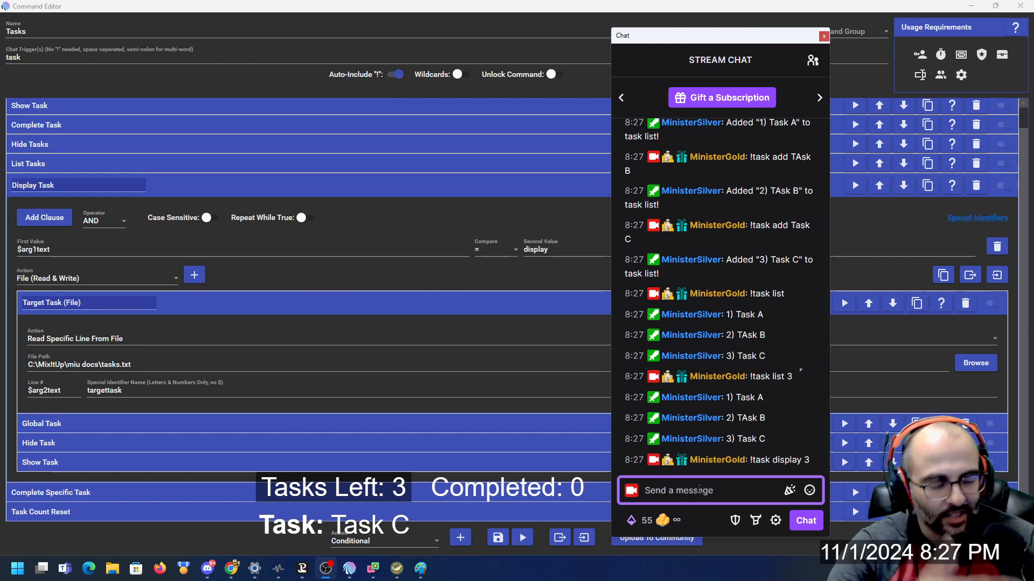
Hide the task overlay by sending "!task hide" in the stream chat, and return to the Mix It Up command editor.
text(!)
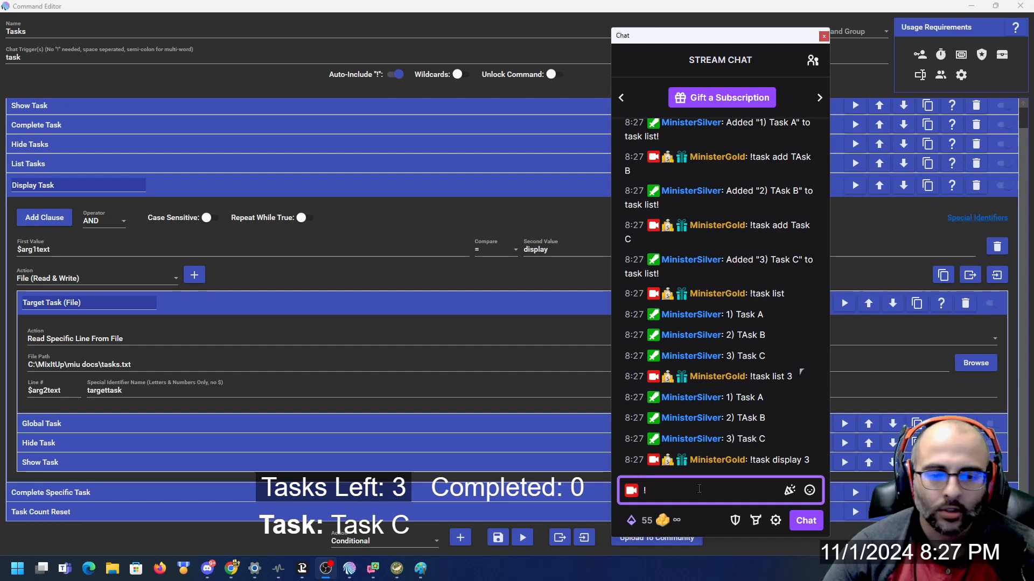
text(task hi)
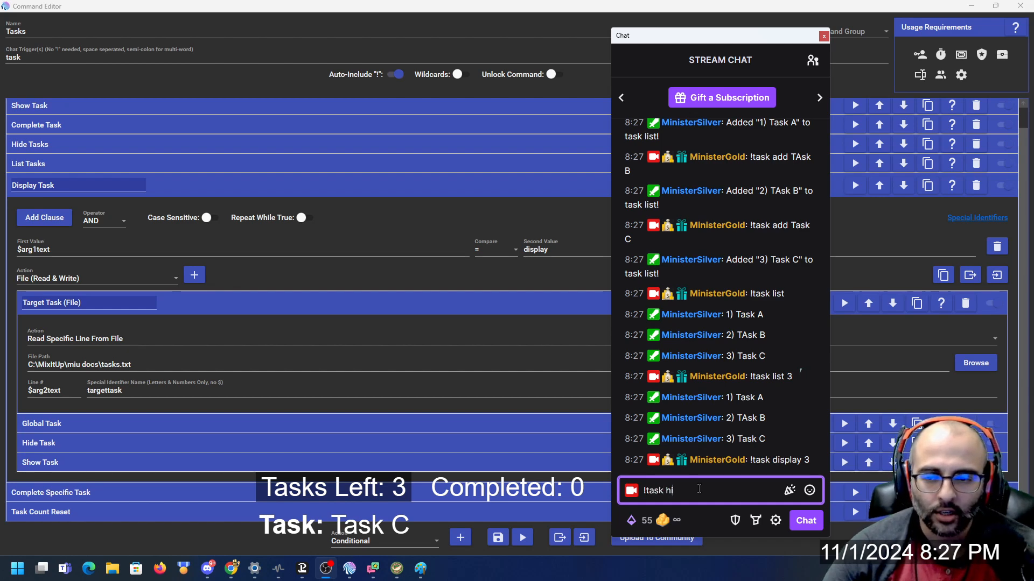
text(de)
key(Return)
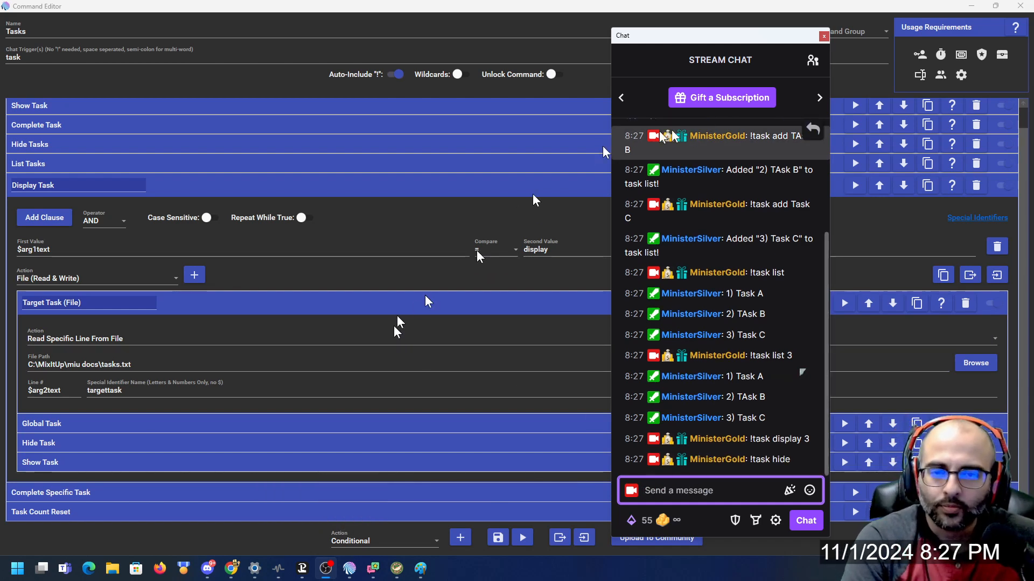
click(557, 40)
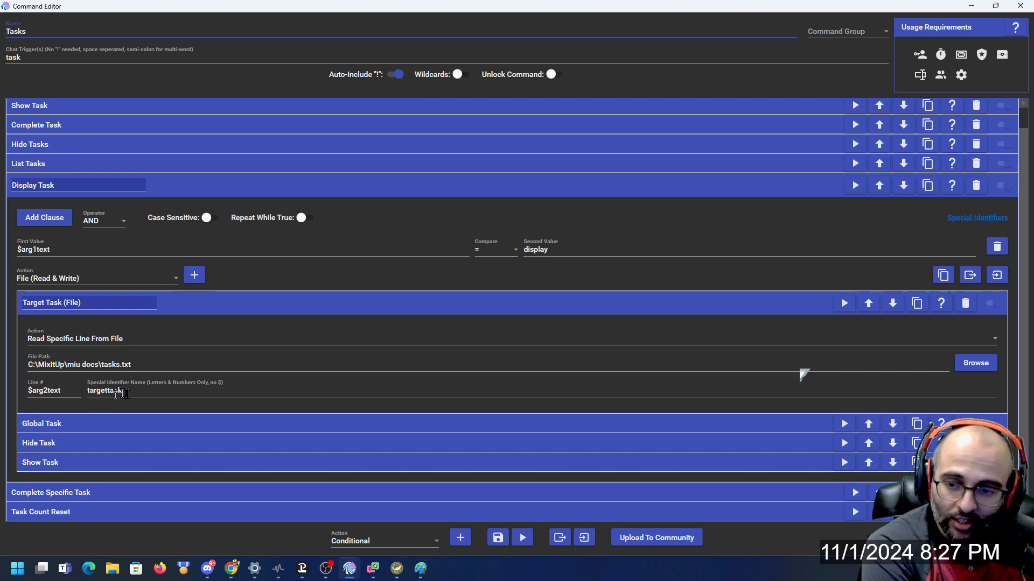
Expand Global Task inside Display Task and set the new nested action type to Special Identifier.
click(109, 426)
scroll(139, 385, down, 3)
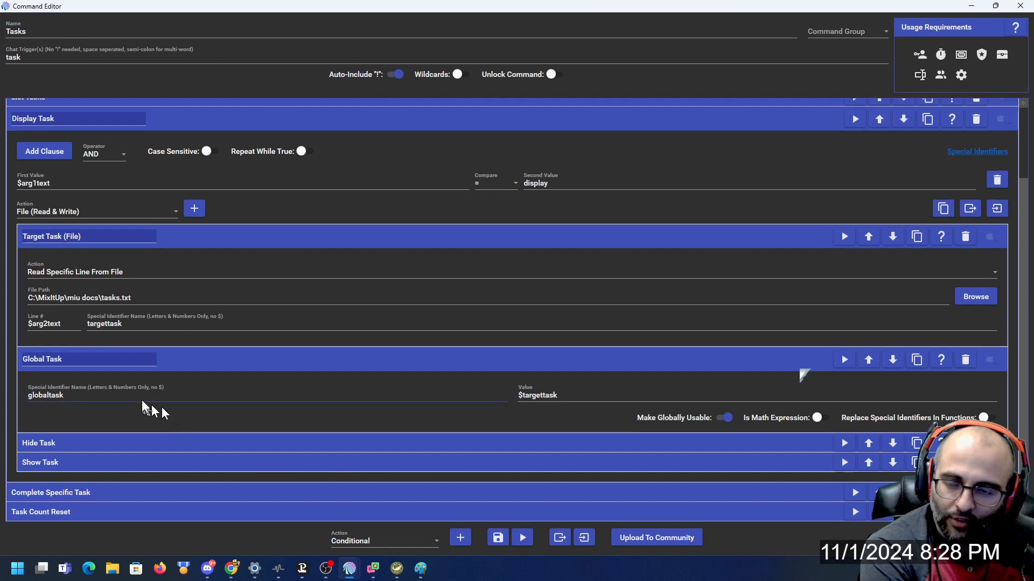
click(88, 215)
scroll(104, 366, down, 8)
scroll(102, 359, up, 1)
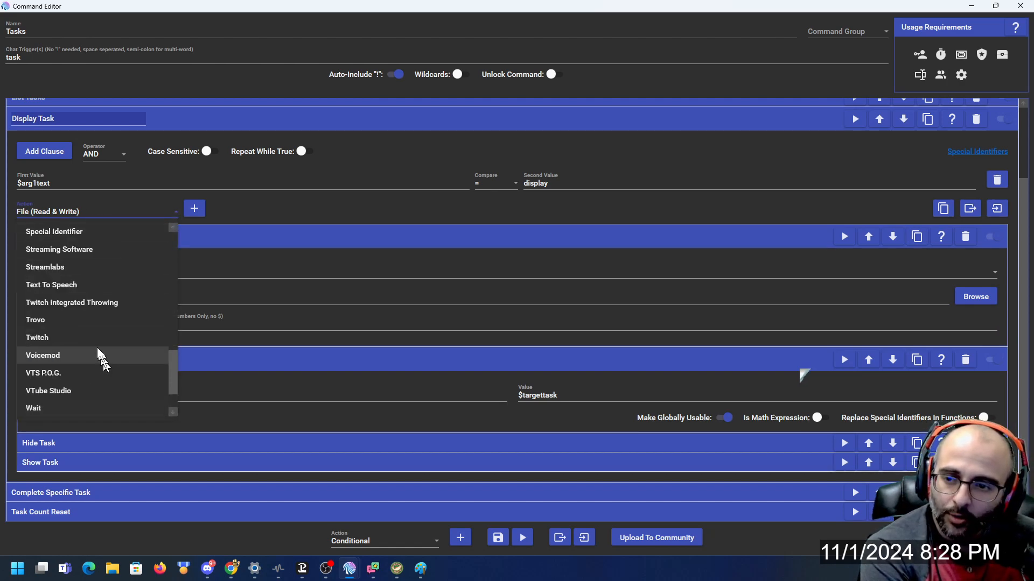
click(59, 231)
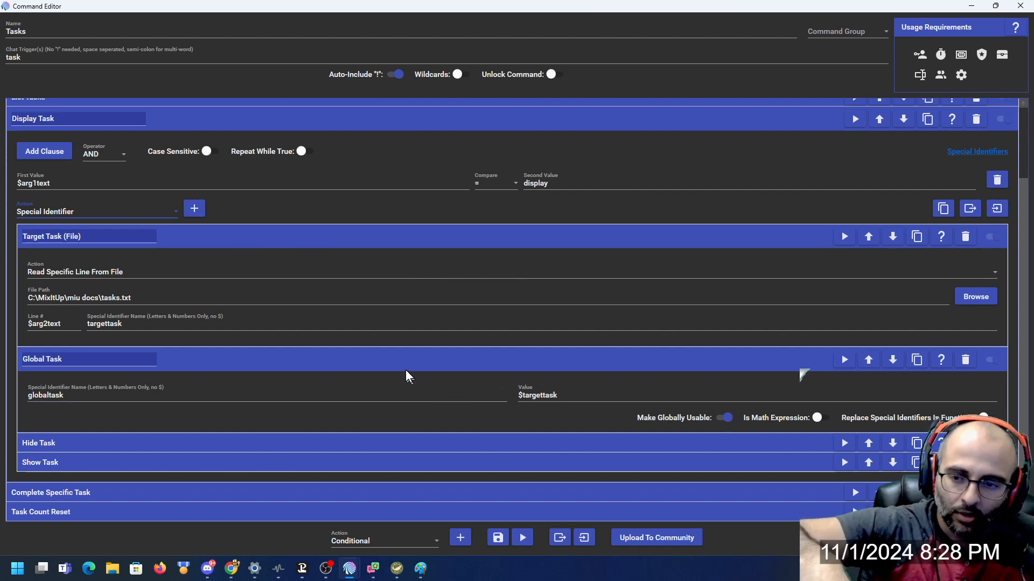
Collapse Global Task and expand Hide Task and Show Task inside Display Task to review their widget settings.
scroll(275, 406, up, 2)
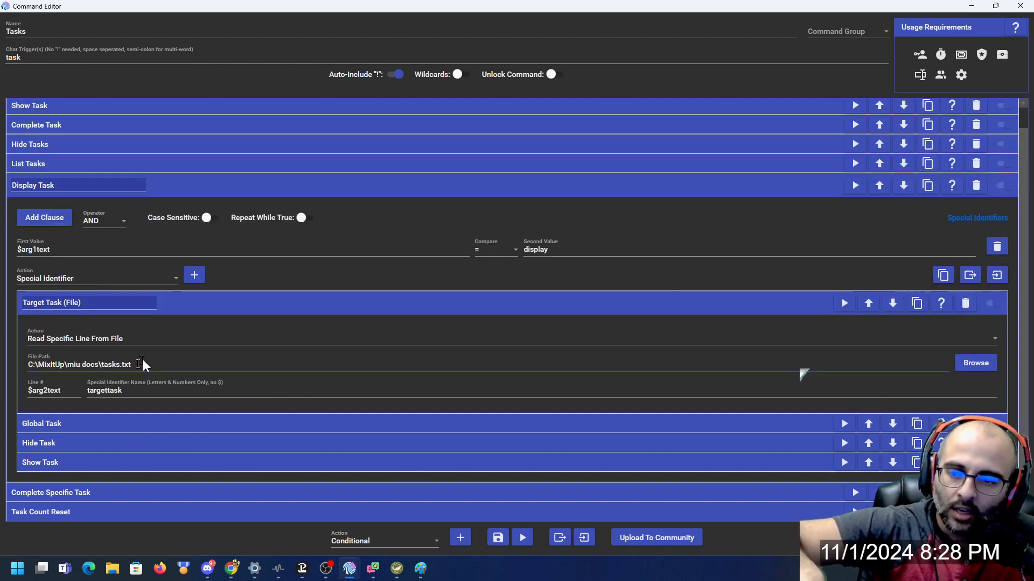
click(141, 447)
scroll(140, 451, down, 2)
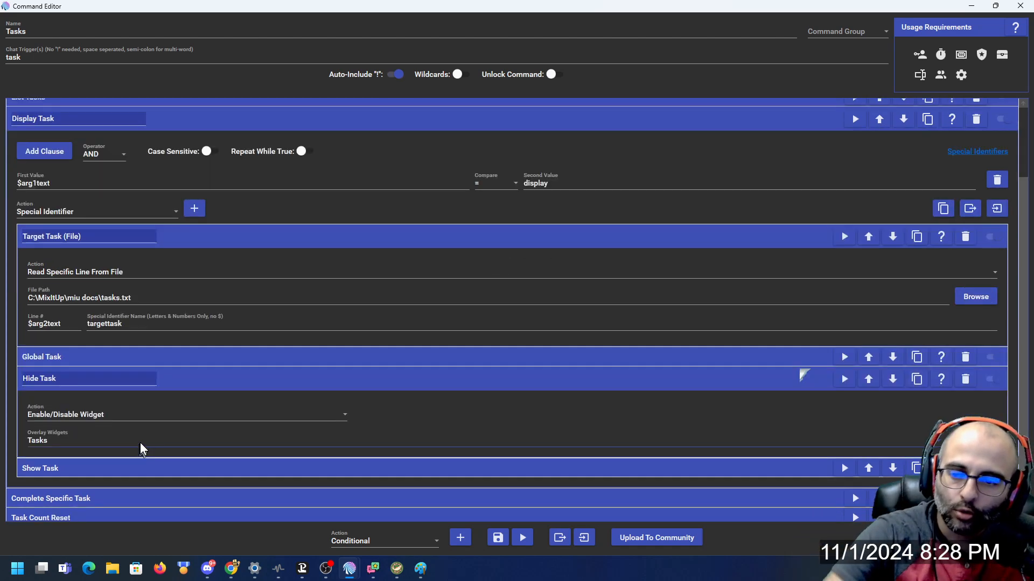
click(168, 470)
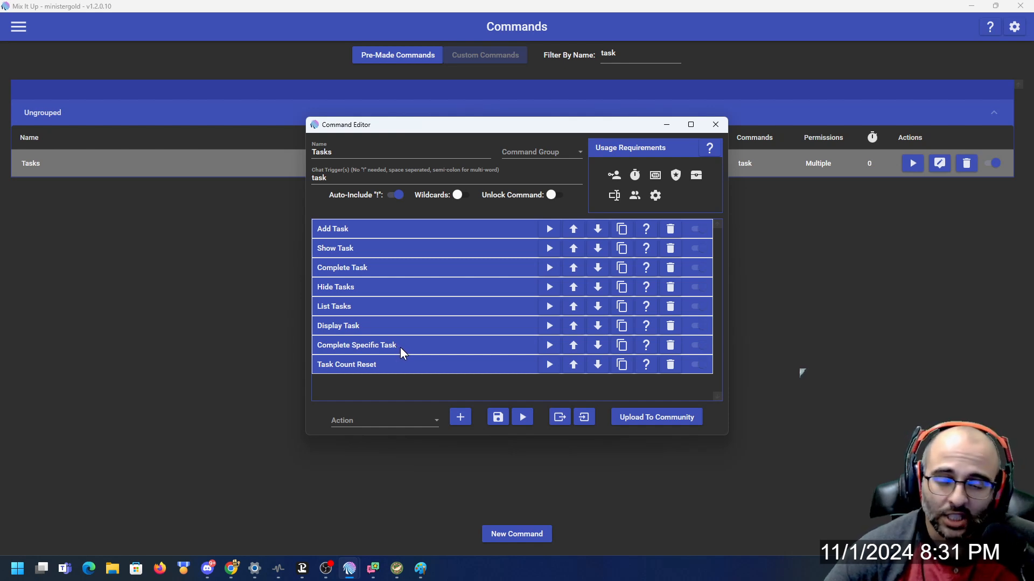
Expand Complete Specific Task in an enlarged command editor window and set the new top-level action type to Conditional.
click(408, 345)
drag(470, 132, 410, 23)
drag(671, 334, 936, 551)
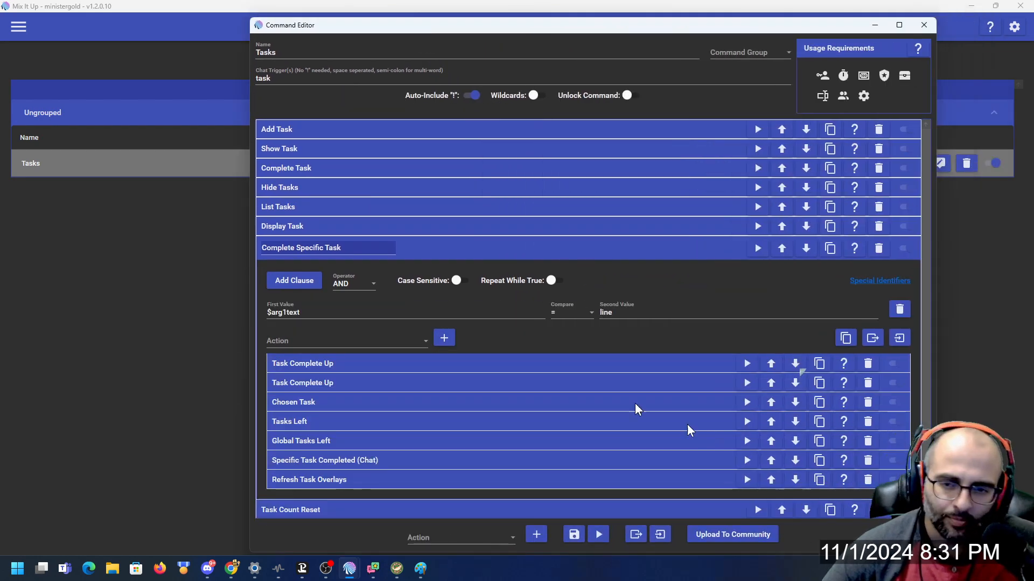
click(467, 536)
click(459, 347)
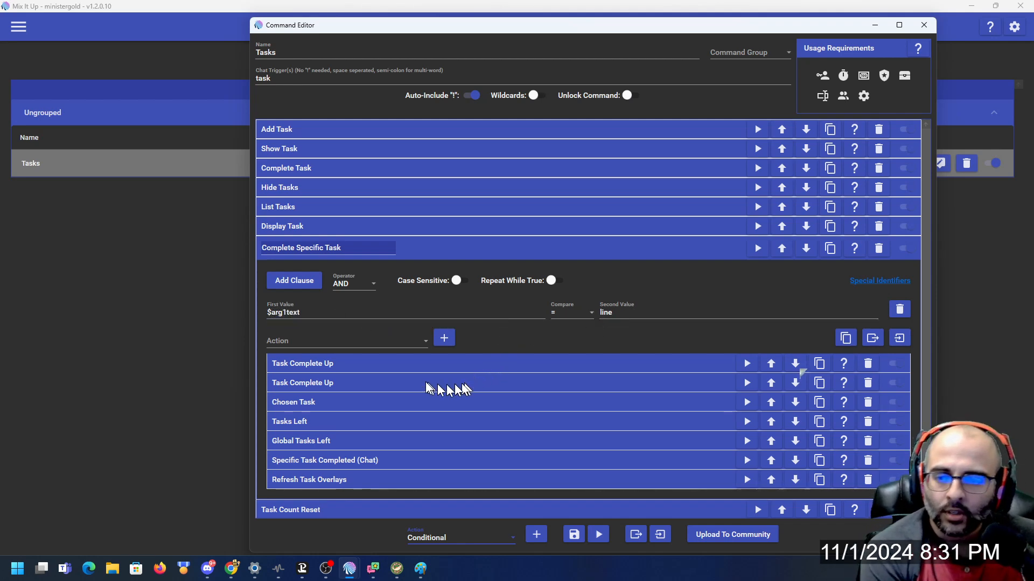
Expand both Task Complete Up actions and set the new action type inside Complete Specific Task to Counter (Create & Update).
click(410, 384)
click(424, 366)
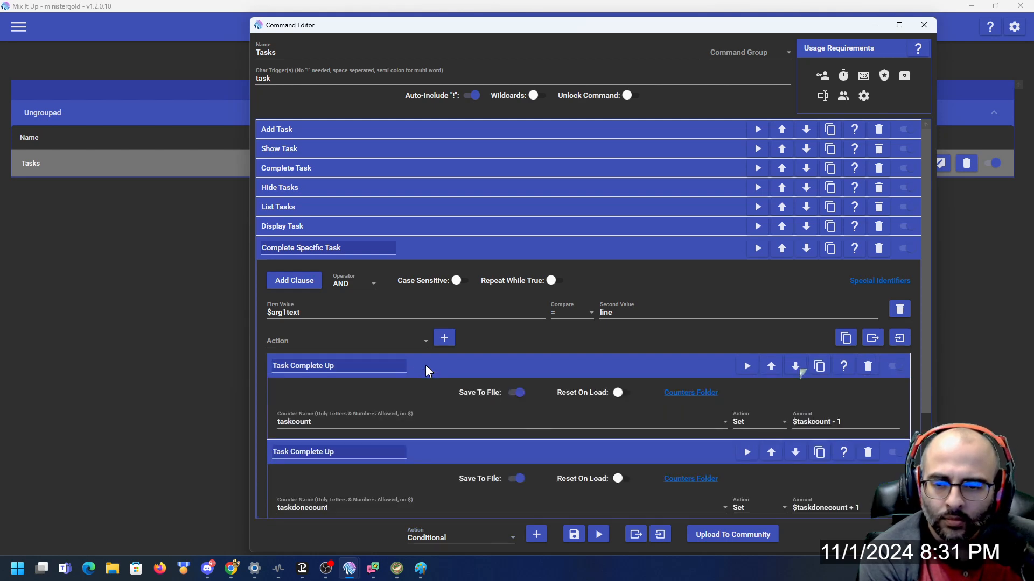
scroll(329, 351, down, 2)
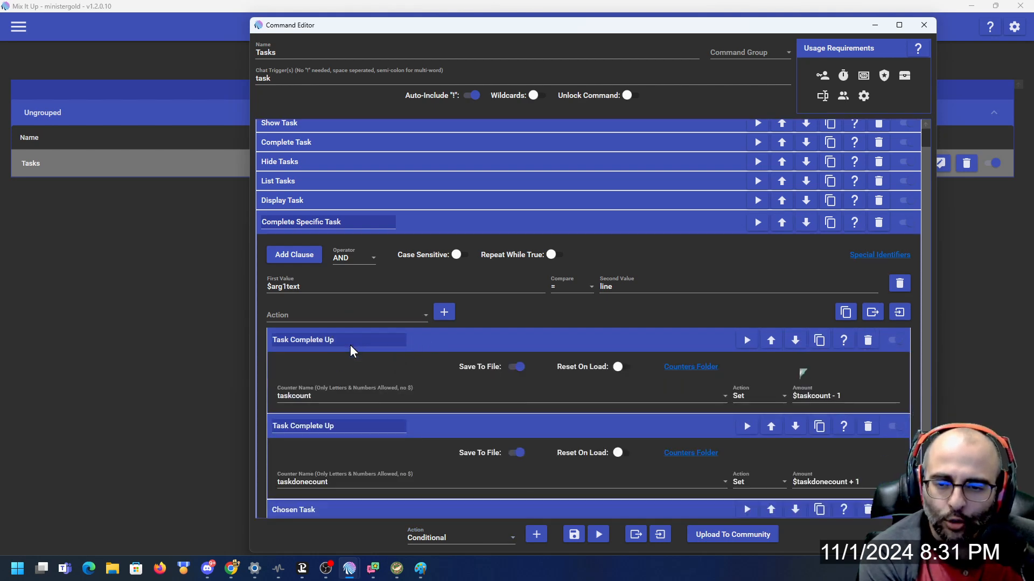
click(315, 291)
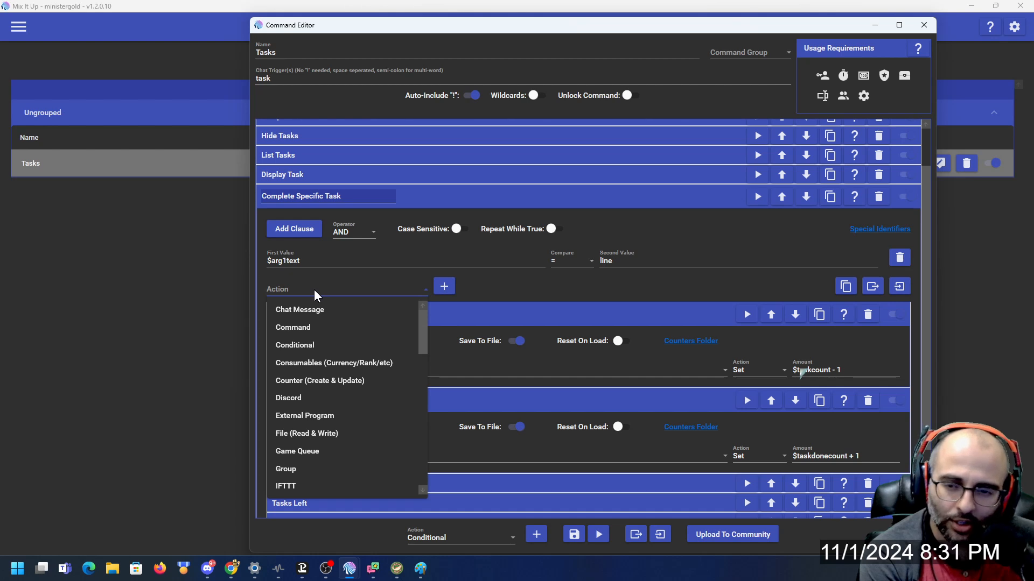
click(325, 381)
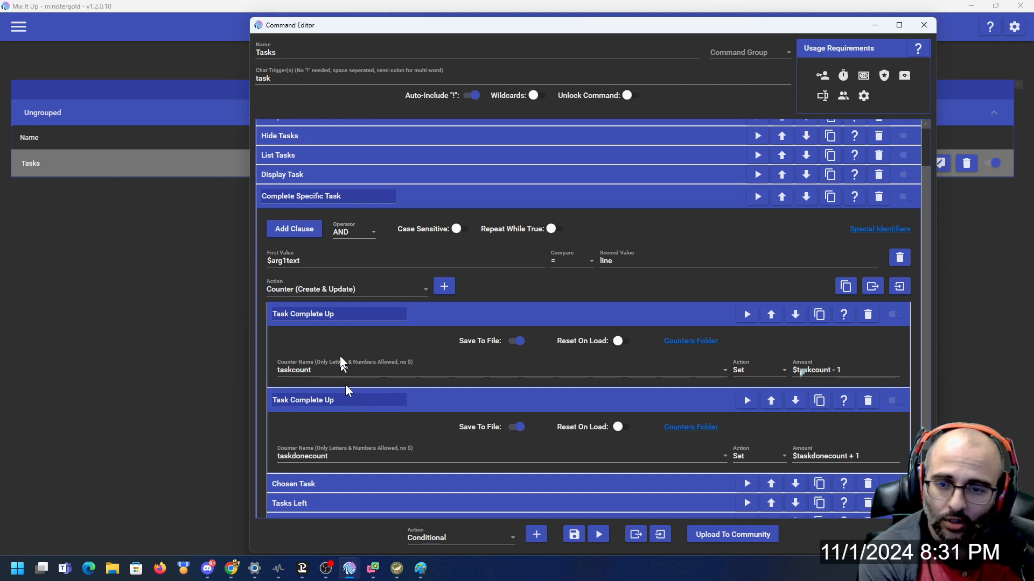
Rename the first Task Complete Up action inside Complete Specific Task to Task Number Down.
double_click(329, 314)
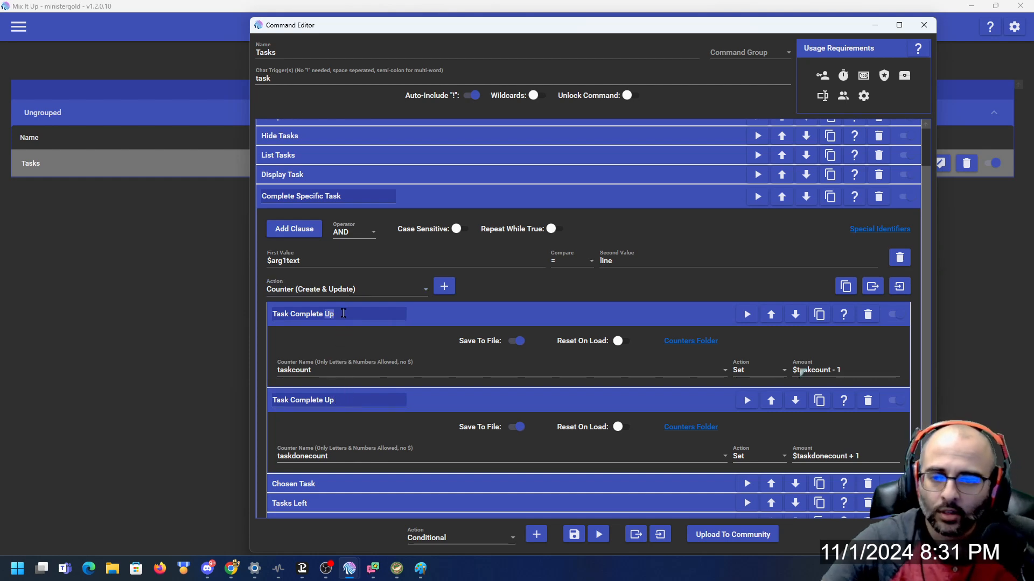
key(ctrl+shift+Right)
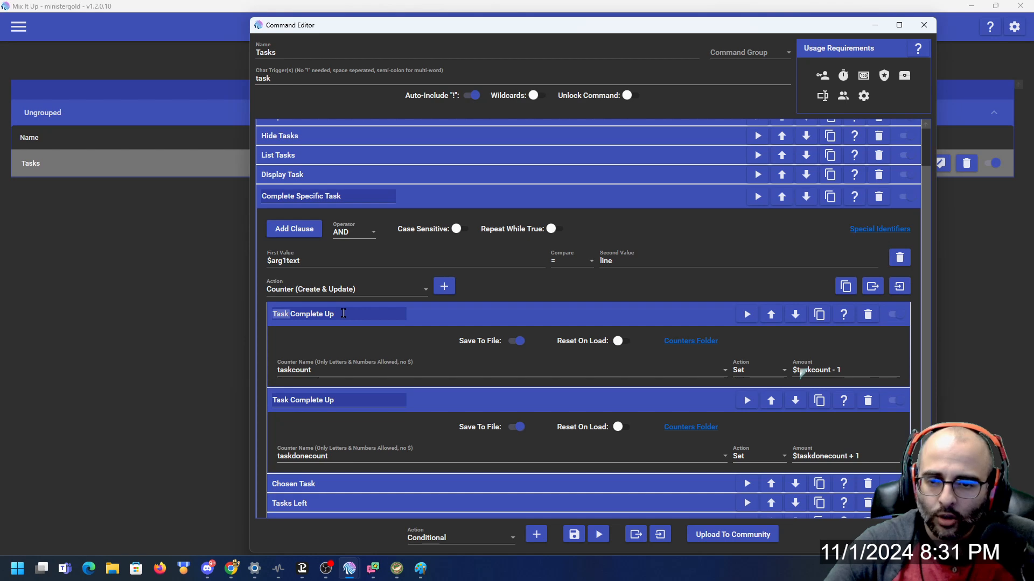
key(Right)
key(ctrl+shift+Right)
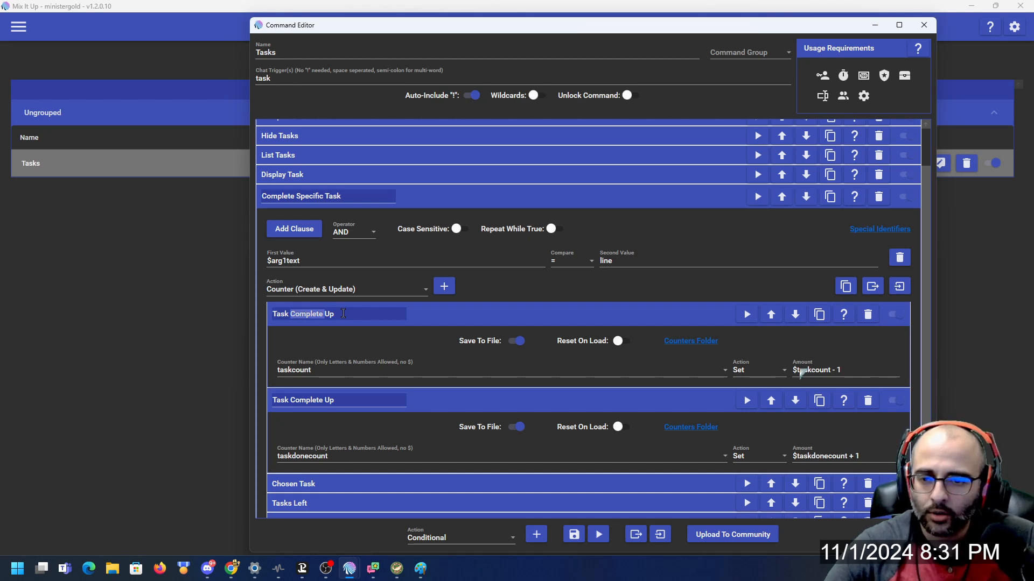
text(Number)
key(ctrl+BackSpace)
text(E)
key(BackSpace)
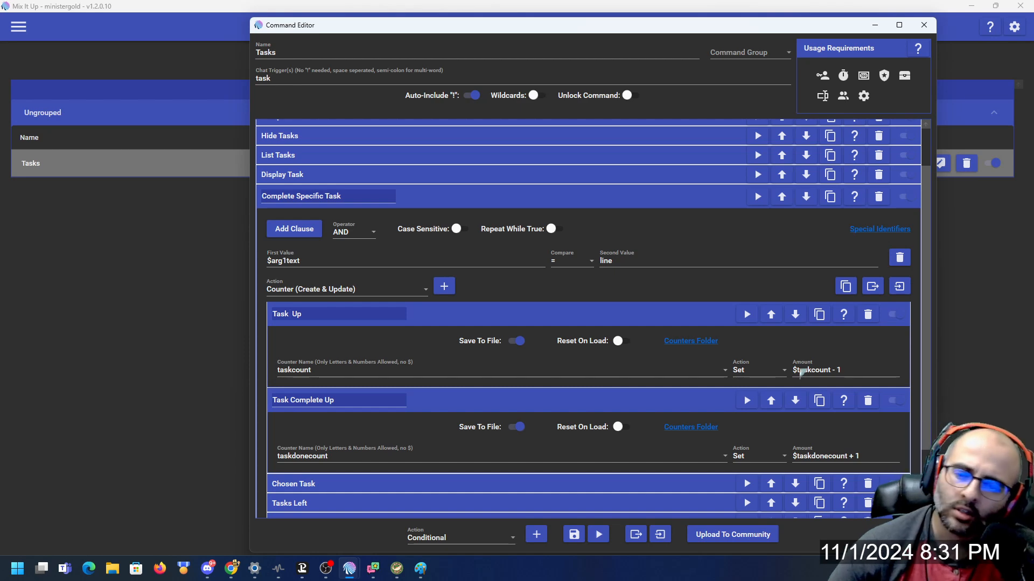
text(umber)
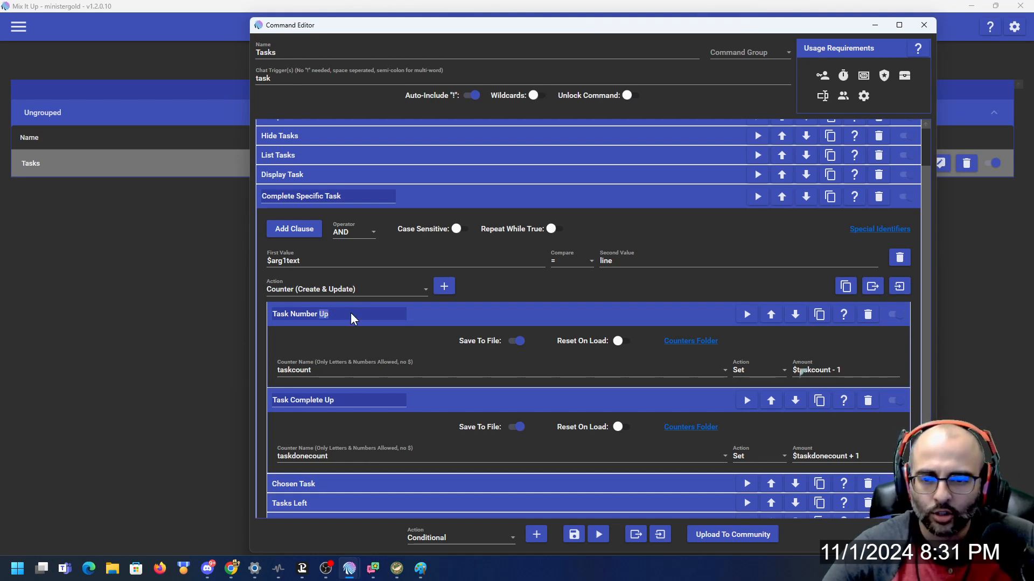
key(BackSpace)
key(BackSpace)
text(Down)
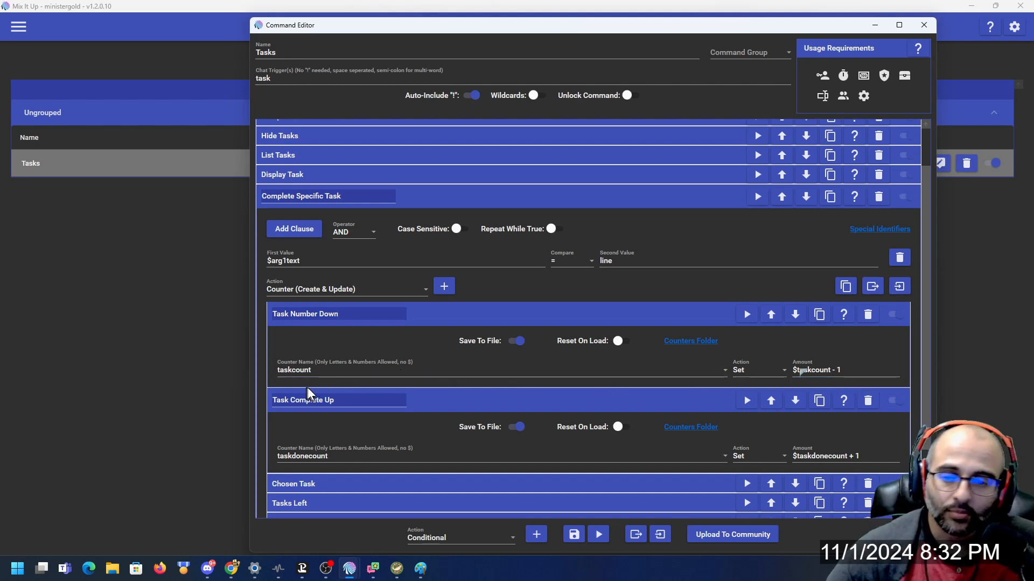
Change the taskcount counter action's name to Task Left Down and collapse both counter actions.
double_click(308, 314)
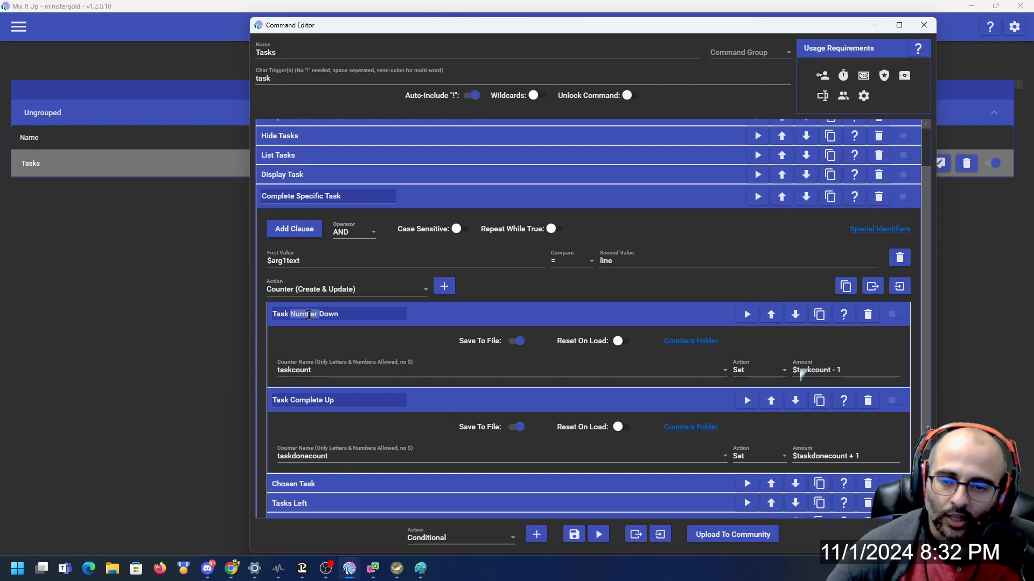
text(Left)
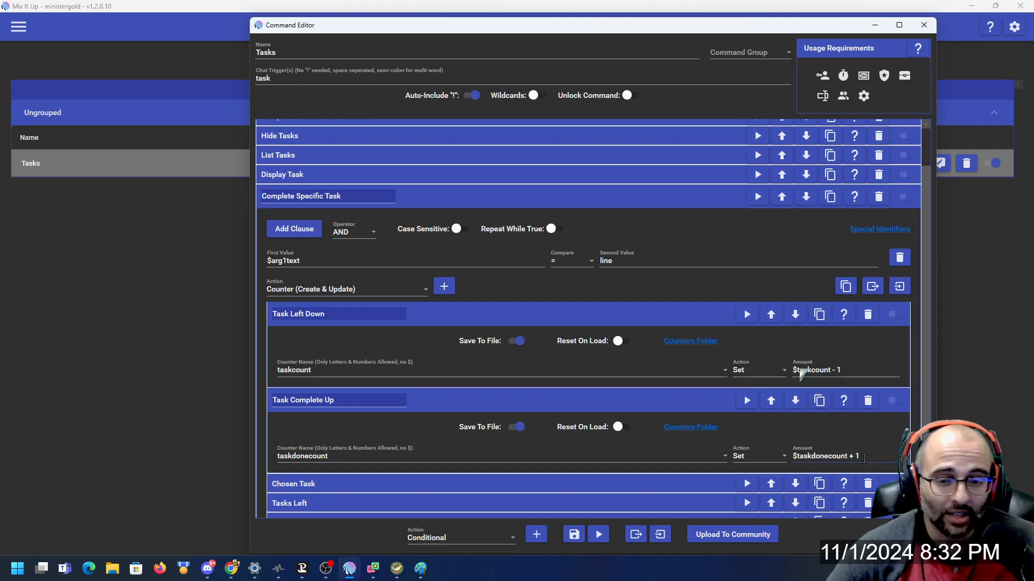
click(527, 403)
click(460, 322)
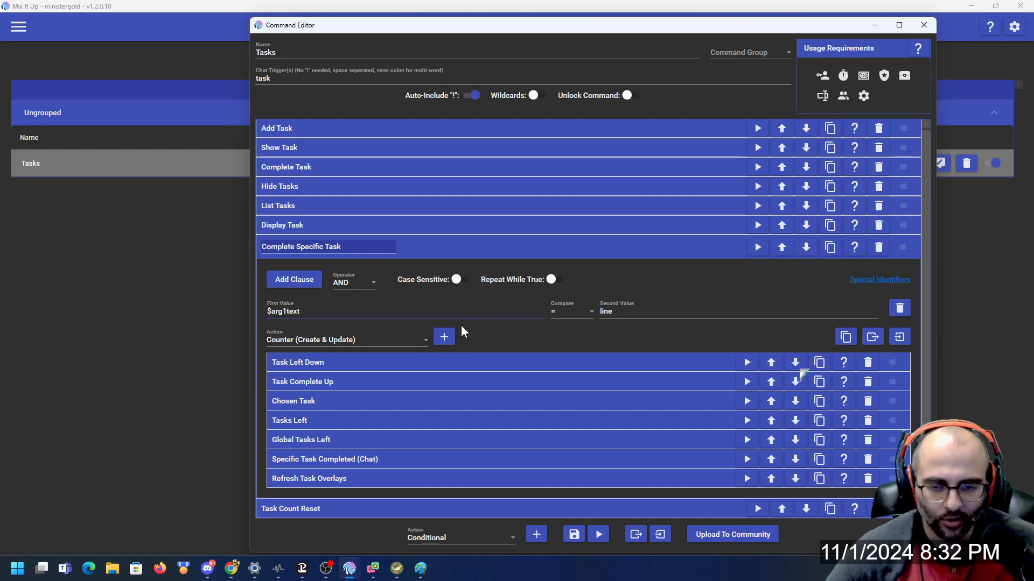
Set the new nested action type to File (Read & Write) and review the Chosen Task and Tasks Left file settings.
click(330, 404)
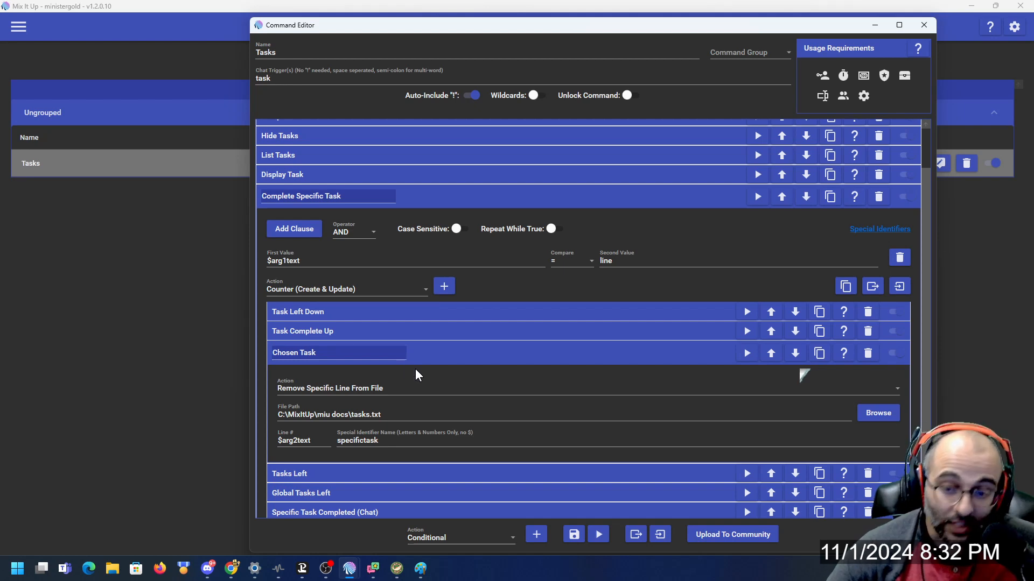
click(304, 290)
click(342, 359)
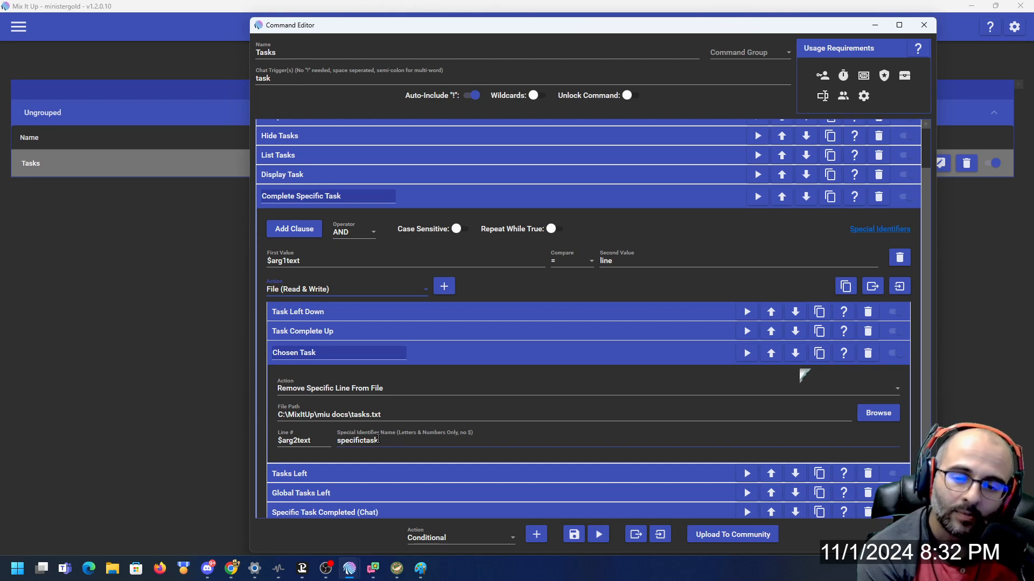
click(429, 352)
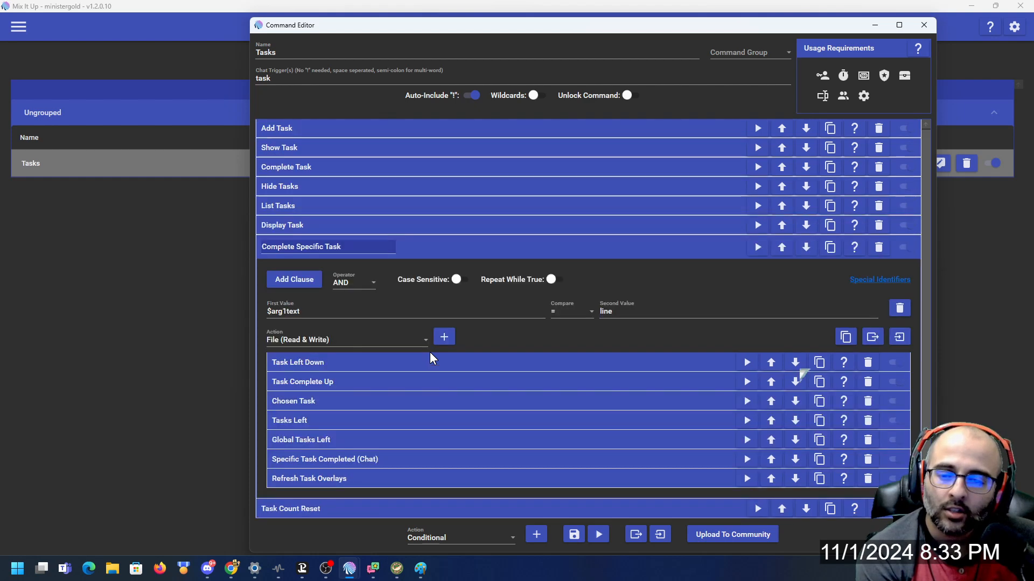
click(321, 422)
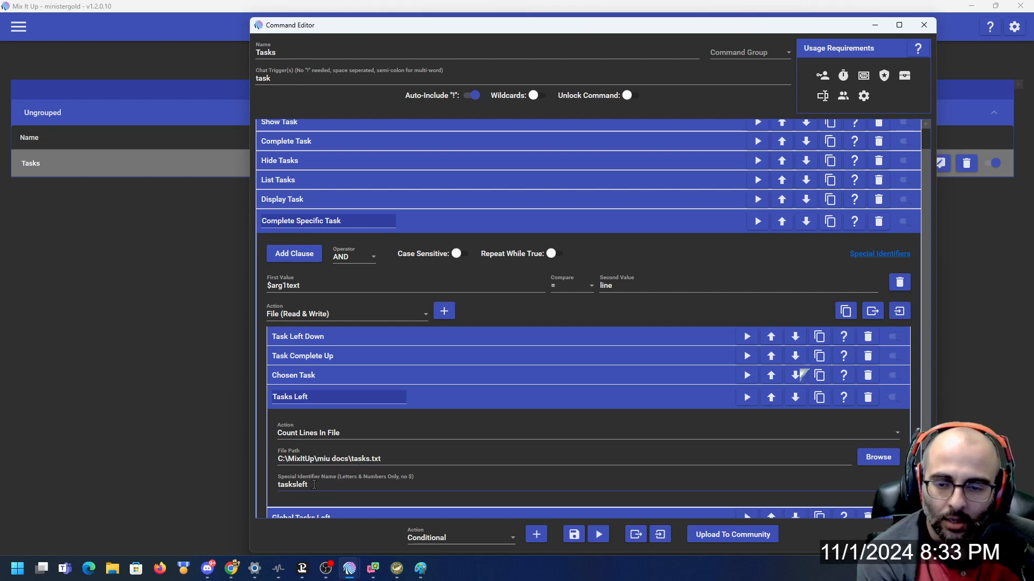
click(423, 405)
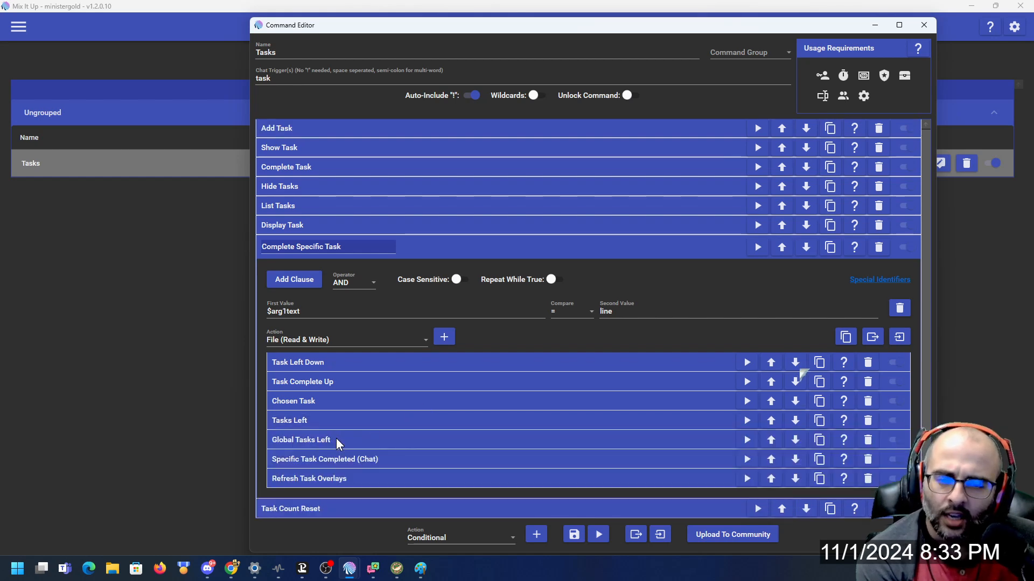
Set the new nested action type to Special Identifier and review the settings of Global Tasks Left.
click(353, 341)
scroll(358, 431, down, 7)
scroll(355, 450, up, 3)
click(337, 466)
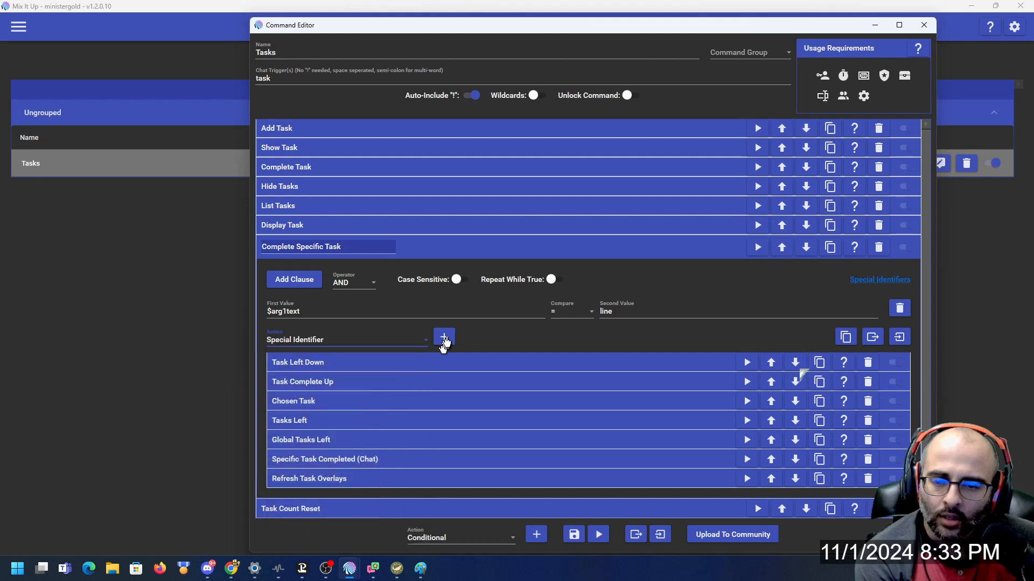
click(344, 442)
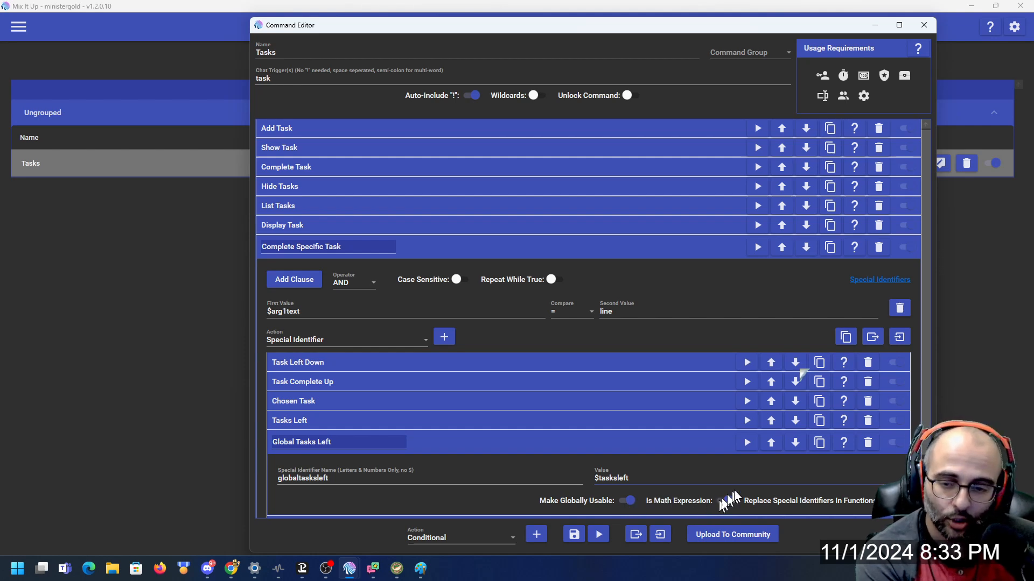
click(464, 444)
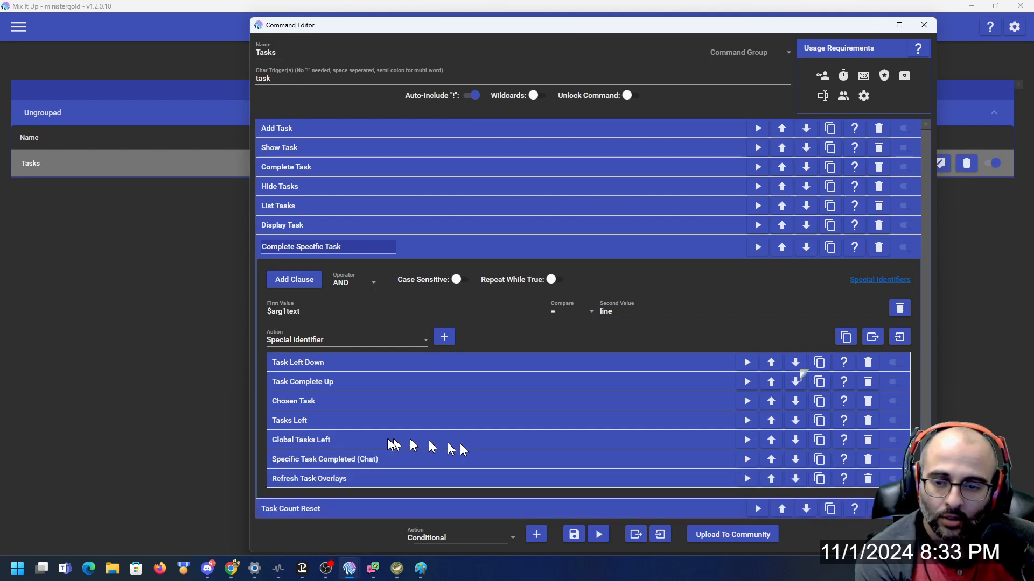
Review Specific Task Completed (Chat) and set the new action type inside Complete Specific Task to Chat Message.
click(341, 459)
scroll(387, 429, down, 3)
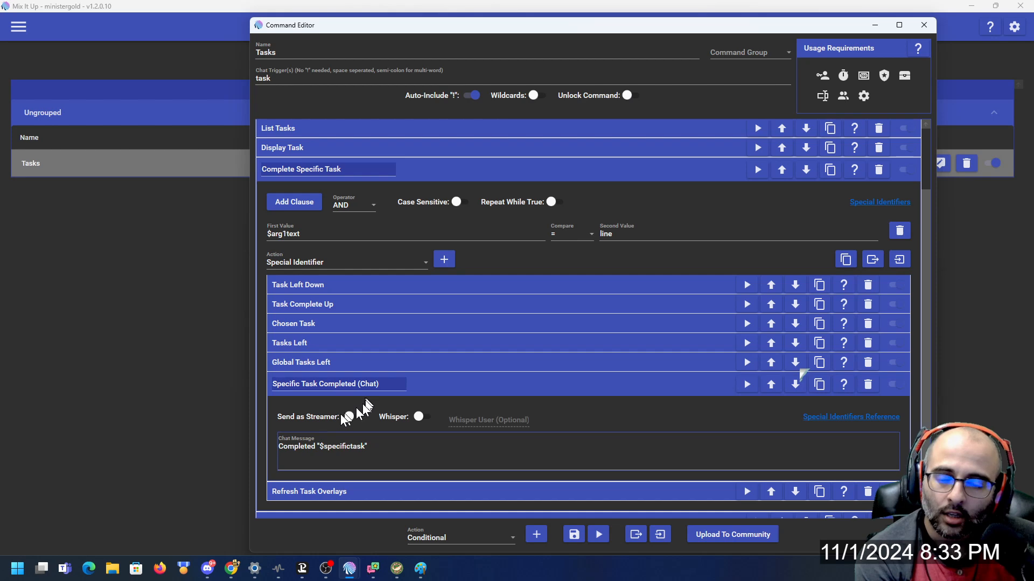
click(322, 265)
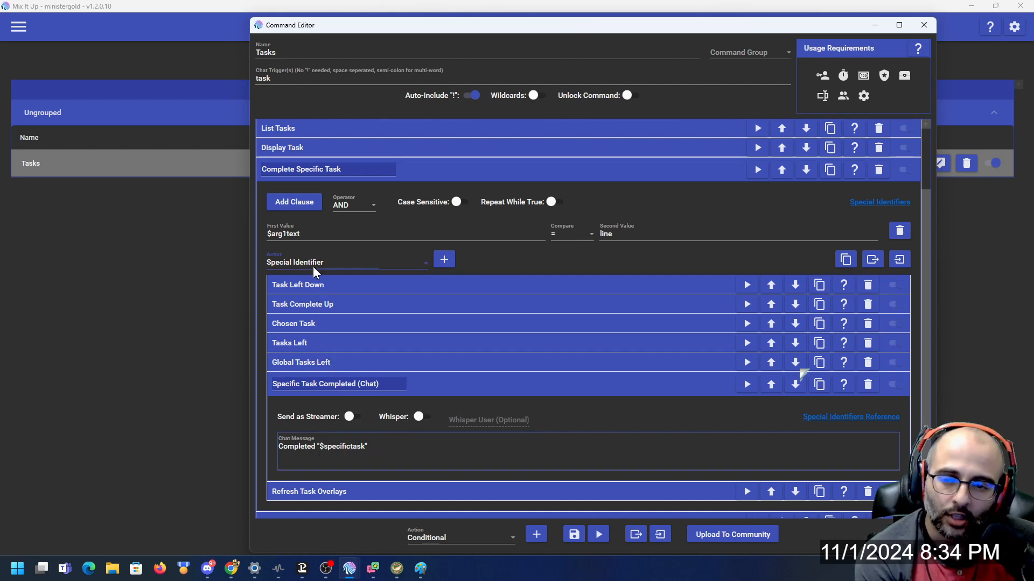
scroll(320, 350, up, 5)
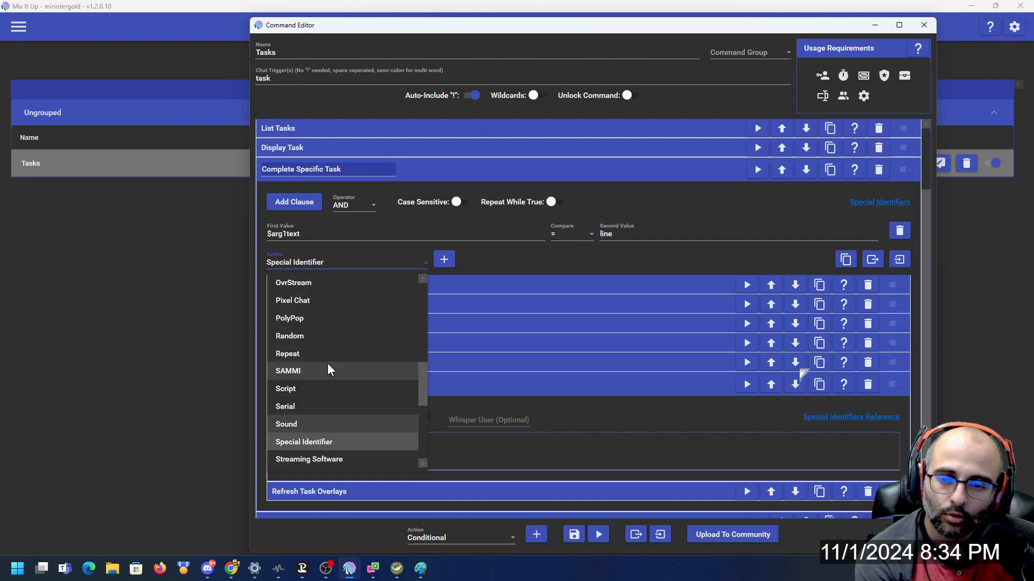
scroll(331, 323, up, 4)
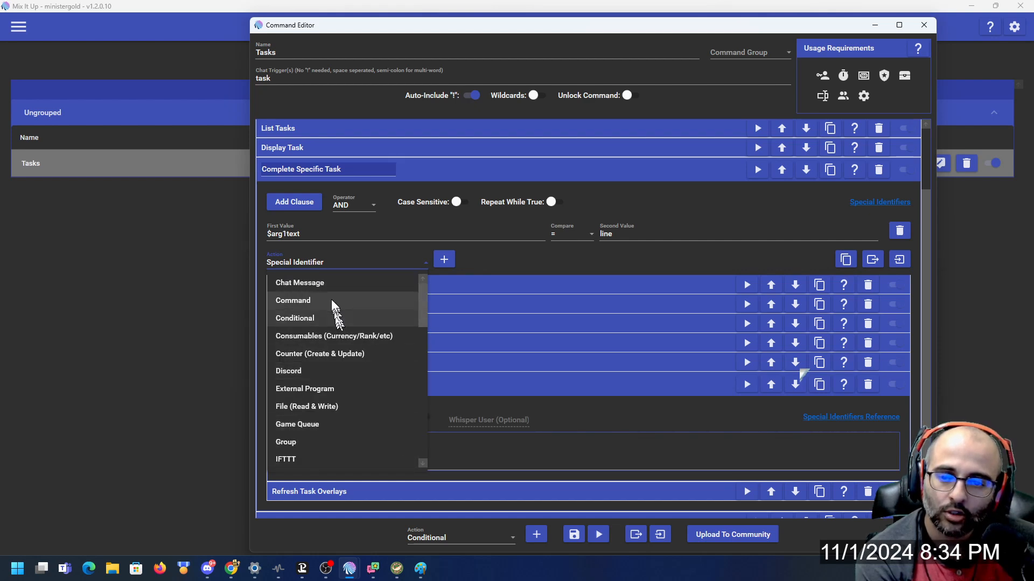
click(334, 281)
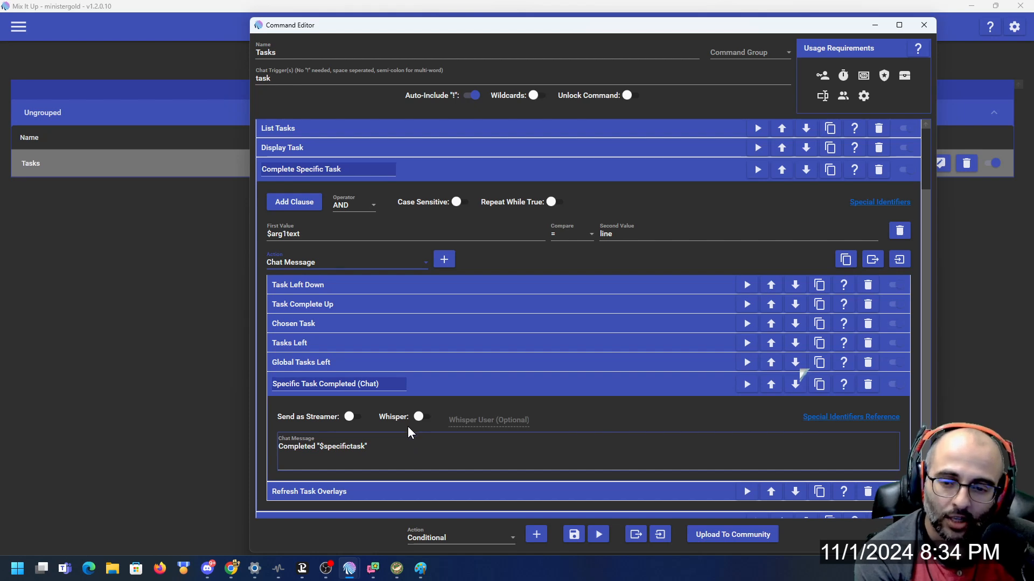
click(428, 387)
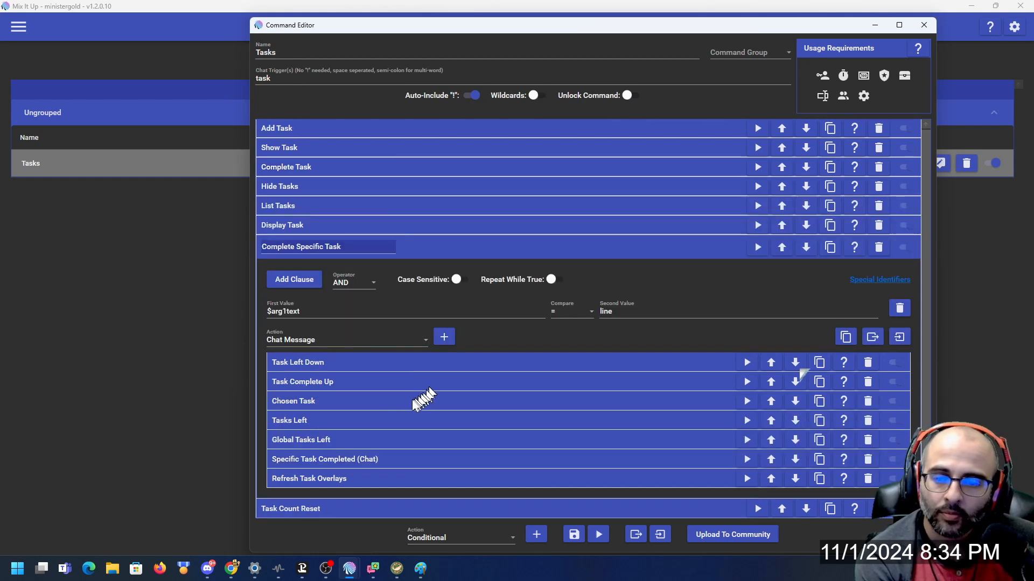
Expand Refresh Task Overlays, set the new nested action type to Command, and collapse Complete Specific Task.
click(354, 476)
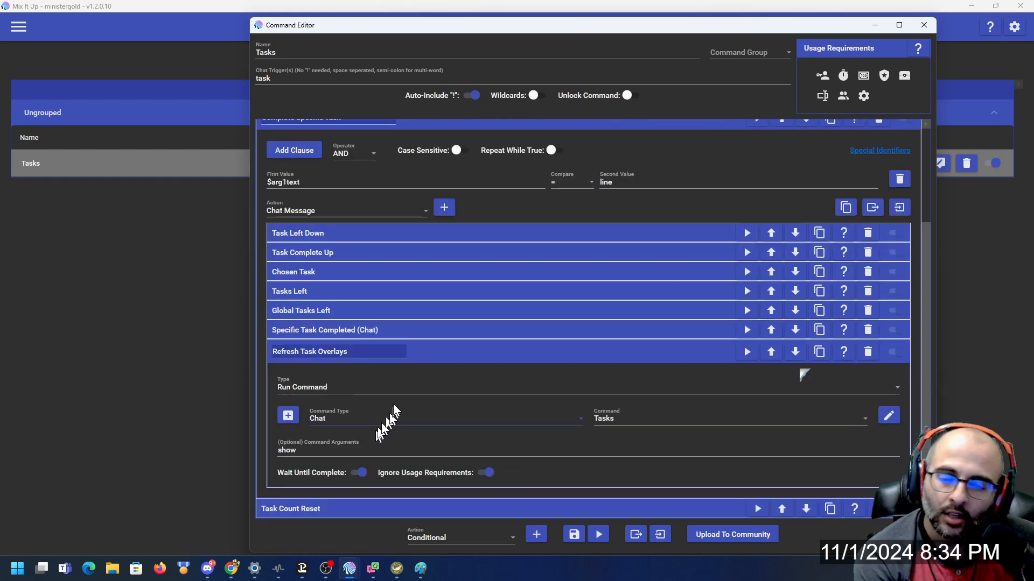
click(344, 215)
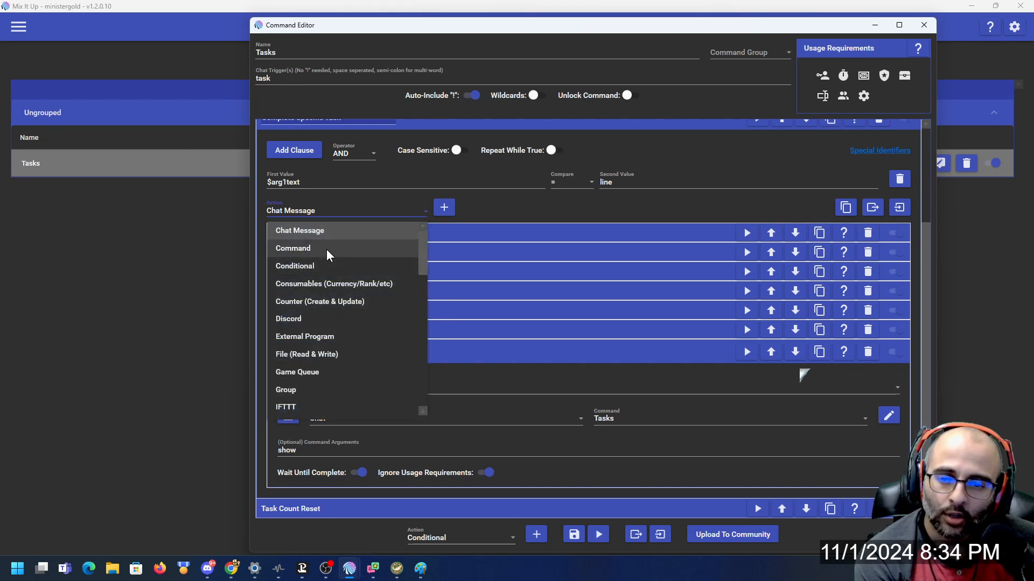
click(328, 249)
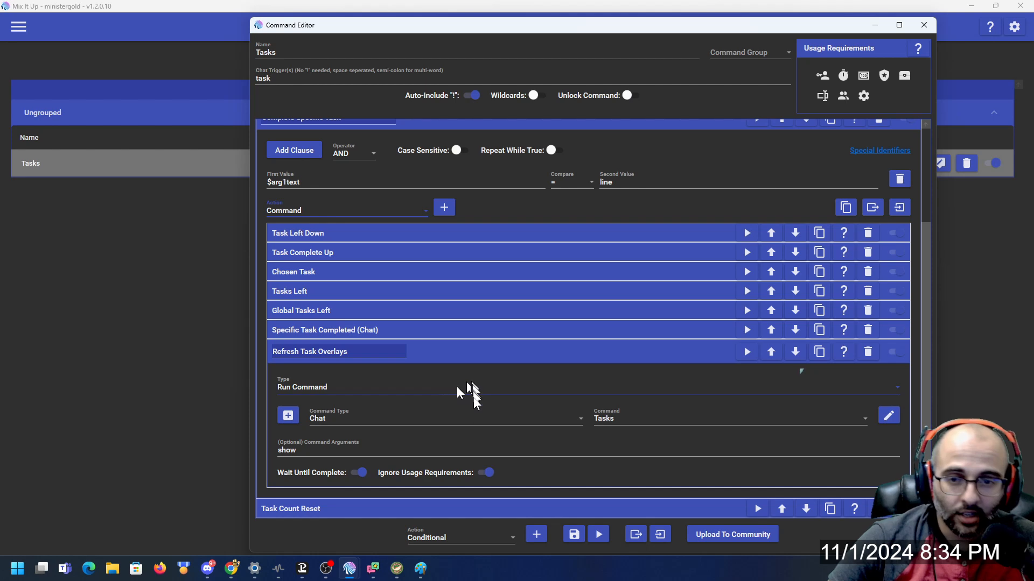
scroll(468, 399, up, 3)
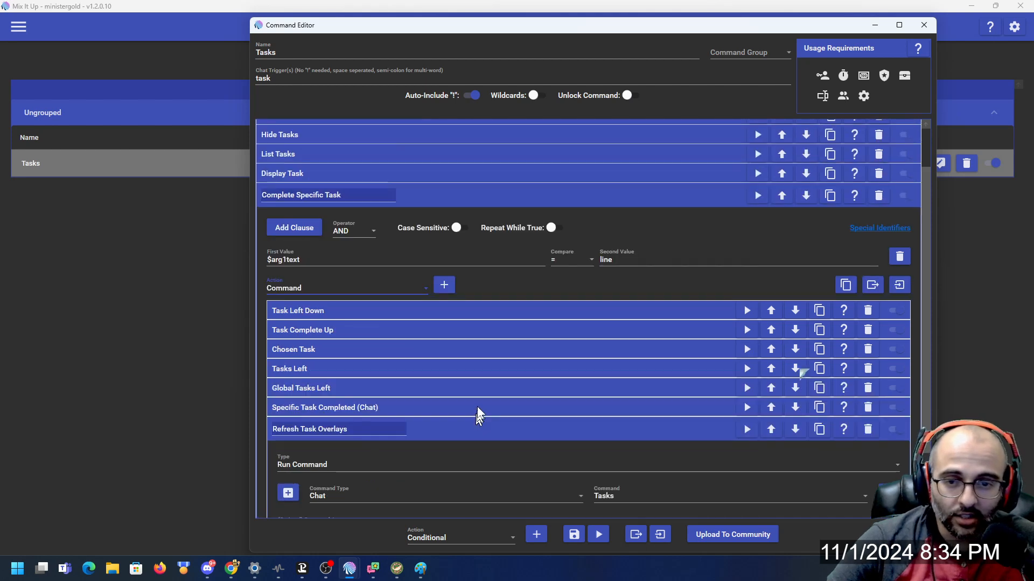
click(502, 205)
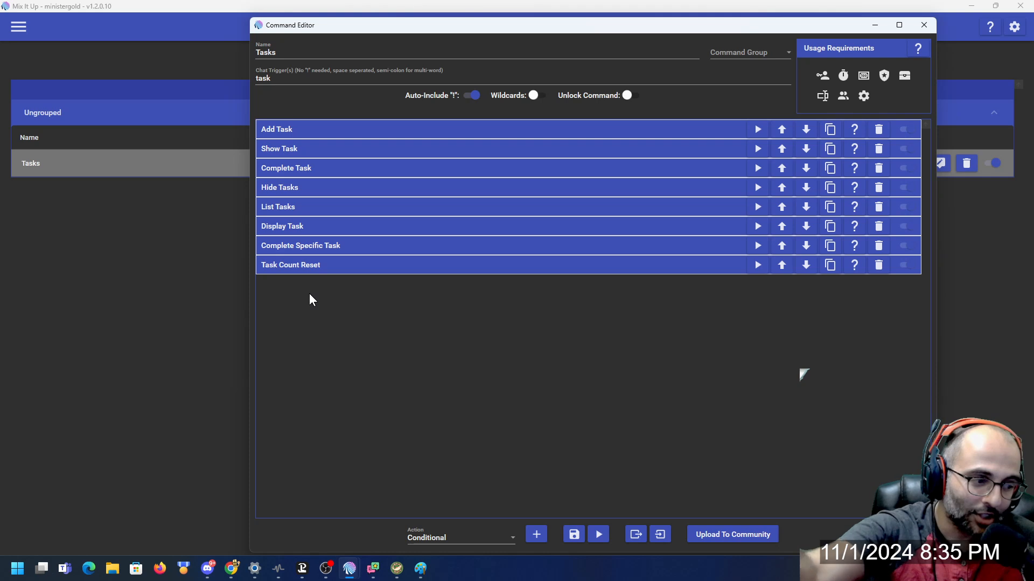
Briefly expand and collapse Task Count Reset, and save the Tasks command.
click(423, 265)
click(424, 265)
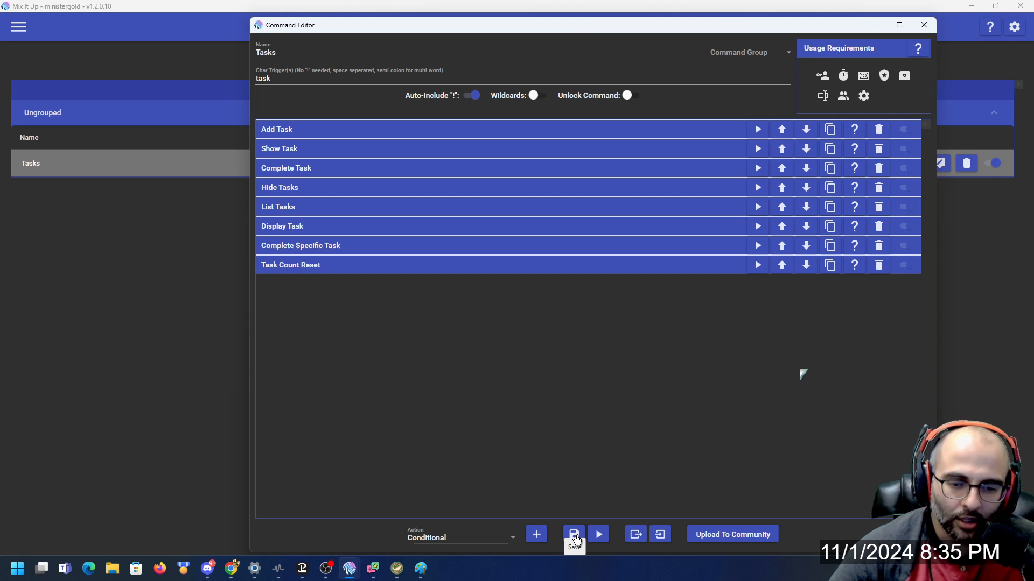
click(575, 536)
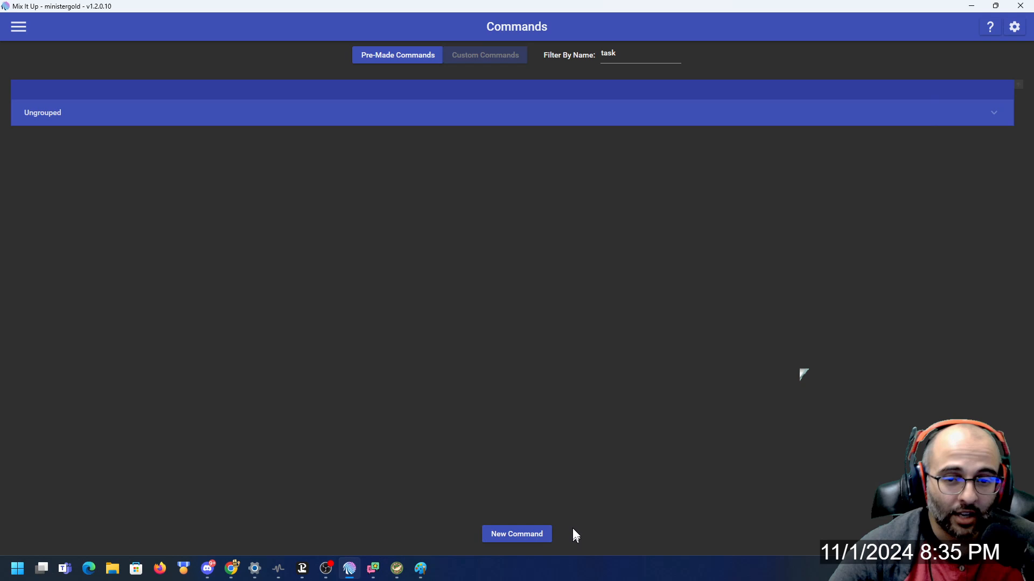
Switch to the Ko-fi page in Chrome, turn off its dark theme and open the Task Tracker Command shop item.
key(alt+Tab)
key(alt+Tab)
key(alt+Tab)
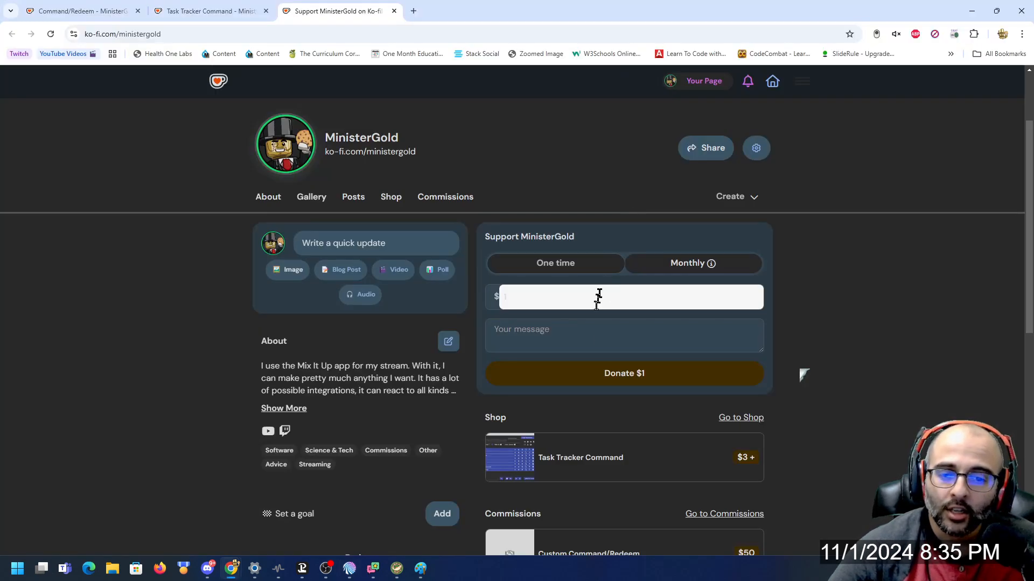
click(878, 35)
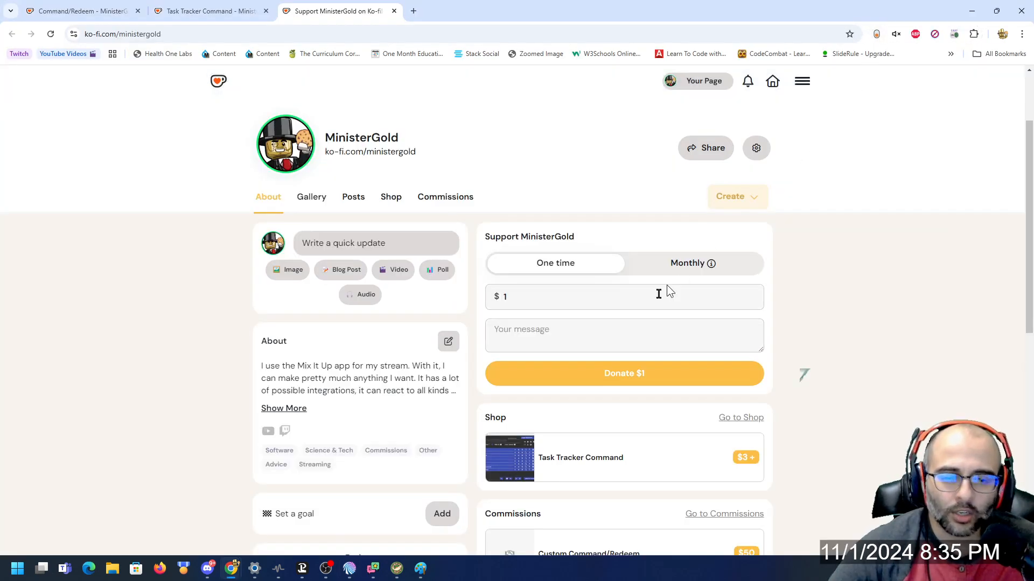
click(652, 459)
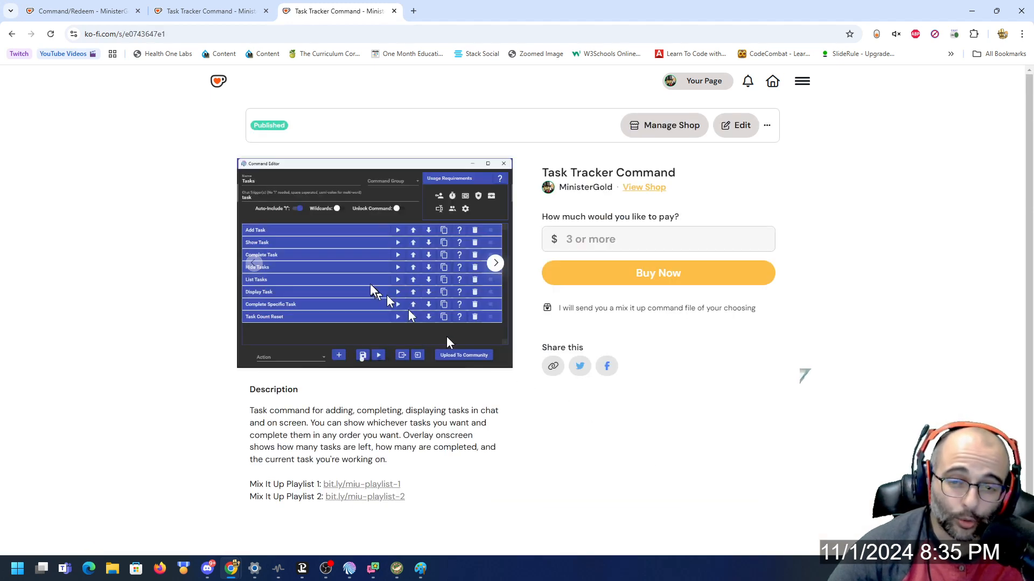
Open the listing's Tasks Completed widget image by its address in a separate browser tab and examine its settings up close.
click(495, 263)
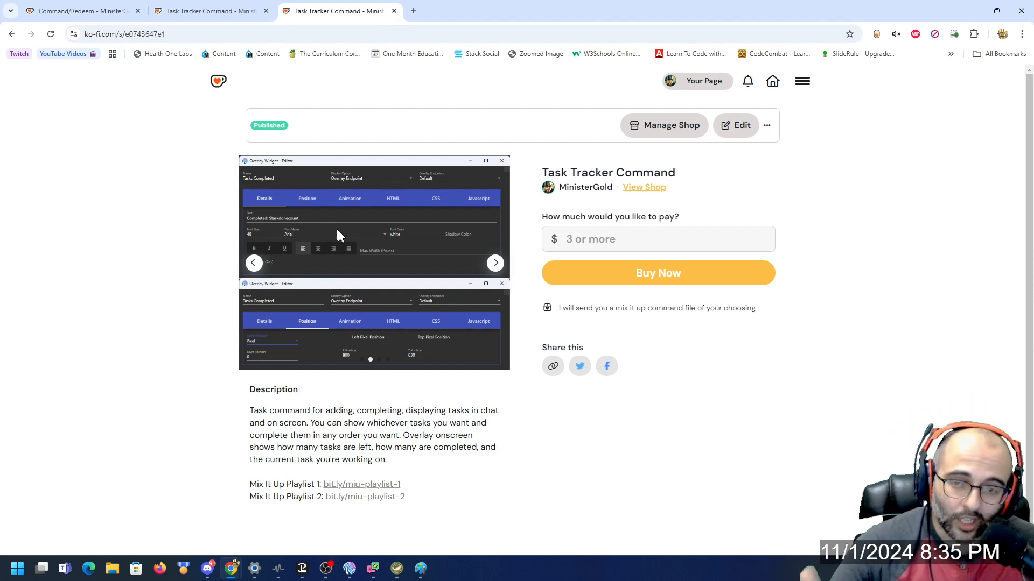
right_click(341, 245)
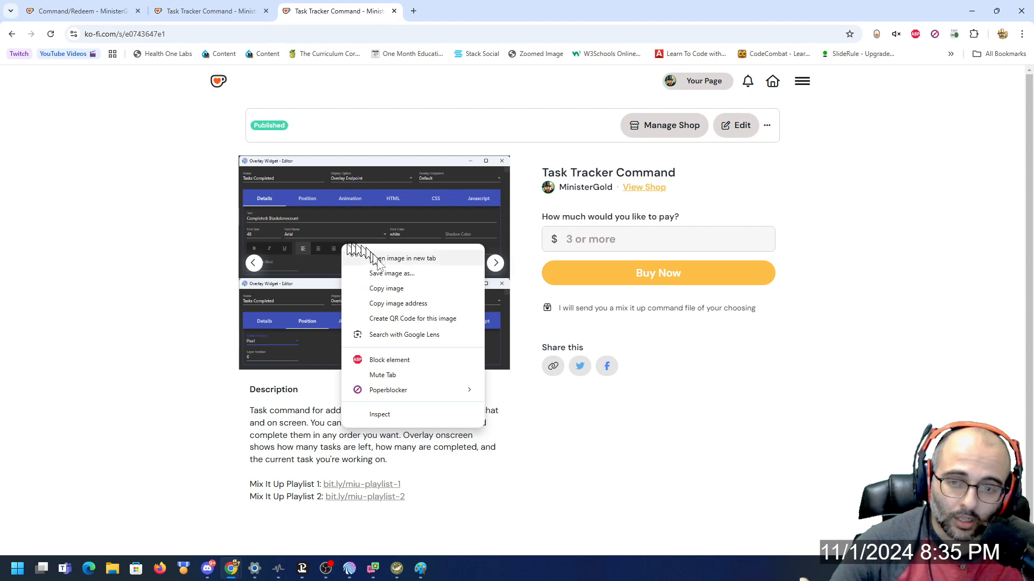
click(394, 305)
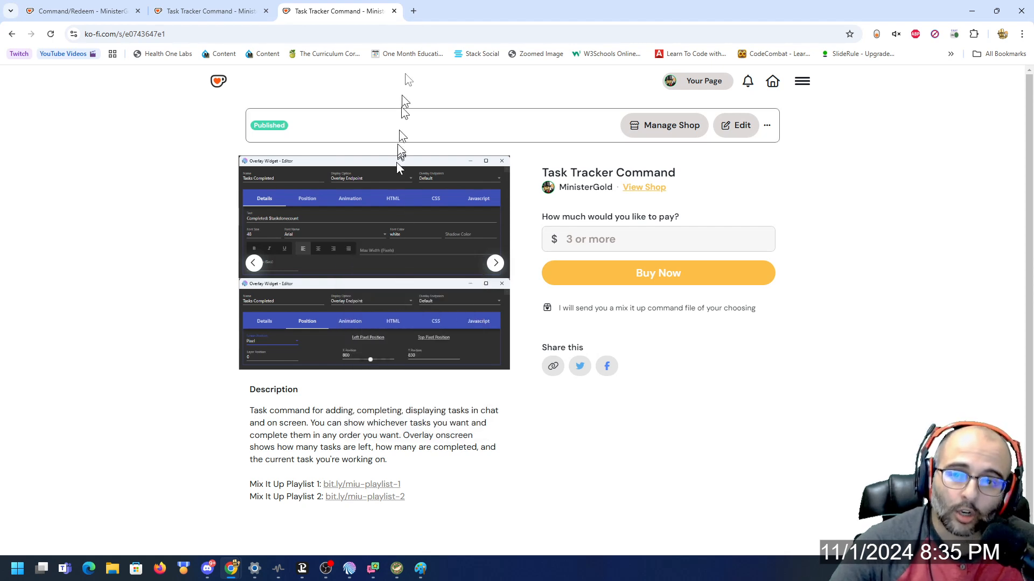
click(414, 11)
key(ctrl+v)
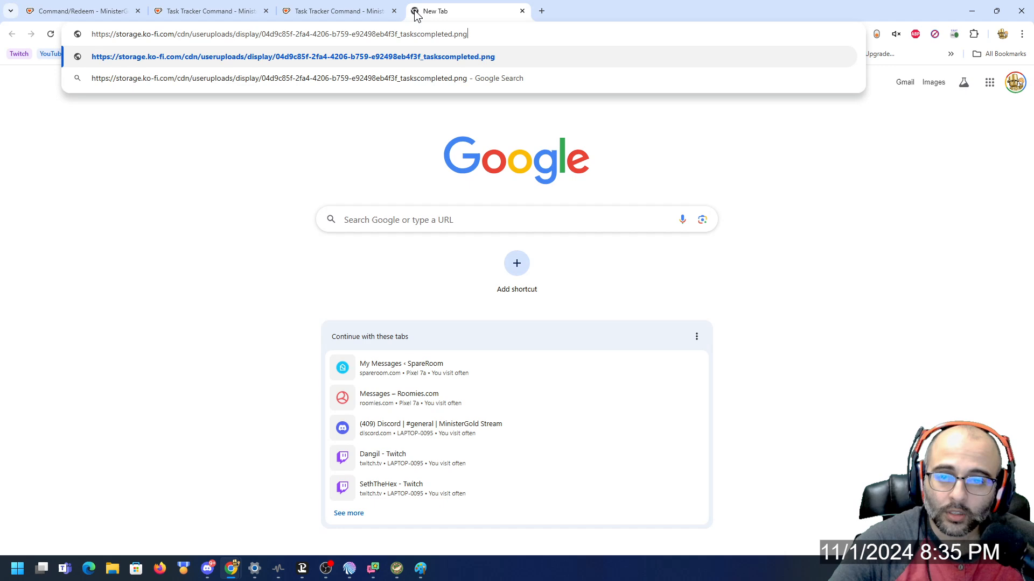
key(Return)
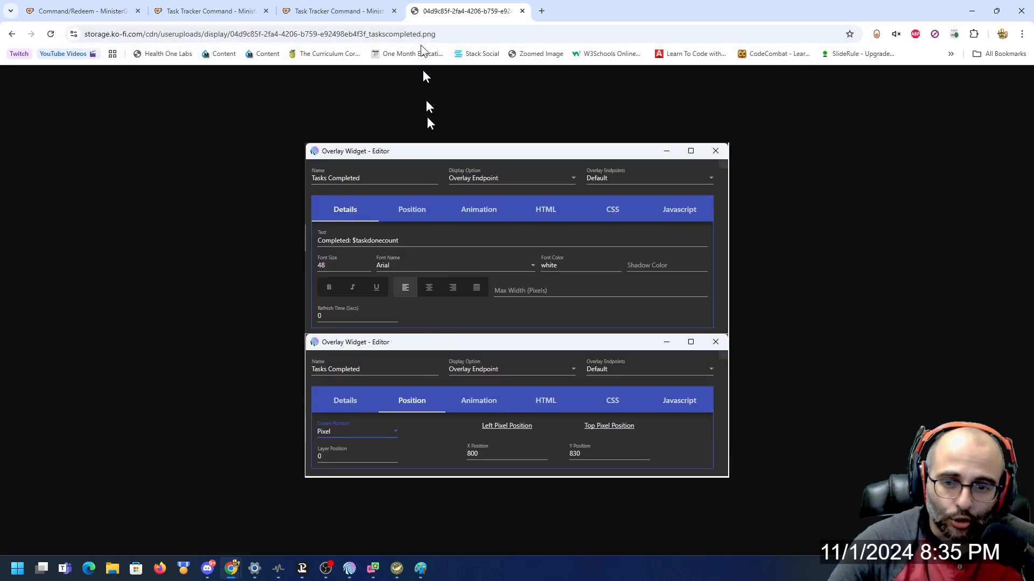
click(474, 315)
scroll(436, 323, up, 3)
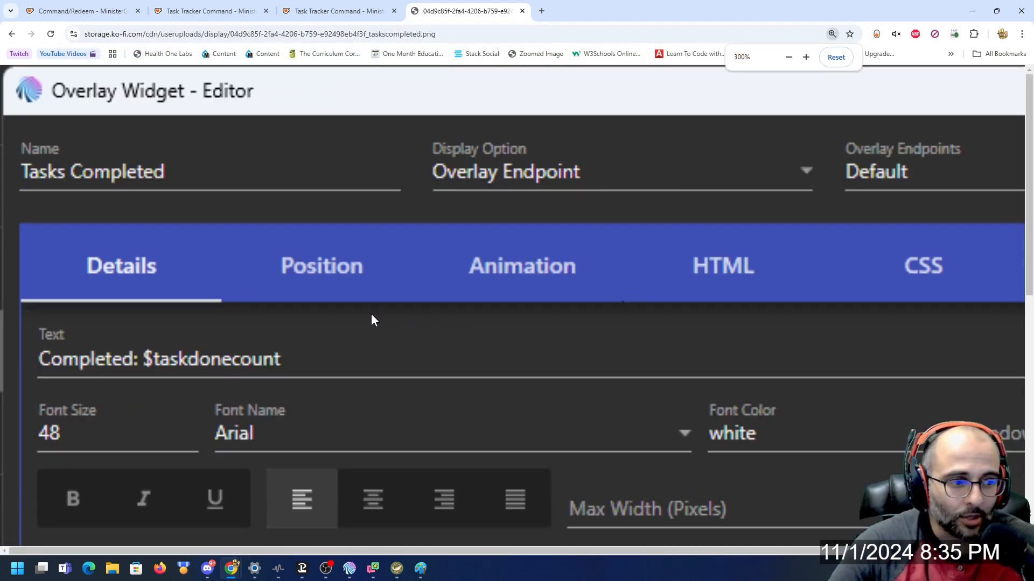
key(ctrl+0)
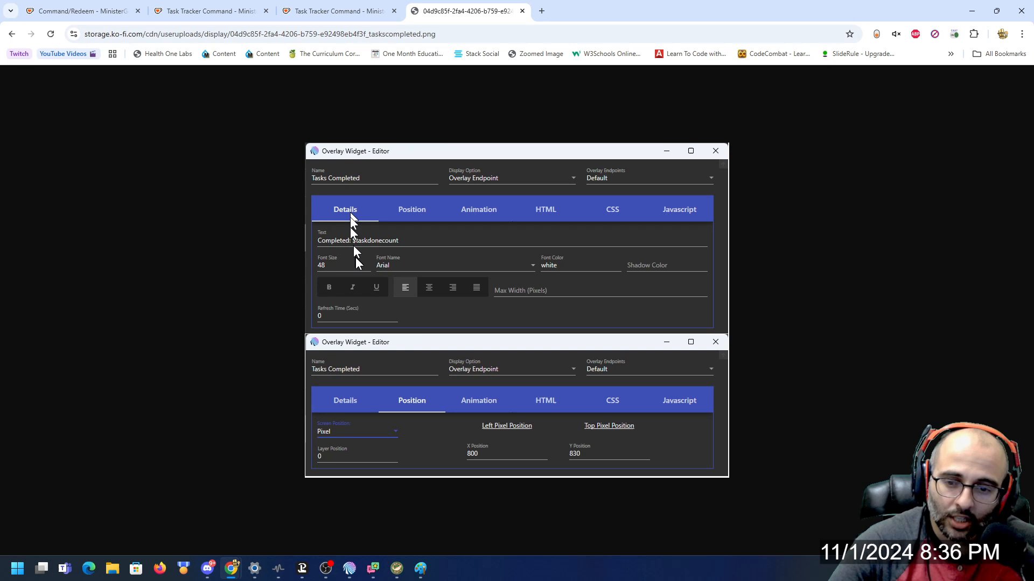
Return to the Task Tracker Command listing and open its Tasks Left widget image by its address in another browser tab.
click(372, 11)
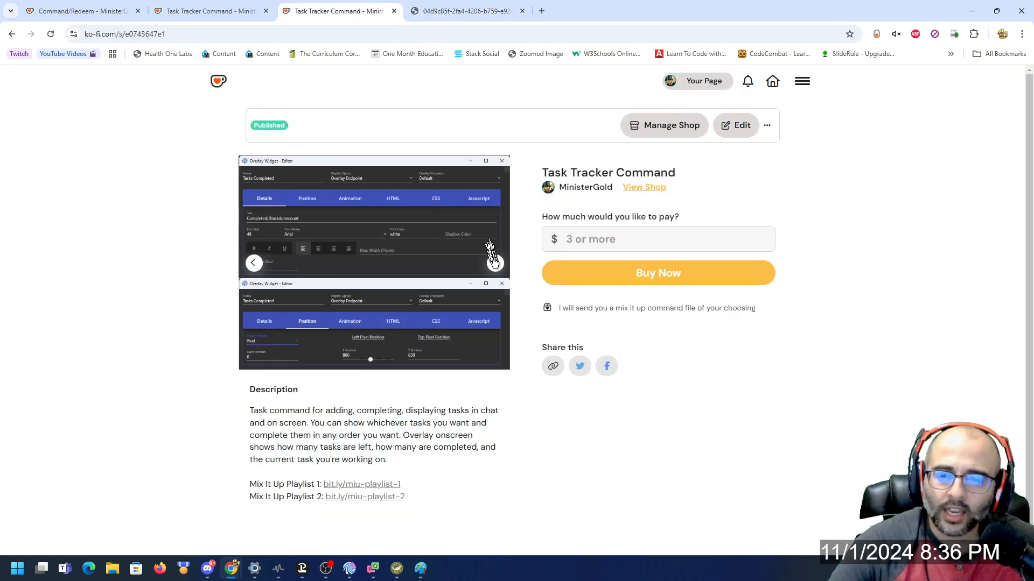
click(496, 263)
right_click(356, 247)
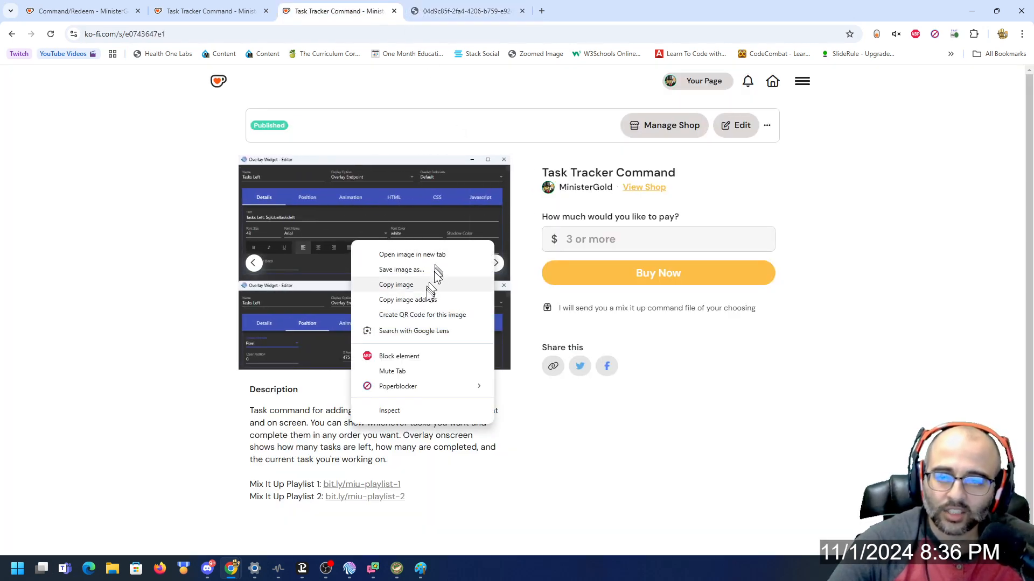
click(424, 297)
click(541, 11)
key(ctrl+v)
key(Return)
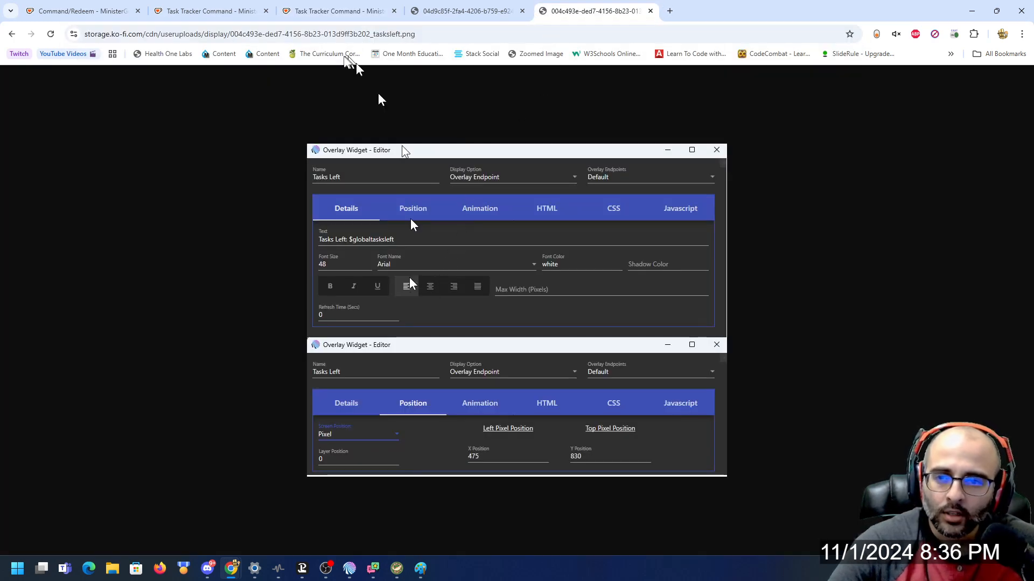
Go back to the listing and open its last image, the Tasks widget settings, by its address in another browser tab.
click(353, 17)
click(495, 264)
right_click(345, 222)
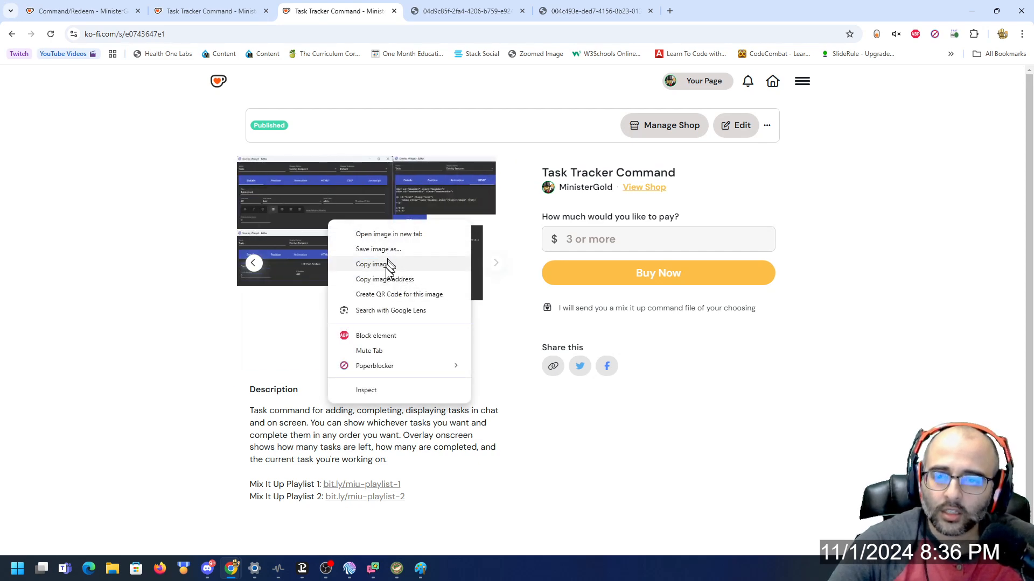
click(389, 278)
click(670, 12)
key(ctrl+v)
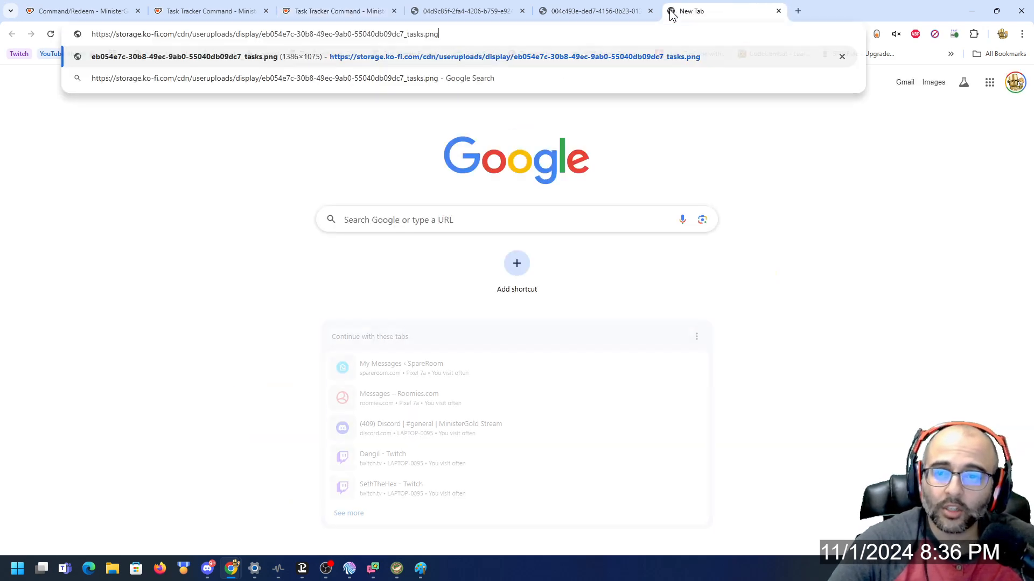
key(Return)
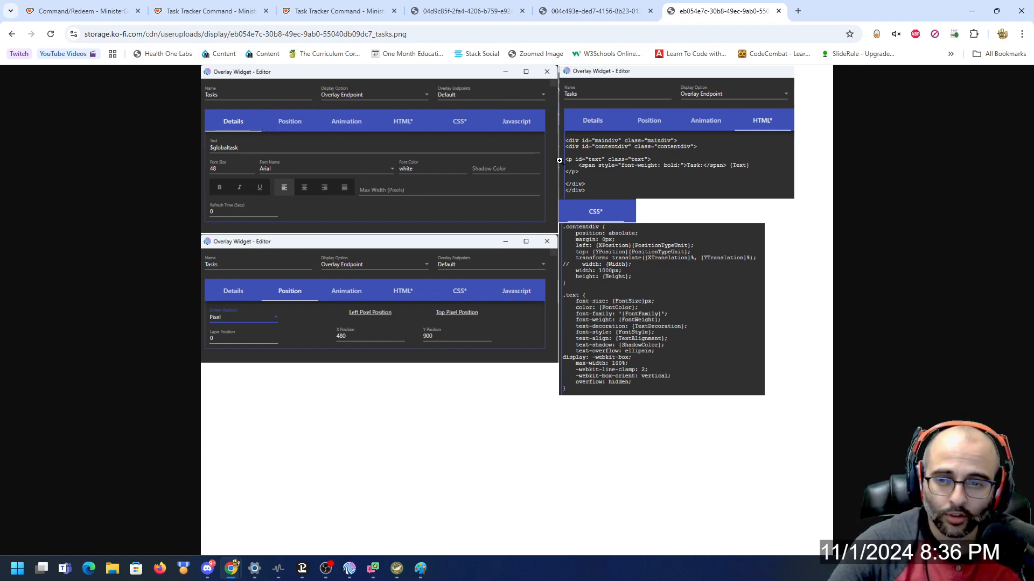
Examine the Tasks widget's details, position, HTML and CSS settings up close, and return to the Task Tracker Command listing.
scroll(512, 263, up, 5)
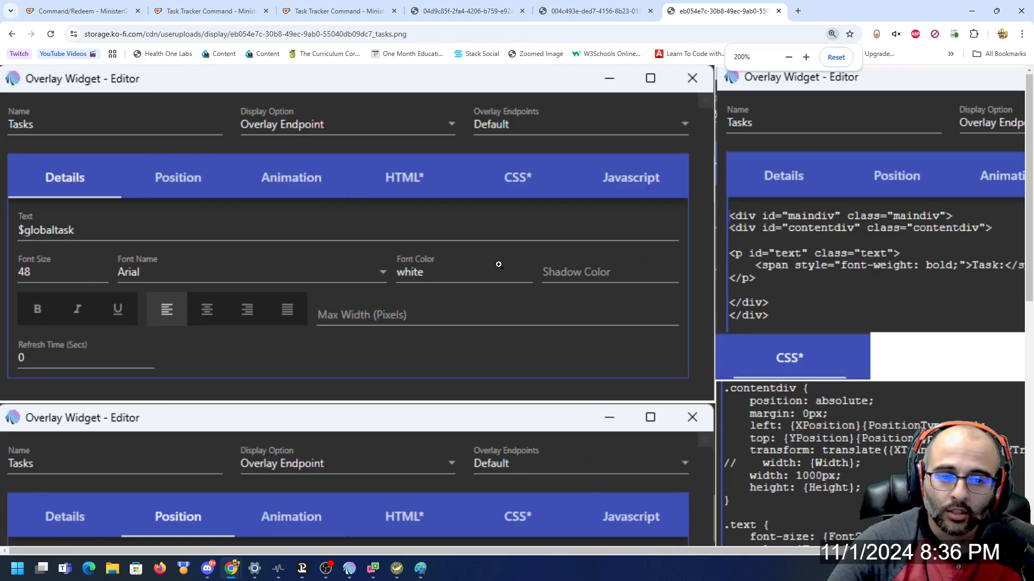
scroll(499, 264, down, 4)
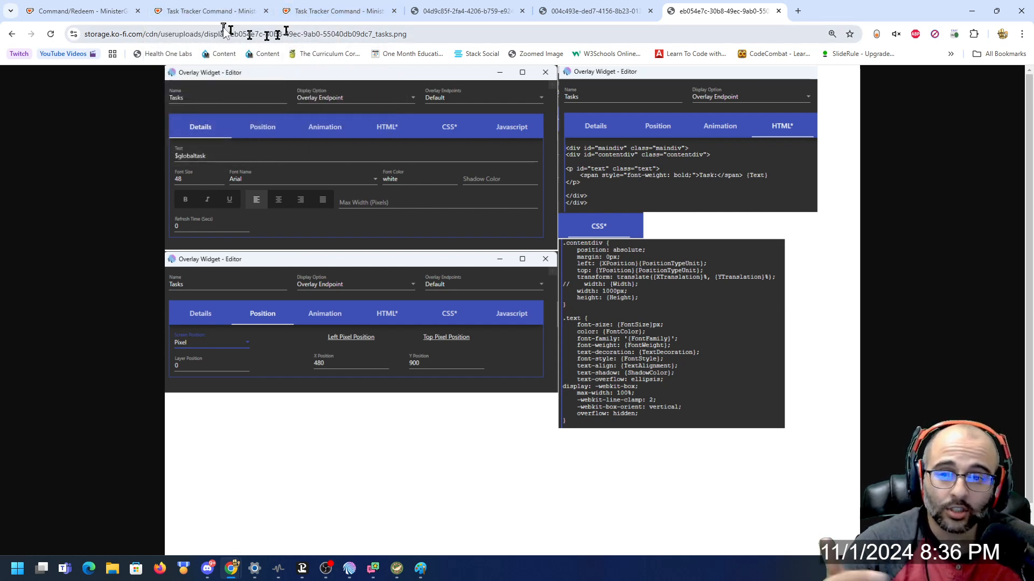
mouse_move(313, 16)
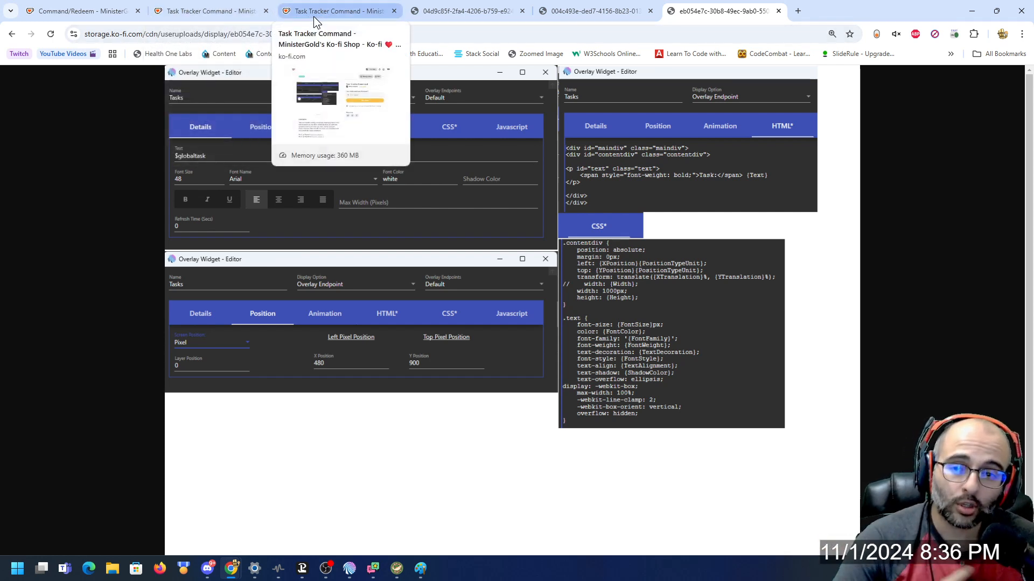
click(313, 14)
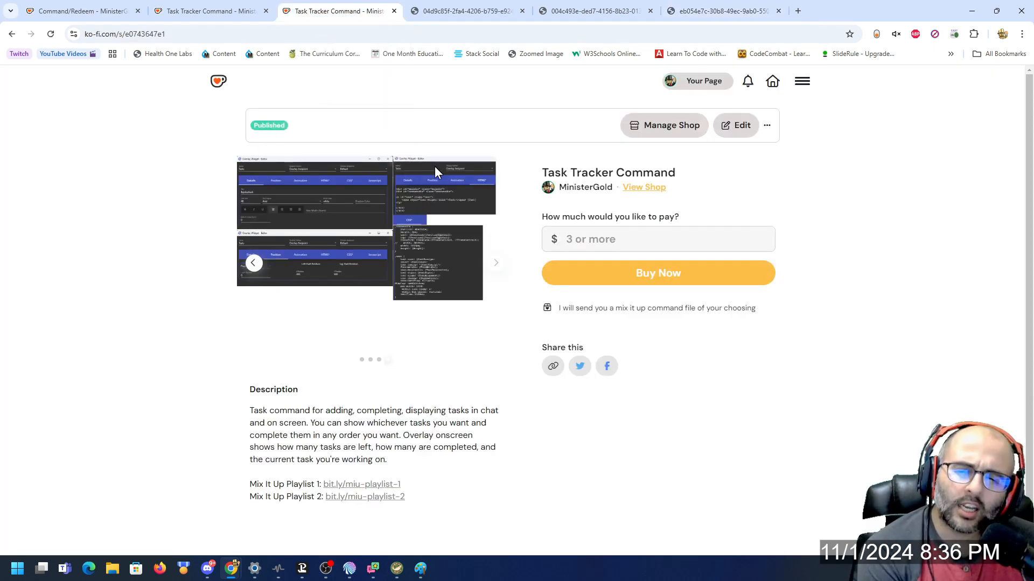